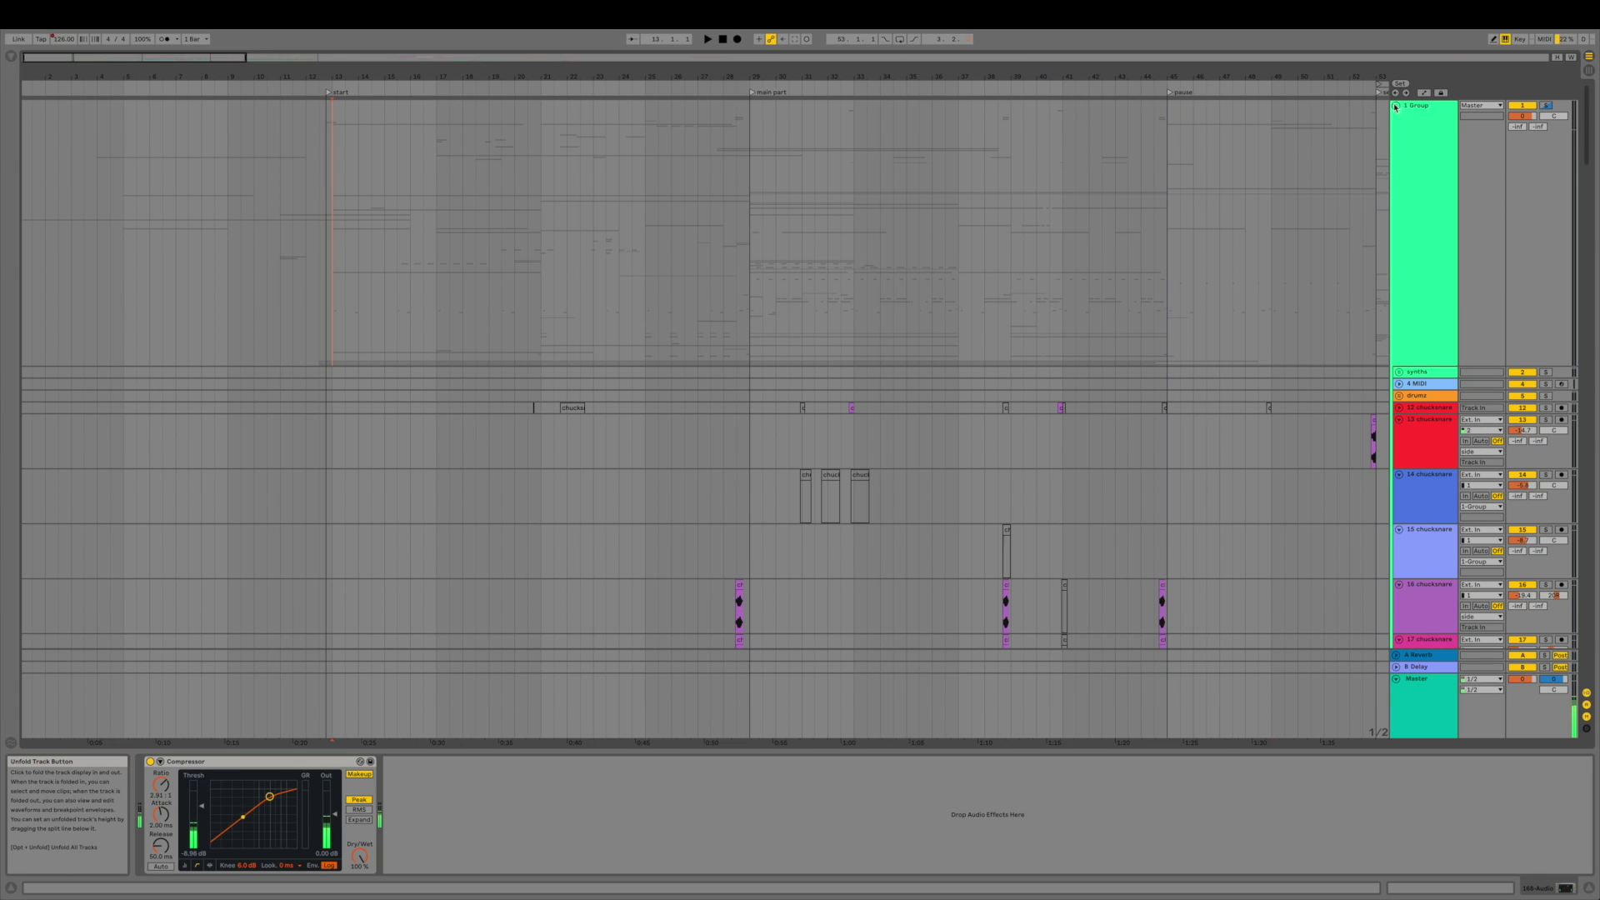
# - Fold and unfold the 1 Group track, then scroll down to the chucksnarechallenge snare and its resample
pyautogui.click(1396, 107)
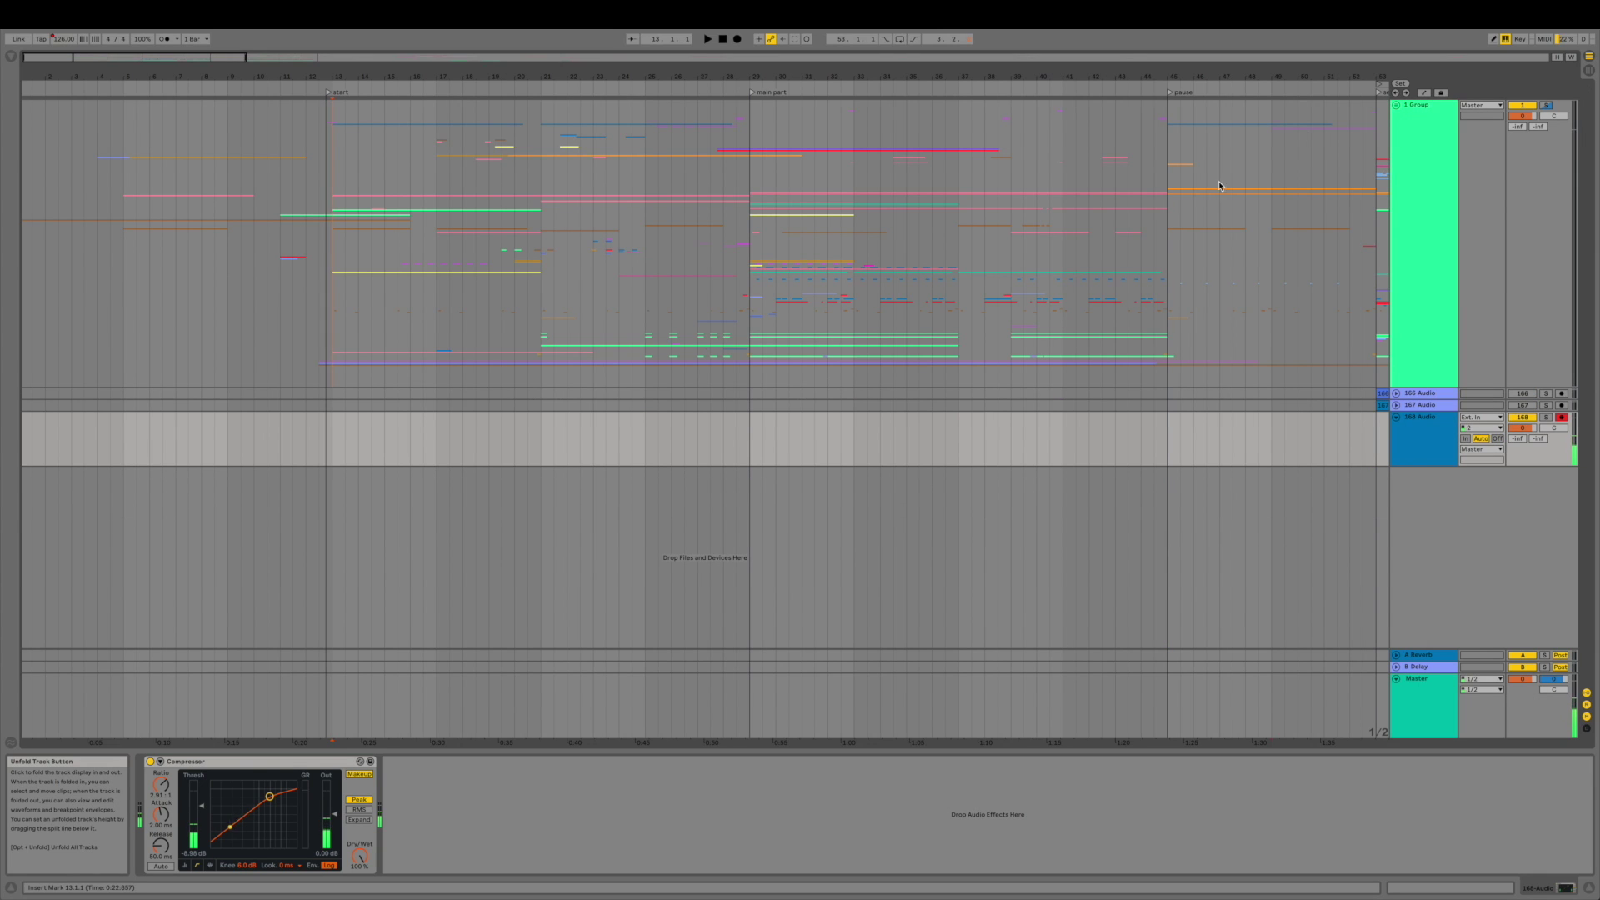
pyautogui.click(1397, 108)
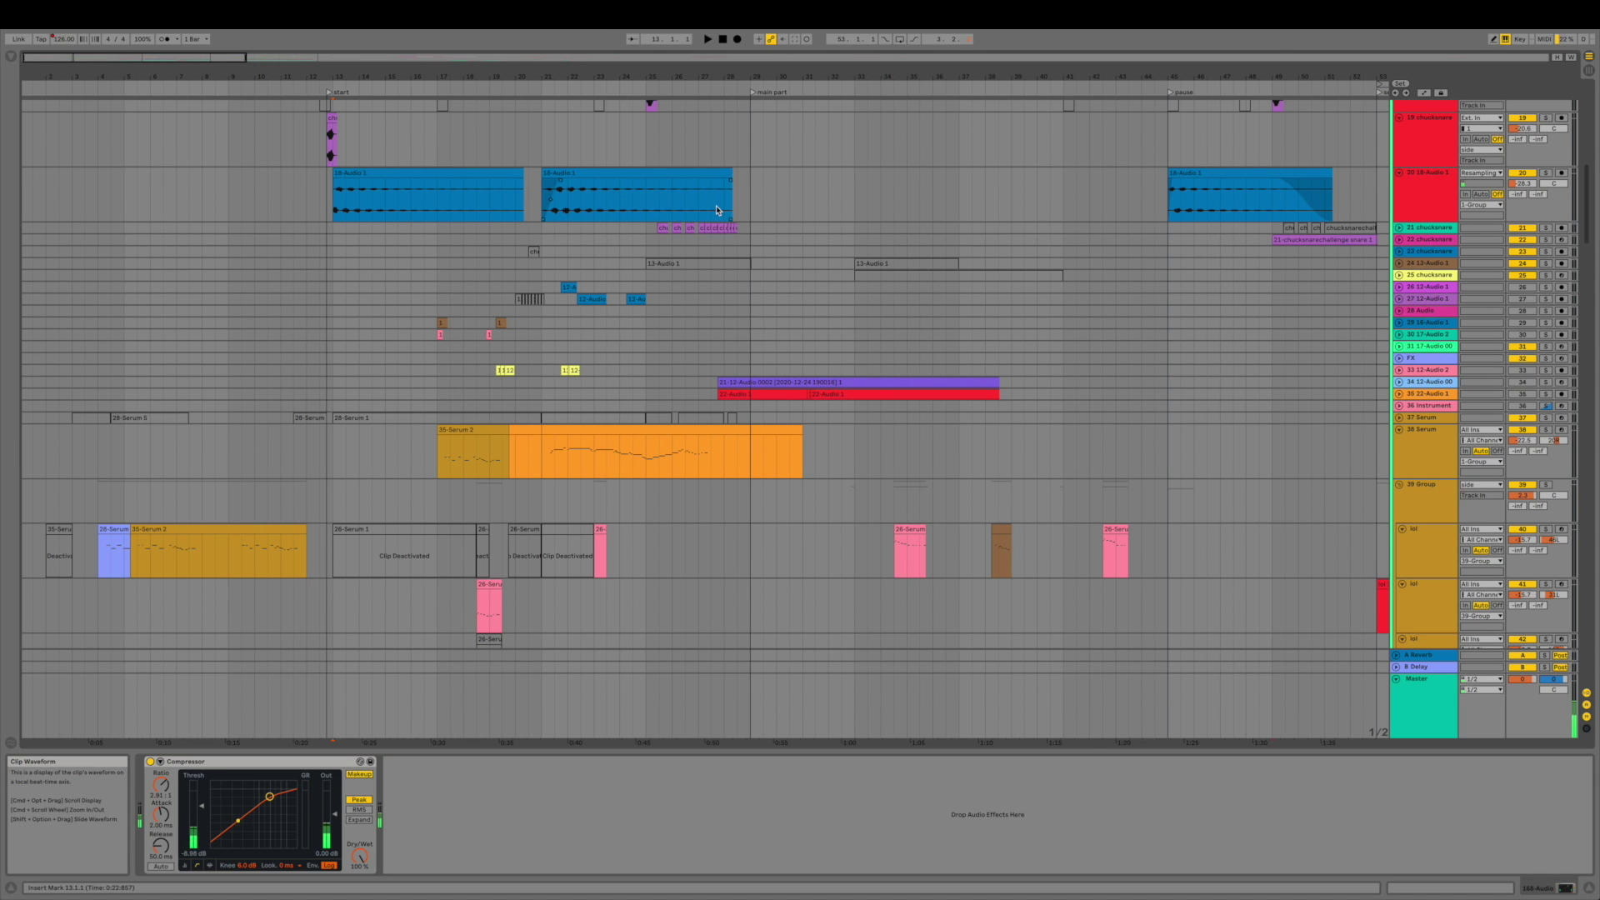
pyautogui.scroll(-5, 717, 210)
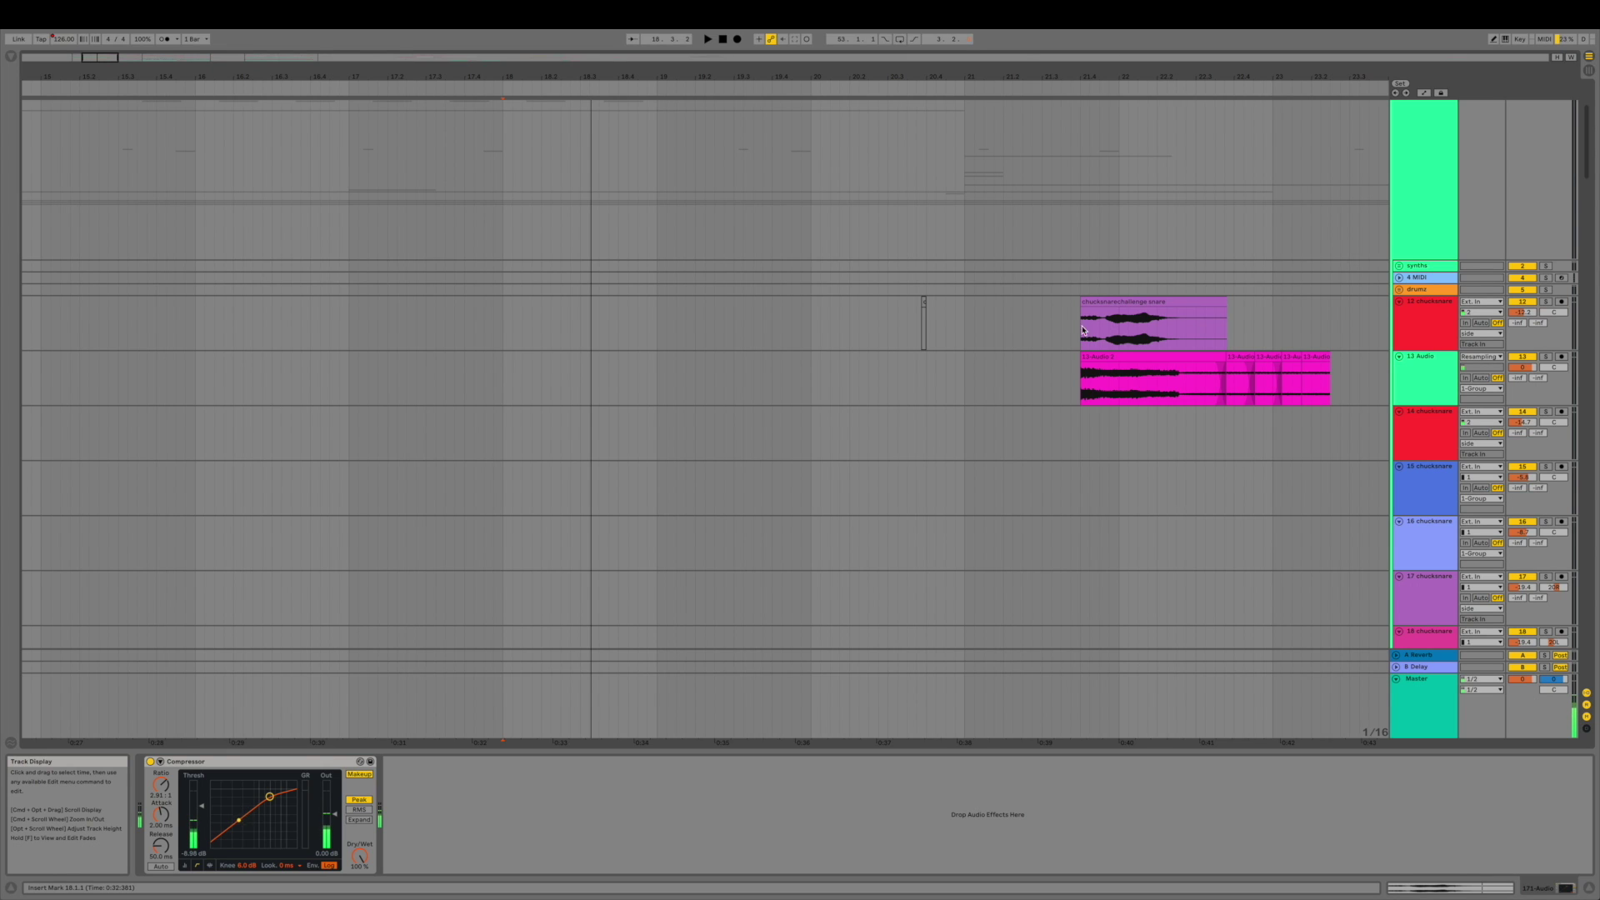
# - Play the original chucksnarechallenge snare on track 12 from its start, then select track 13
pyautogui.moveTo(1082, 331)
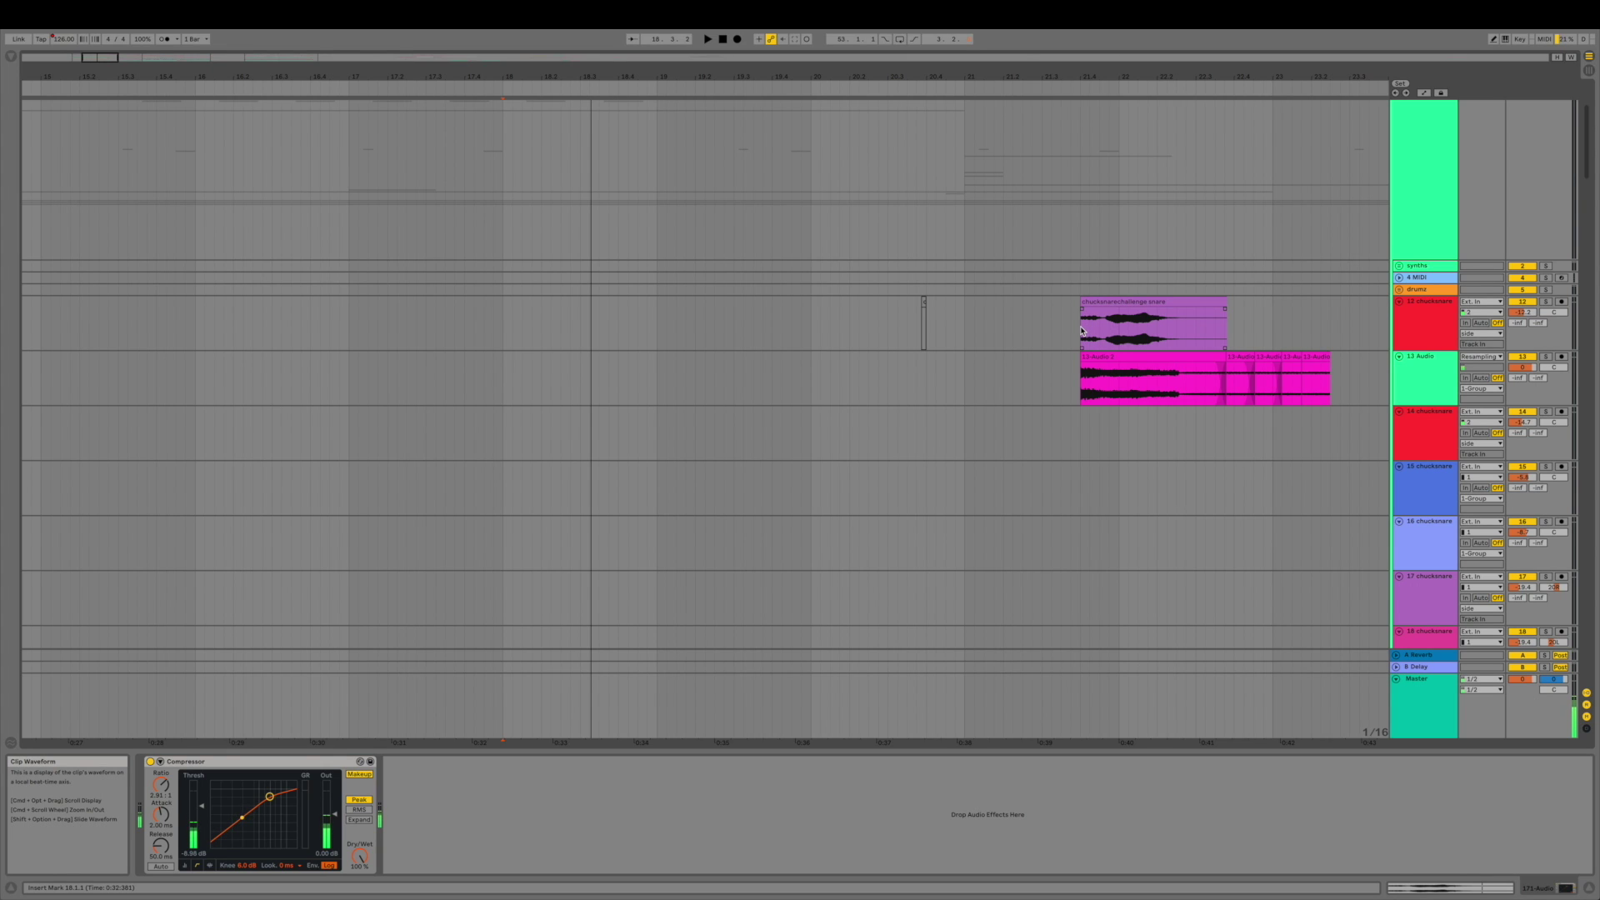
pyautogui.click(1081, 331)
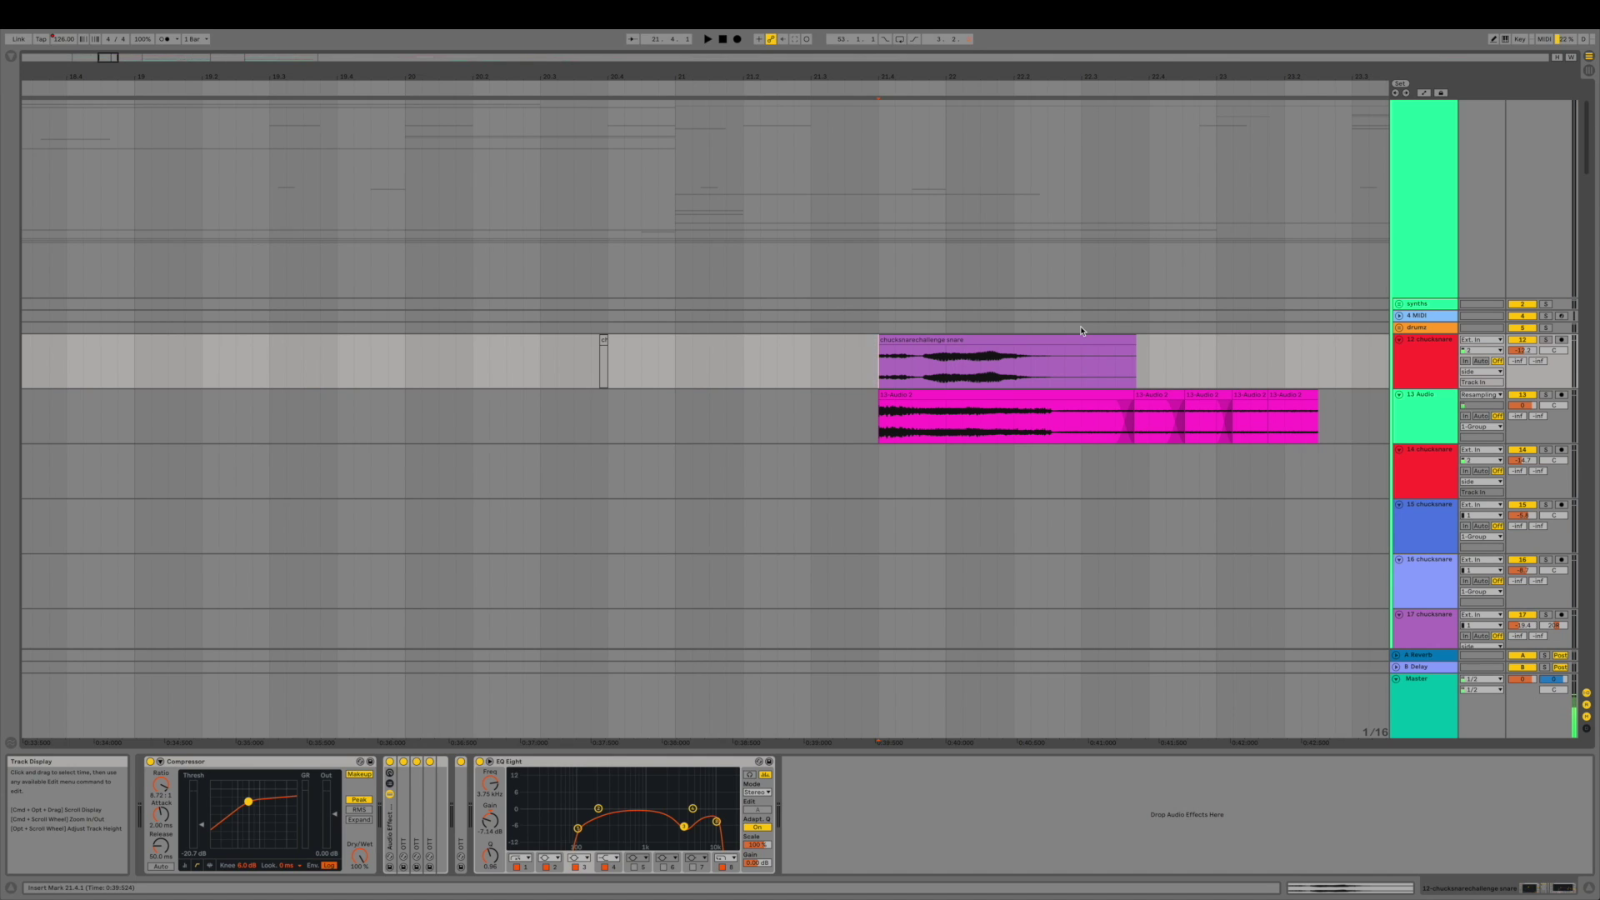
pyautogui.click(1037, 338)
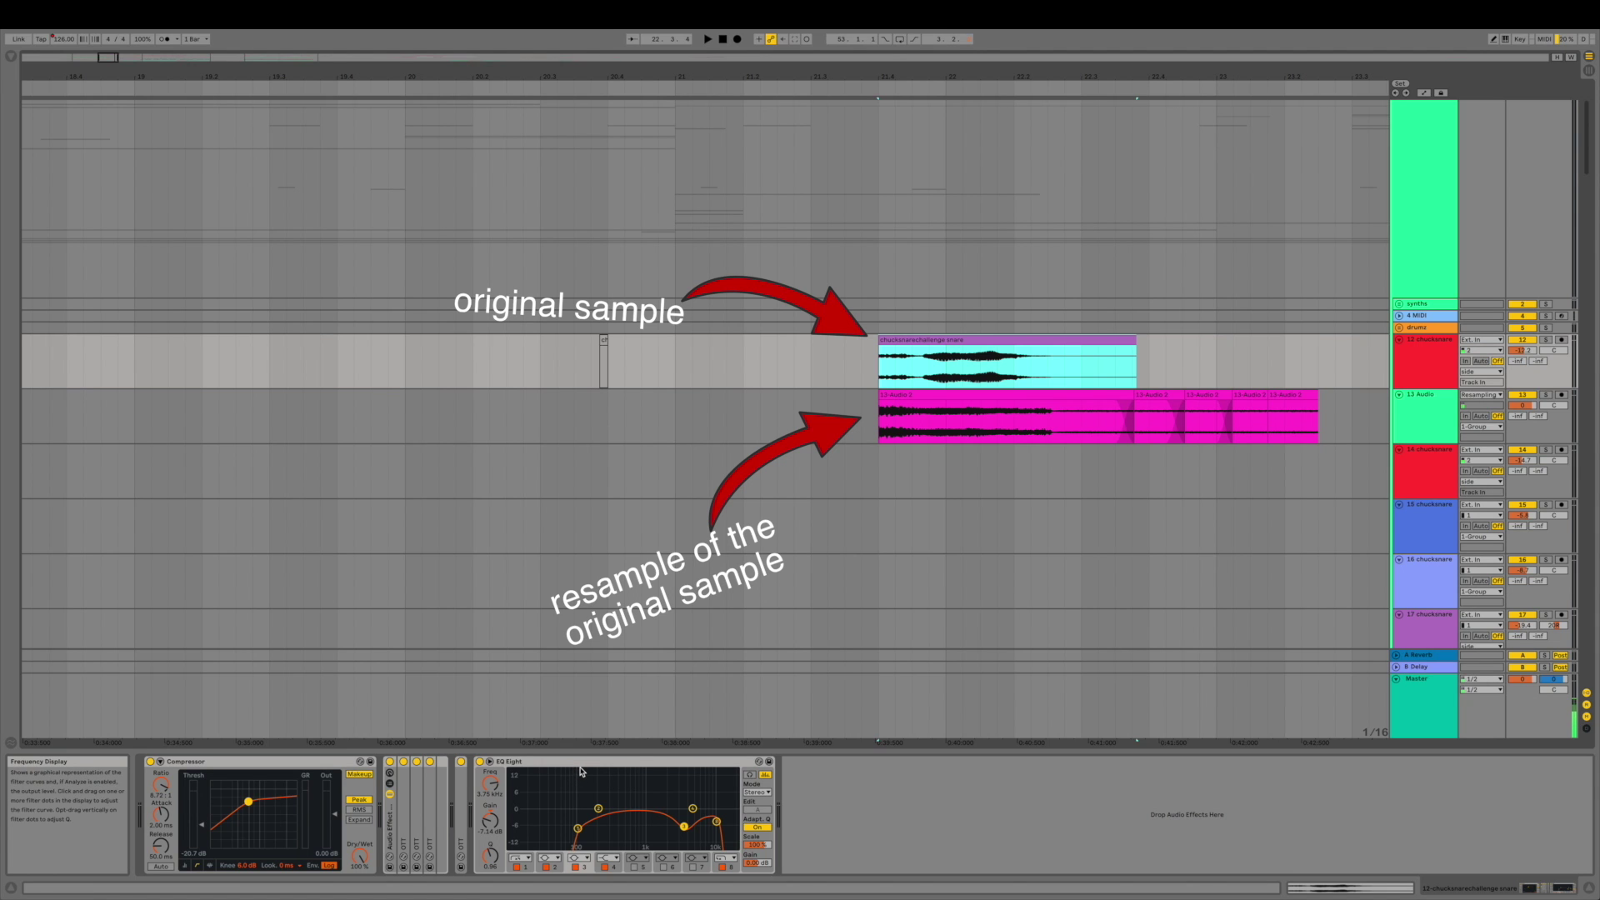
pyautogui.click(1028, 356)
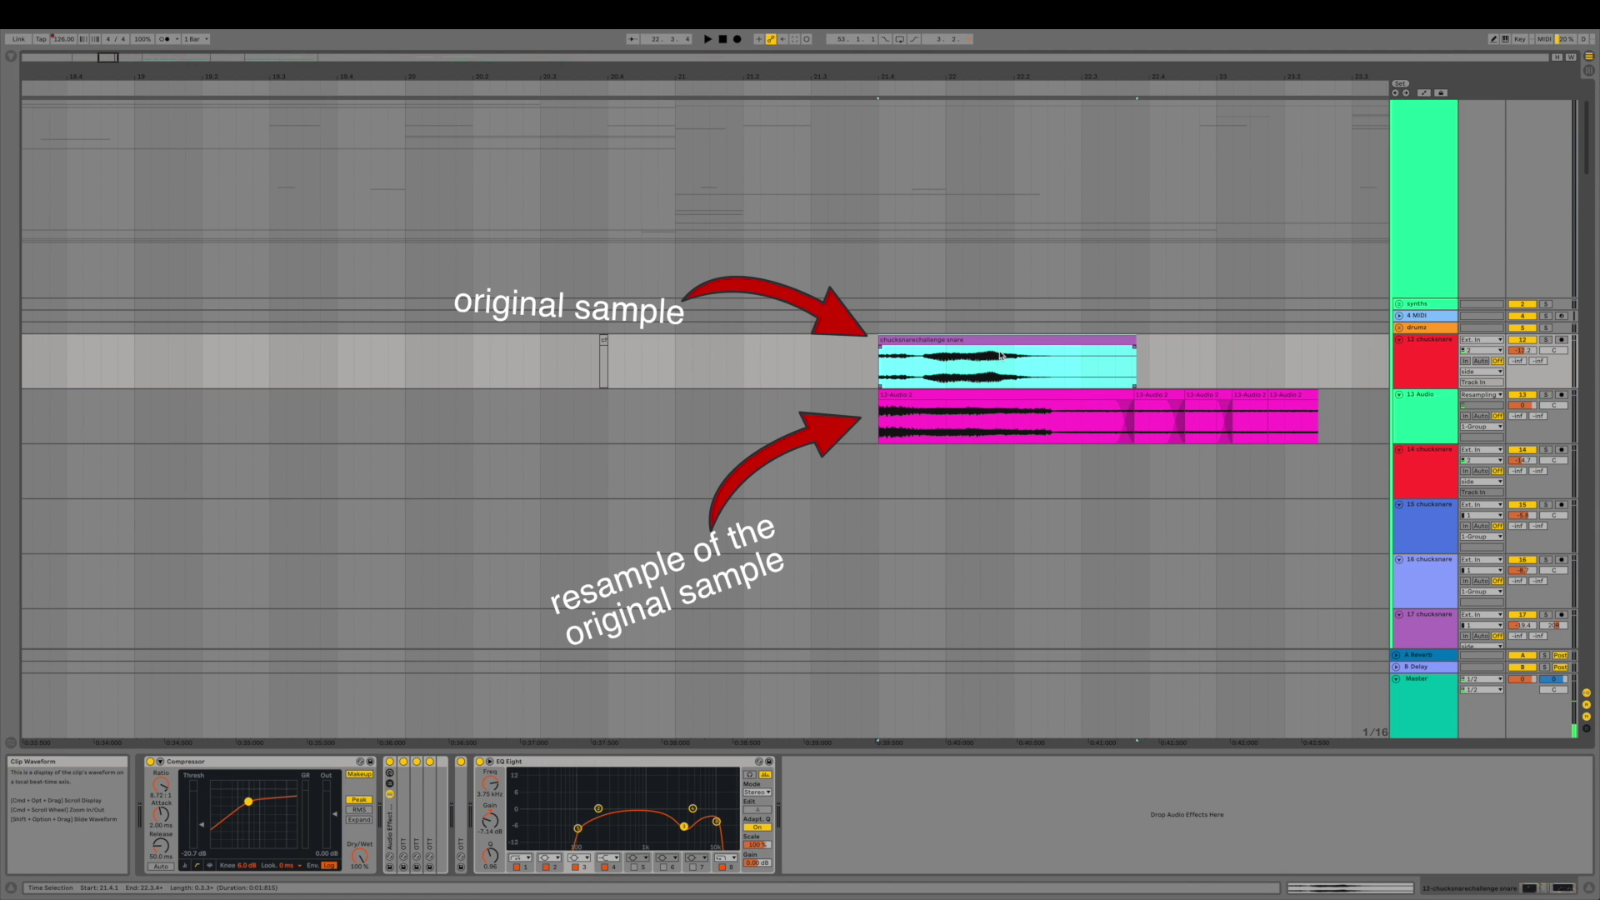
pyautogui.click(880, 377)
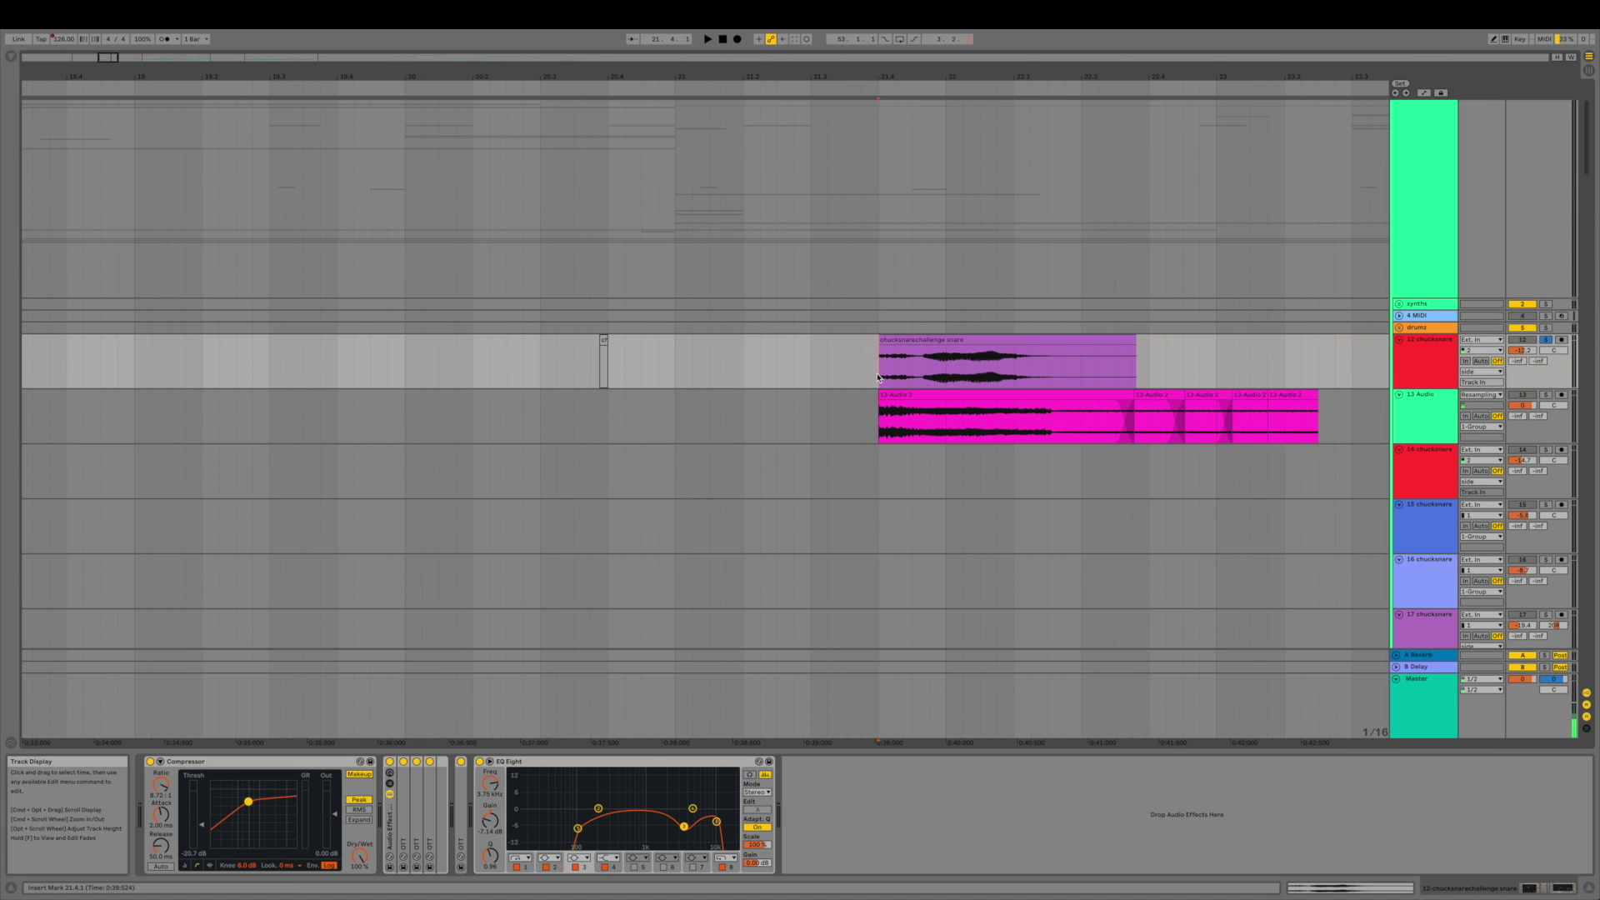
pyautogui.press('space')
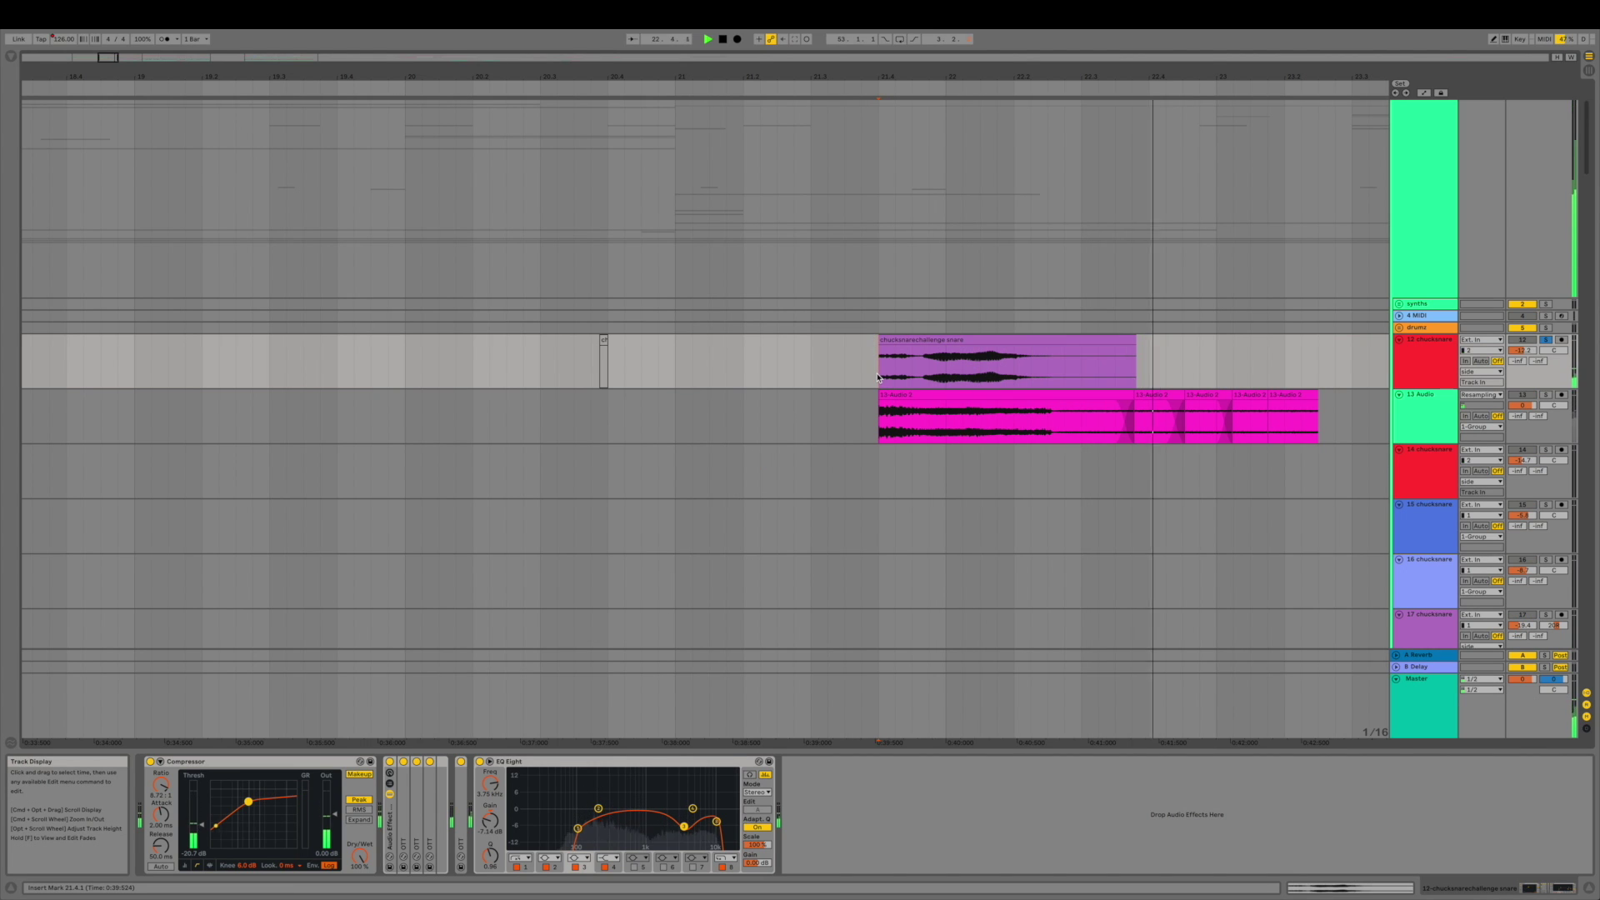
pyautogui.press('space')
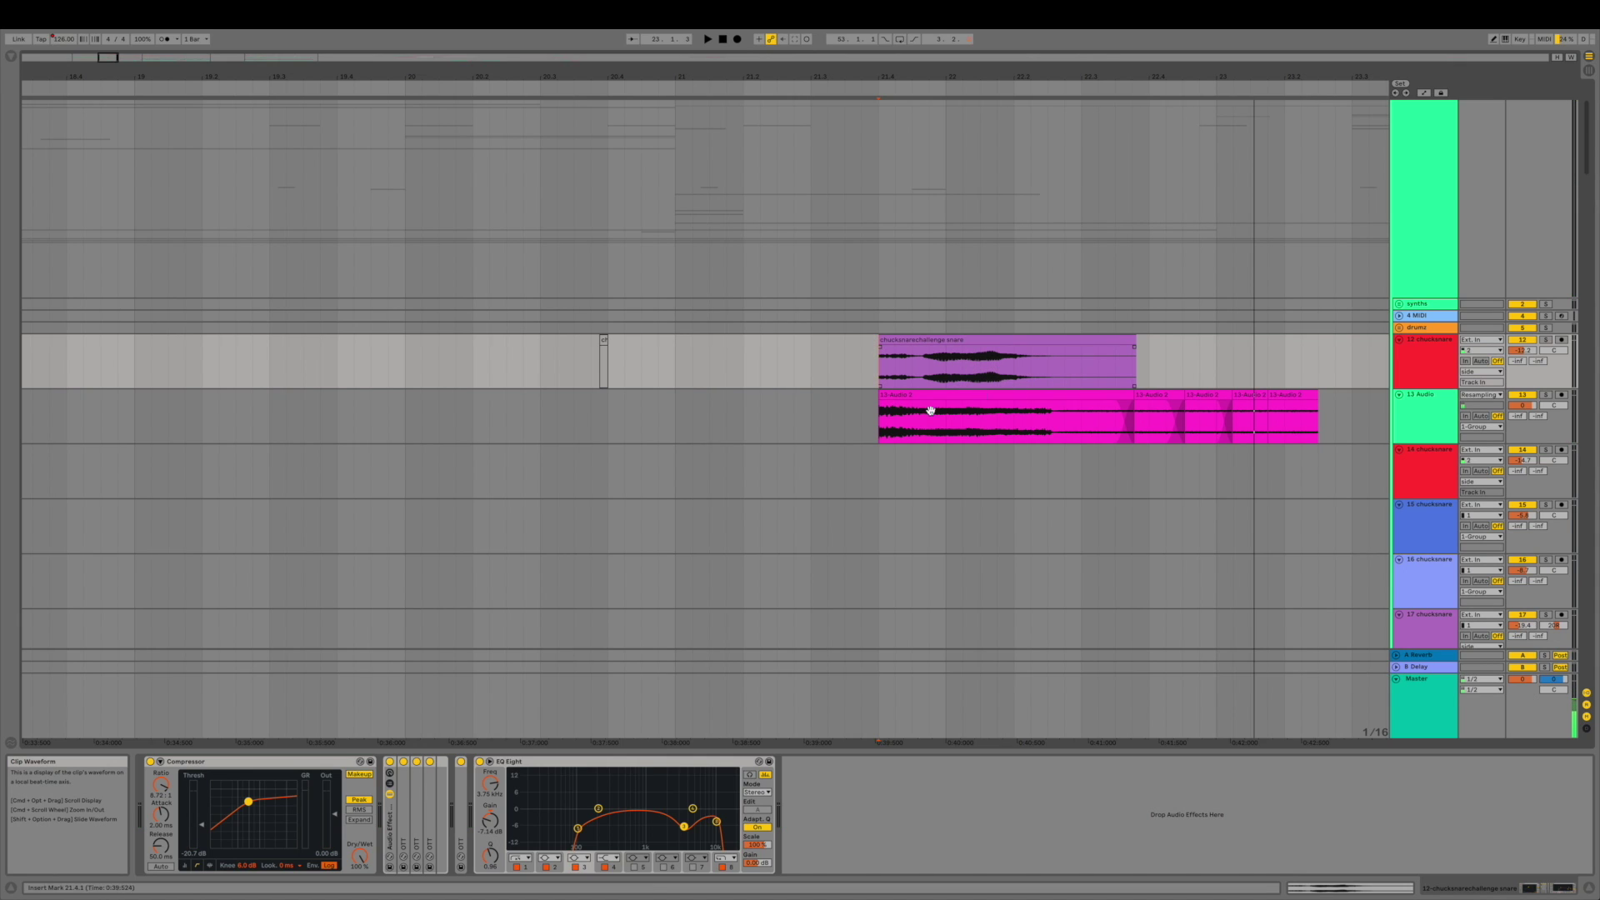
pyautogui.click(892, 413)
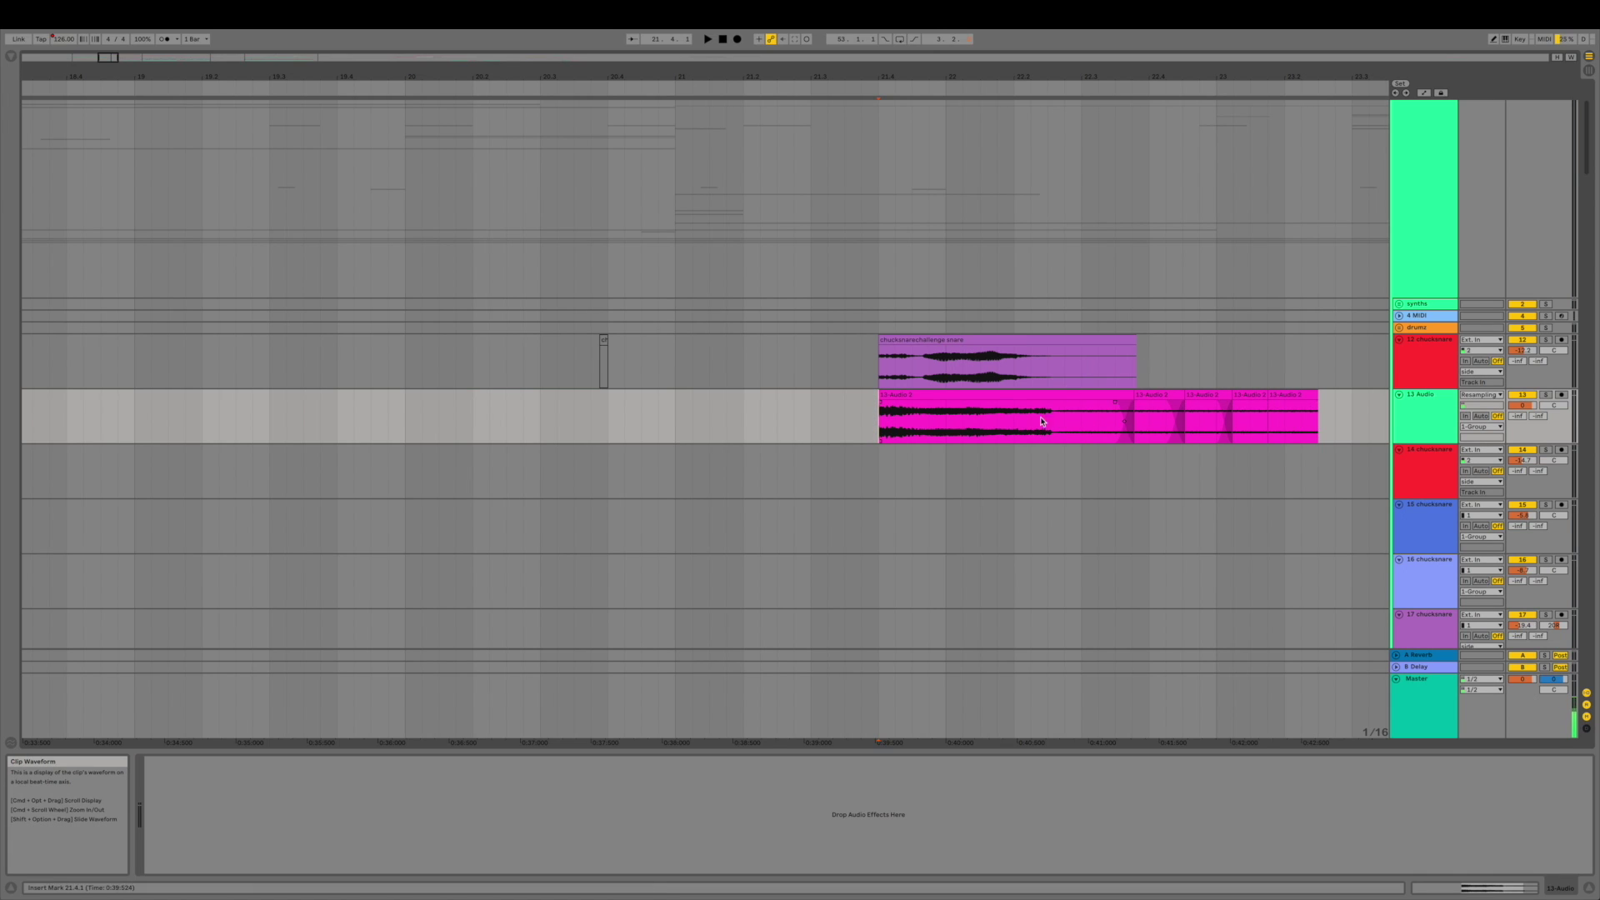
# - Play the pink resampled snare on track 13 from its clip start
pyautogui.click(1014, 422)
pyautogui.click(881, 423)
pyautogui.press('space')
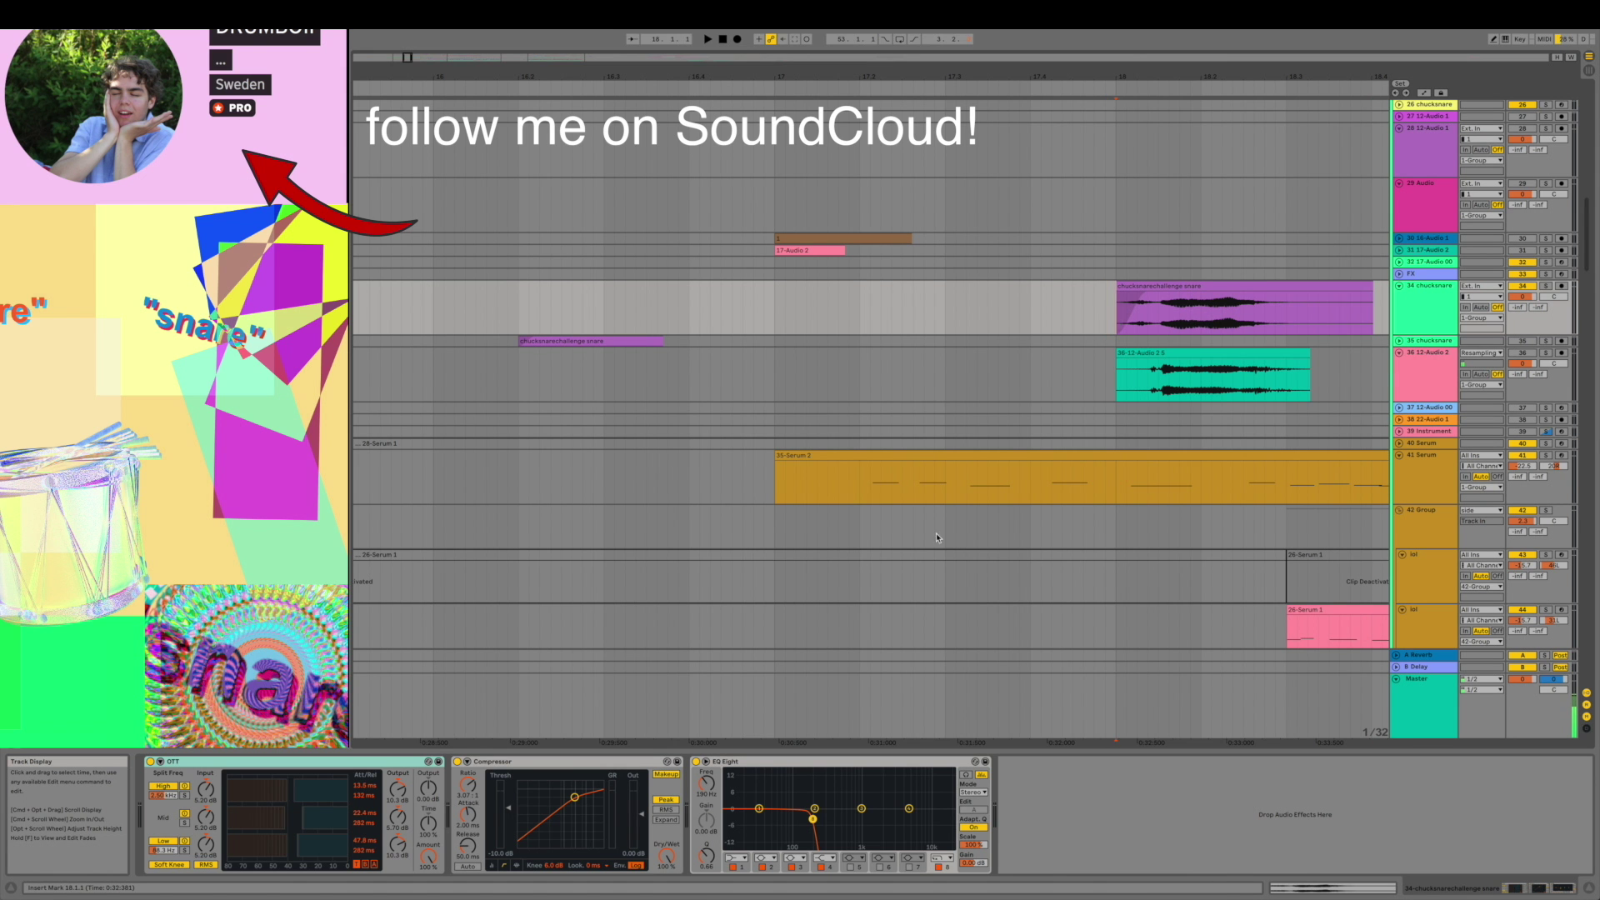
# - Play the chucksnare clip on track 34 and solo the track
pyautogui.hscroll(2, 1223, 299)
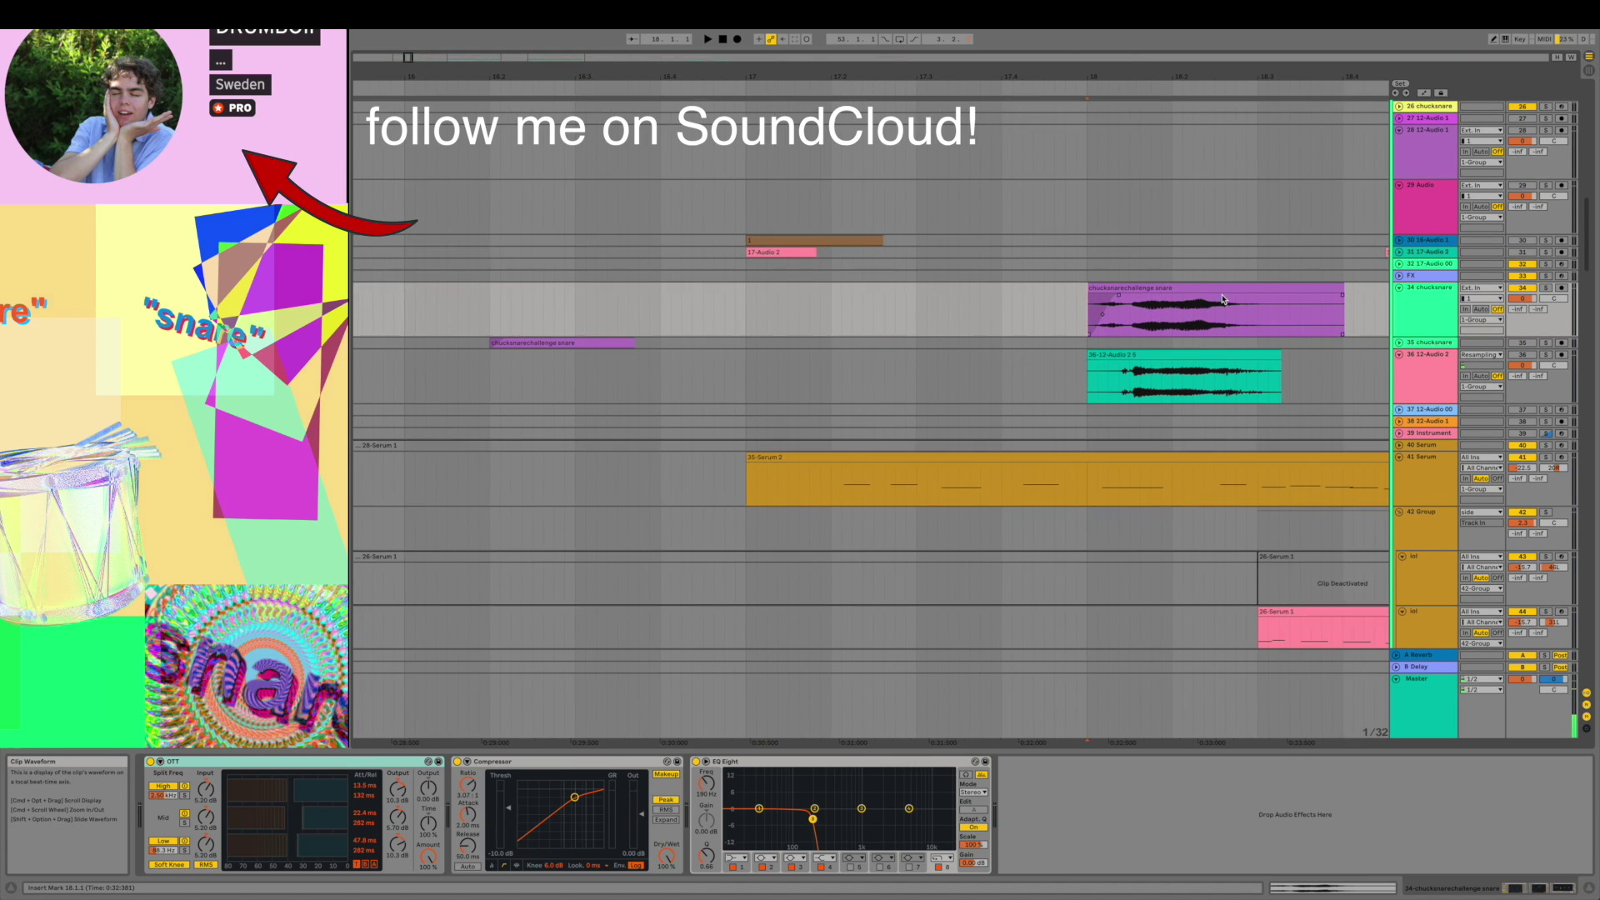
pyautogui.hscroll(5, 1223, 299)
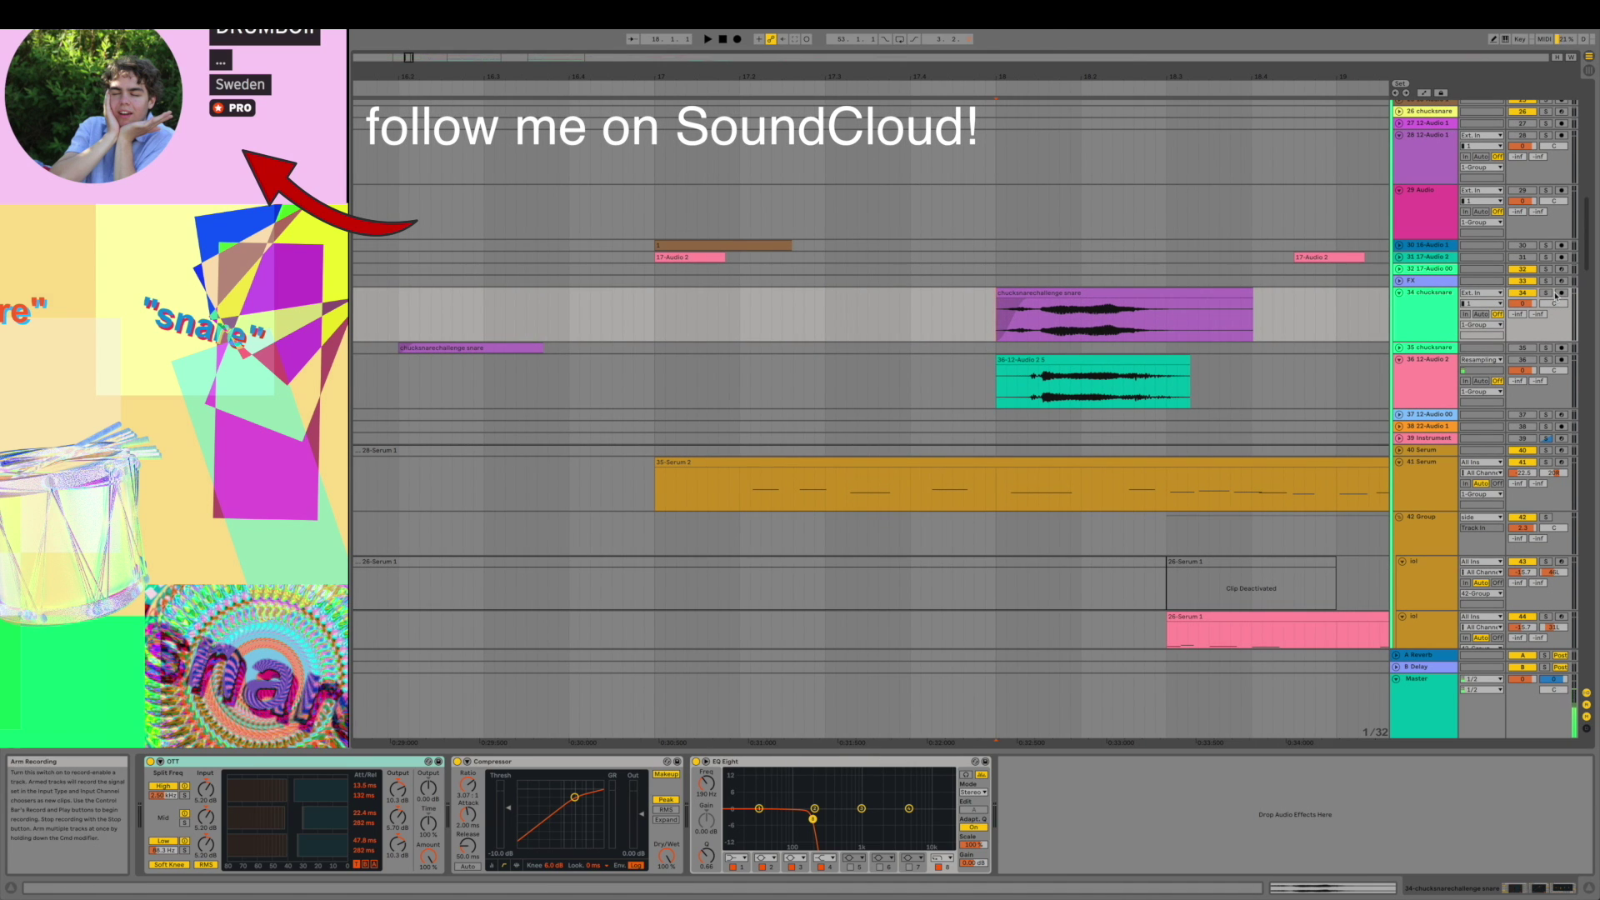
pyautogui.click(1150, 292)
pyautogui.press('space')
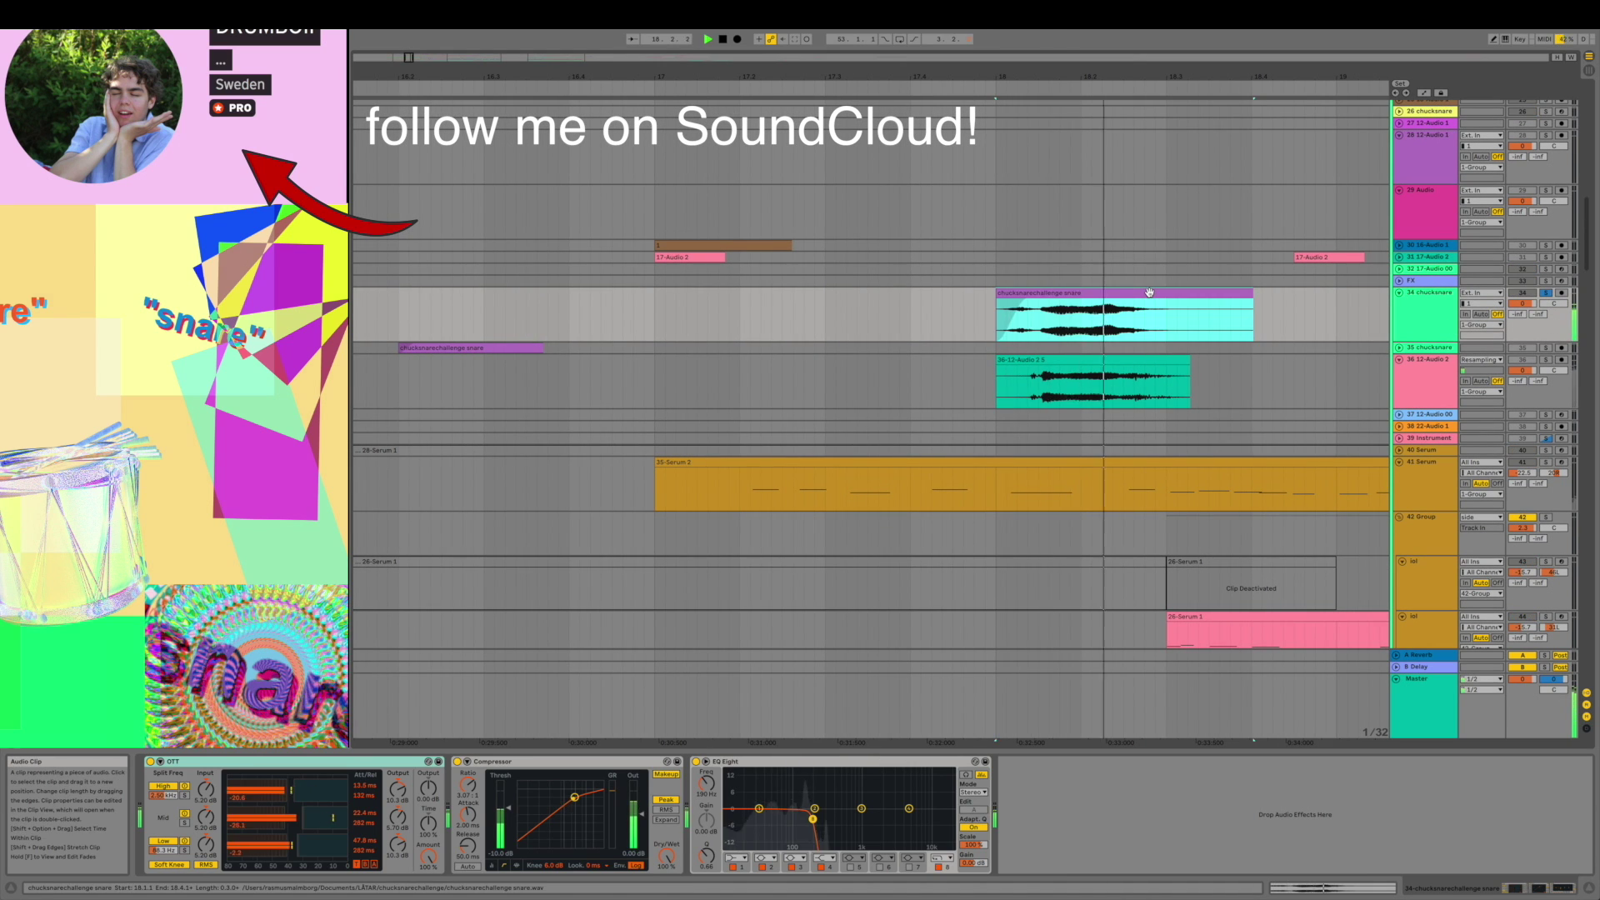
pyautogui.press('space')
pyautogui.click(1543, 294)
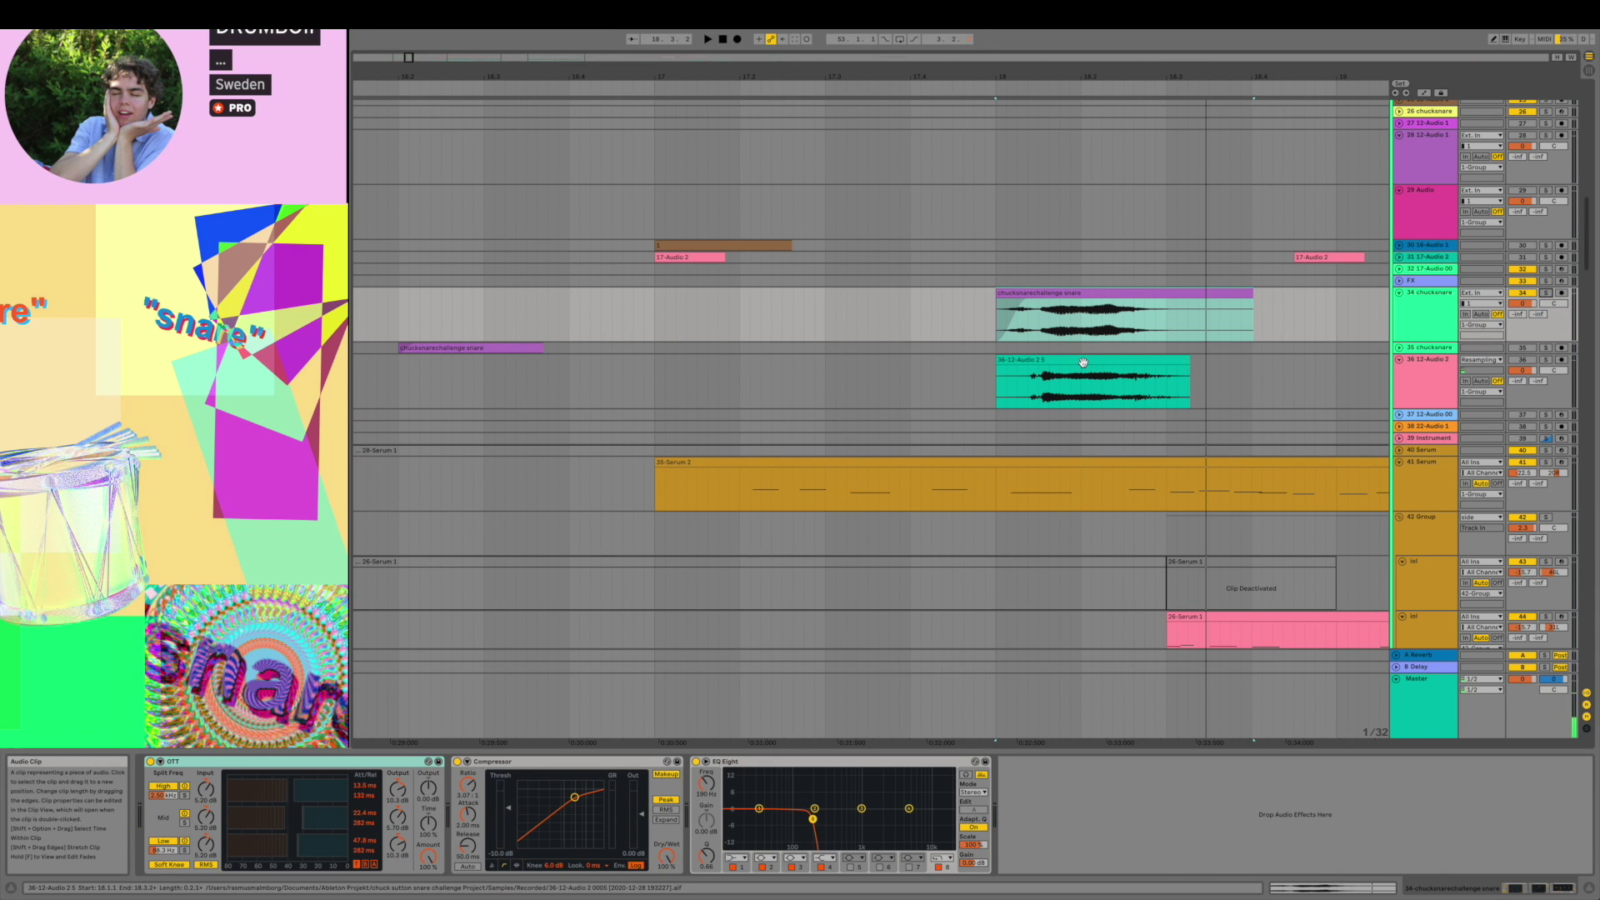
# - Zoom in and play the green resampled clip below the snare
pyautogui.scroll(5, 1083, 363)
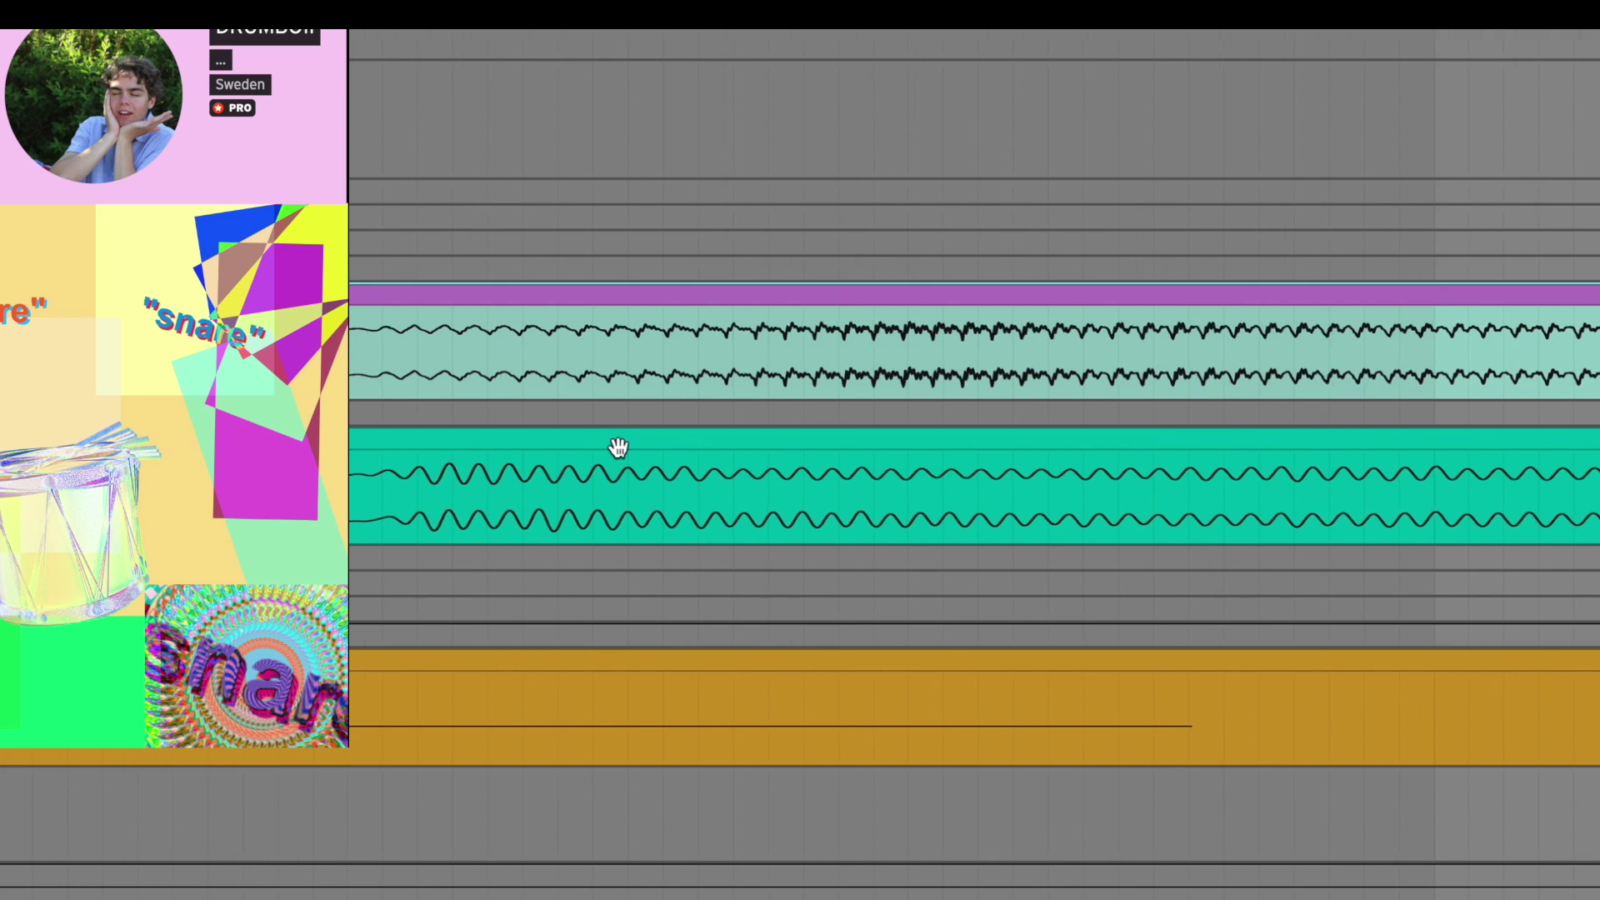
pyautogui.scroll(2, 618, 448)
pyautogui.scroll(-3, 548, 377)
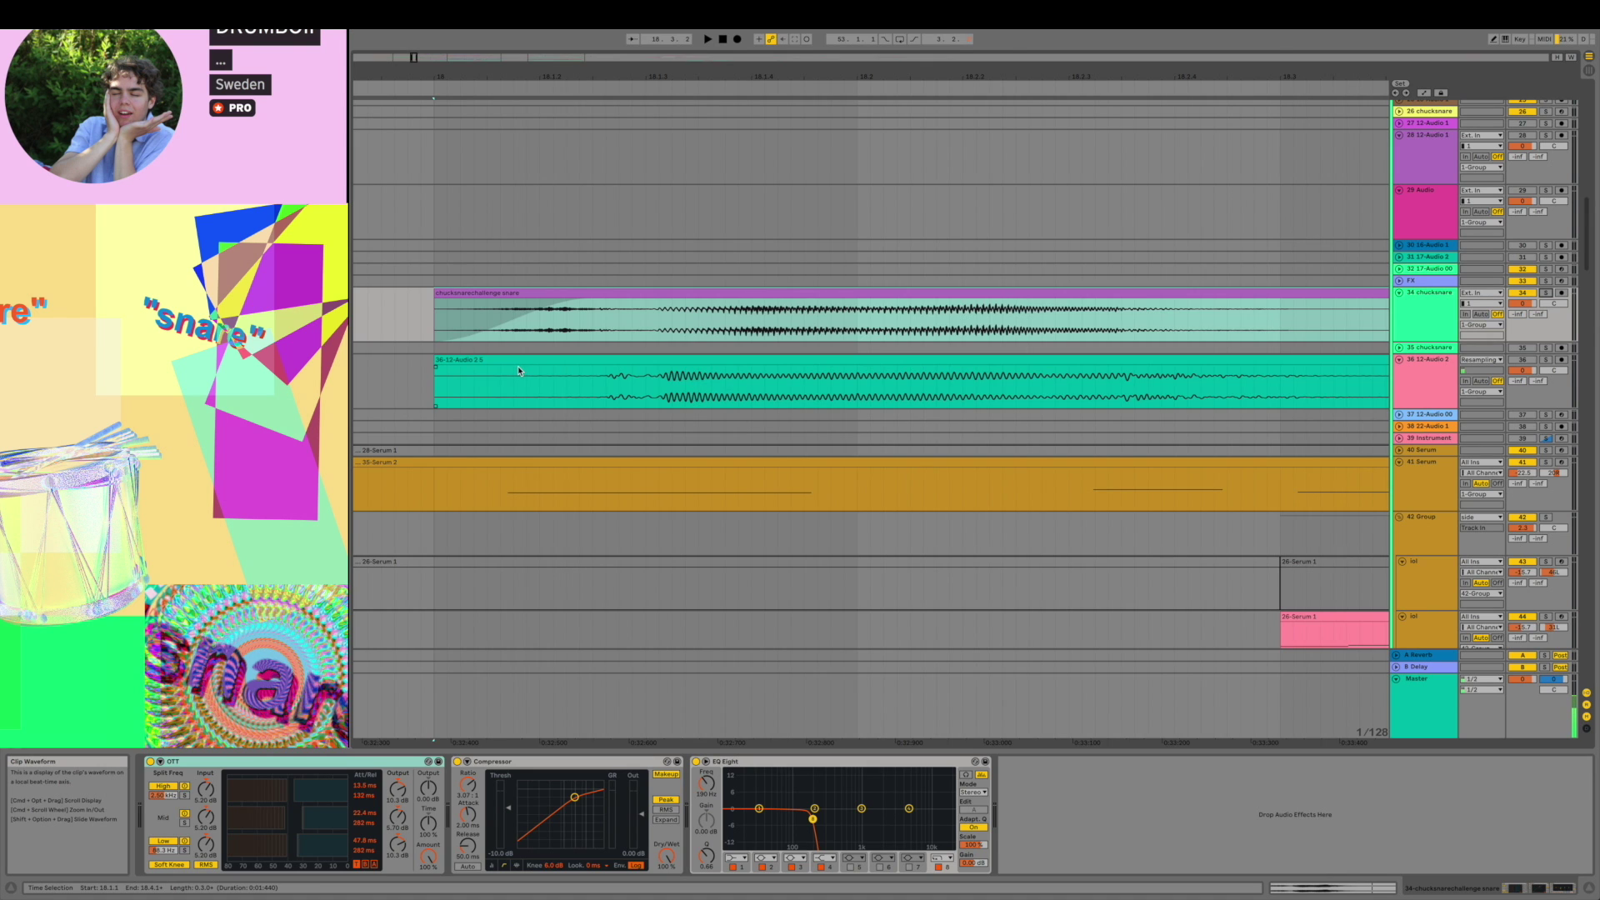
pyautogui.scroll(-2, 518, 371)
pyautogui.click(927, 360)
pyautogui.press('space')
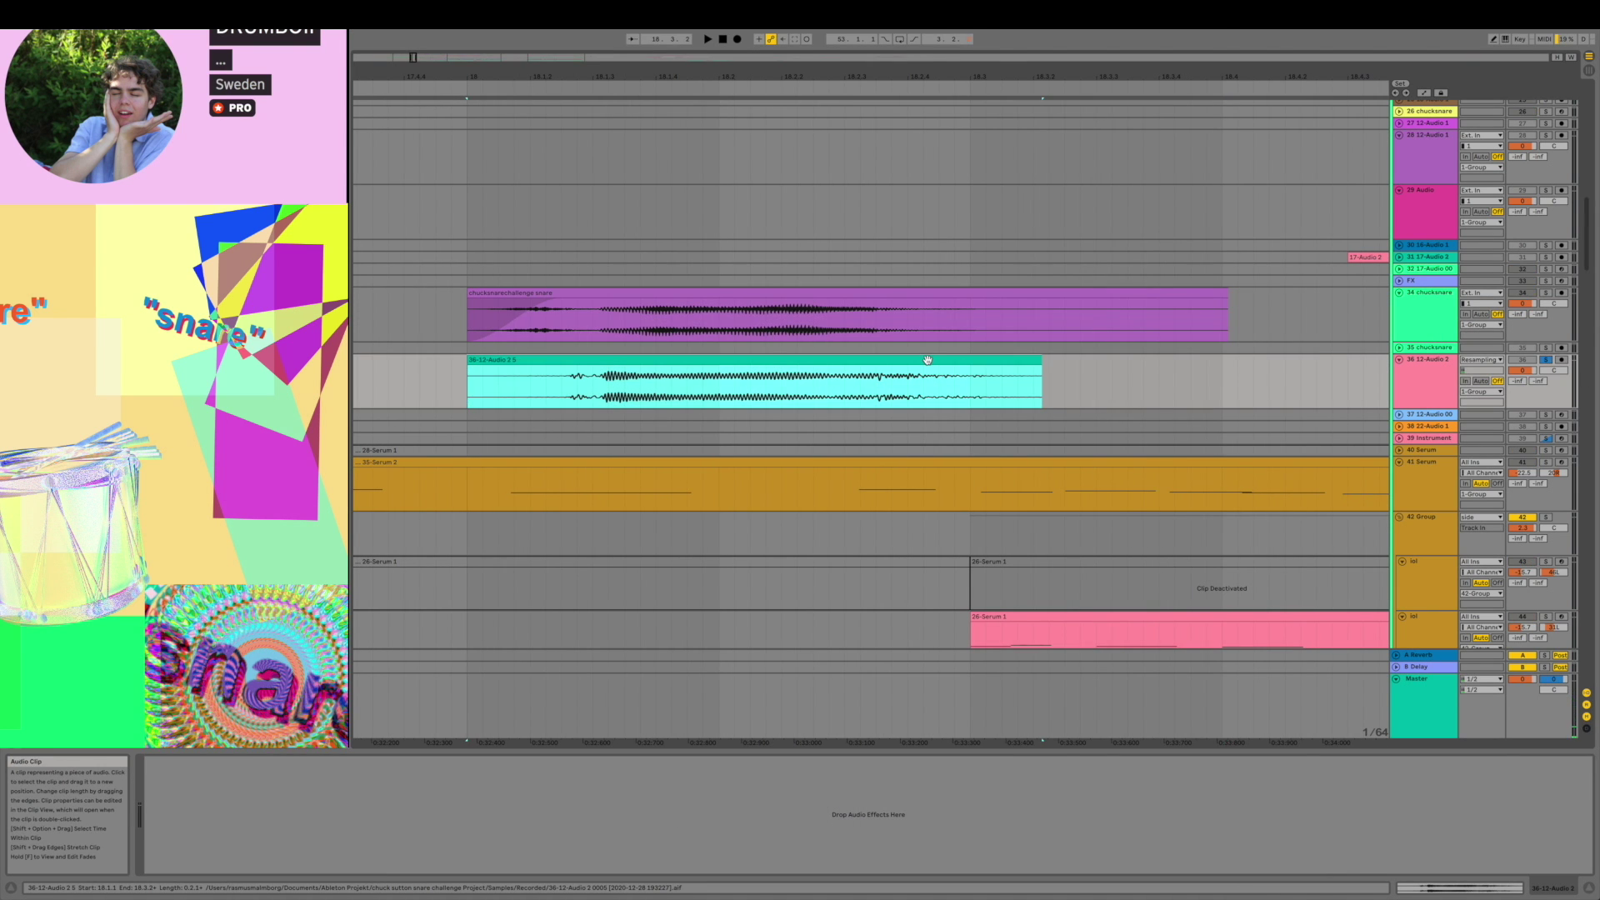
pyautogui.press('space')
# - Scroll down to bring the red 22-Audio 1 clips on track 38 into view
pyautogui.scroll(-3, 1128, 355)
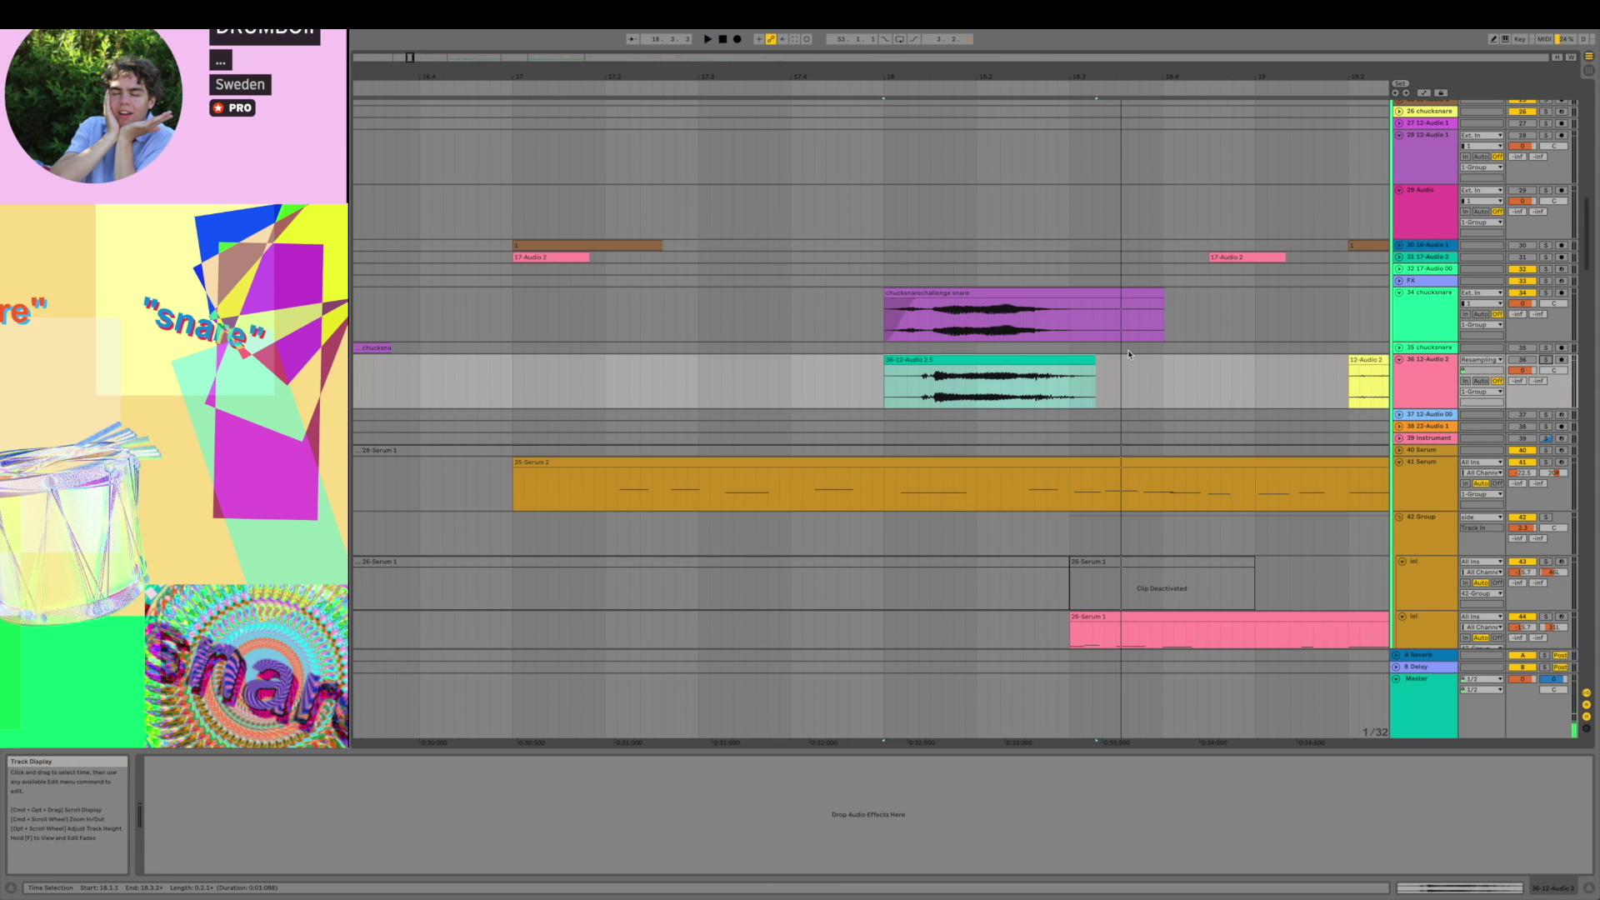
pyautogui.scroll(-5, 1127, 349)
pyautogui.scroll(-3, 1117, 267)
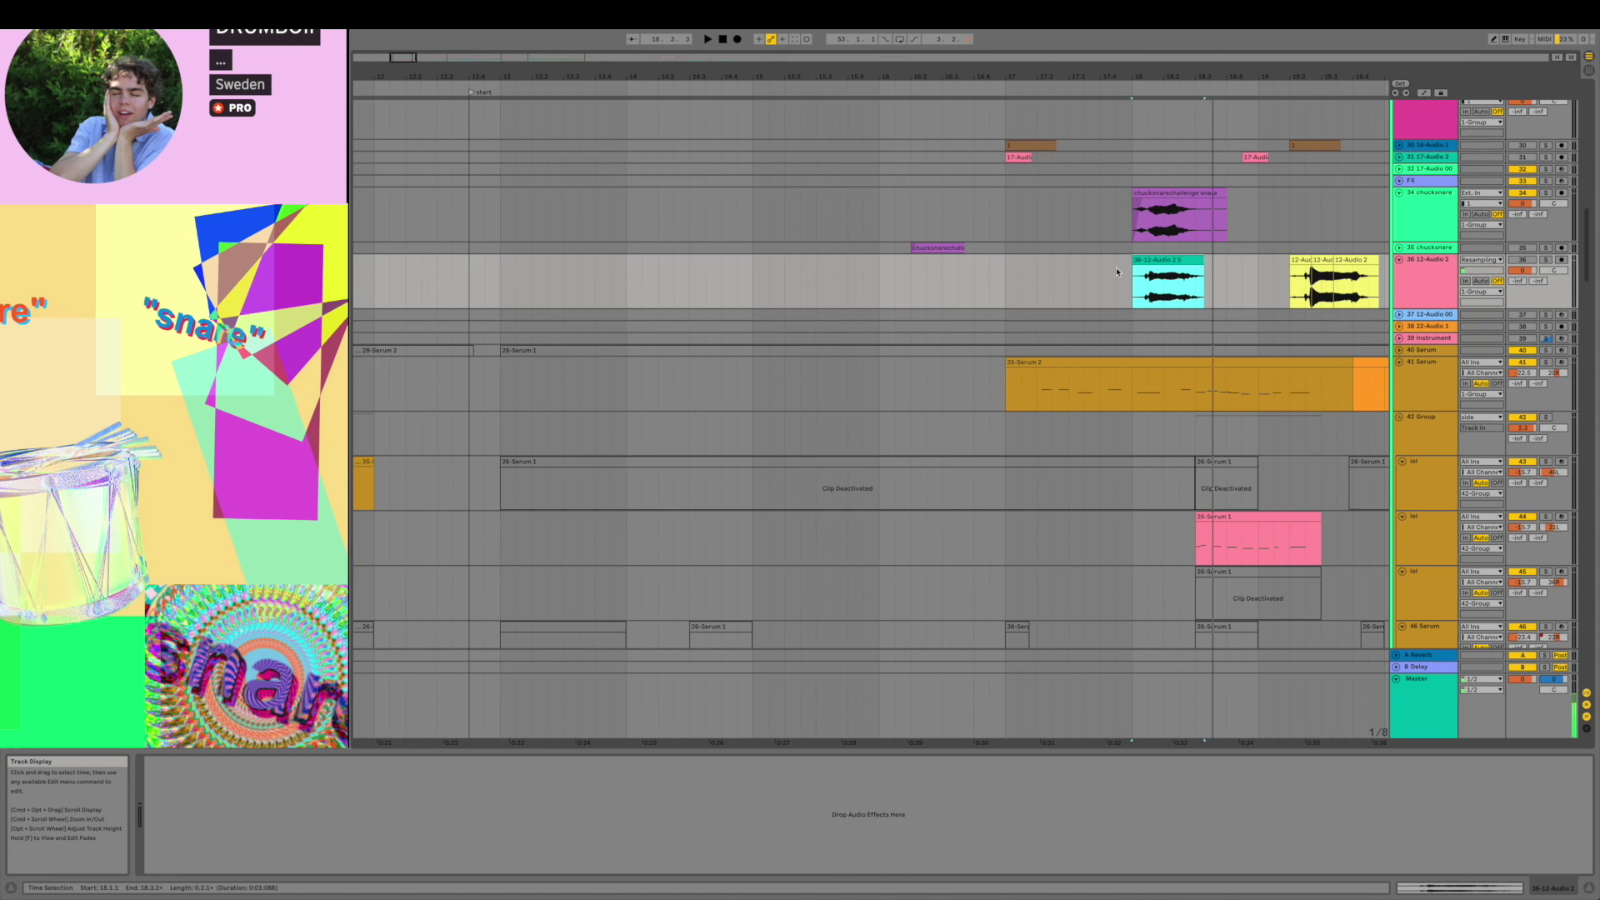
pyautogui.scroll(-4, 1117, 271)
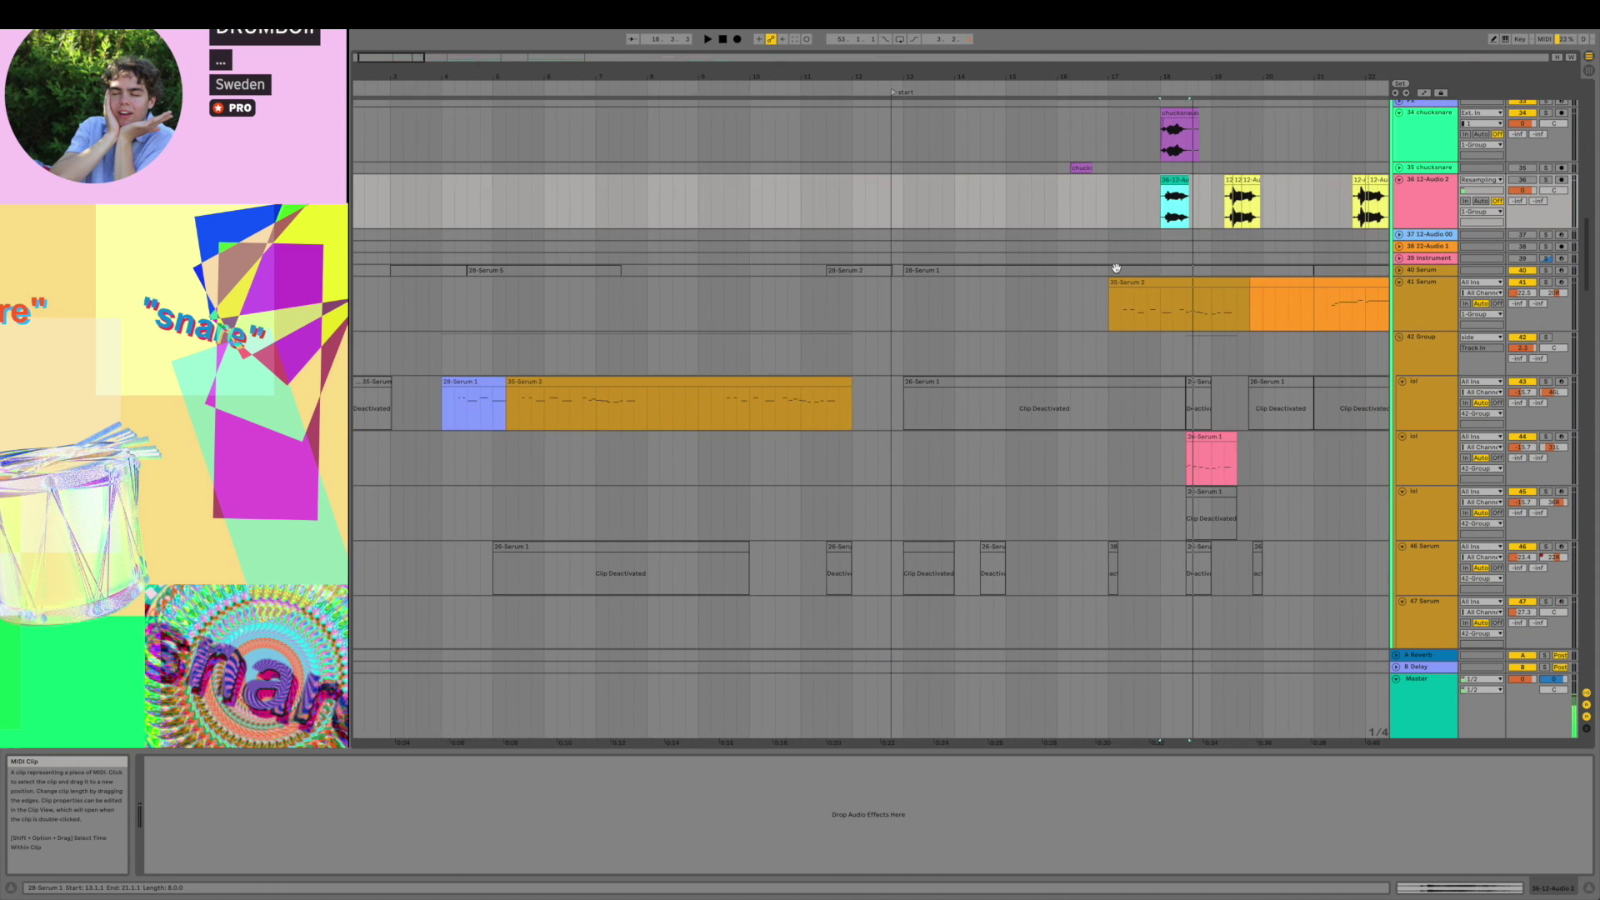
pyautogui.scroll(-8, 1117, 271)
pyautogui.scroll(-4, 1117, 272)
pyautogui.scroll(-5, 1117, 271)
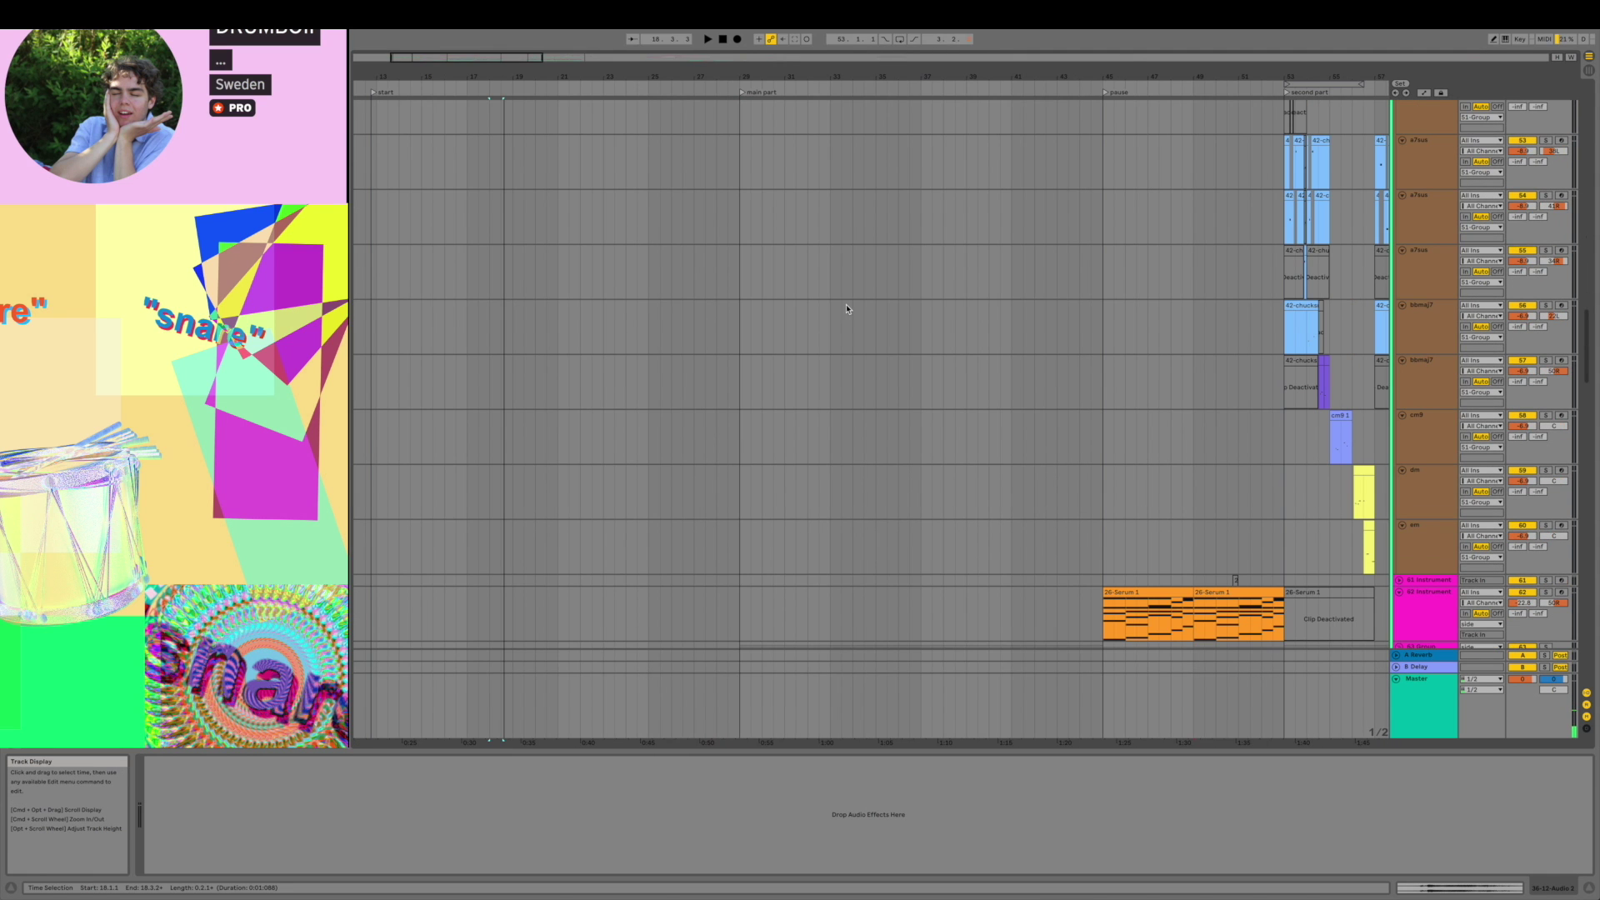
pyautogui.scroll(-10, 1081, 234)
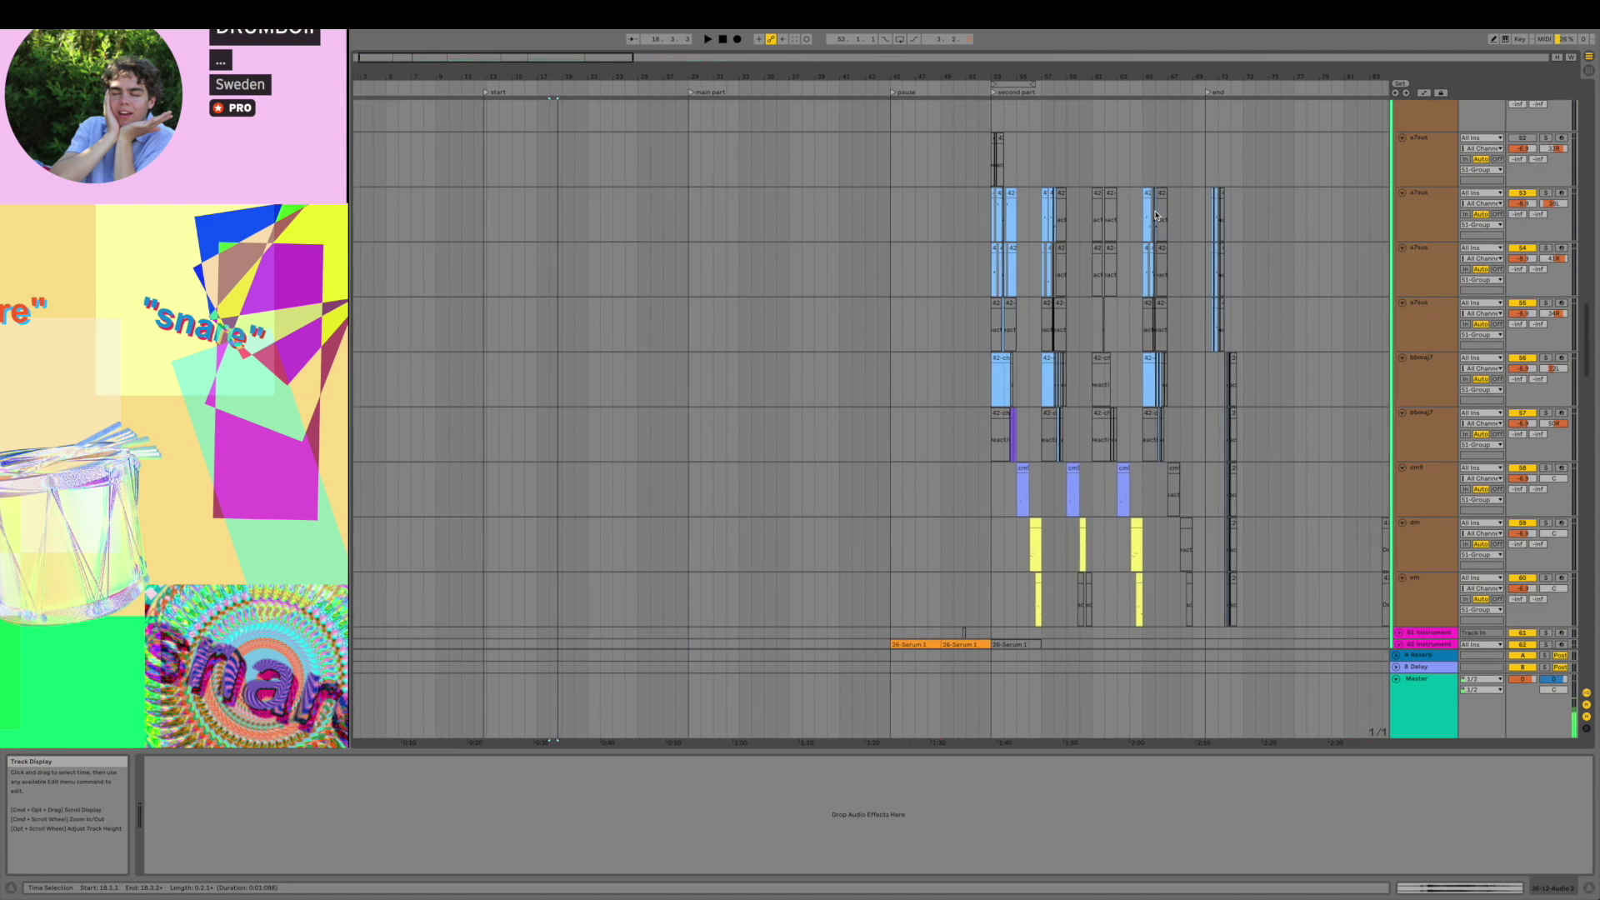
pyautogui.scroll(12, 1401, 340)
# - Unfold the 22-Audio 1 track and zoom to the purple clip, selecting its full range
pyautogui.click(1399, 392)
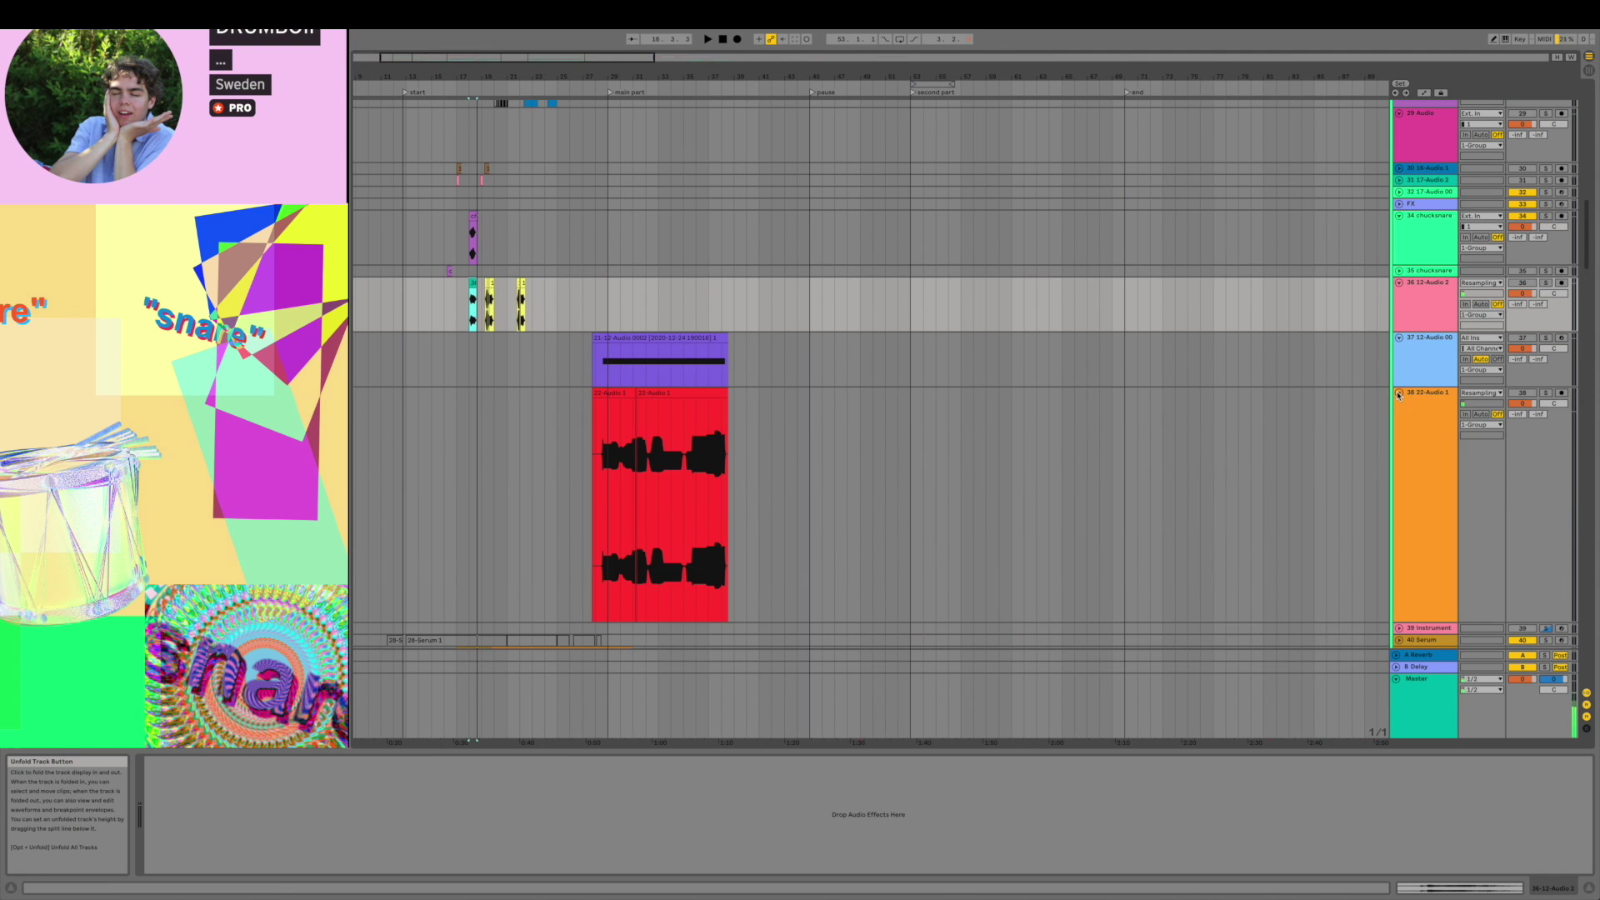
pyautogui.click(641, 335)
pyautogui.press('z')
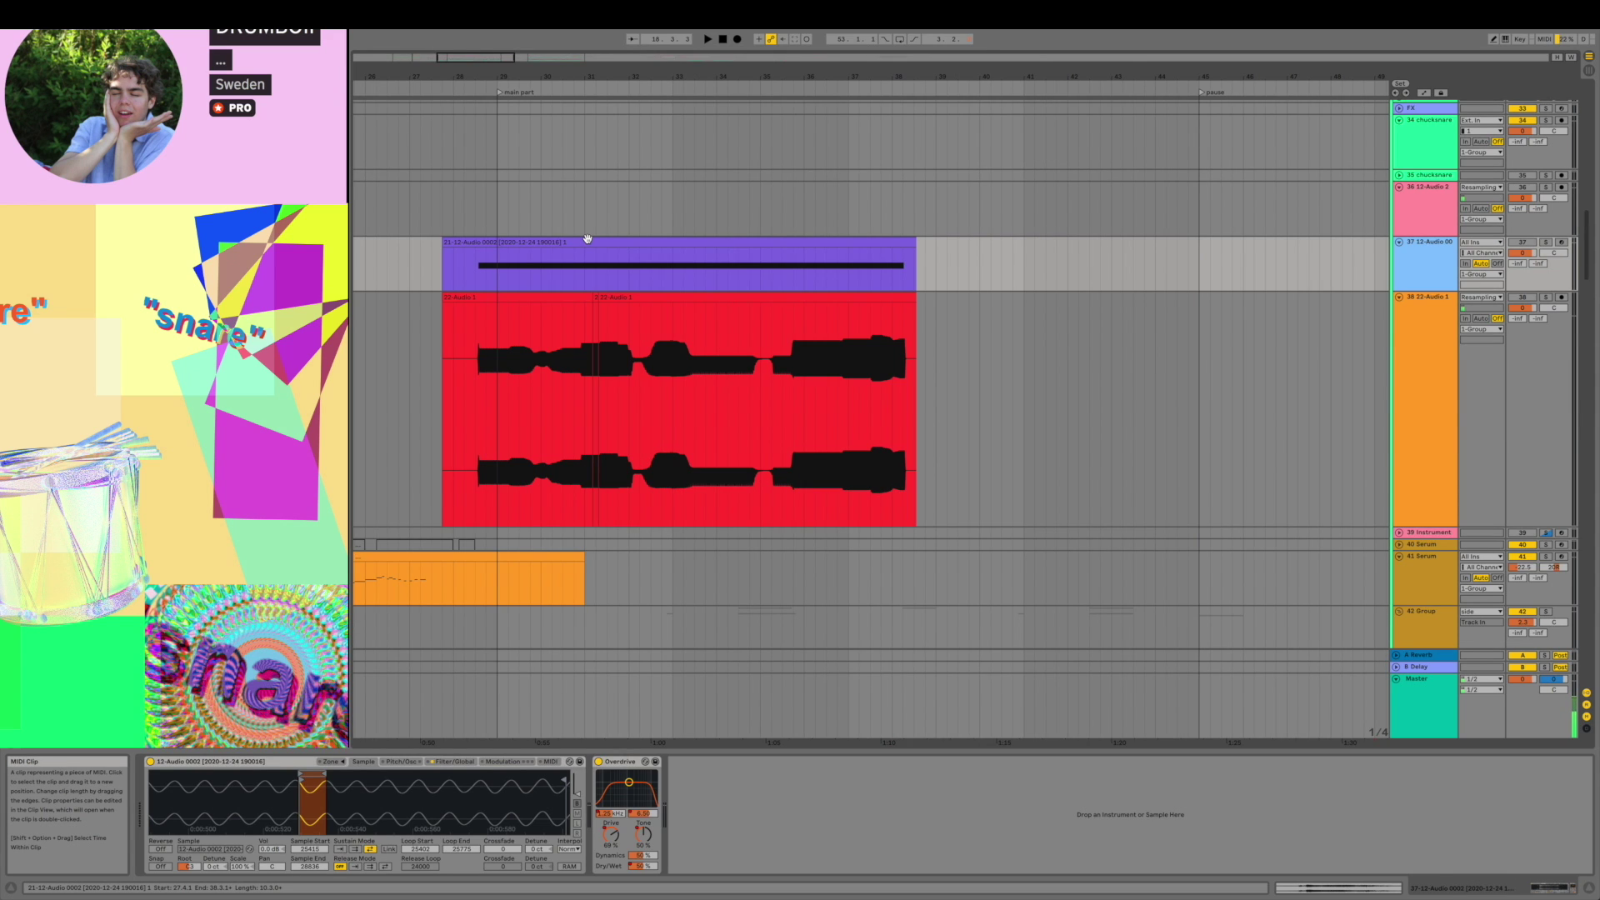
pyautogui.click(588, 240)
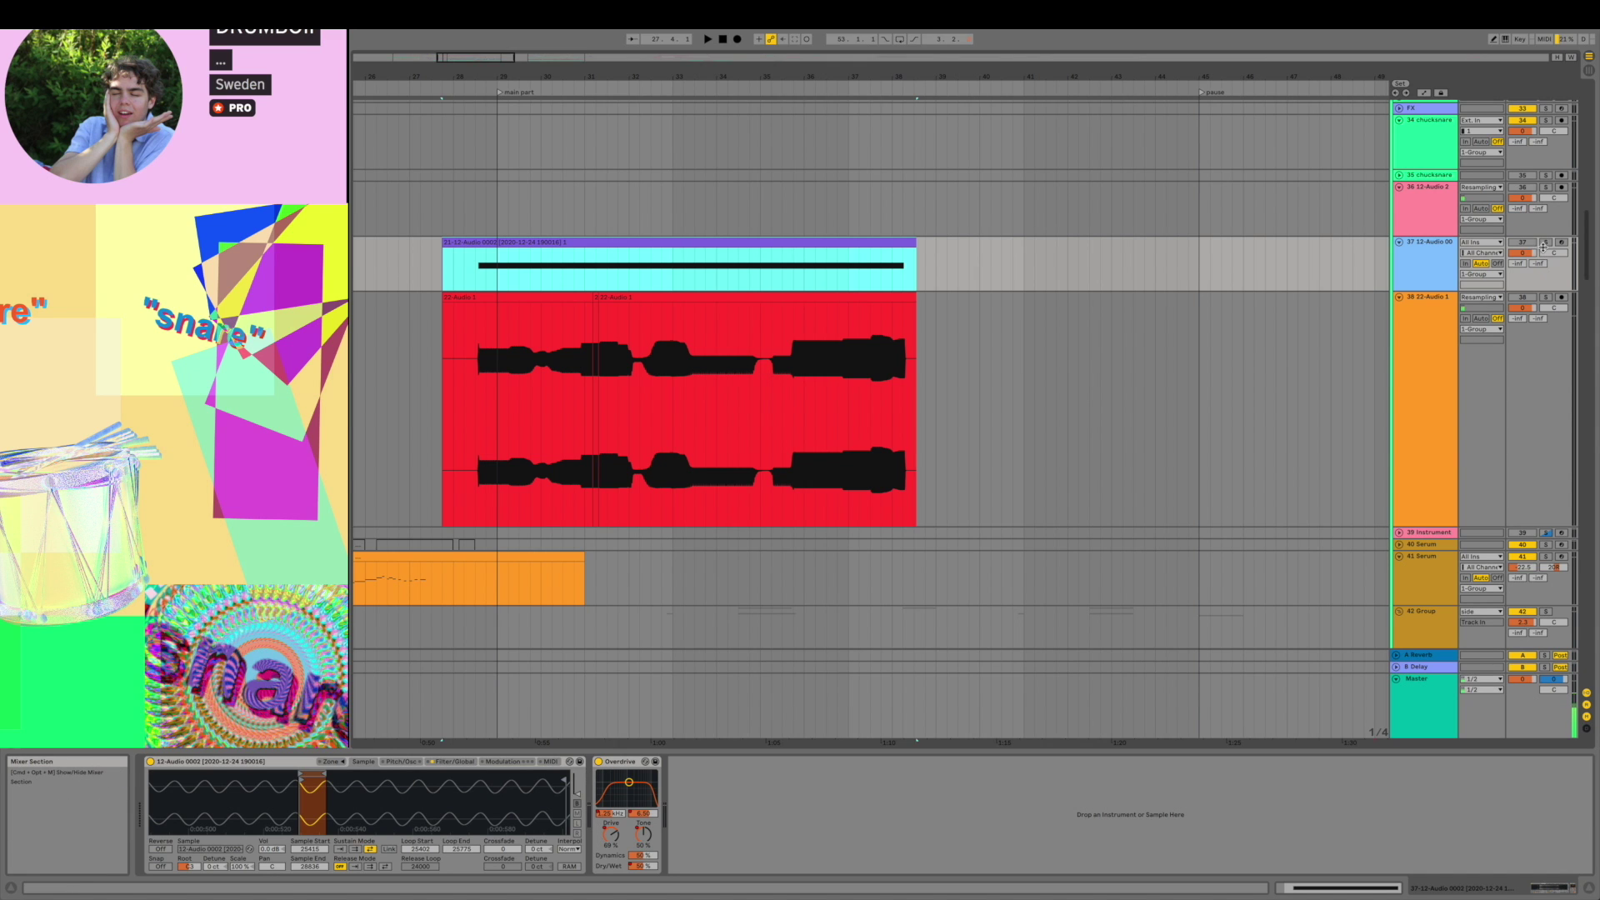
# - Play the red audio clip from a point inside it
pyautogui.scroll(5, 509, 357)
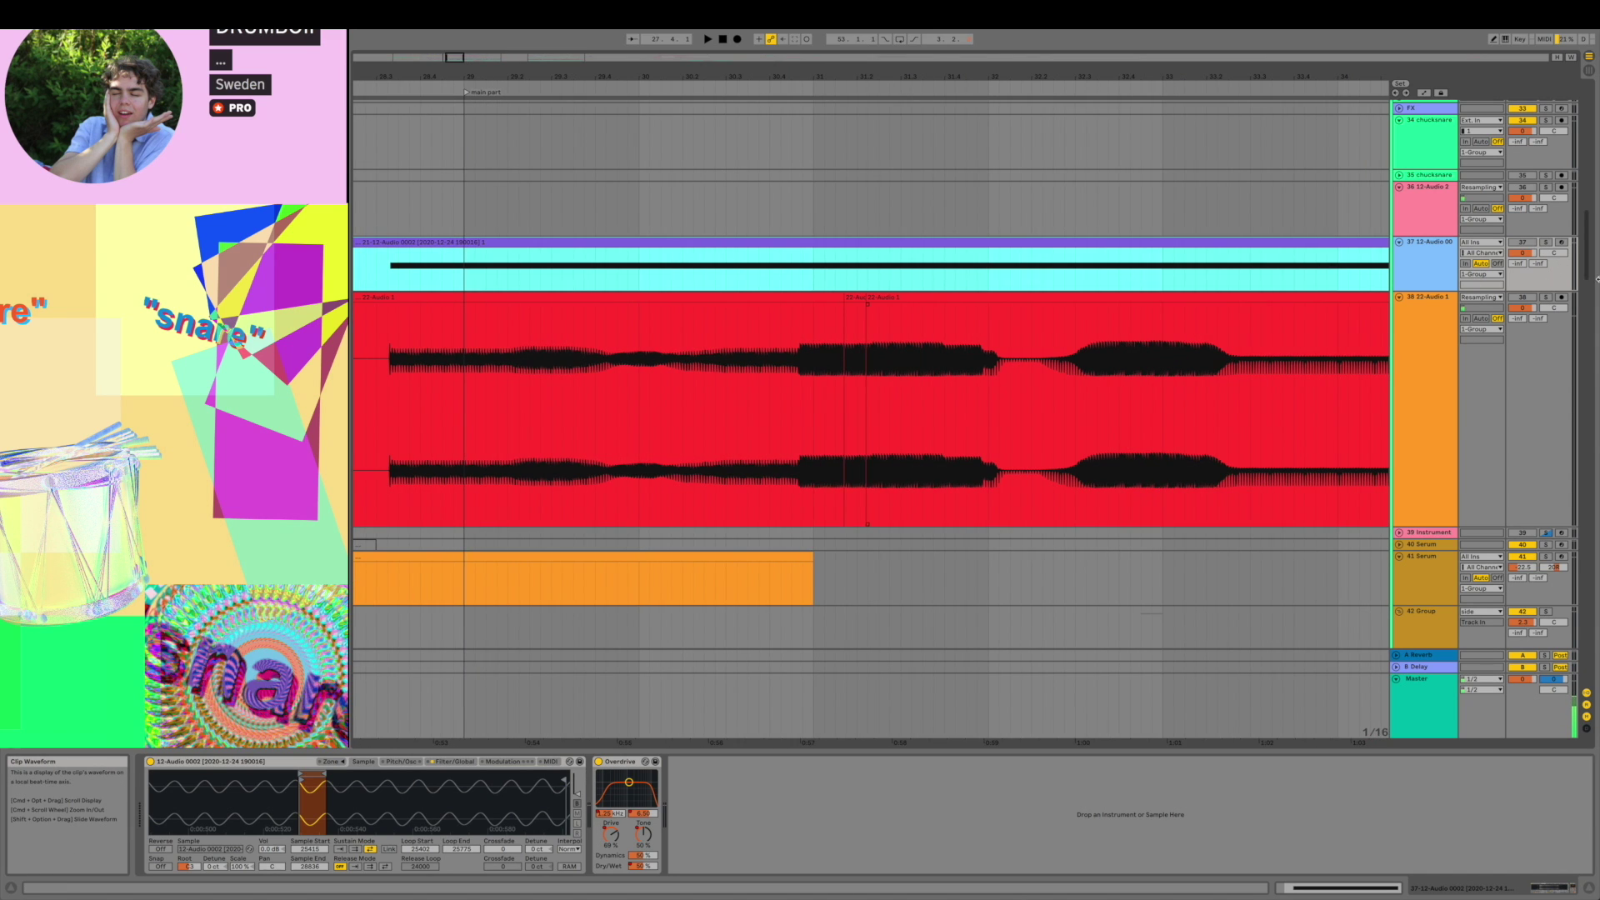
pyautogui.click(431, 415)
pyautogui.press('space')
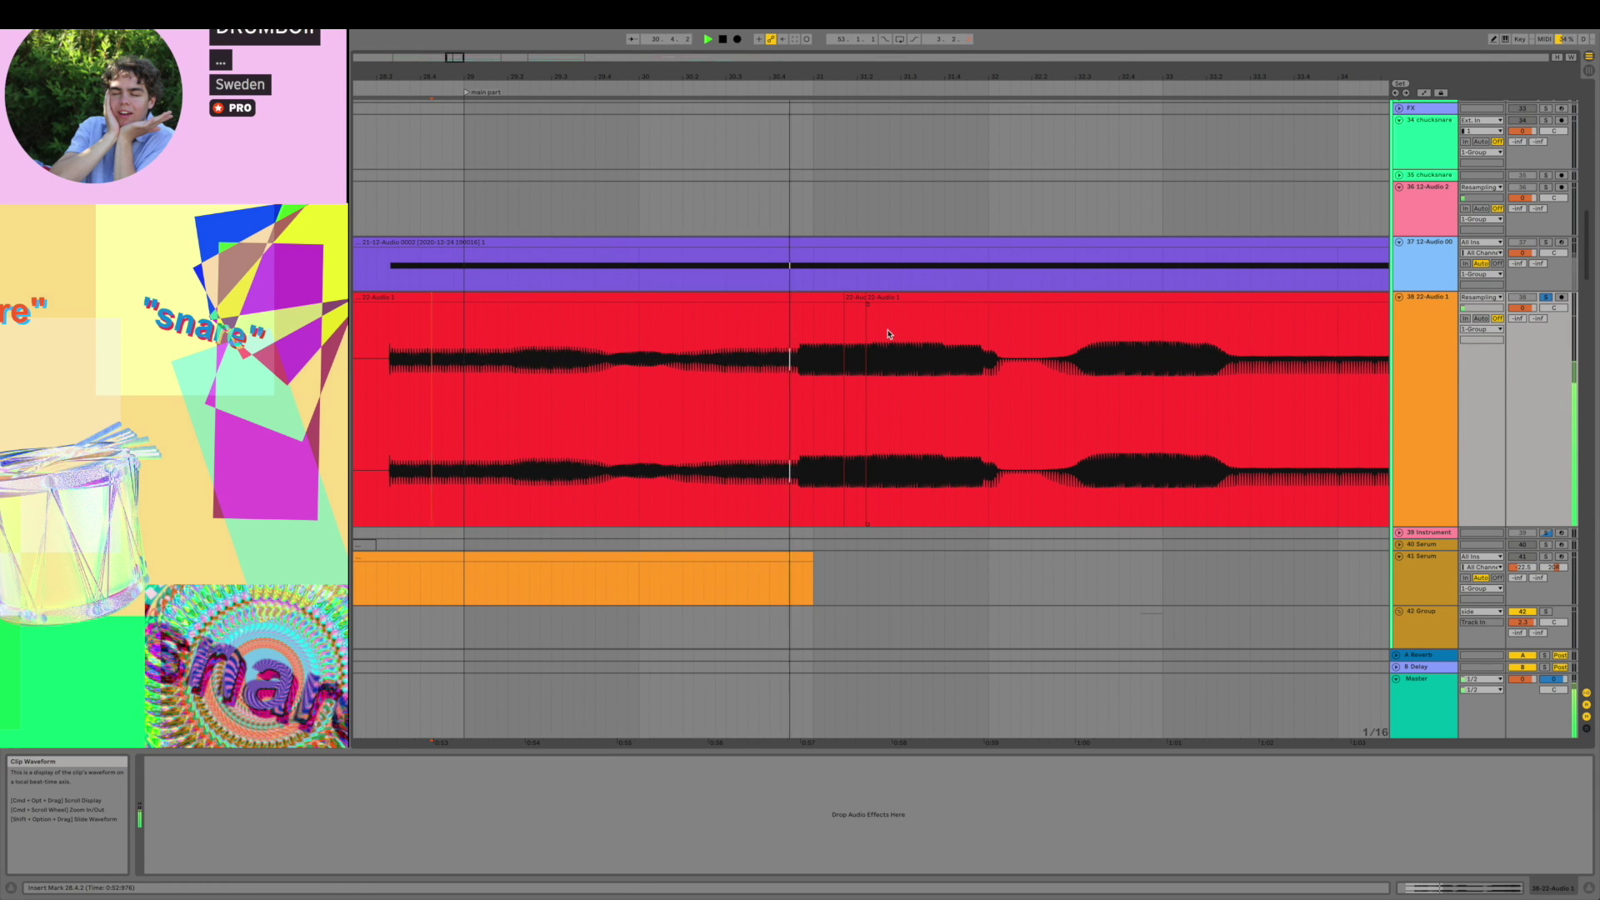
pyautogui.press('space')
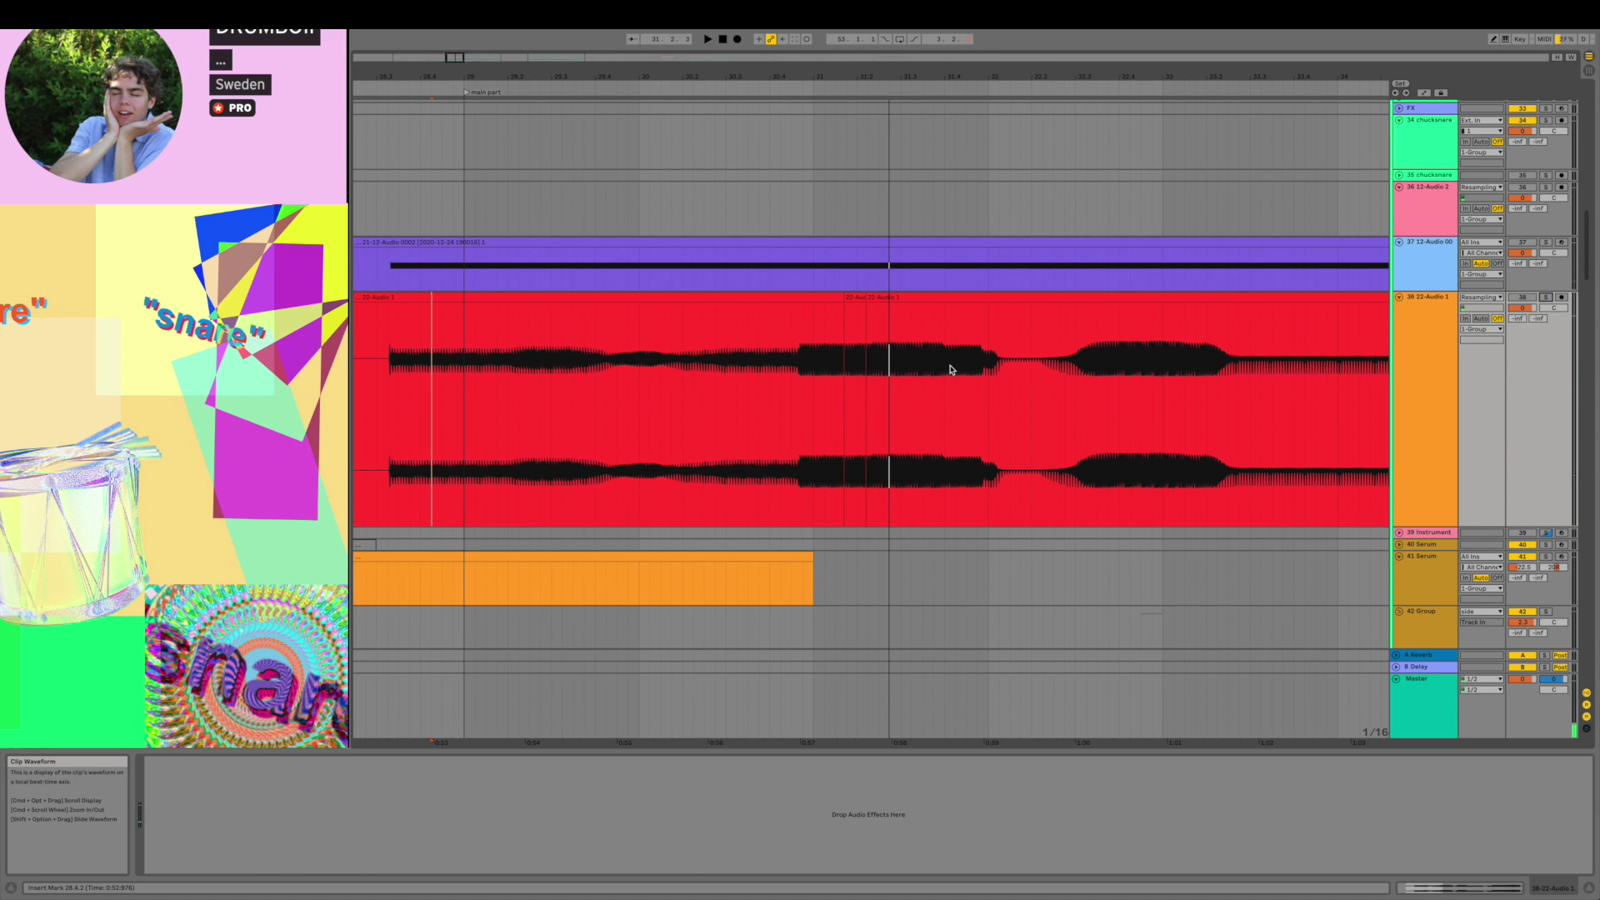
# - Select one tiny slice of the split clip, then scroll to the pink Serum clips
pyautogui.scroll(4, 854, 301)
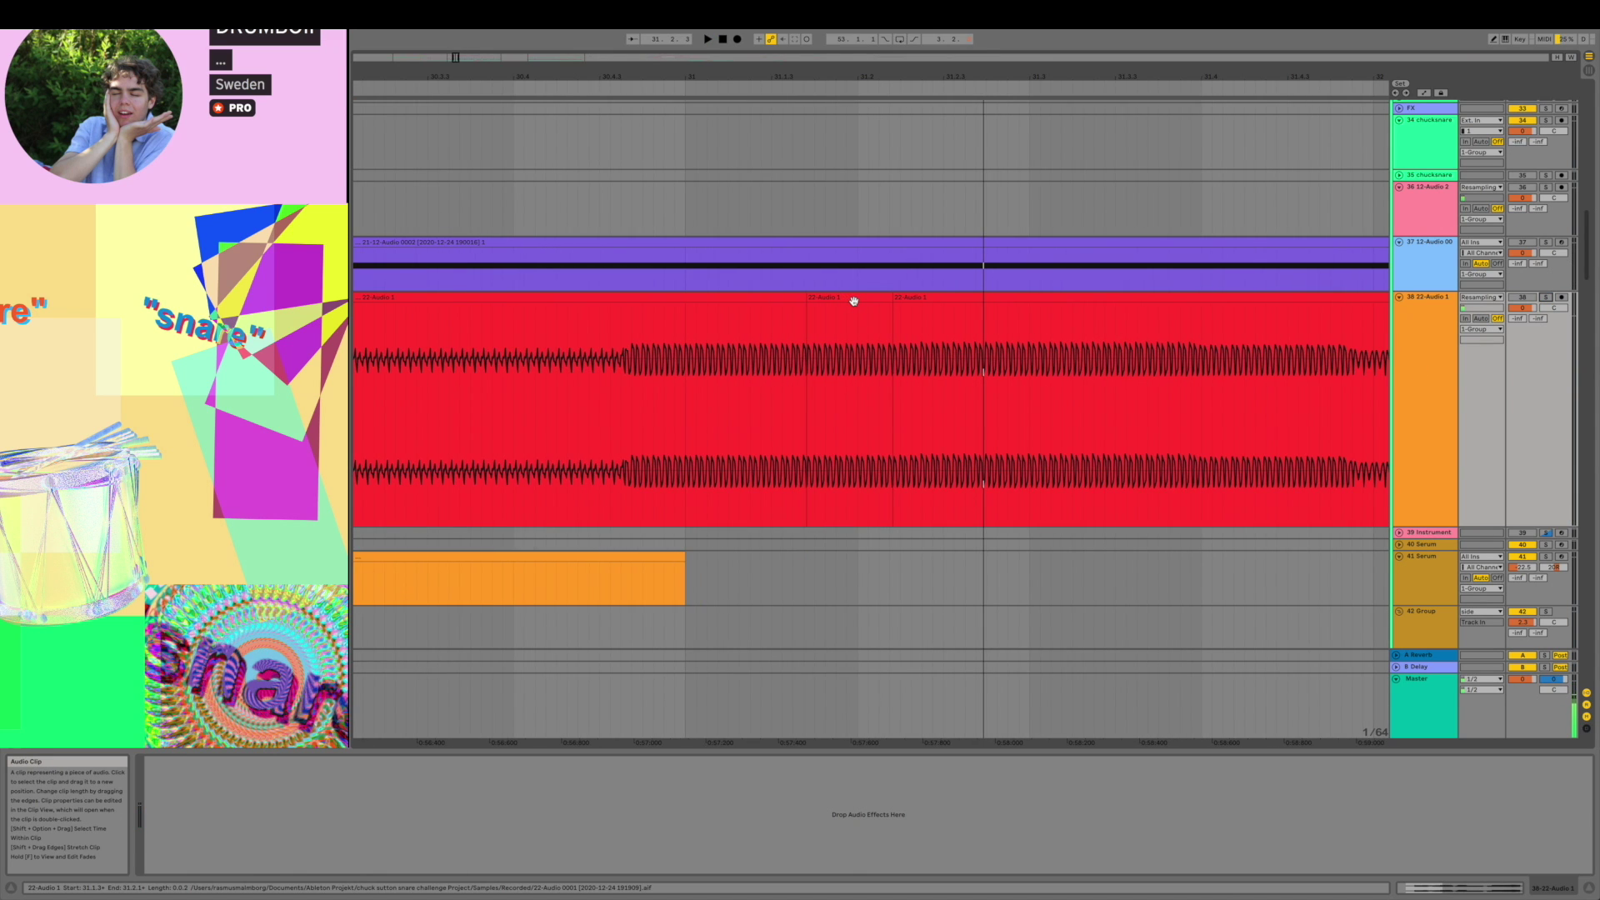
pyautogui.click(854, 301)
pyautogui.scroll(3, 855, 301)
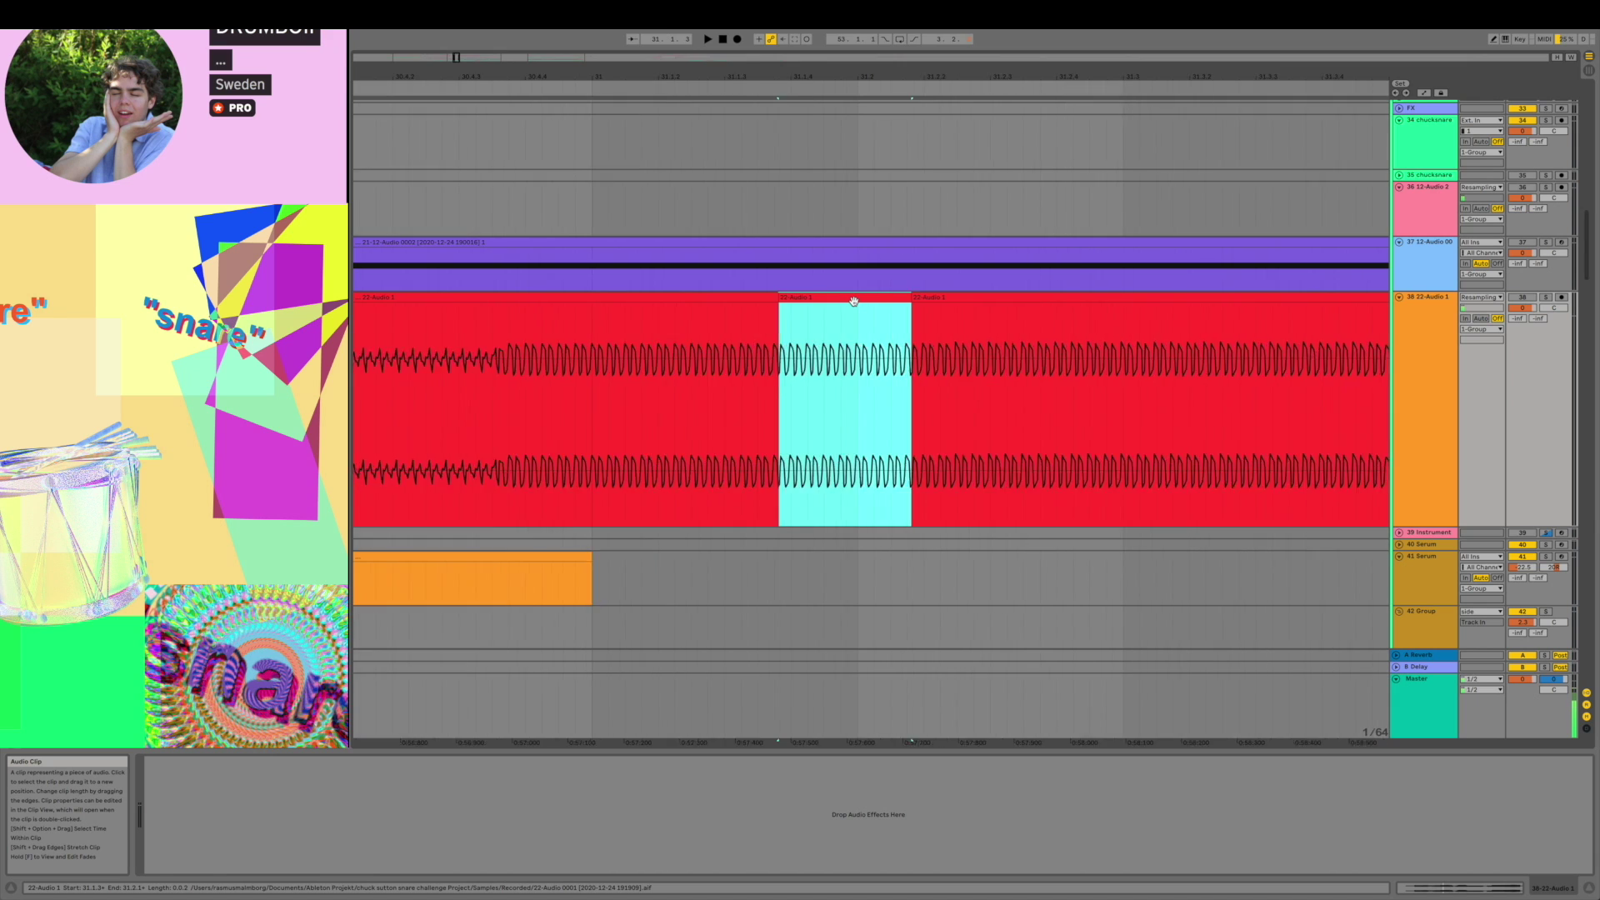
pyautogui.scroll(3, 854, 302)
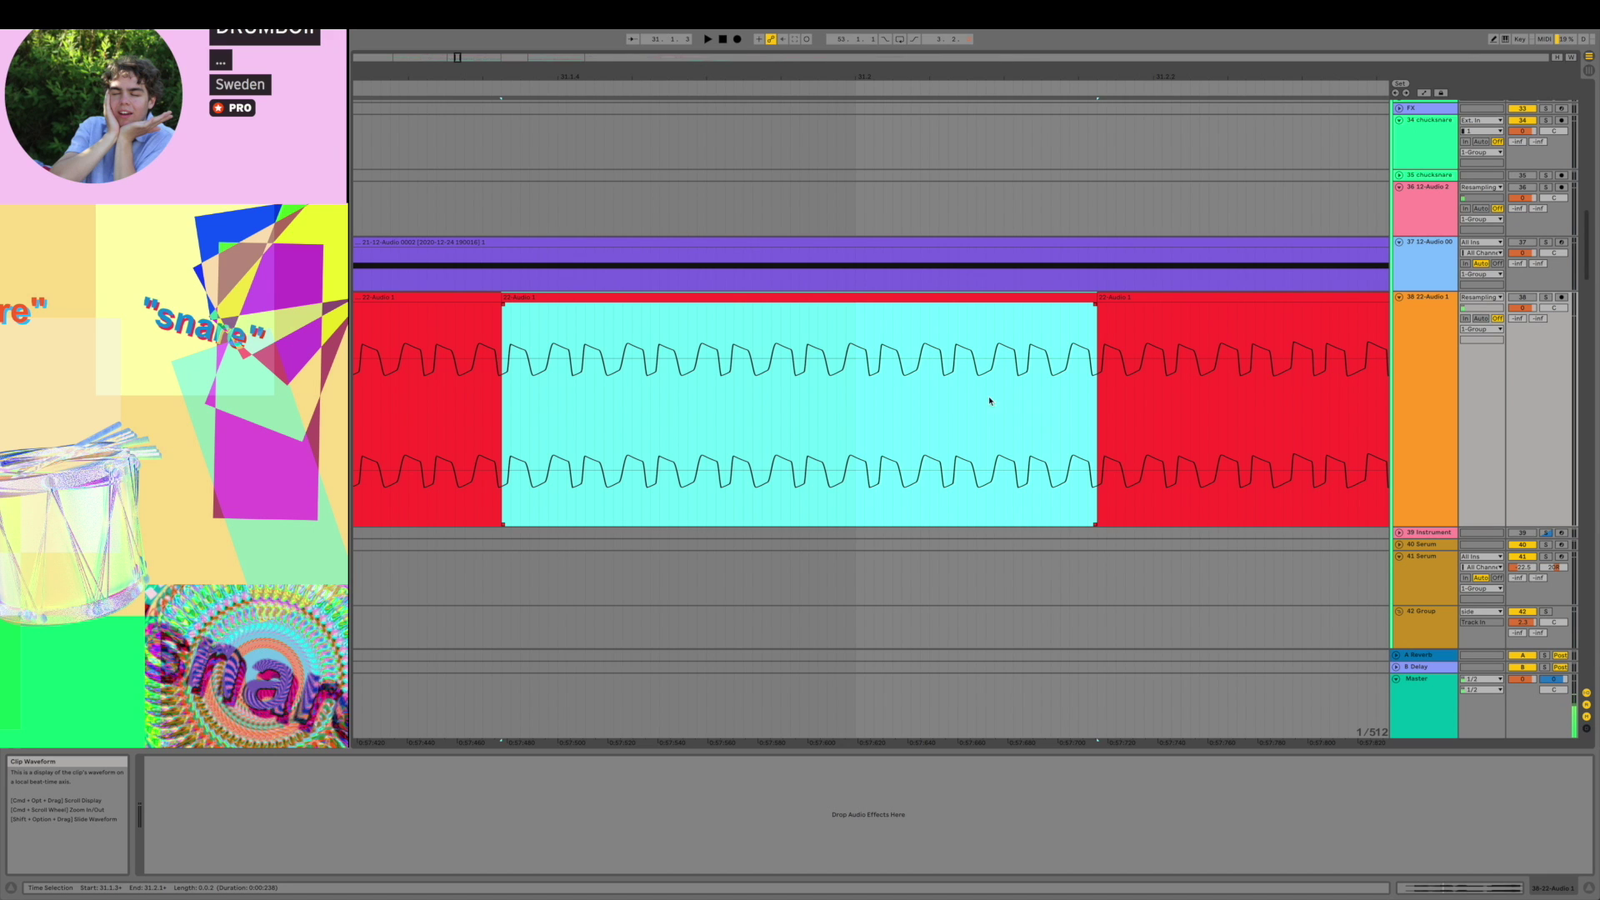
pyautogui.scroll(-6, 878, 354)
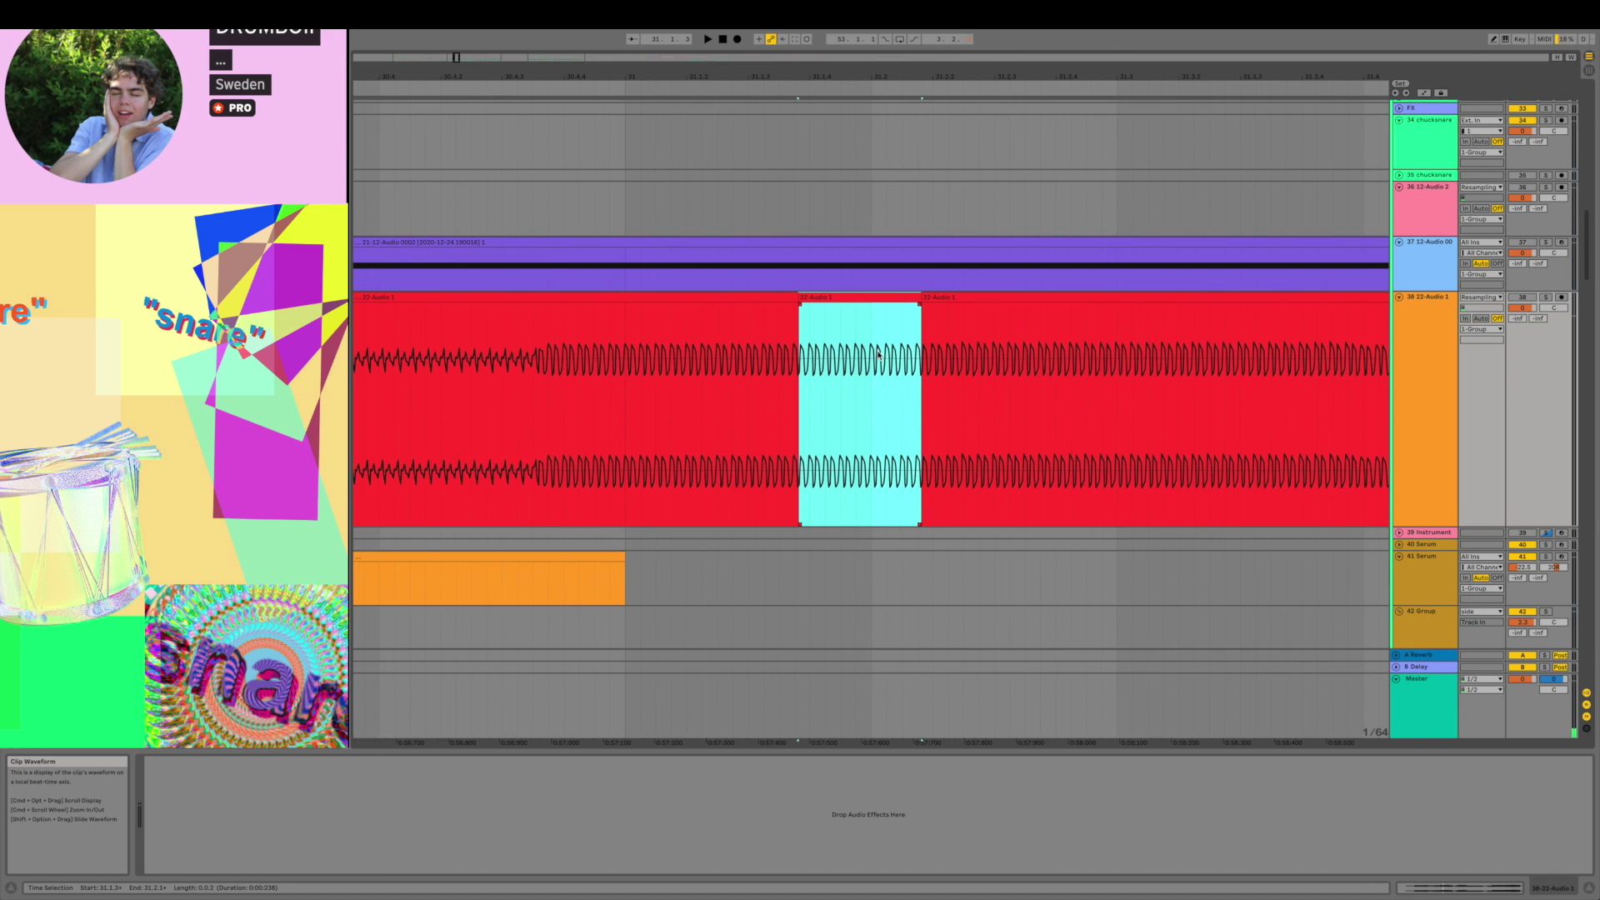
pyautogui.scroll(-10, 878, 354)
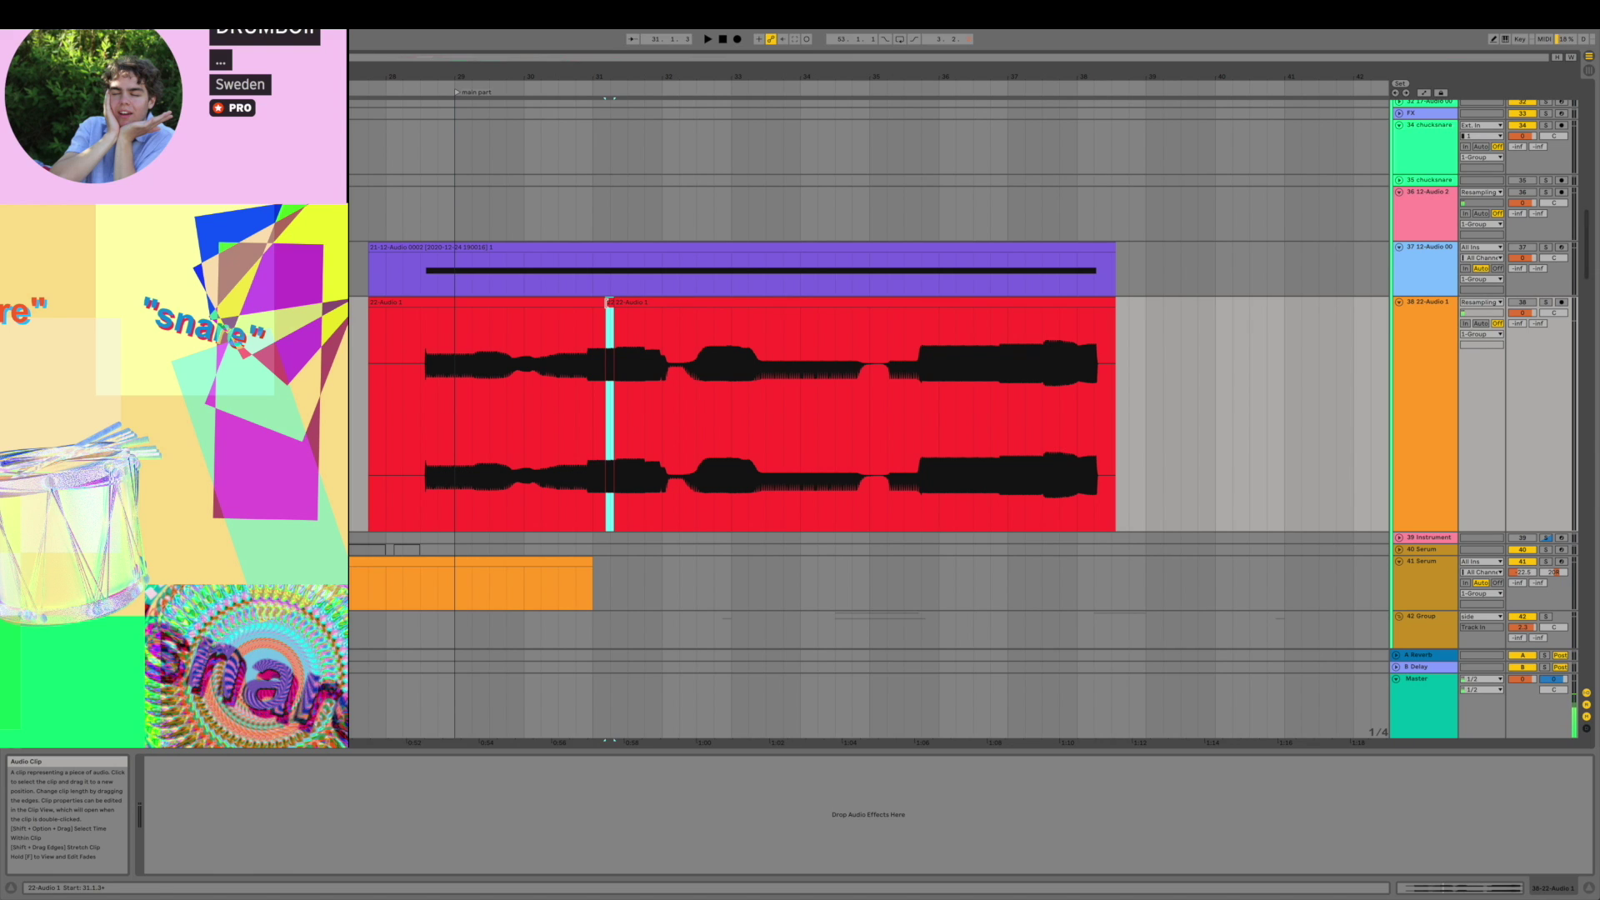
pyautogui.hscroll(-5, 866, 408)
pyautogui.scroll(-4, 866, 409)
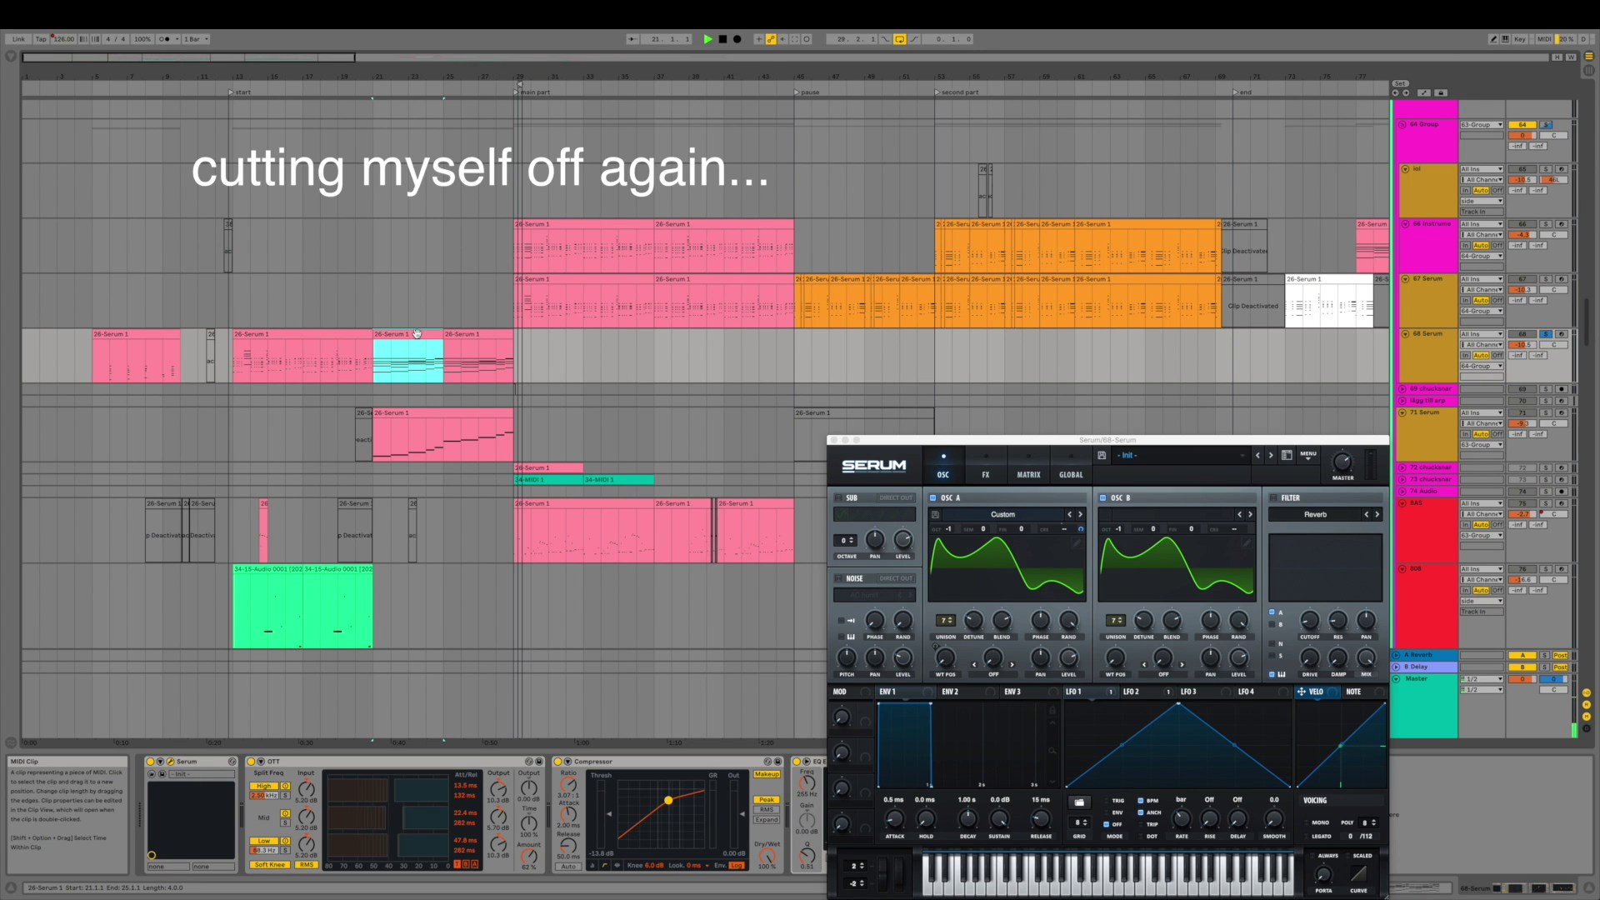
# - Play the arrangement while moving the Serum synth window aside
pyautogui.press('space')
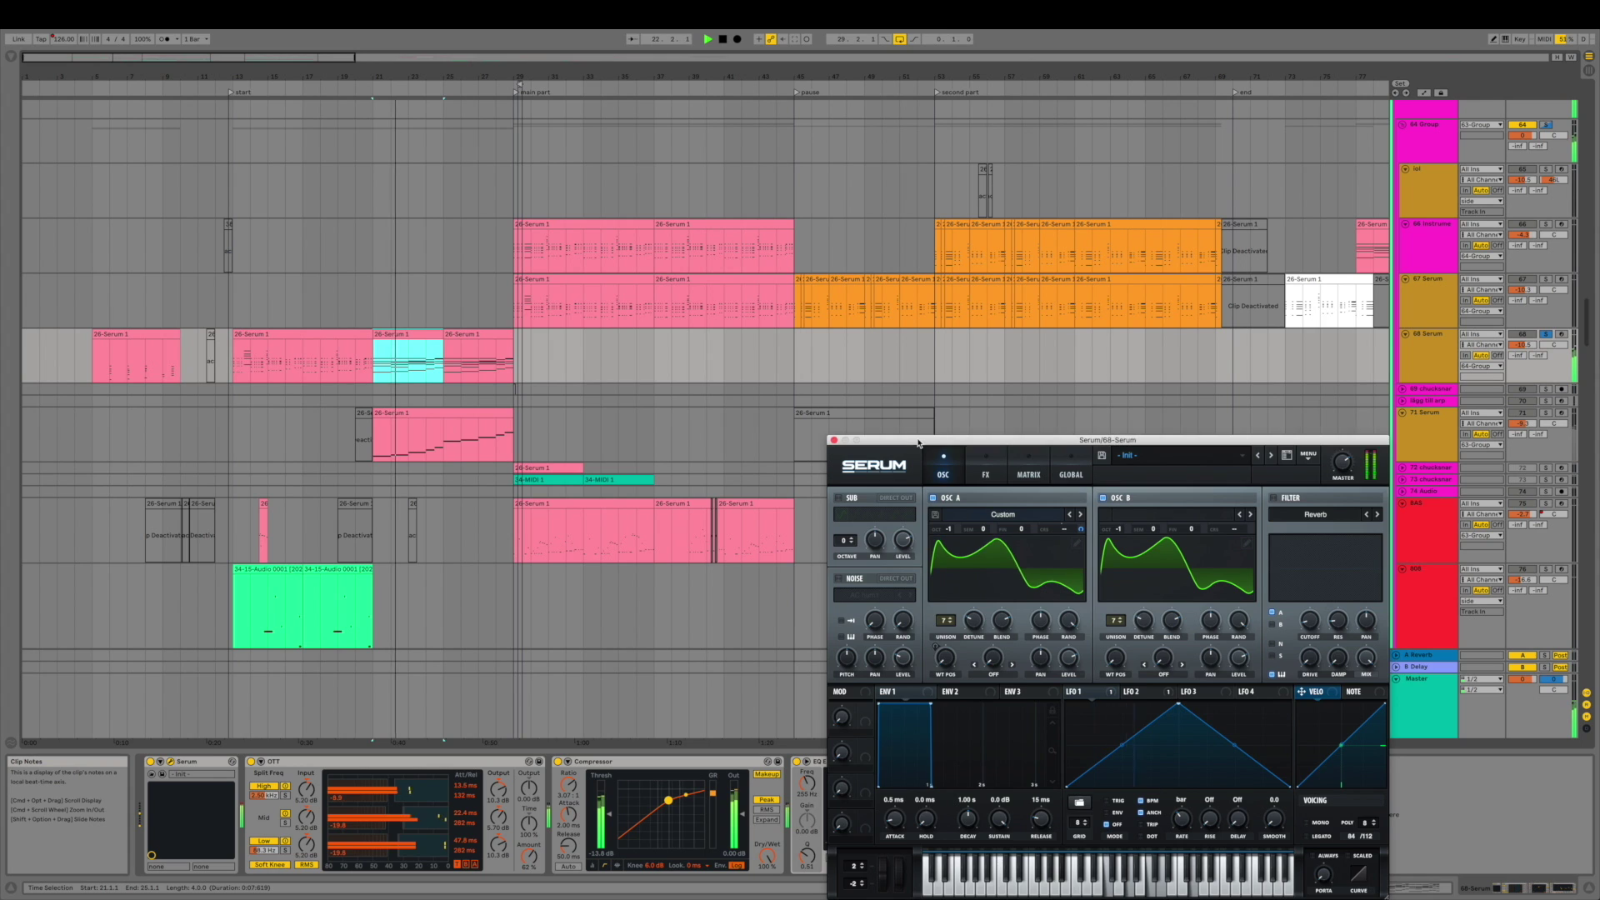
pyautogui.moveTo(919, 441); pyautogui.dragTo(1030, 412)
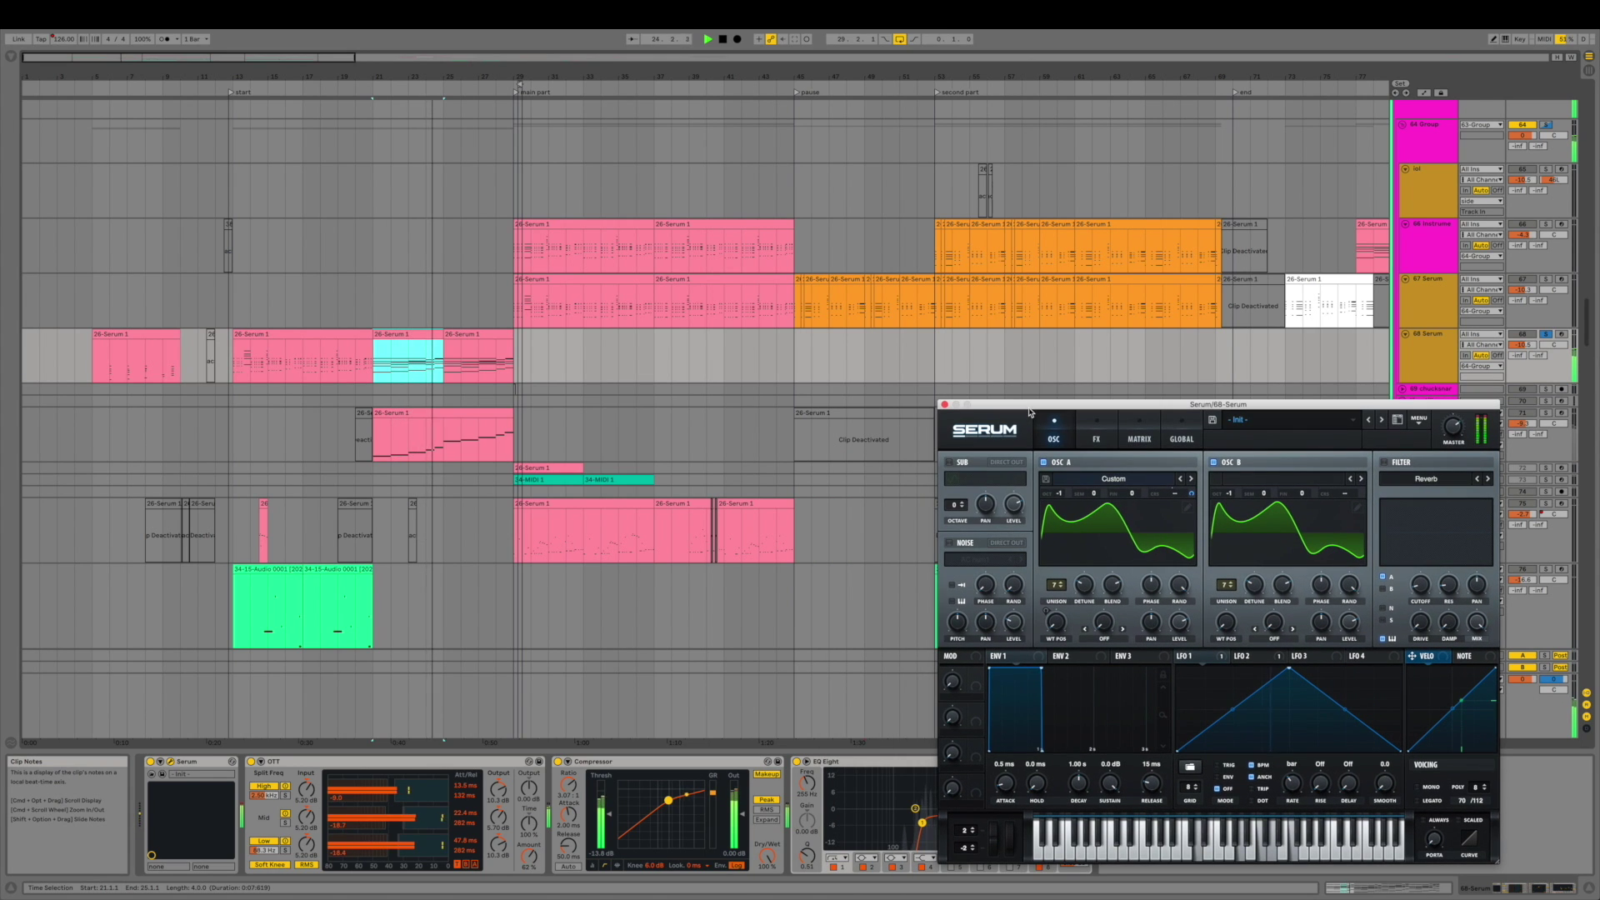
pyautogui.press('space')
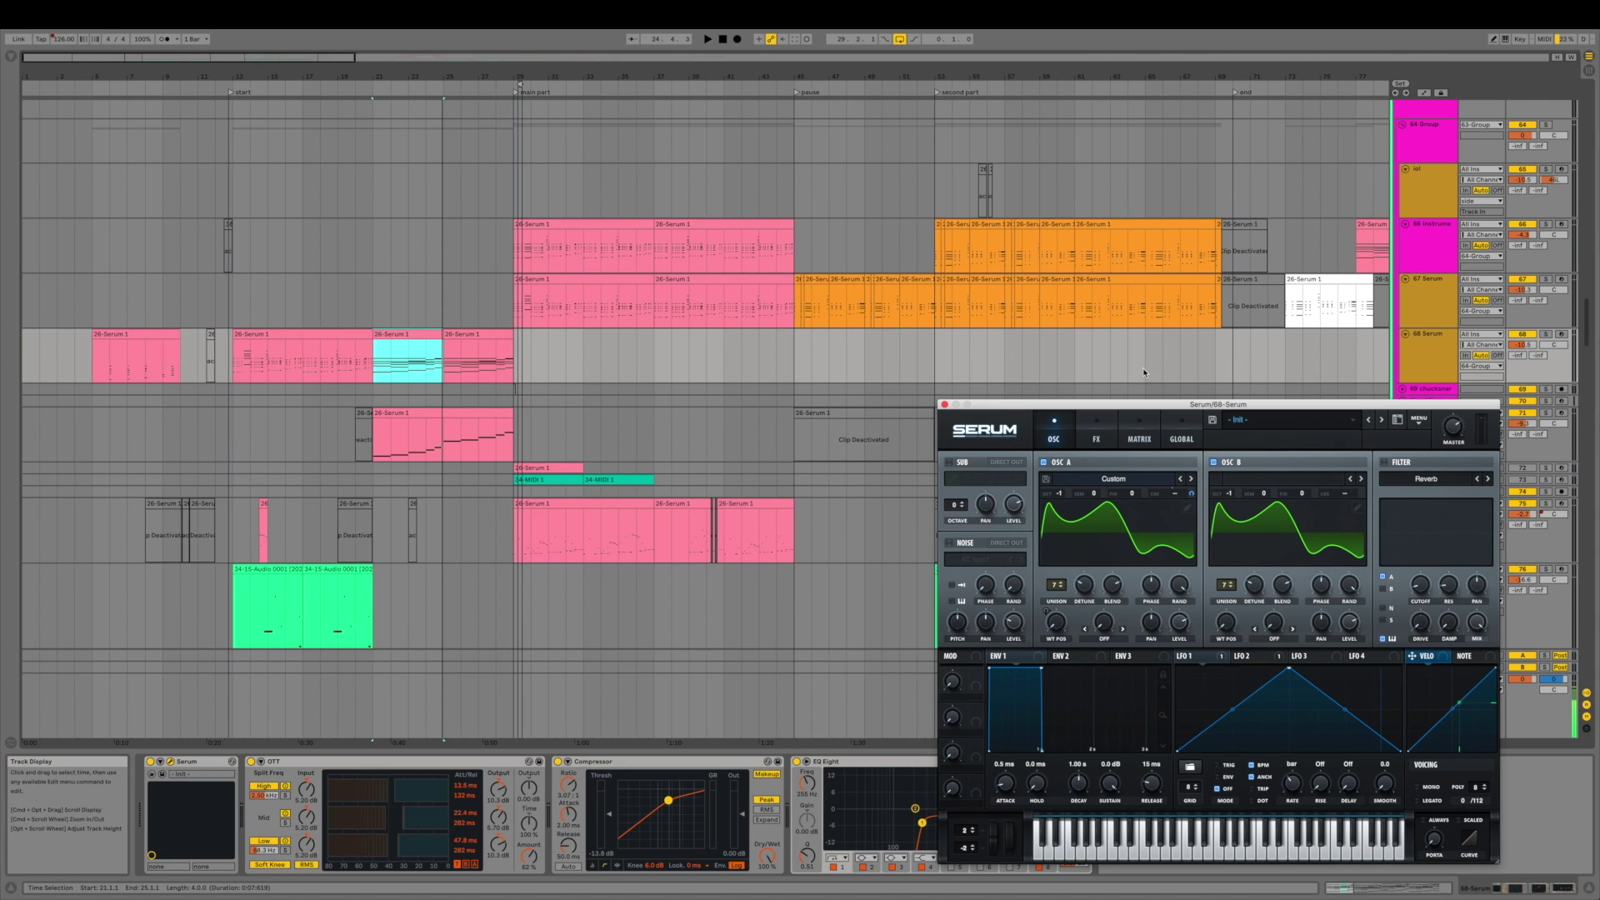
pyautogui.moveTo(1217, 405); pyautogui.dragTo(1189, 390)
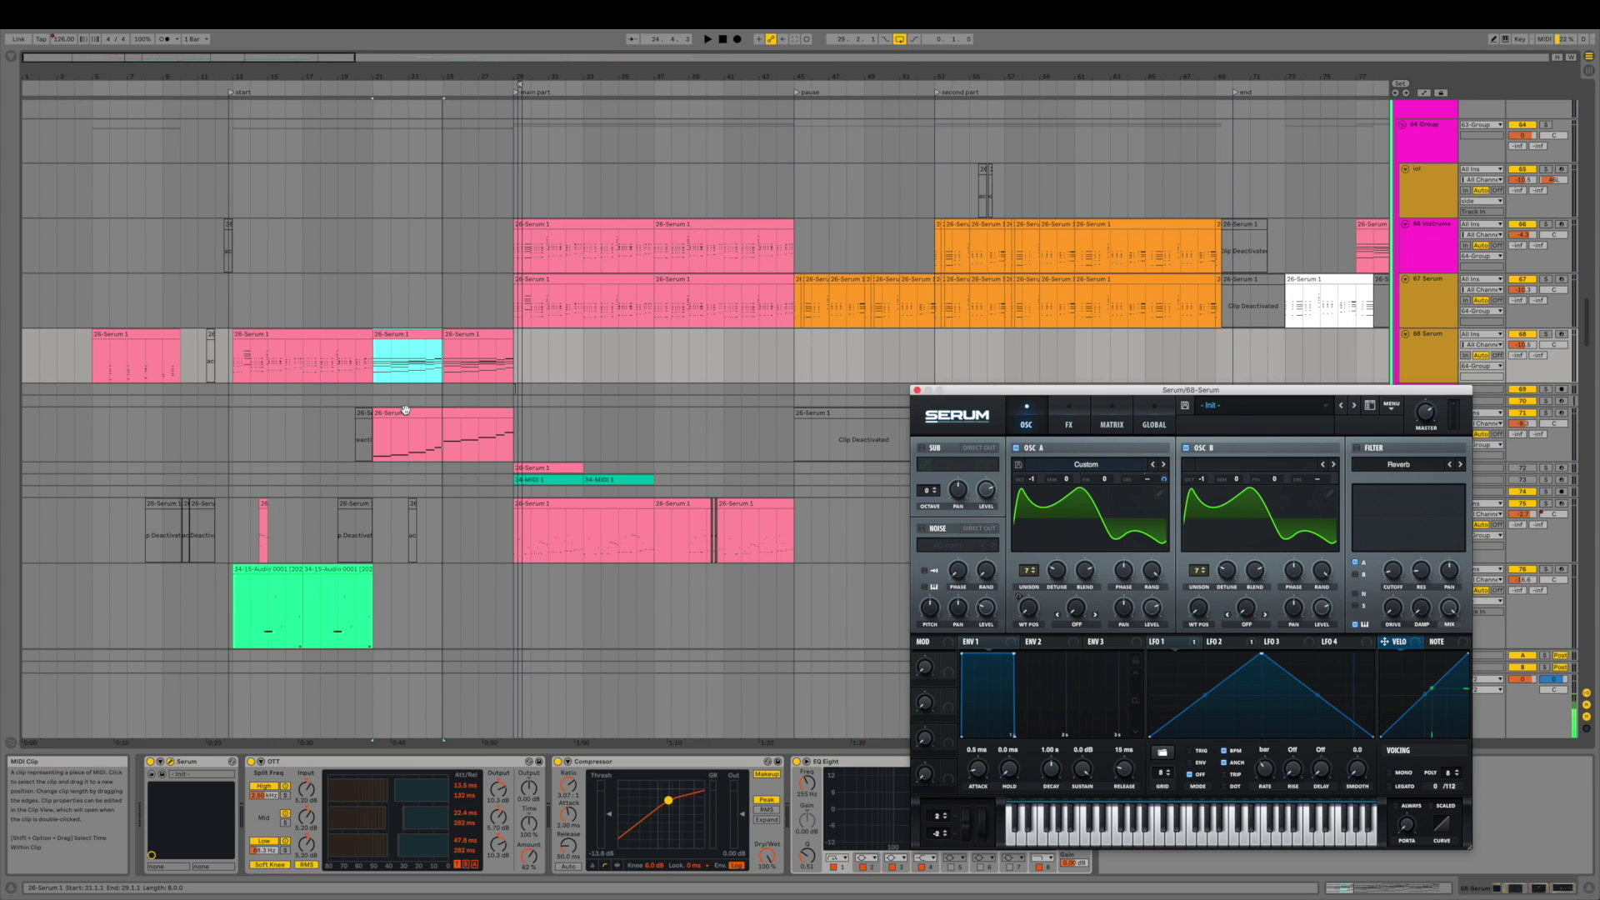
# - Select the pink clip on track 71, solo the track and play it
pyautogui.click(406, 410)
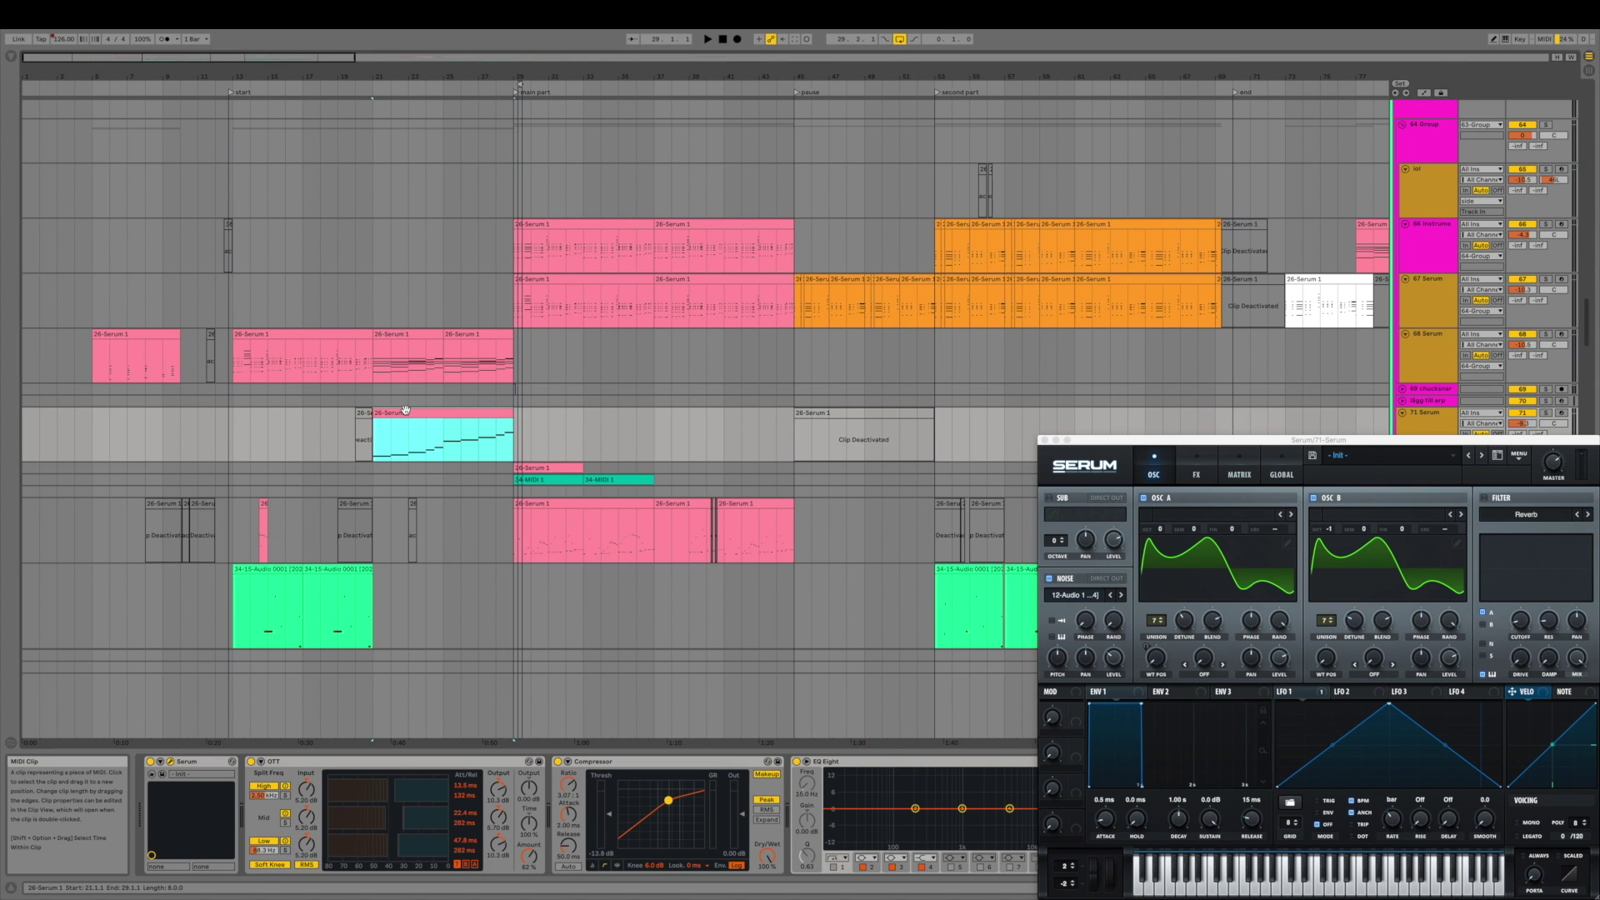
pyautogui.click(1546, 412)
pyautogui.press('space')
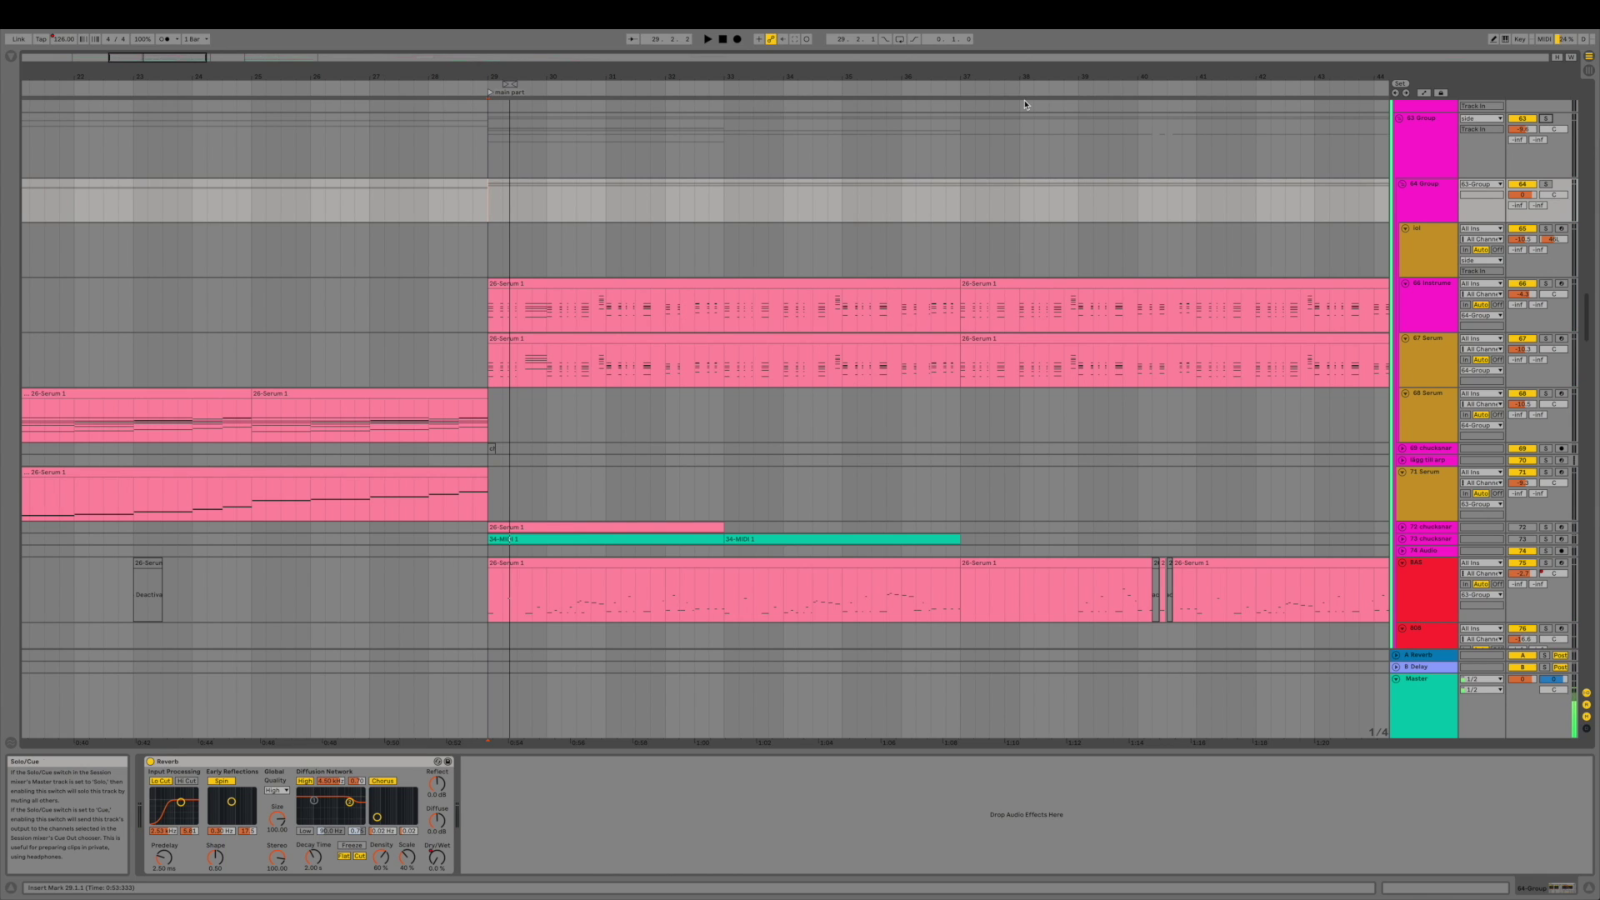
# - Play the 63 Group soloed from bar 29, then open the track 68 clip's Serum synth
pyautogui.click(471, 195)
pyautogui.click(486, 197)
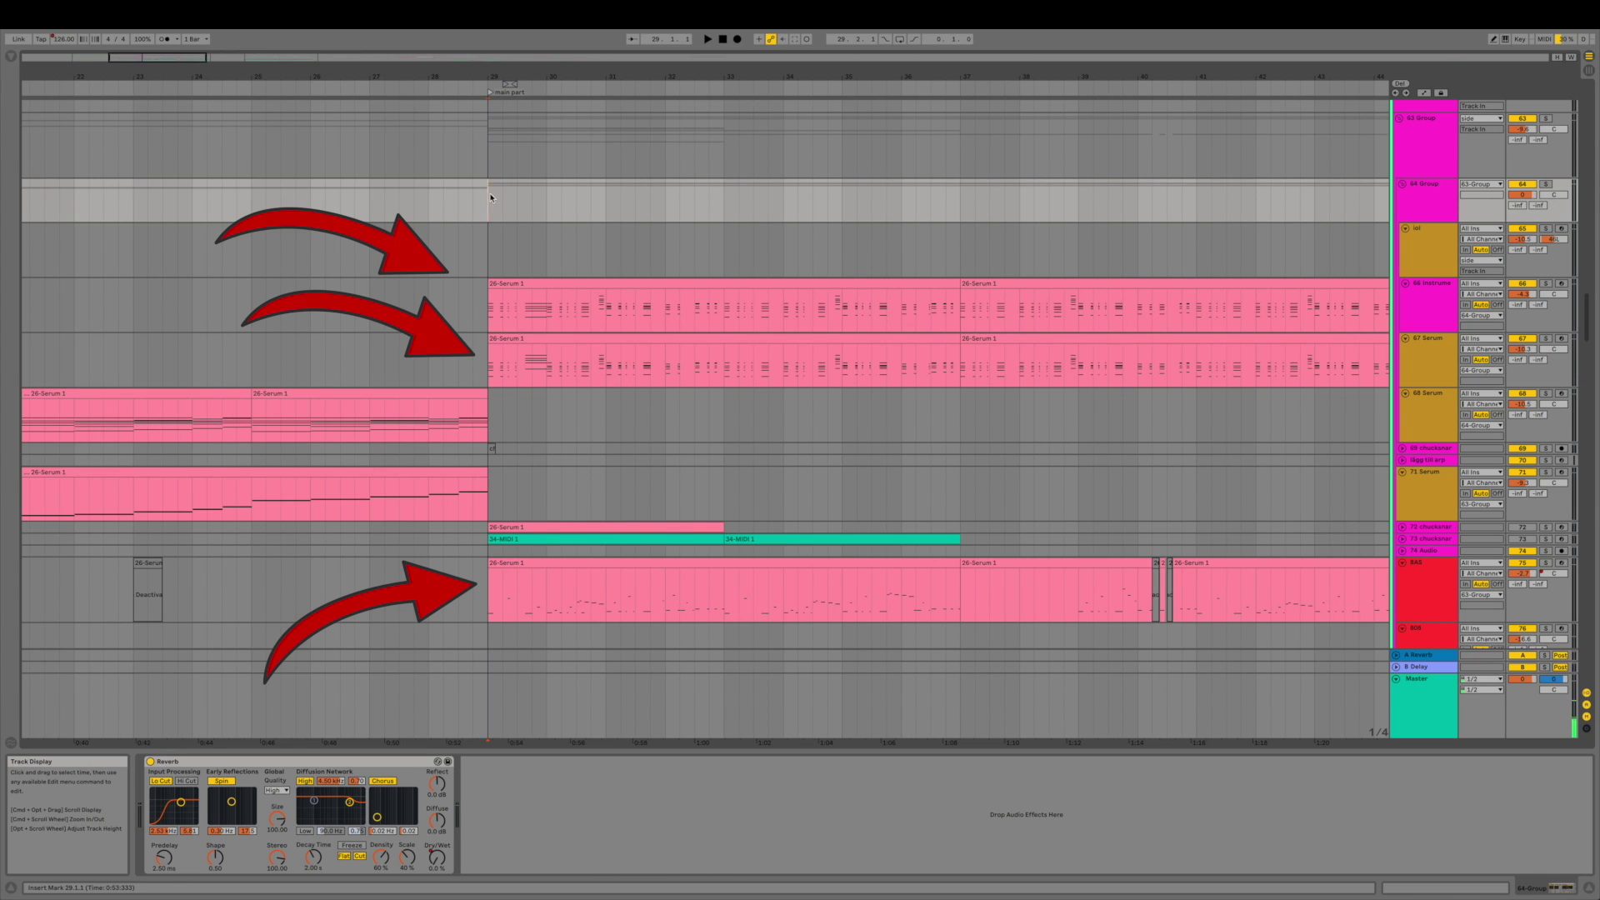
pyautogui.click(1547, 120)
pyautogui.press('space')
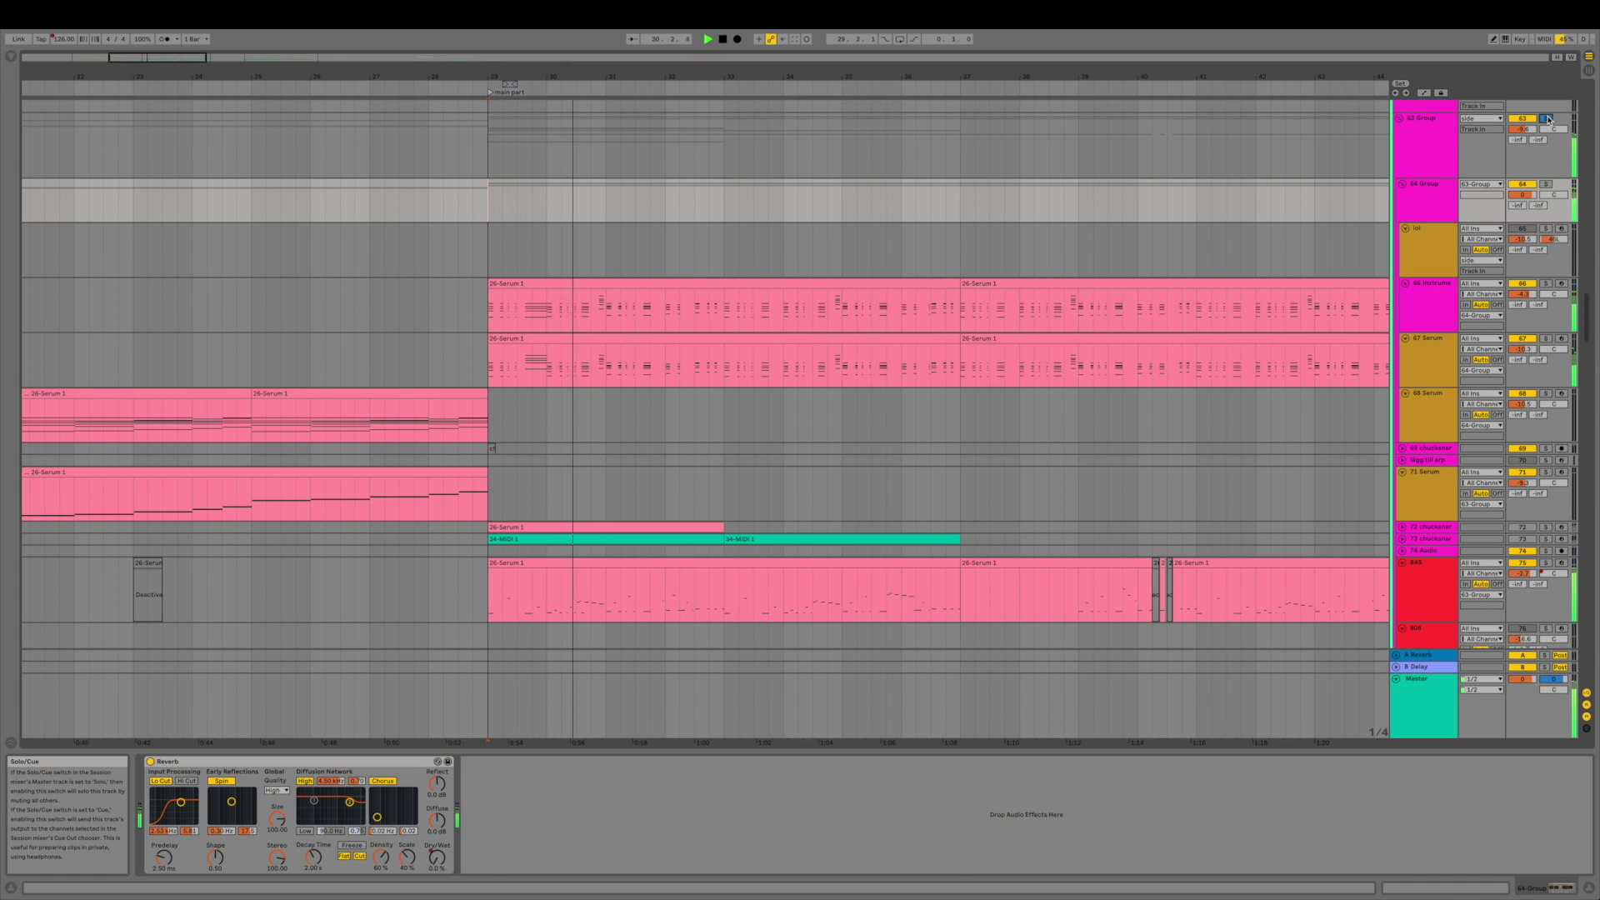
pyautogui.click(1547, 120)
pyautogui.press('space')
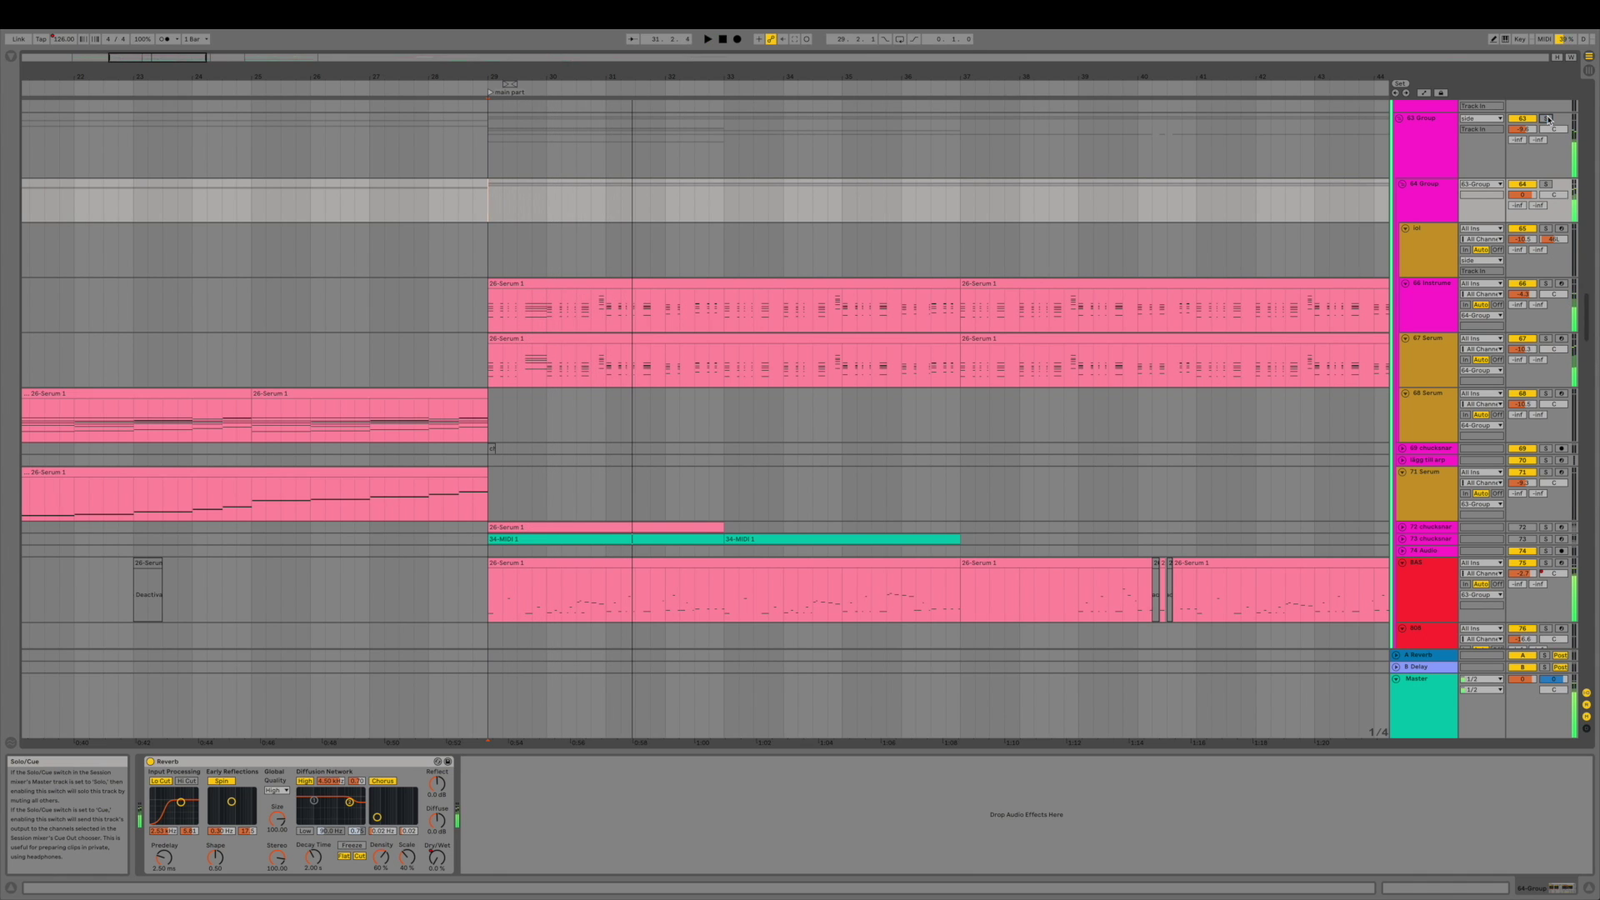
pyautogui.click(1414, 360)
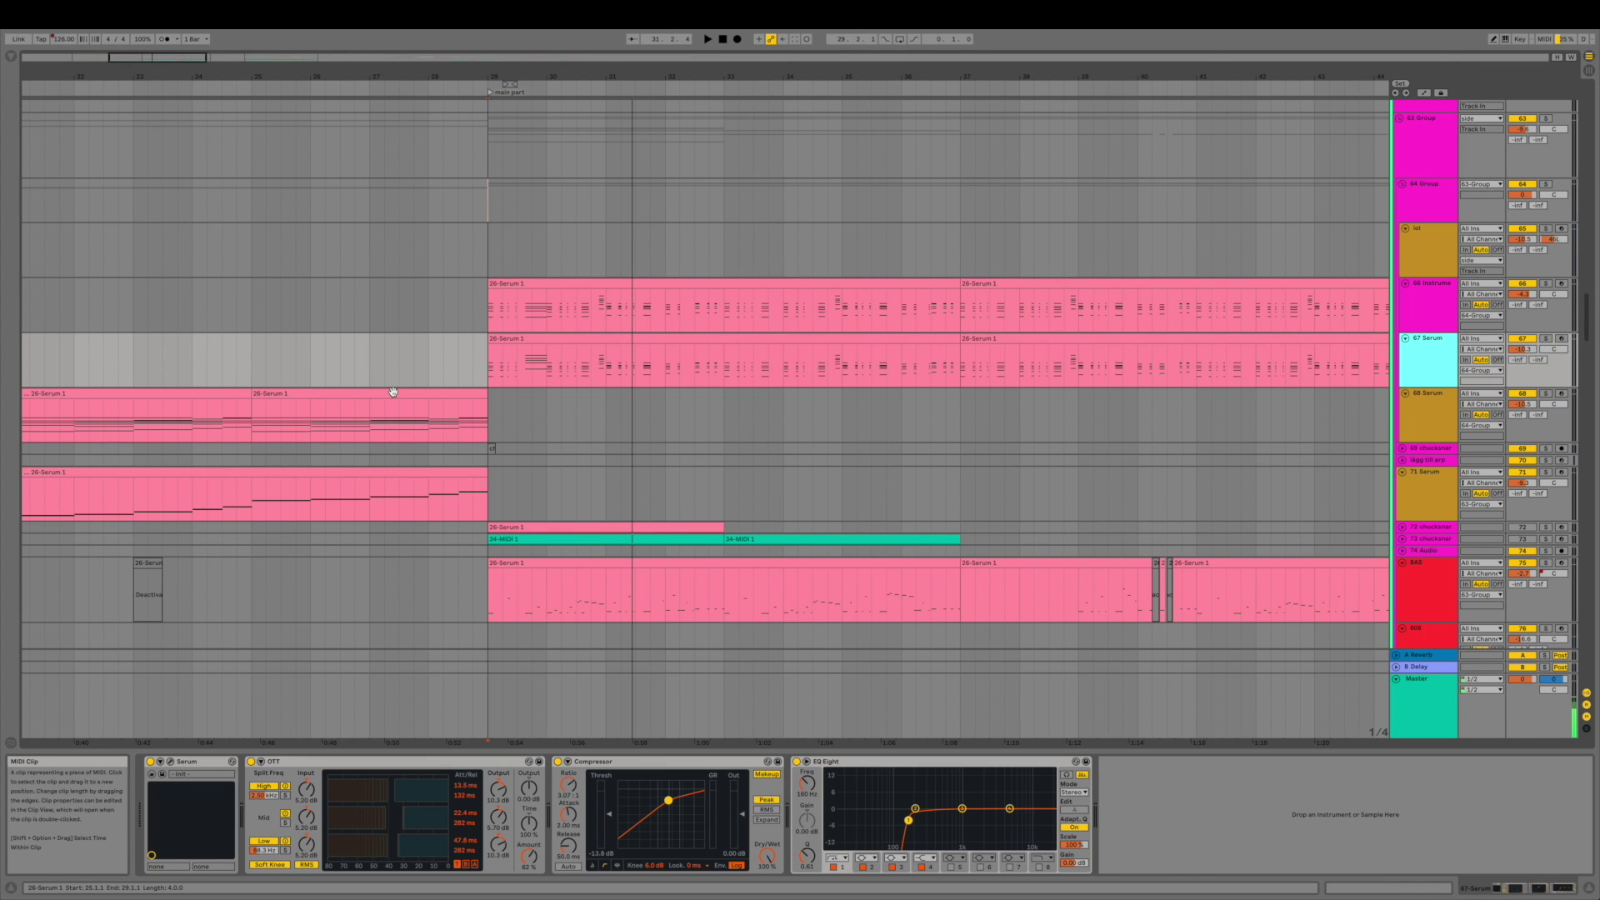
pyautogui.click(285, 395)
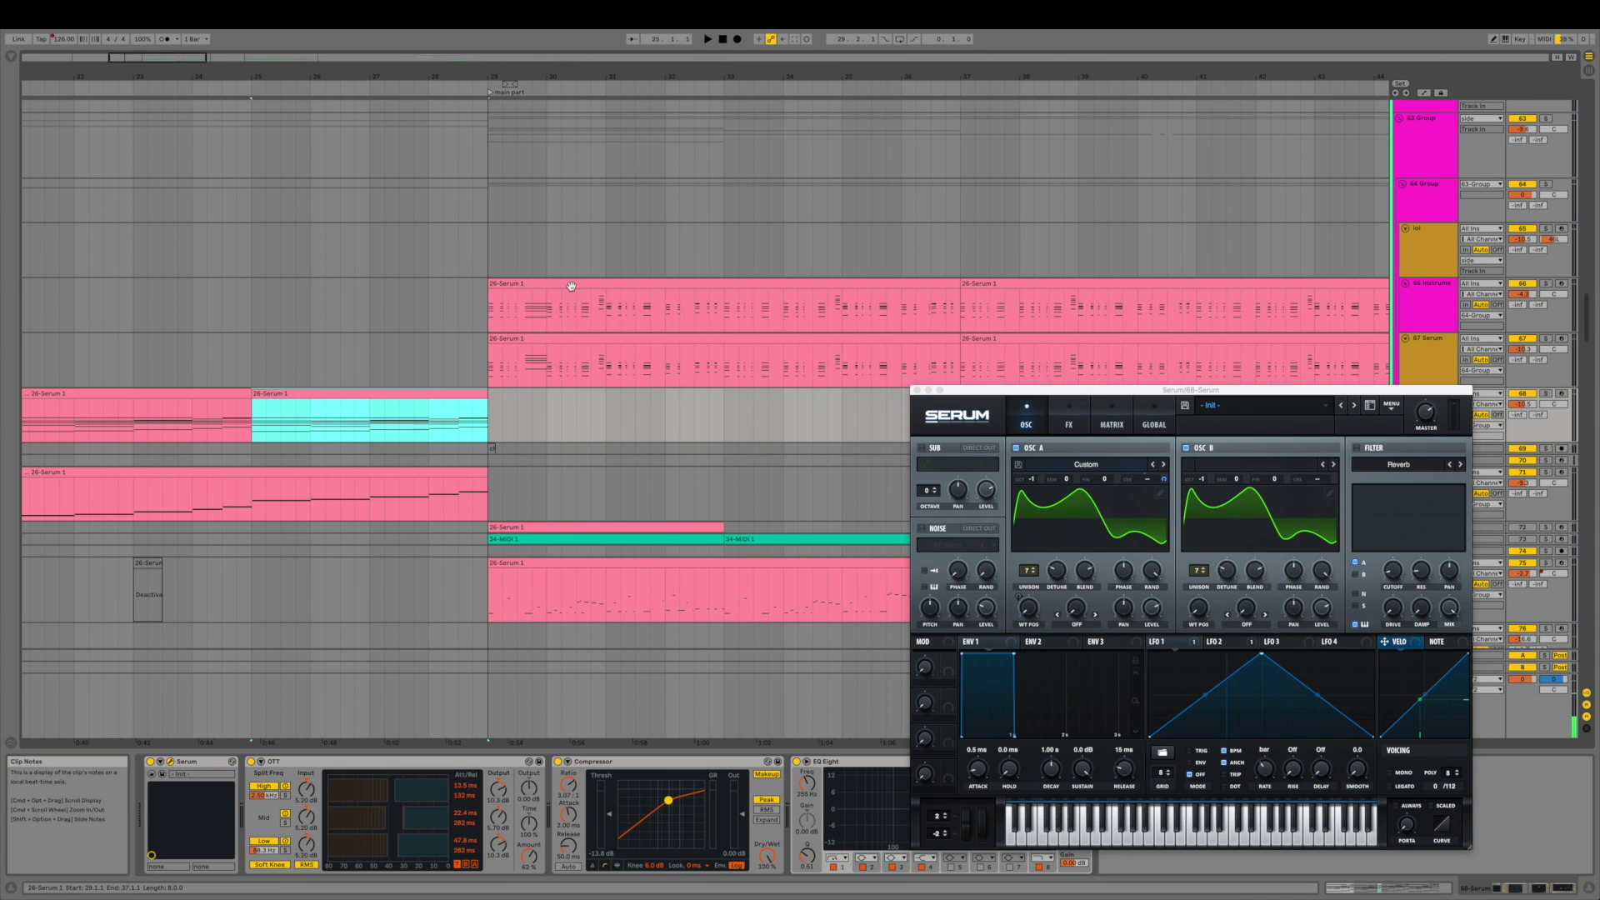
# - Show the sample waveform in track 66's Simpler and zoom into it
pyautogui.click(582, 313)
pyautogui.doubleClick(375, 761)
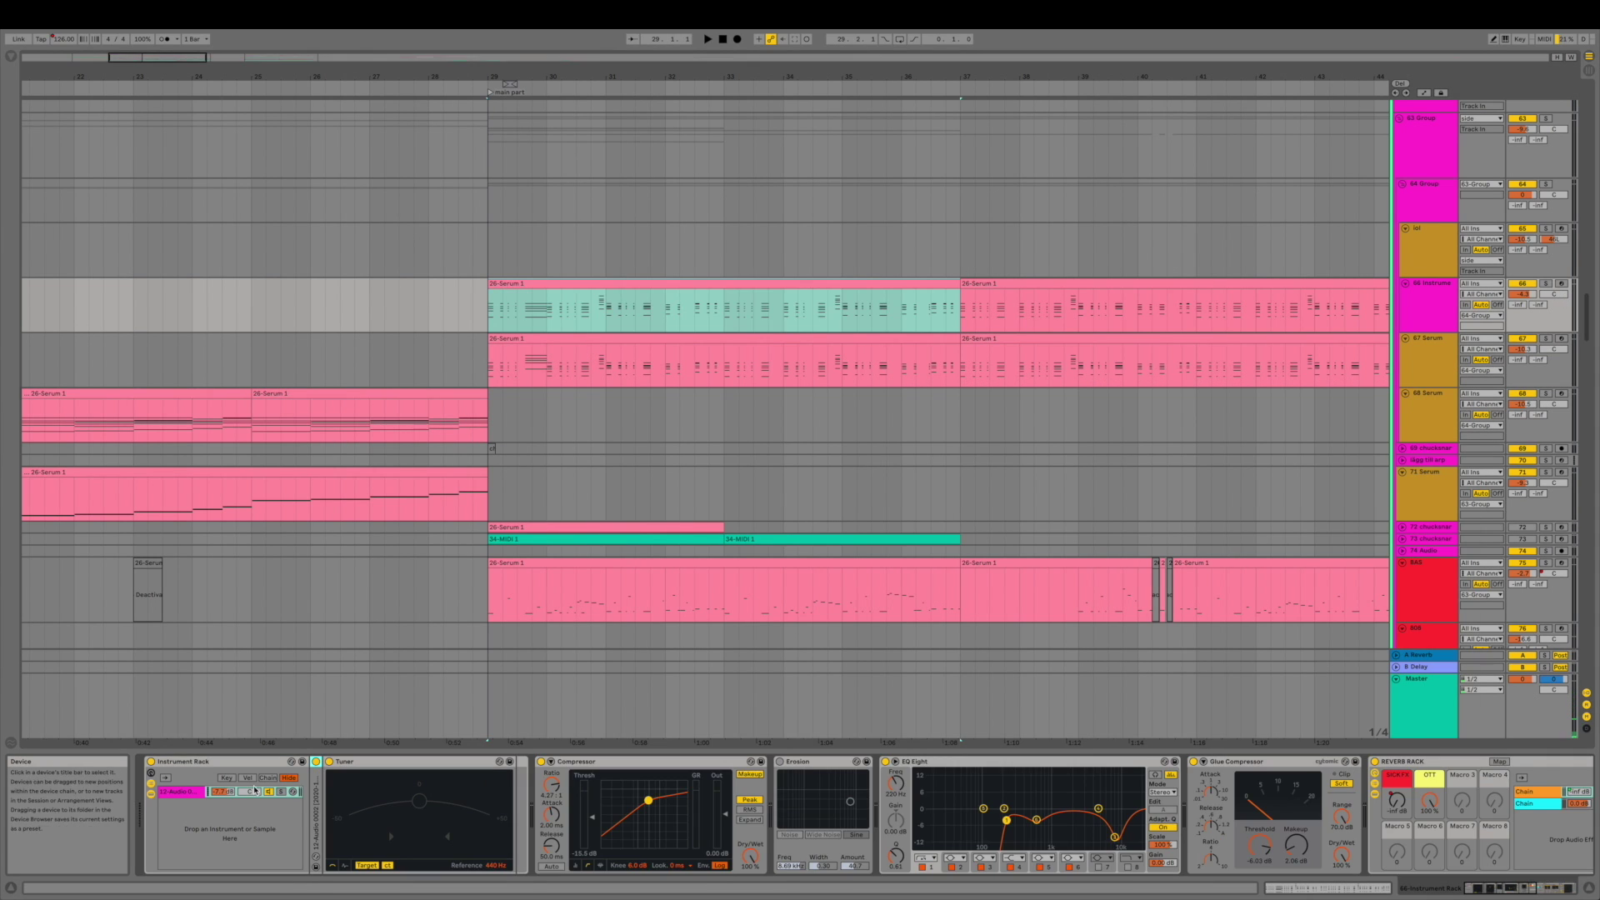
pyautogui.doubleClick(317, 806)
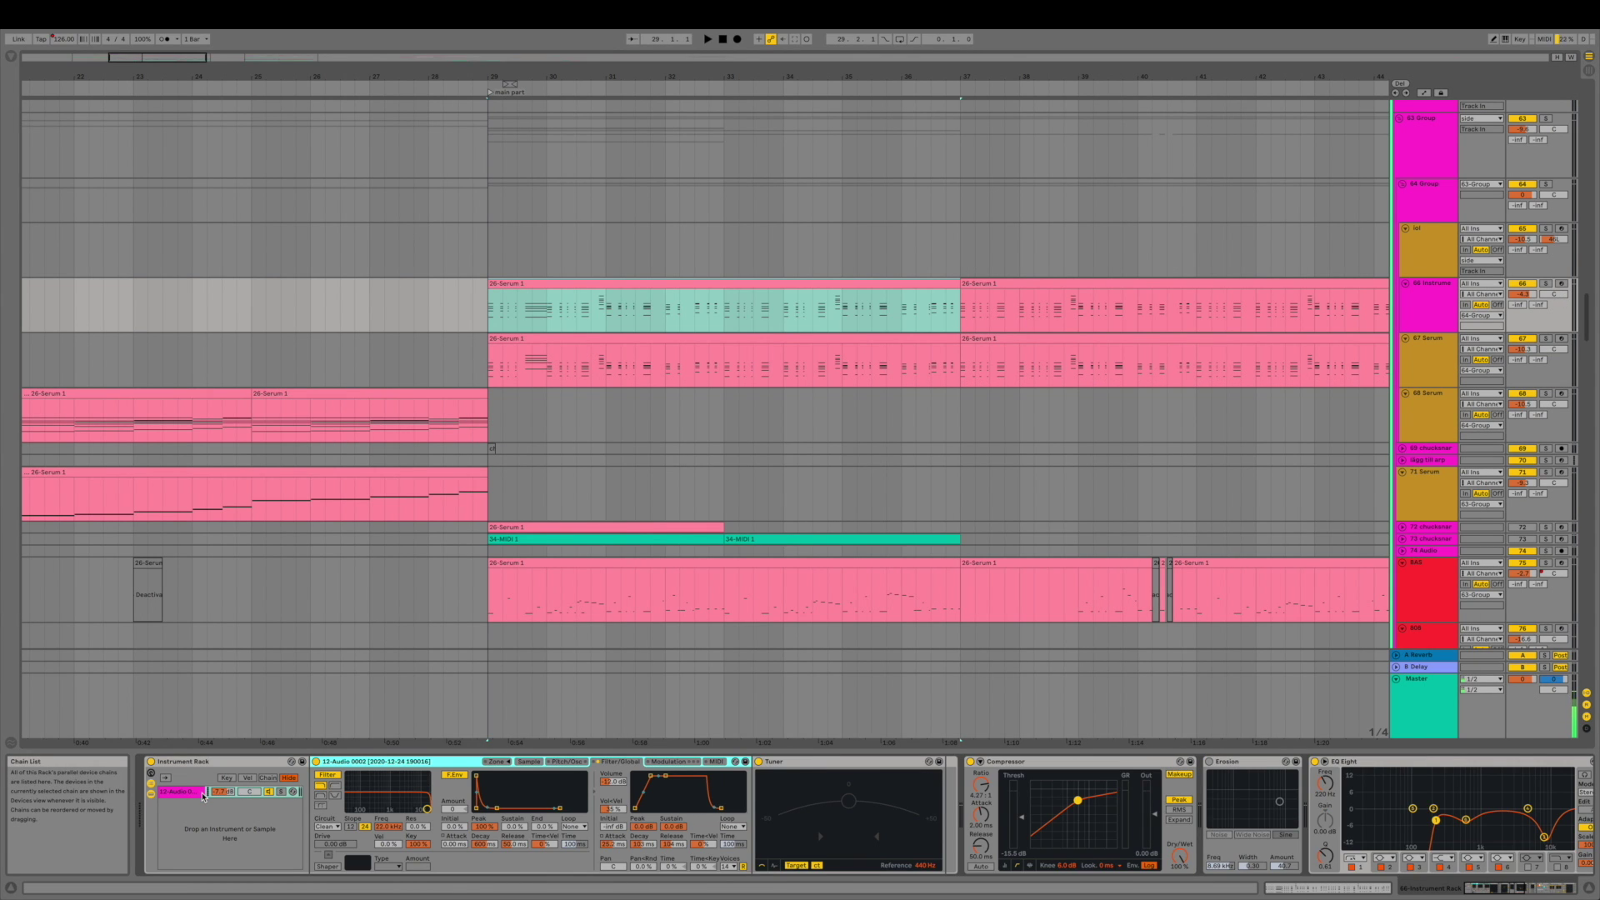
pyautogui.click(525, 762)
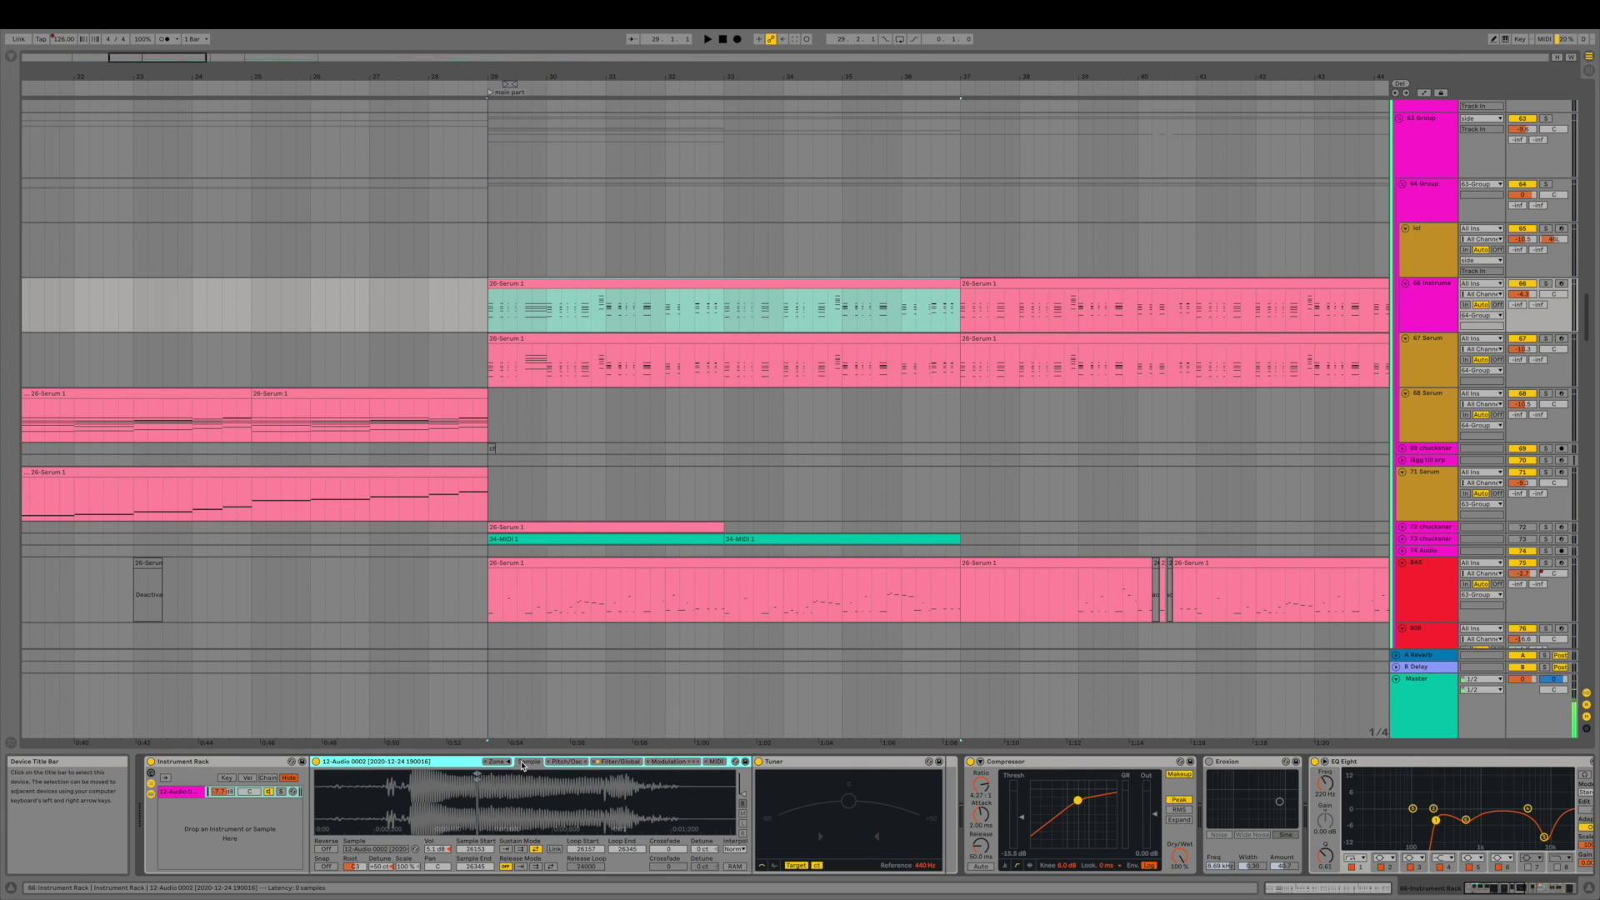
pyautogui.scroll(5, 475, 798)
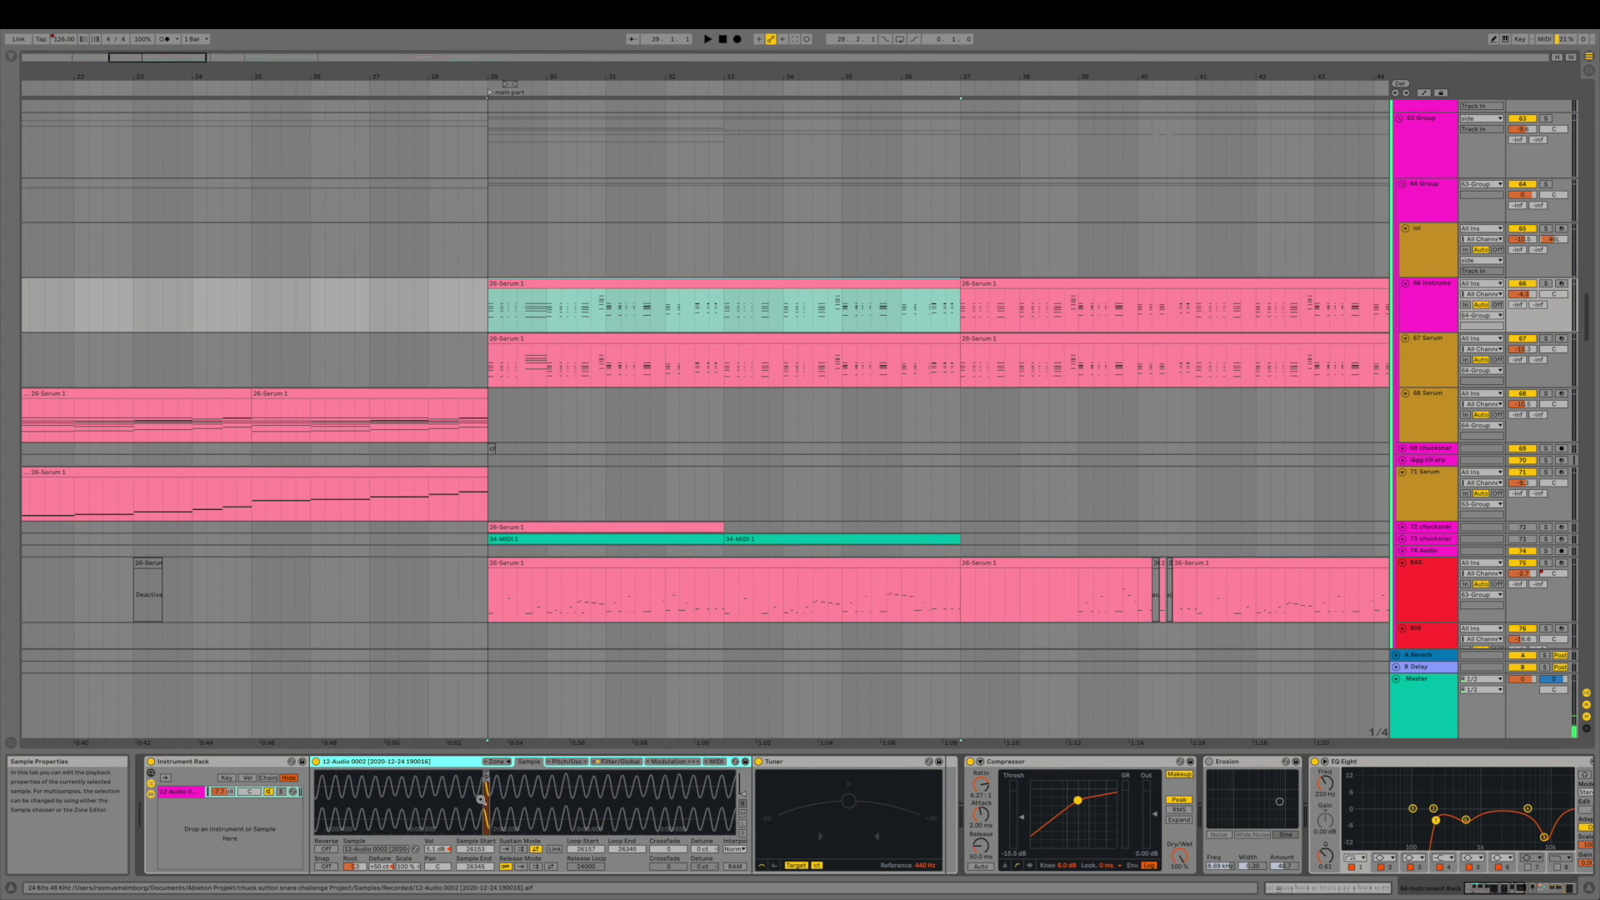
pyautogui.scroll(4, 481, 799)
pyautogui.scroll(2, 494, 796)
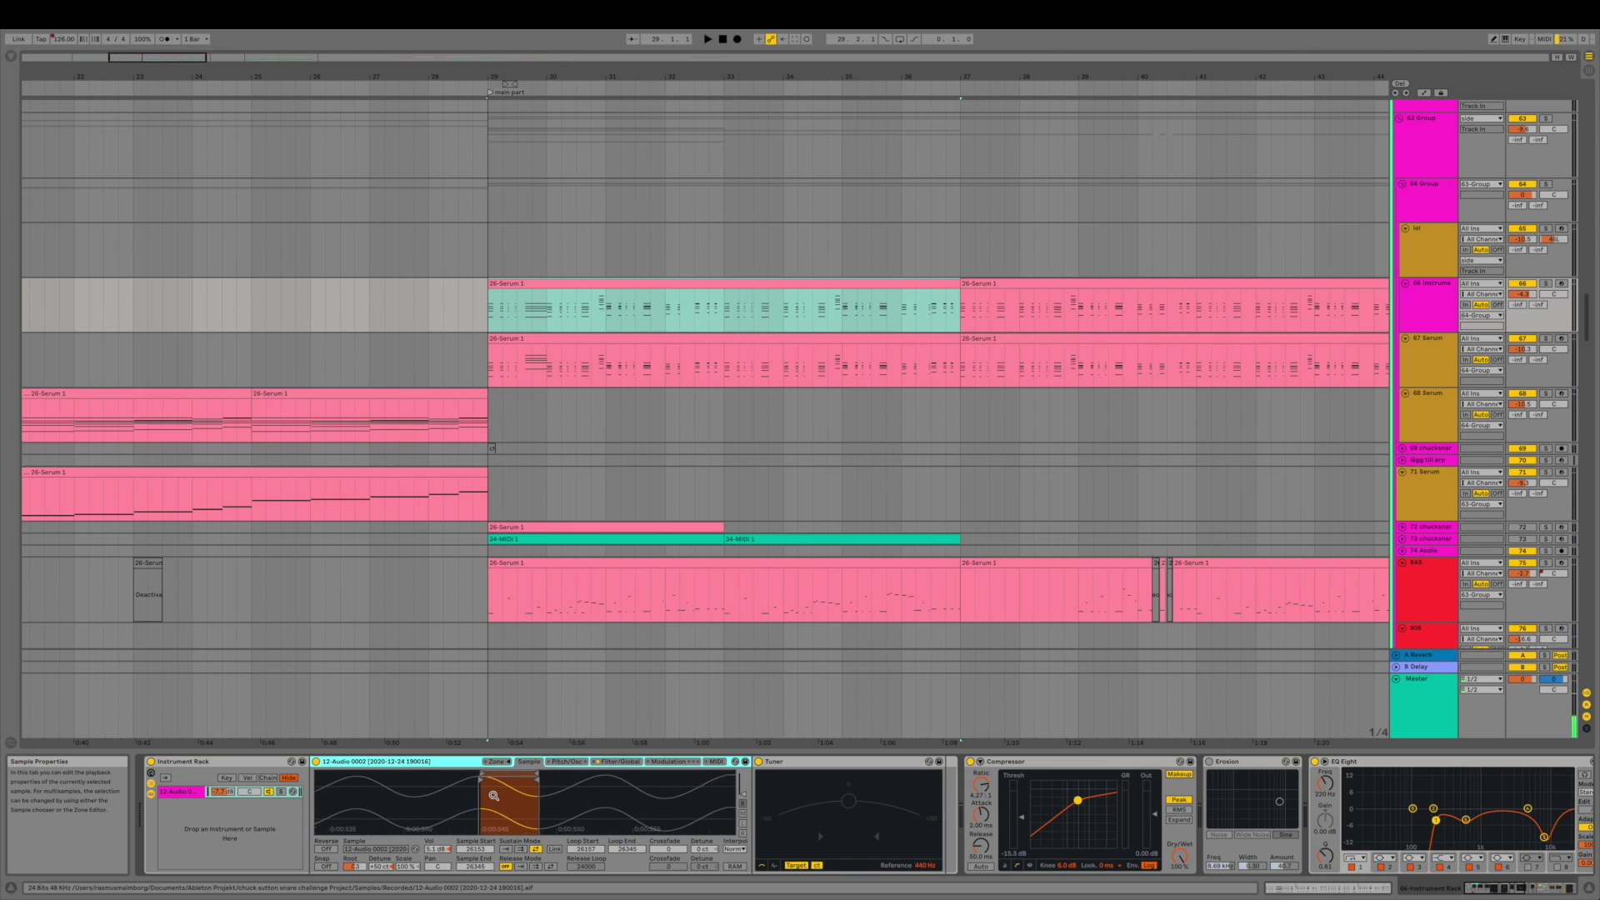
# - Play track 66 soloed from bar 29
pyautogui.click(490, 320)
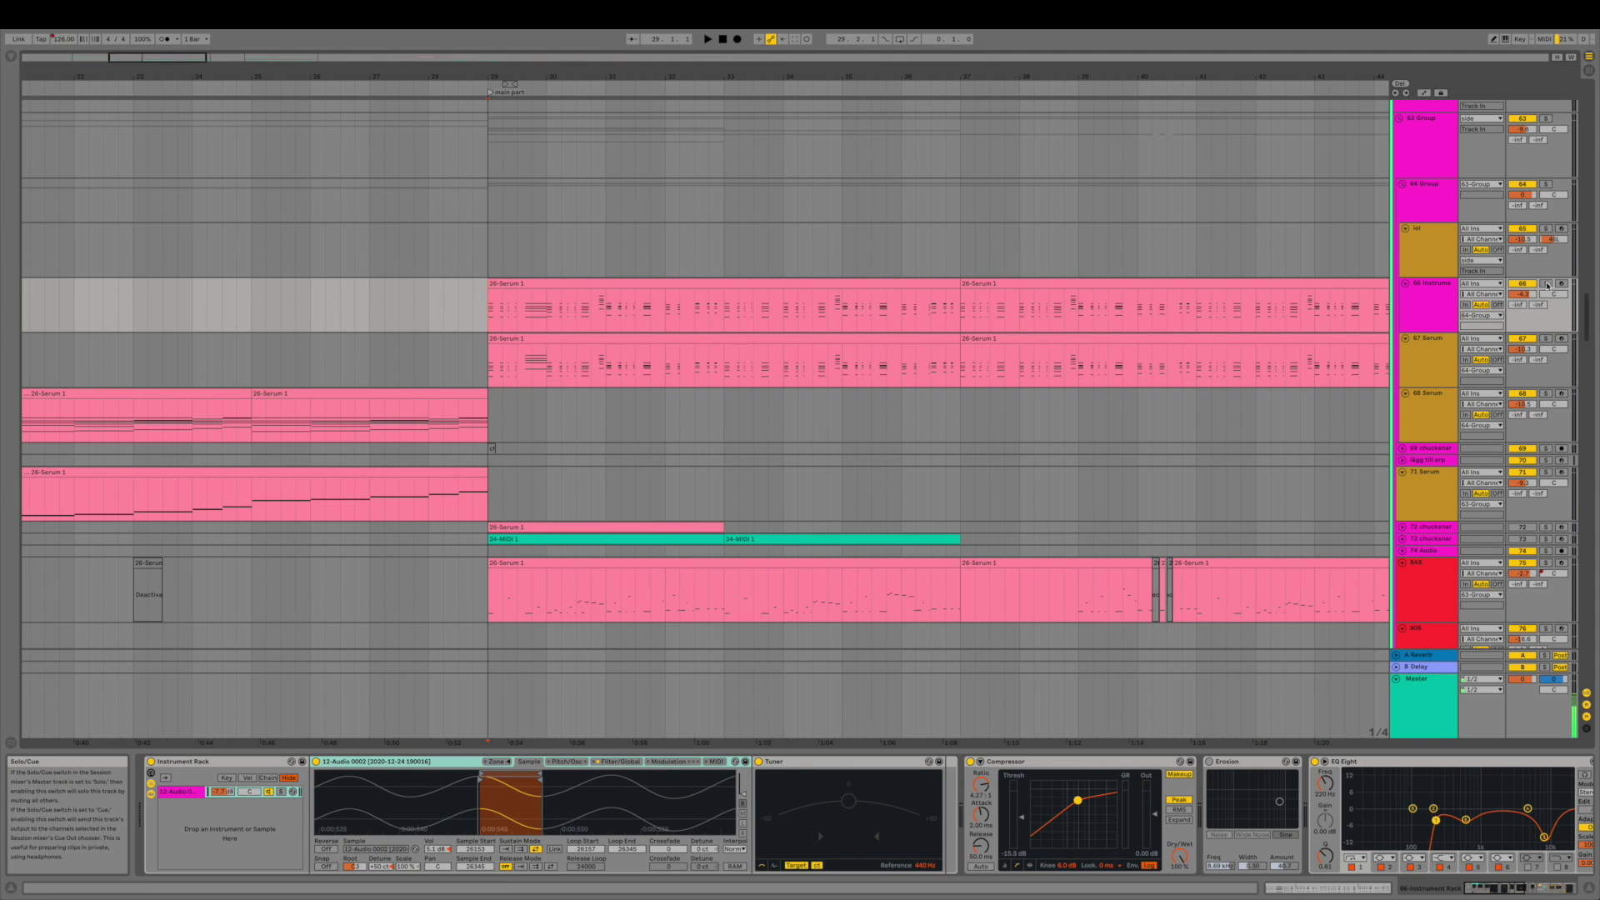
pyautogui.click(1546, 284)
pyautogui.press('space')
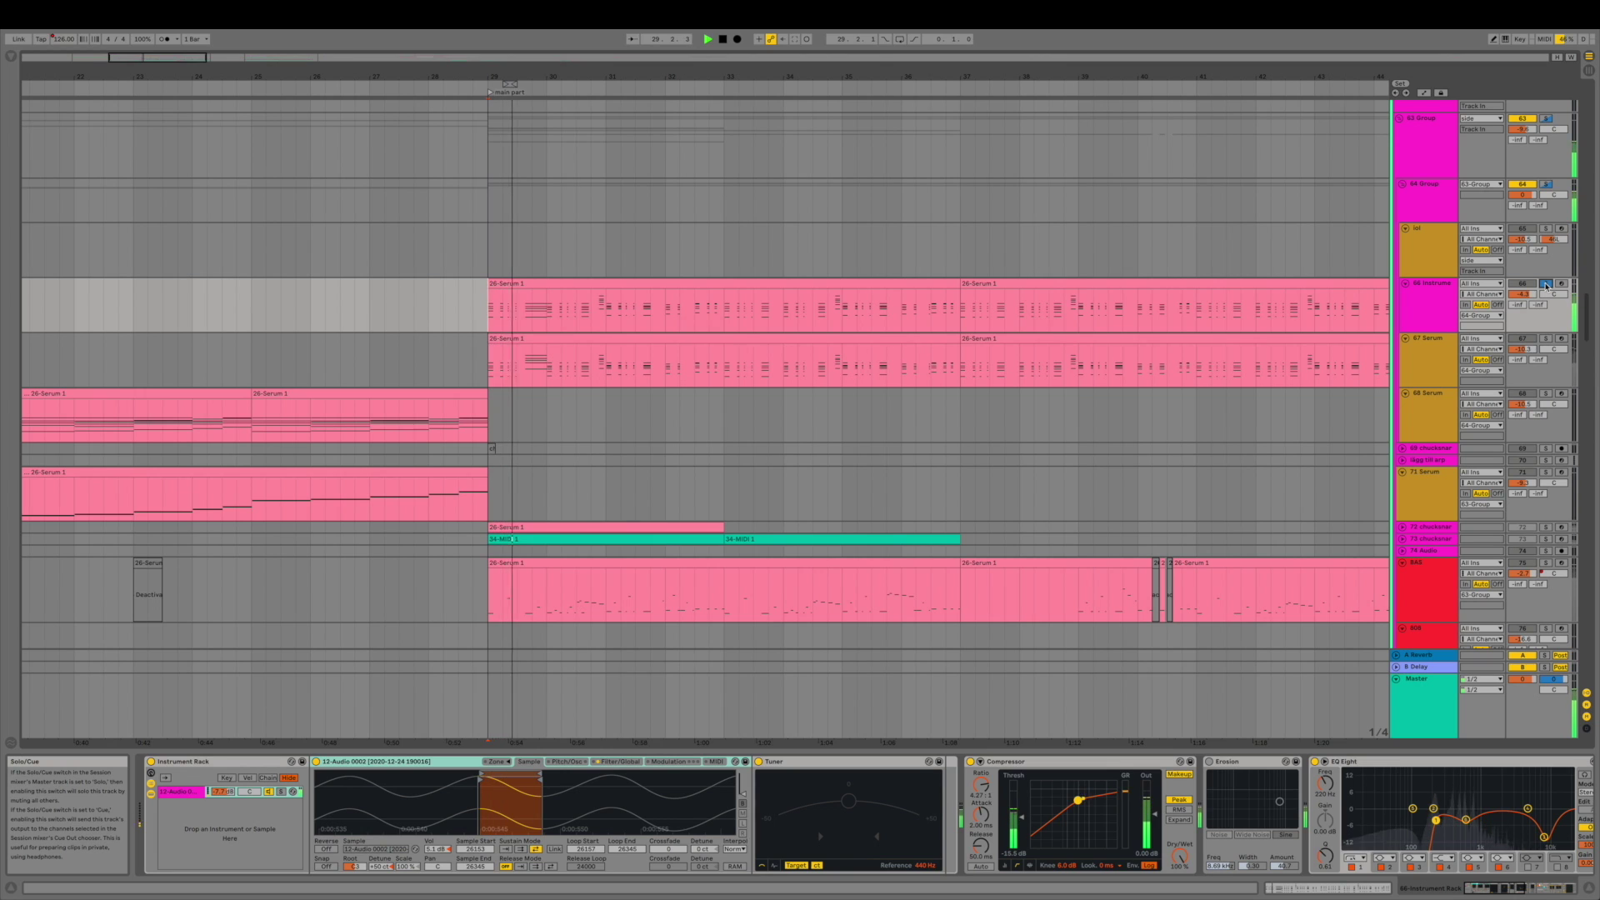
pyautogui.click(1546, 285)
pyautogui.press('space')
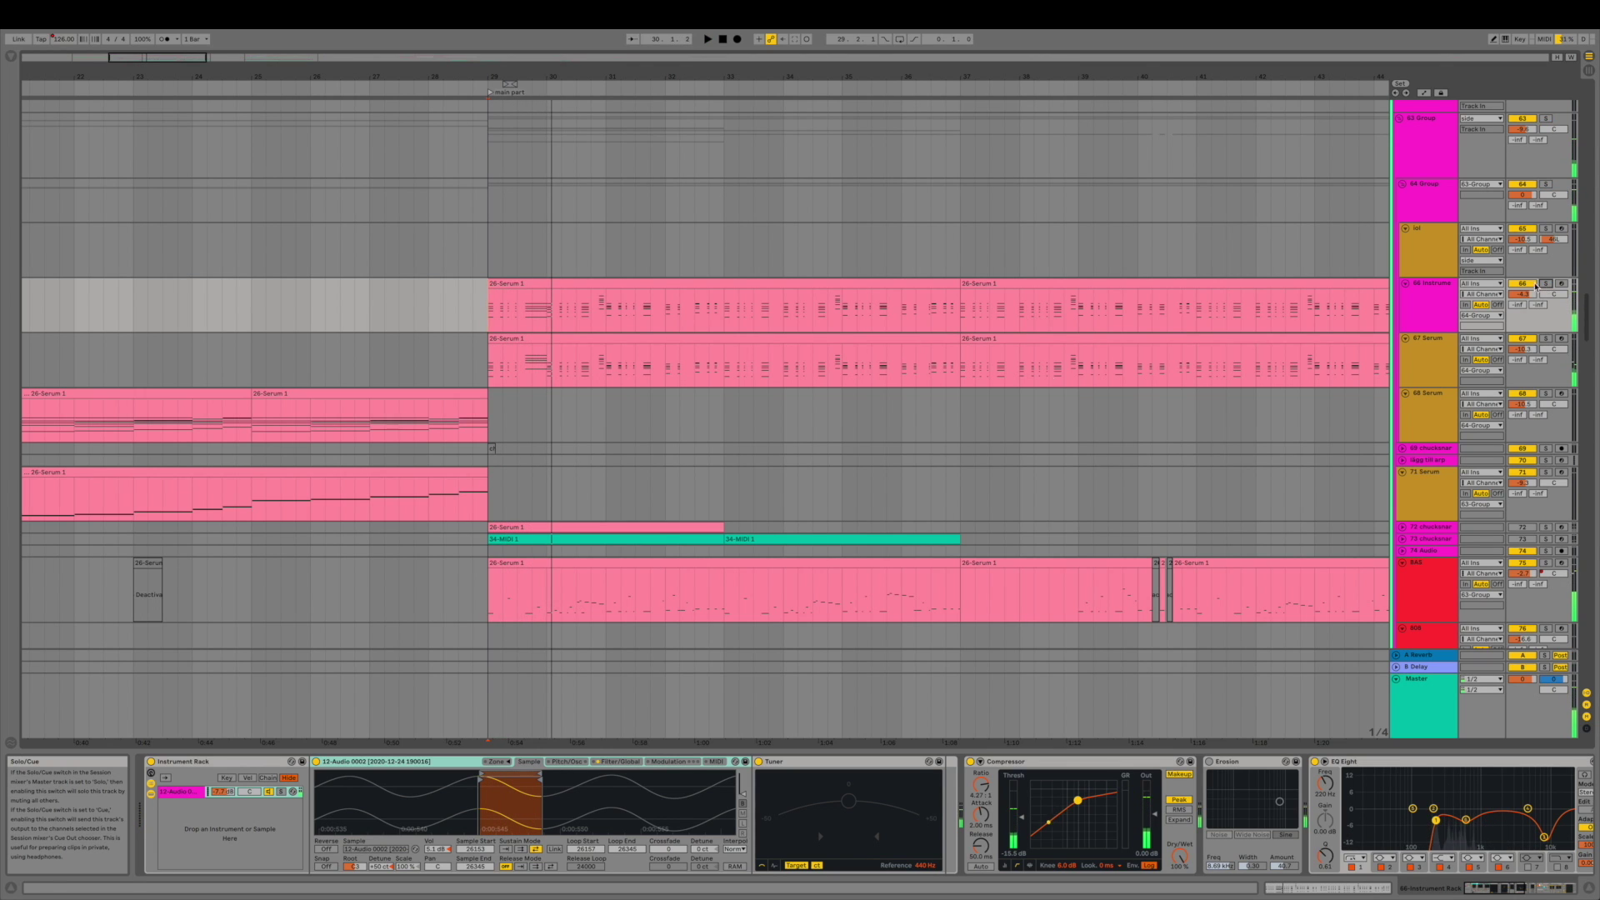
# - Solo the BAS track and play its clip starting at bar 29
pyautogui.scroll(-2, 837, 411)
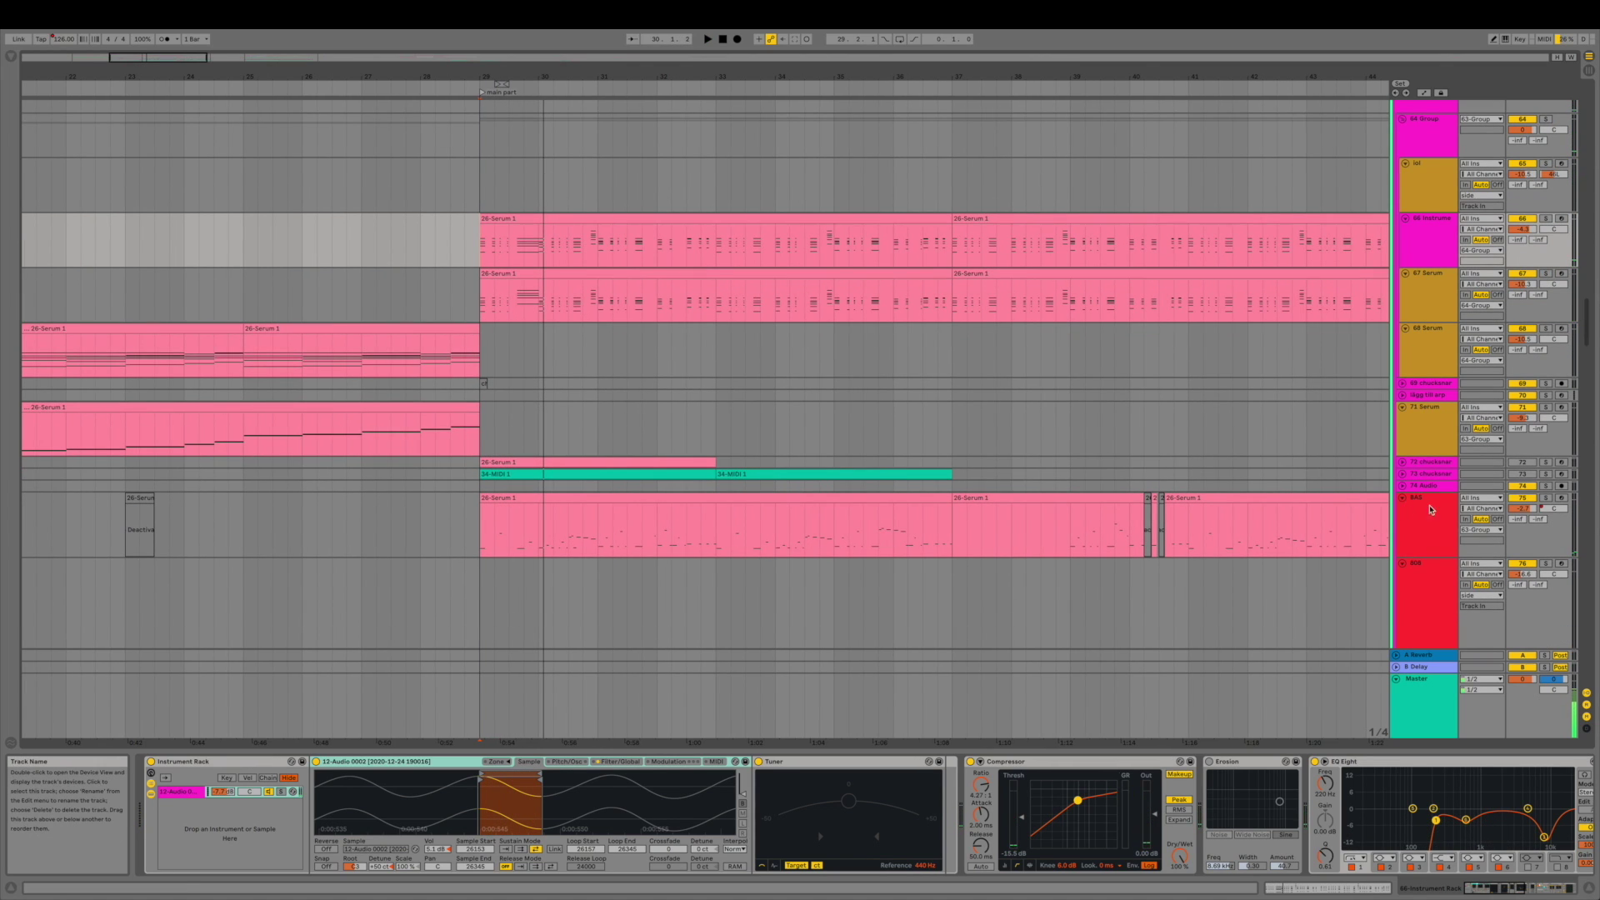
pyautogui.click(1405, 508)
pyautogui.click(1546, 498)
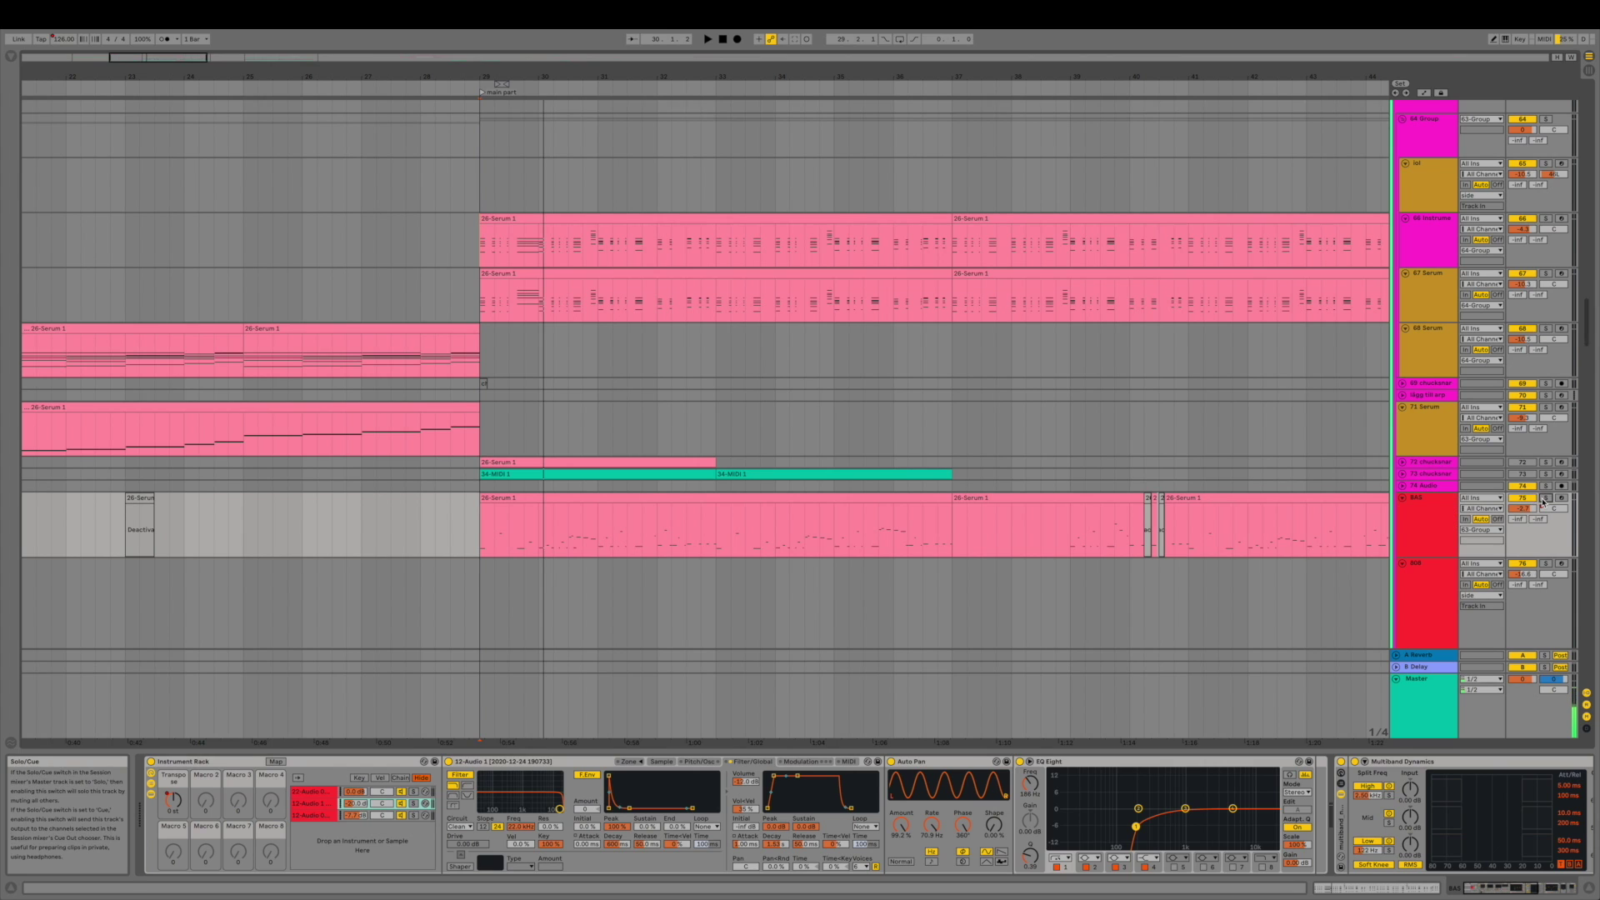
pyautogui.click(679, 498)
pyautogui.press('space')
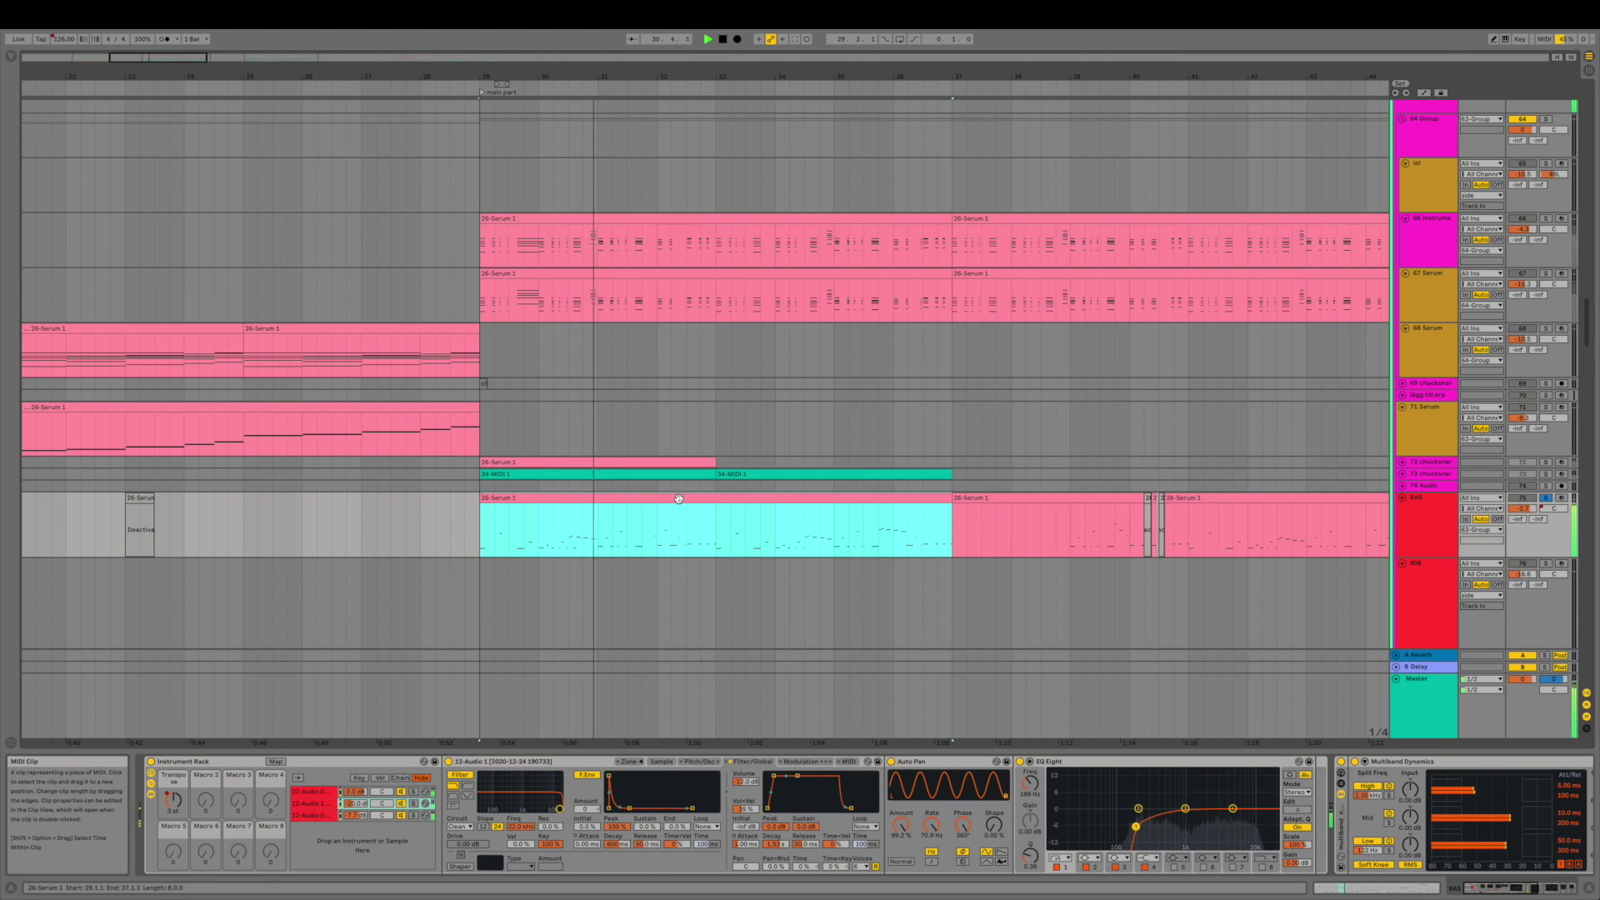
pyautogui.press('space')
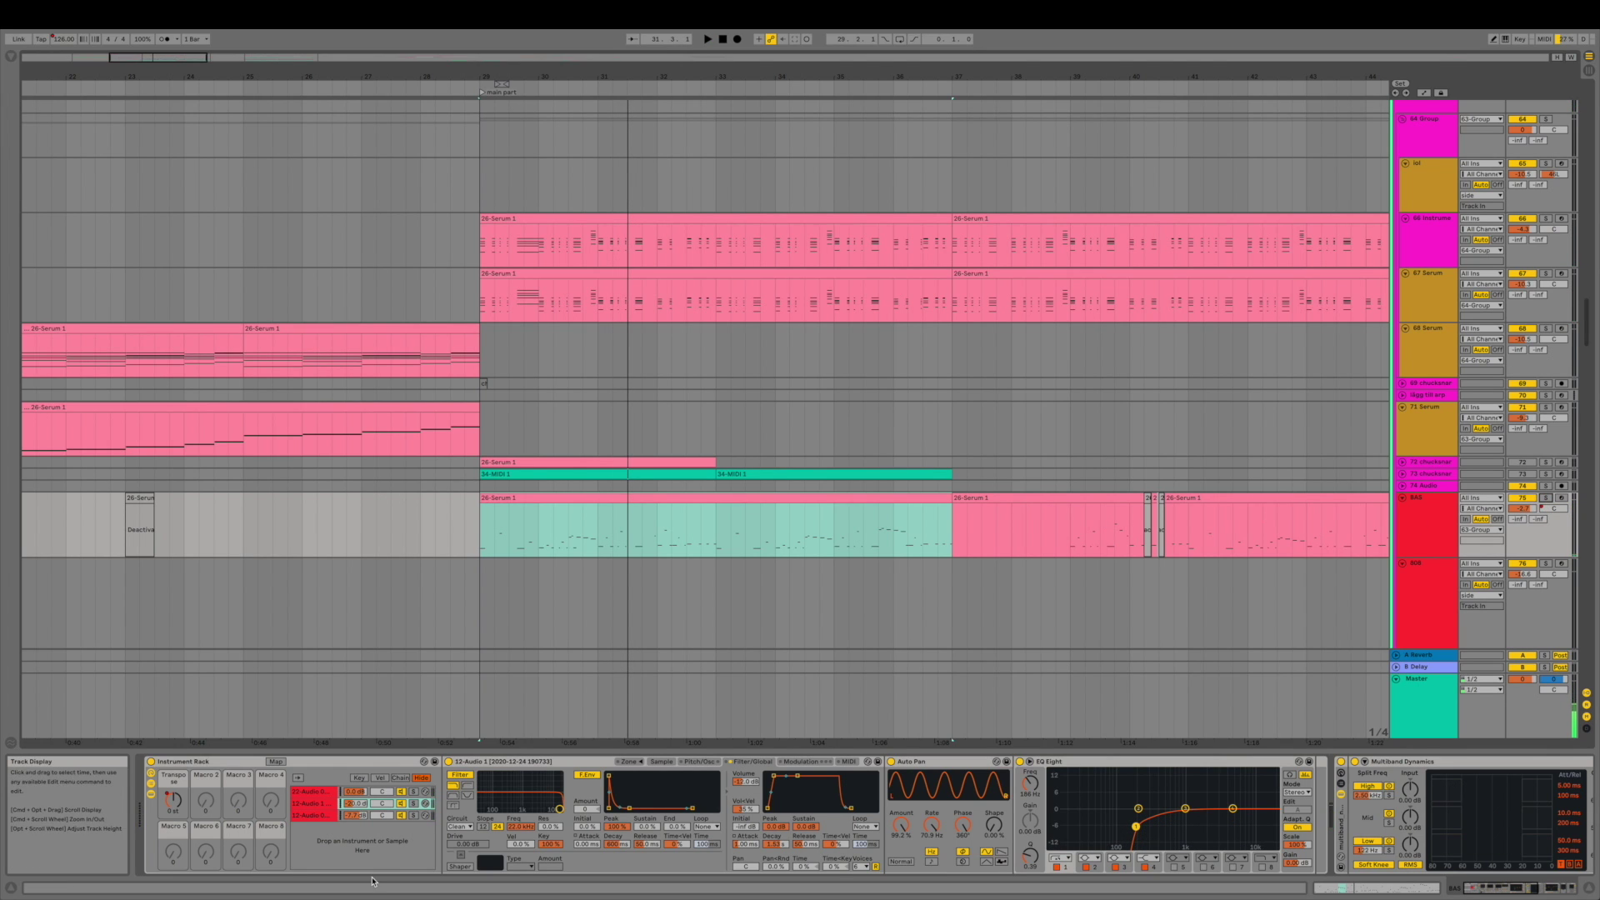
# - Show the third sample layer's waveform and zoom in to see its cycles
pyautogui.click(321, 816)
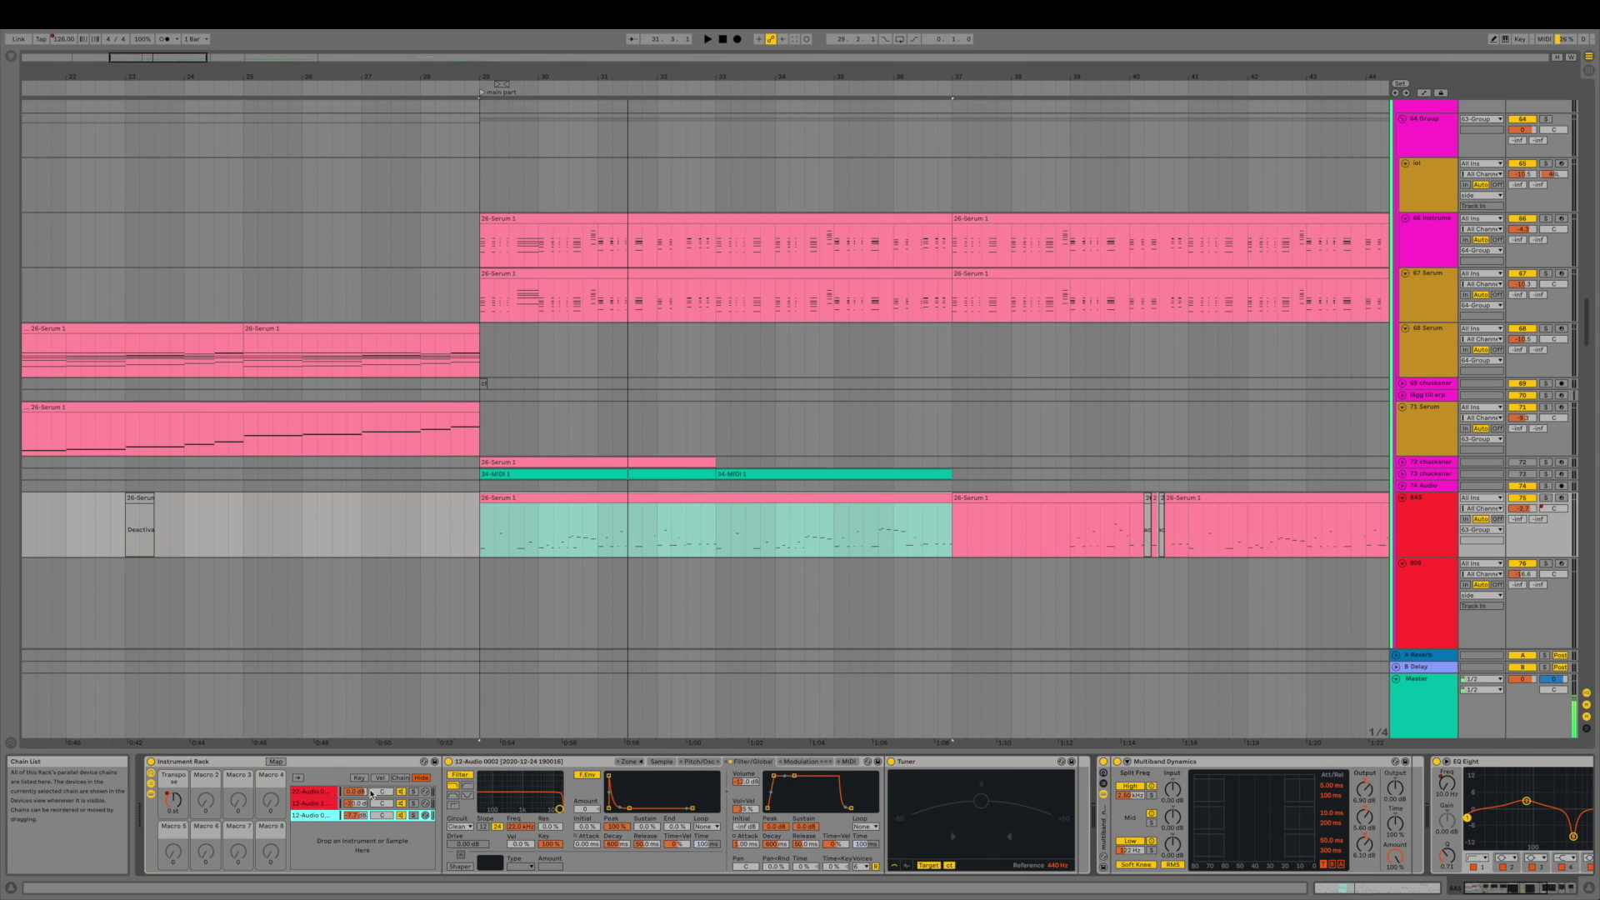
pyautogui.click(661, 762)
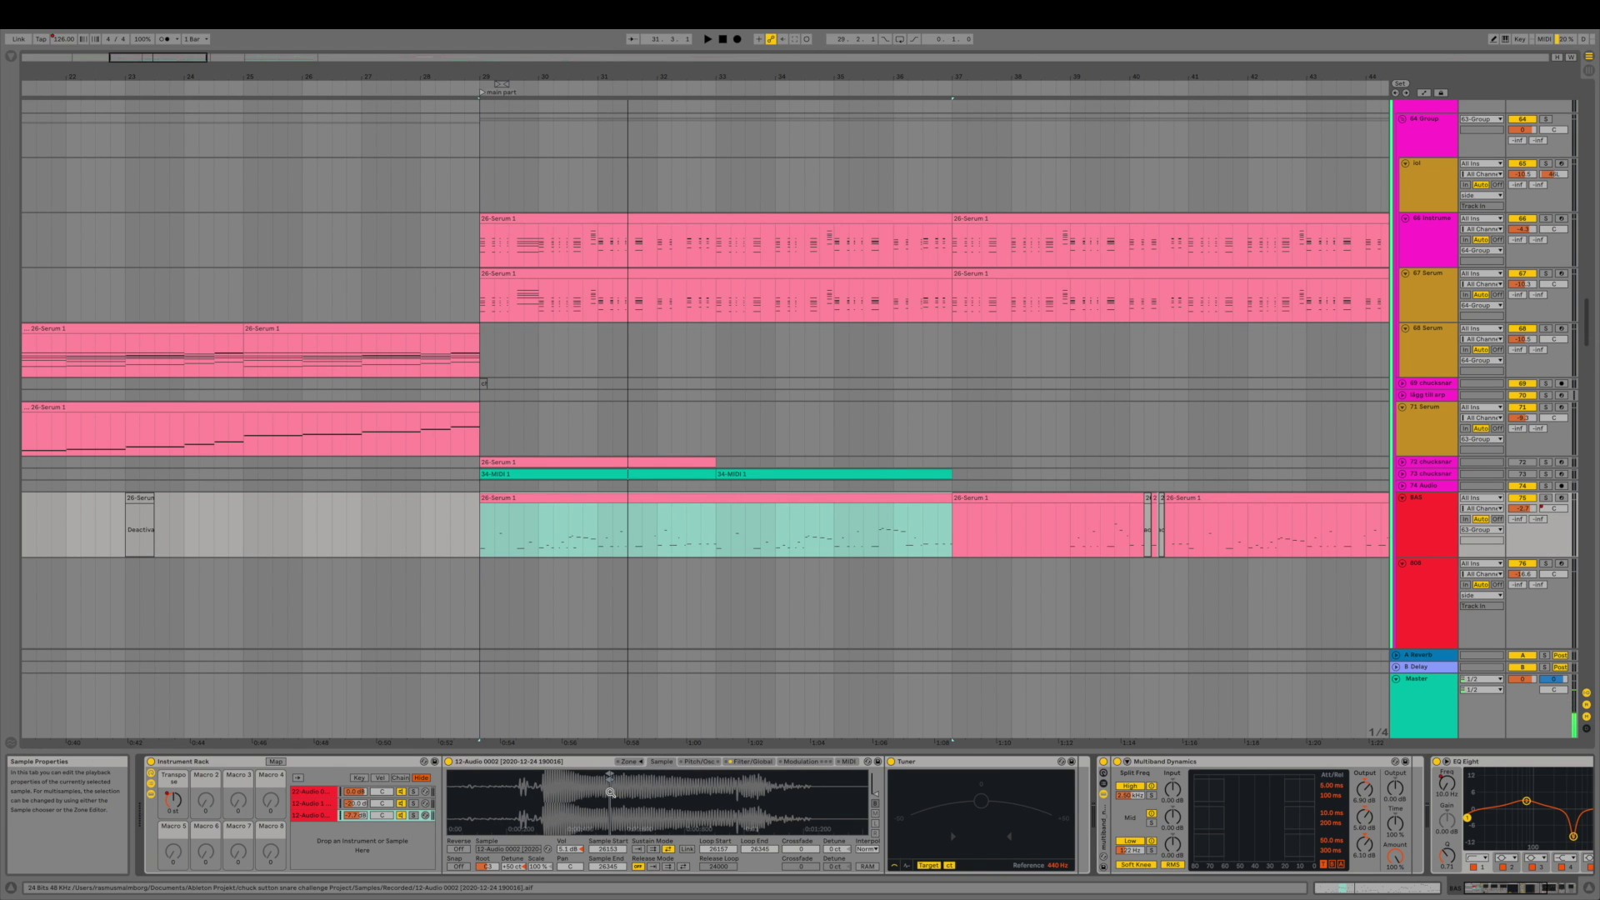
pyautogui.moveTo(611, 792); pyautogui.dragTo(611, 829)
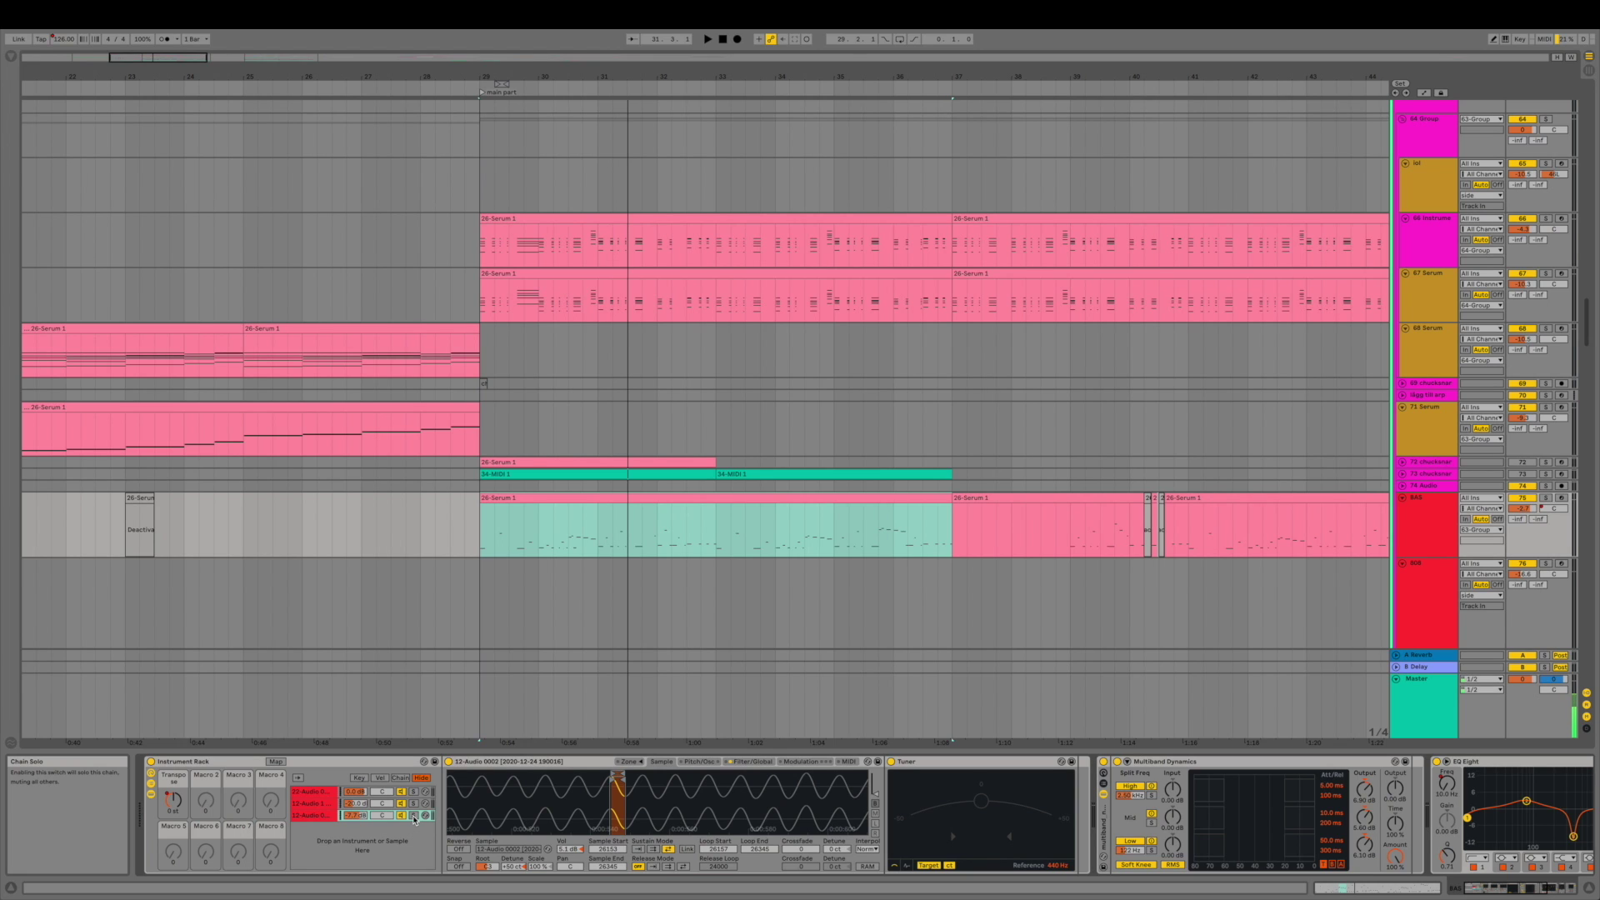
# - Solo the first sample layer and play the bass with only that layer
pyautogui.click(316, 791)
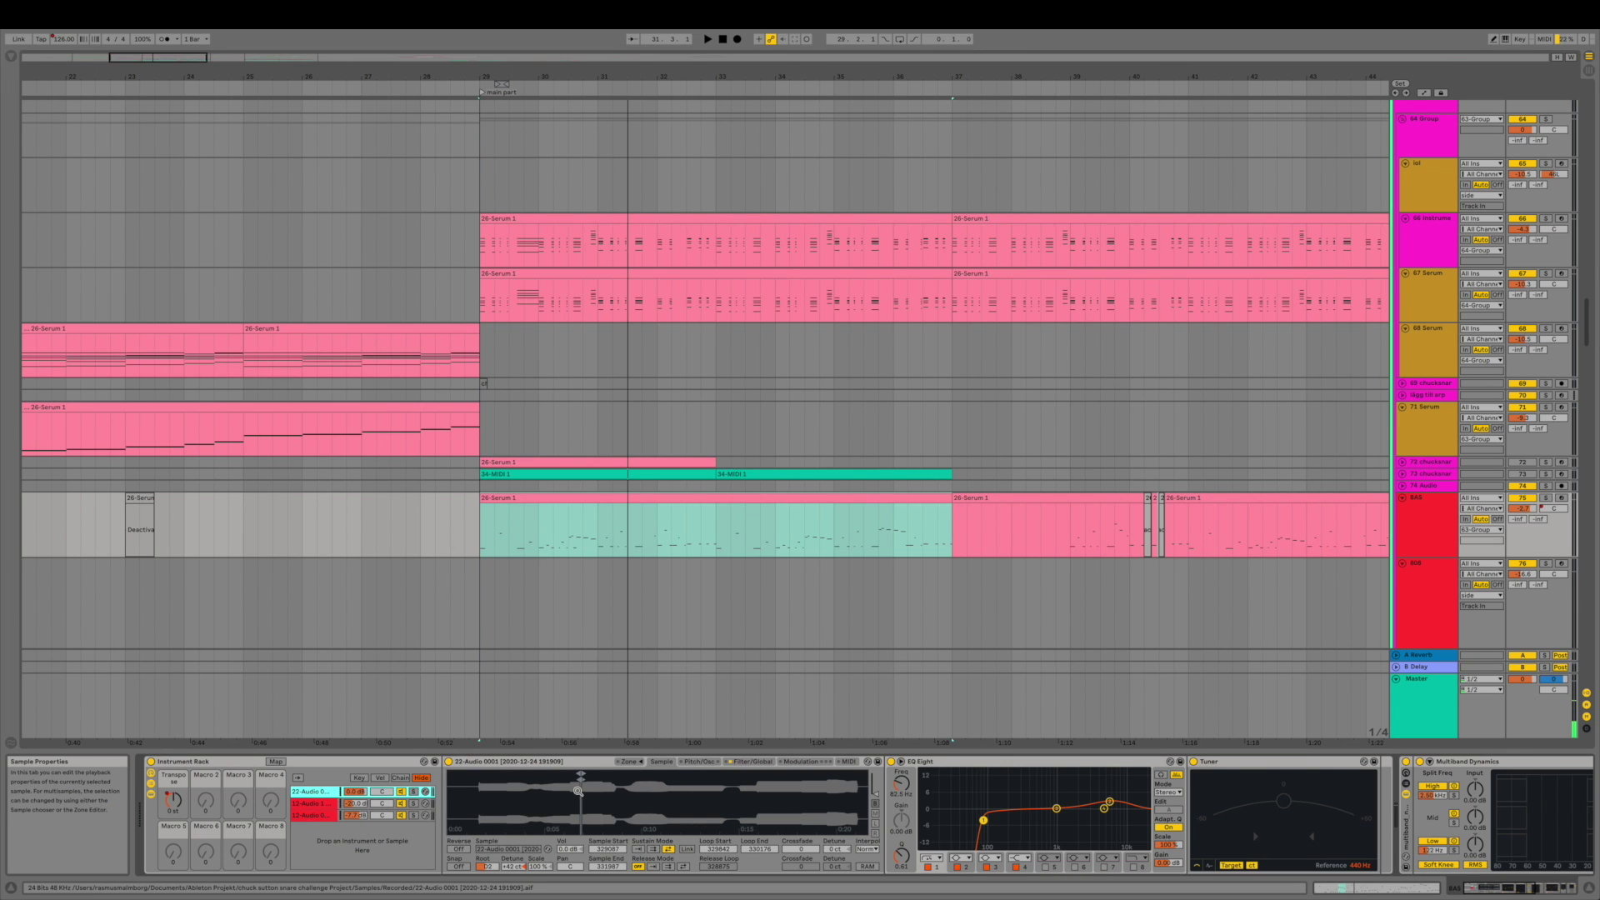
pyautogui.scroll(2, 581, 794)
pyautogui.scroll(6, 581, 793)
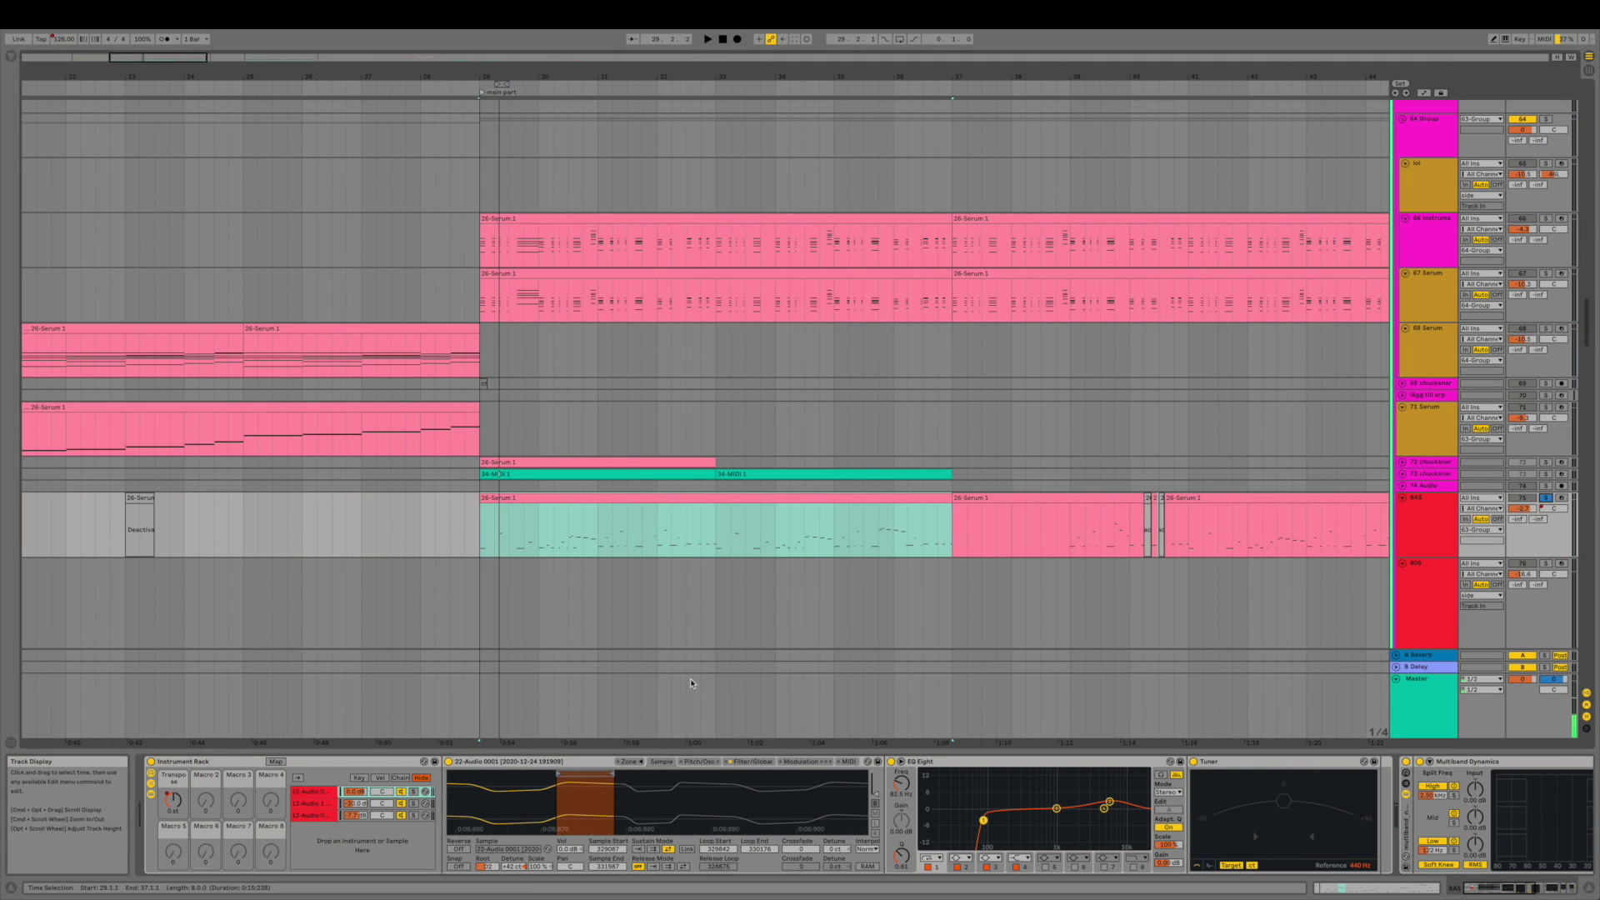
pyautogui.click(413, 791)
pyautogui.press('space')
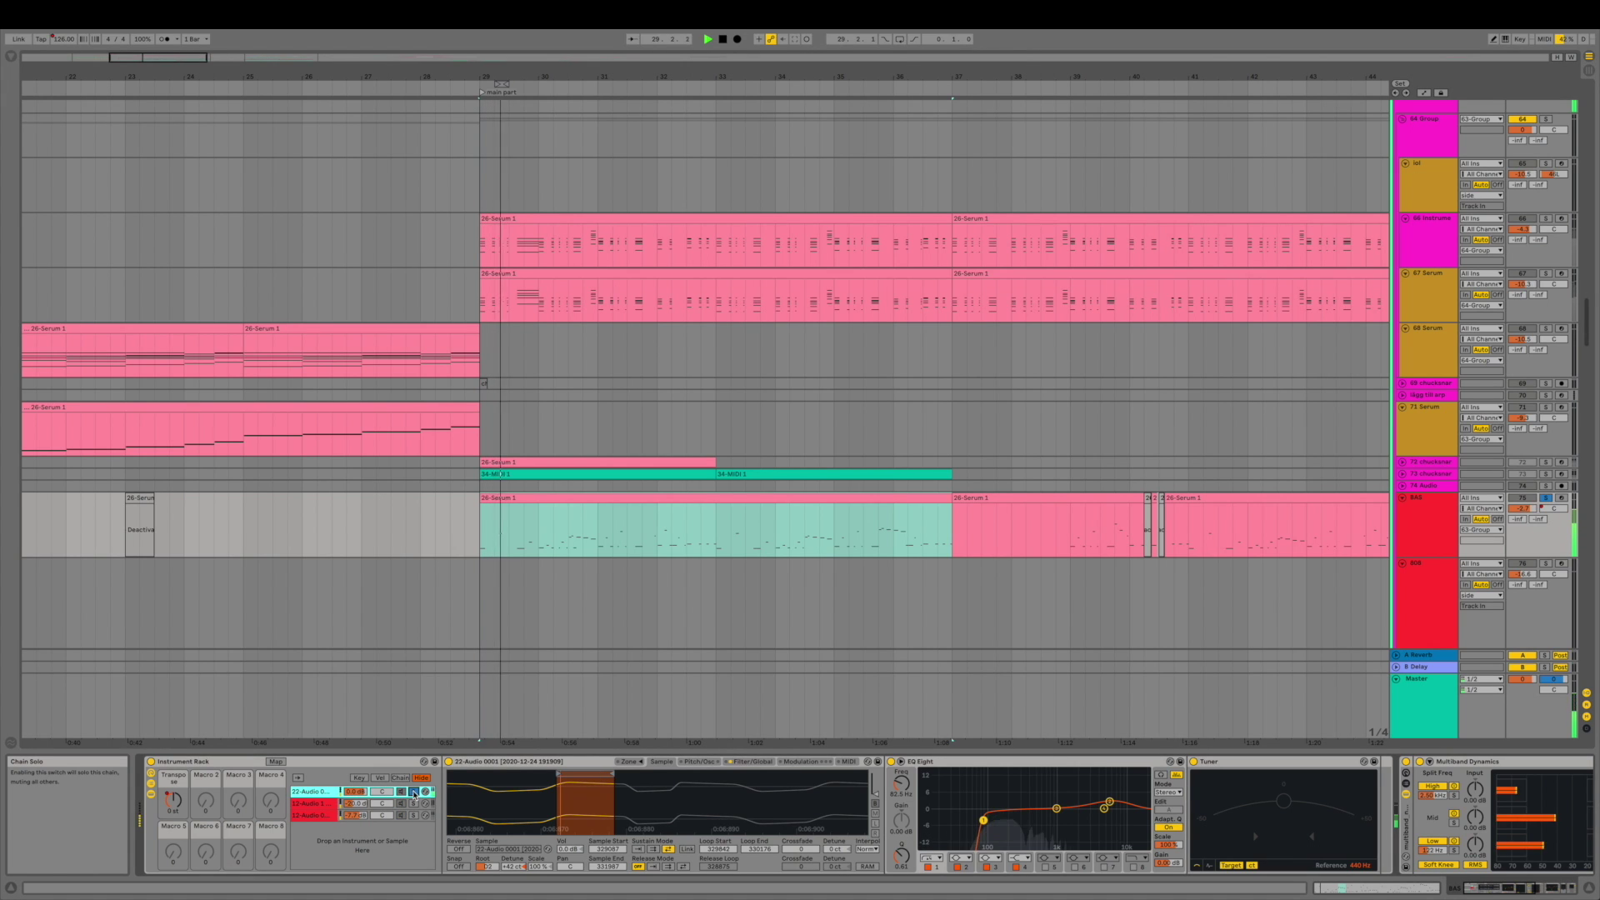
pyautogui.press('space')
pyautogui.click(1547, 498)
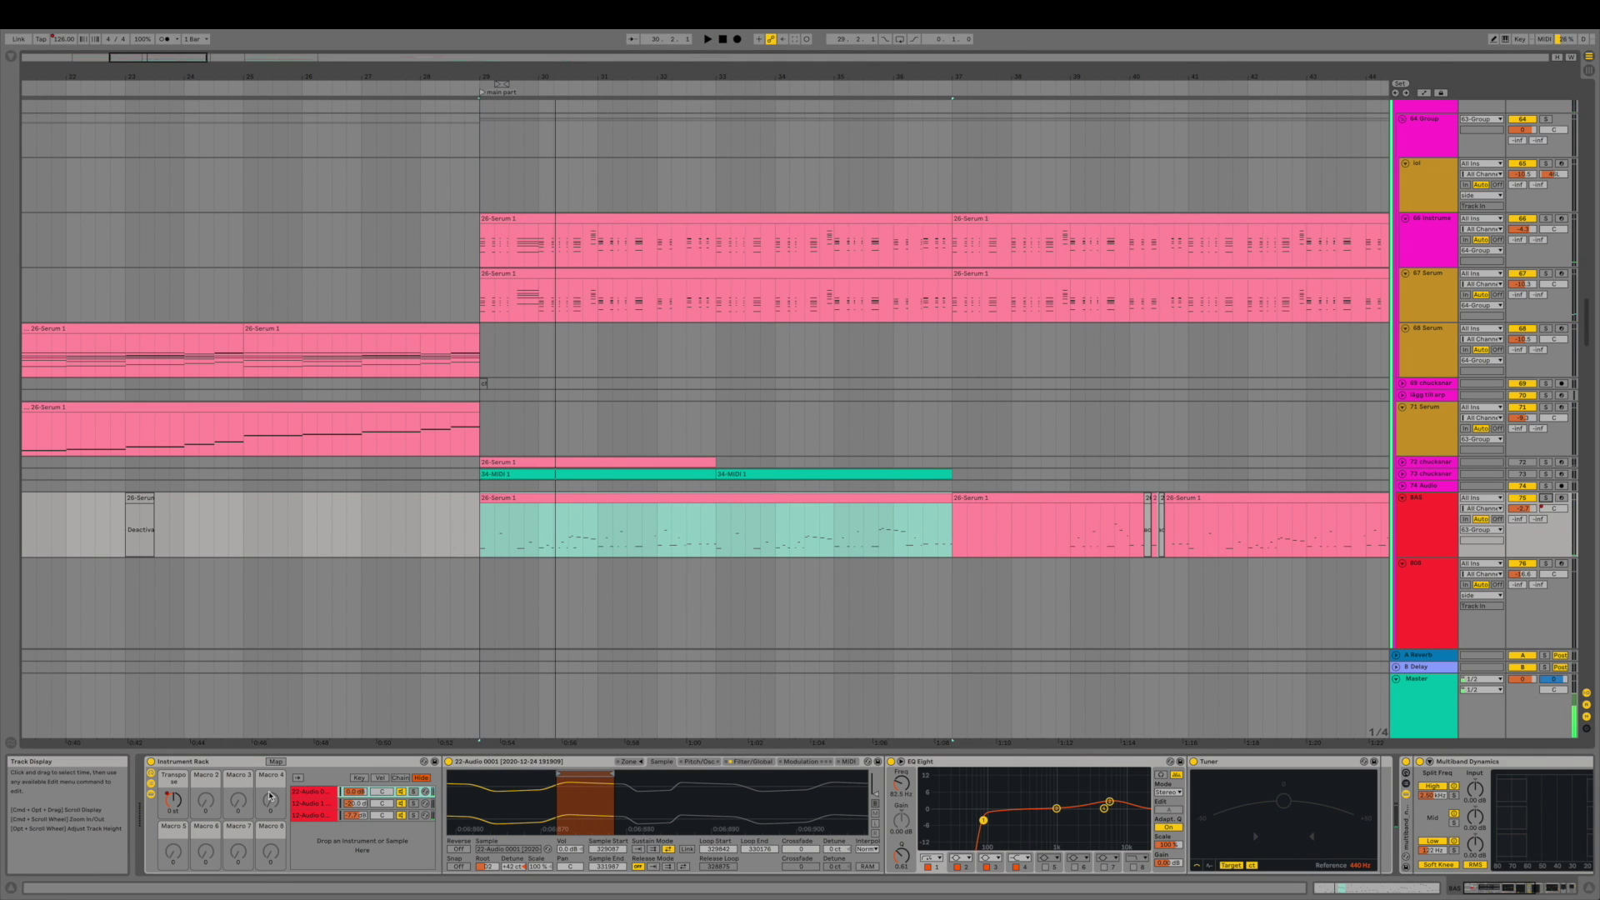
# - Solo the second sample layer, play the bass from bar 29, and show the BAS effects chain
pyautogui.click(328, 804)
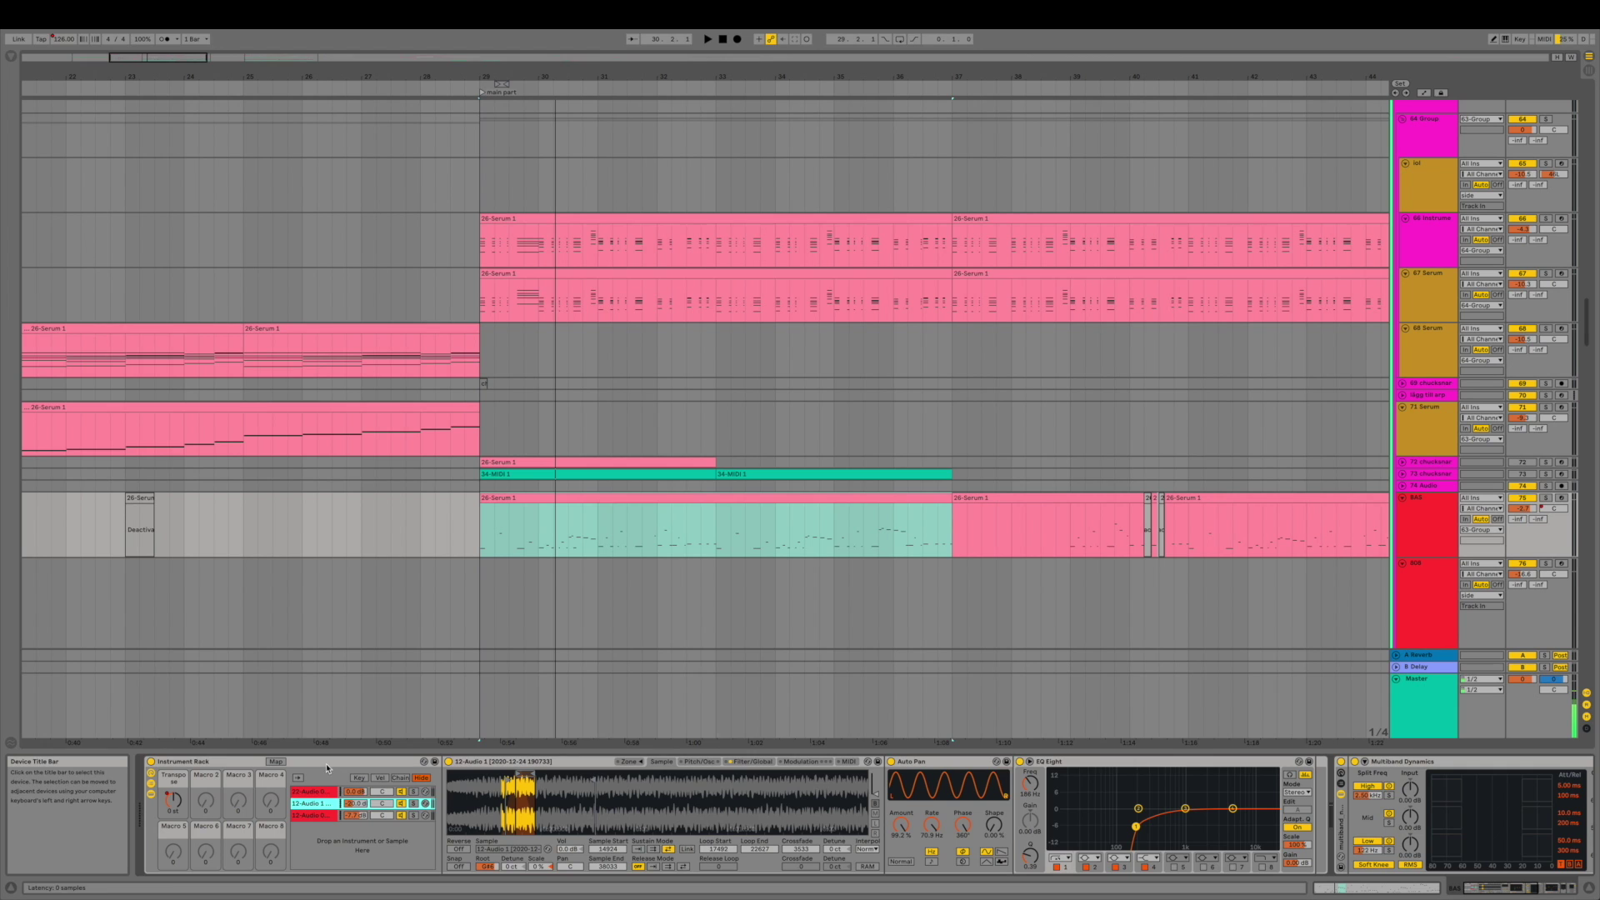
pyautogui.click(414, 803)
pyautogui.click(1547, 499)
pyautogui.press('space')
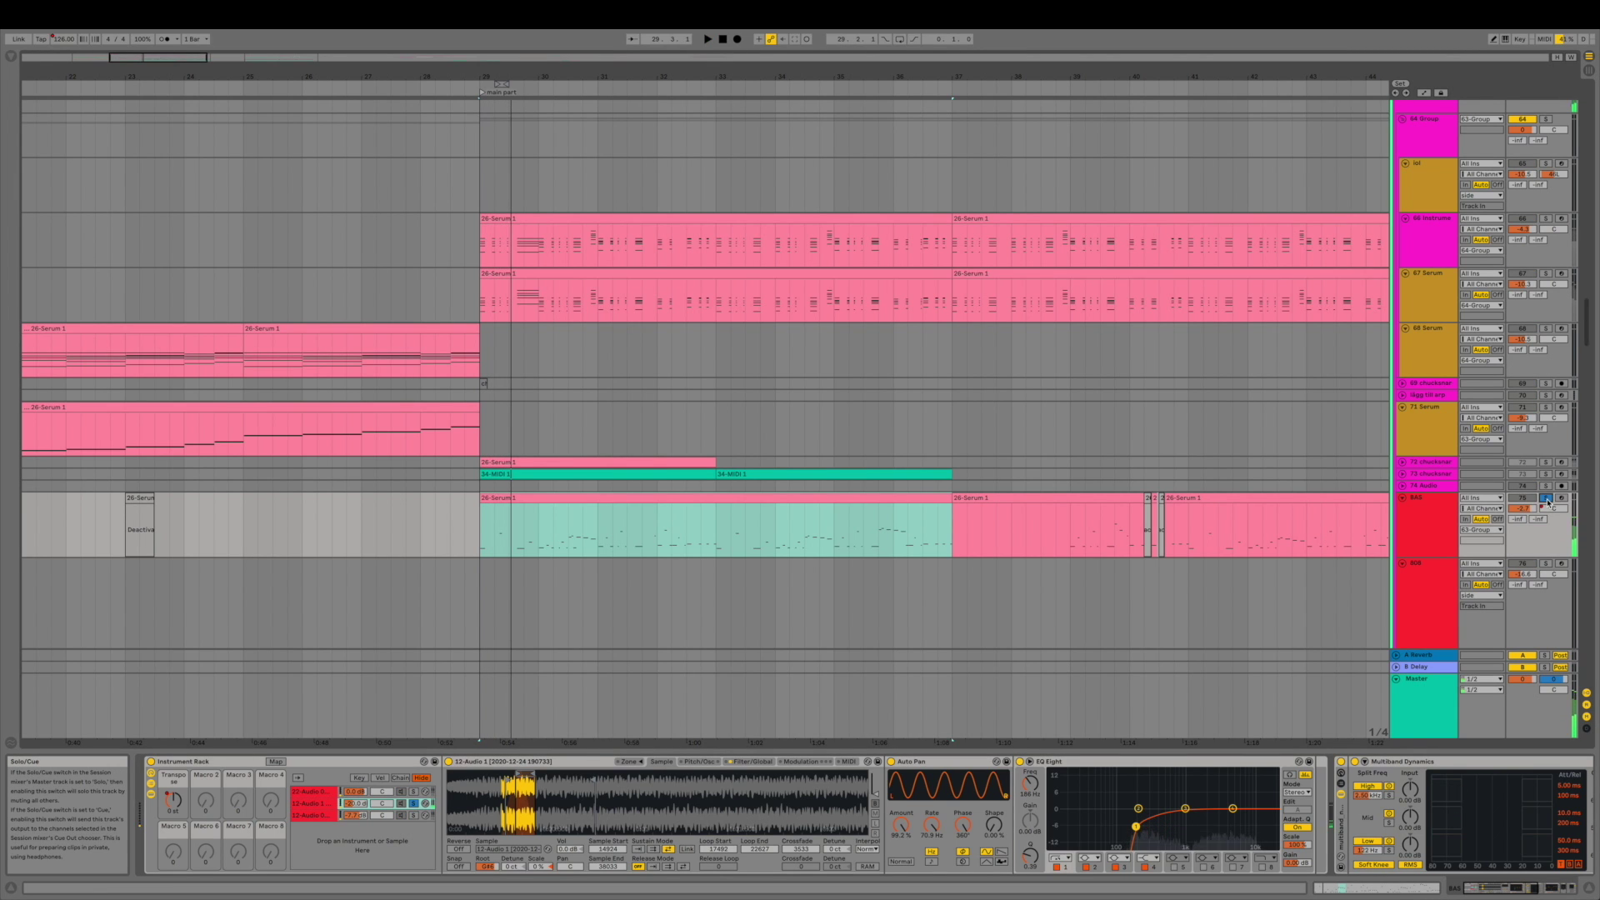
pyautogui.press('space')
pyautogui.click(1211, 543)
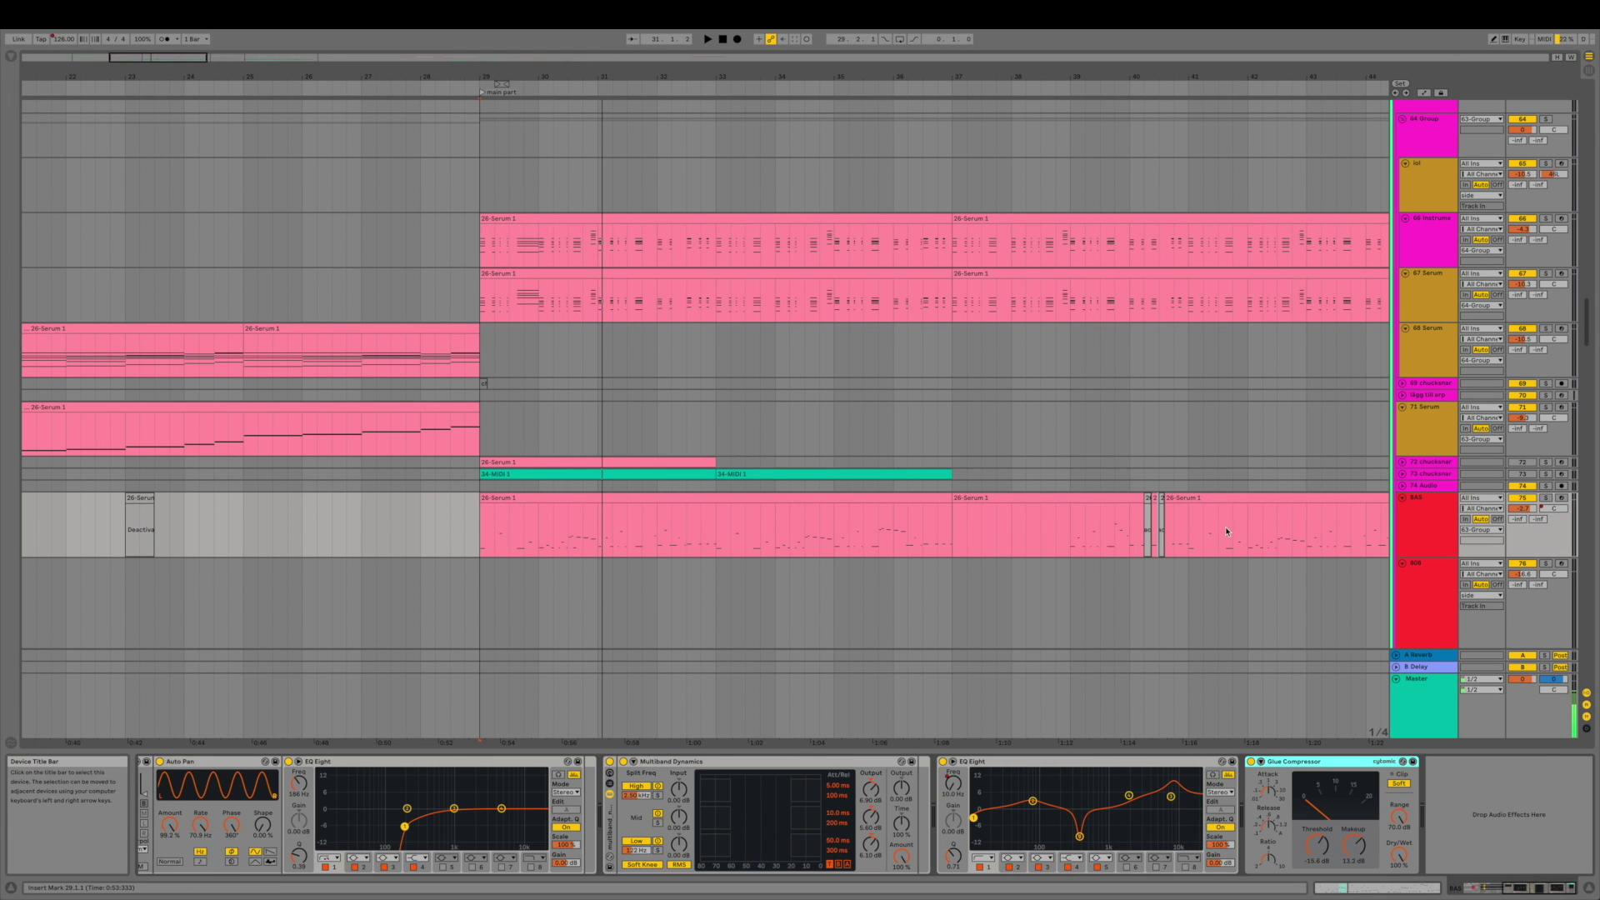
# - Play the 26-Serum 1 clip near bar 34 and open its Serum synth window
pyautogui.scroll(6, 1272, 418)
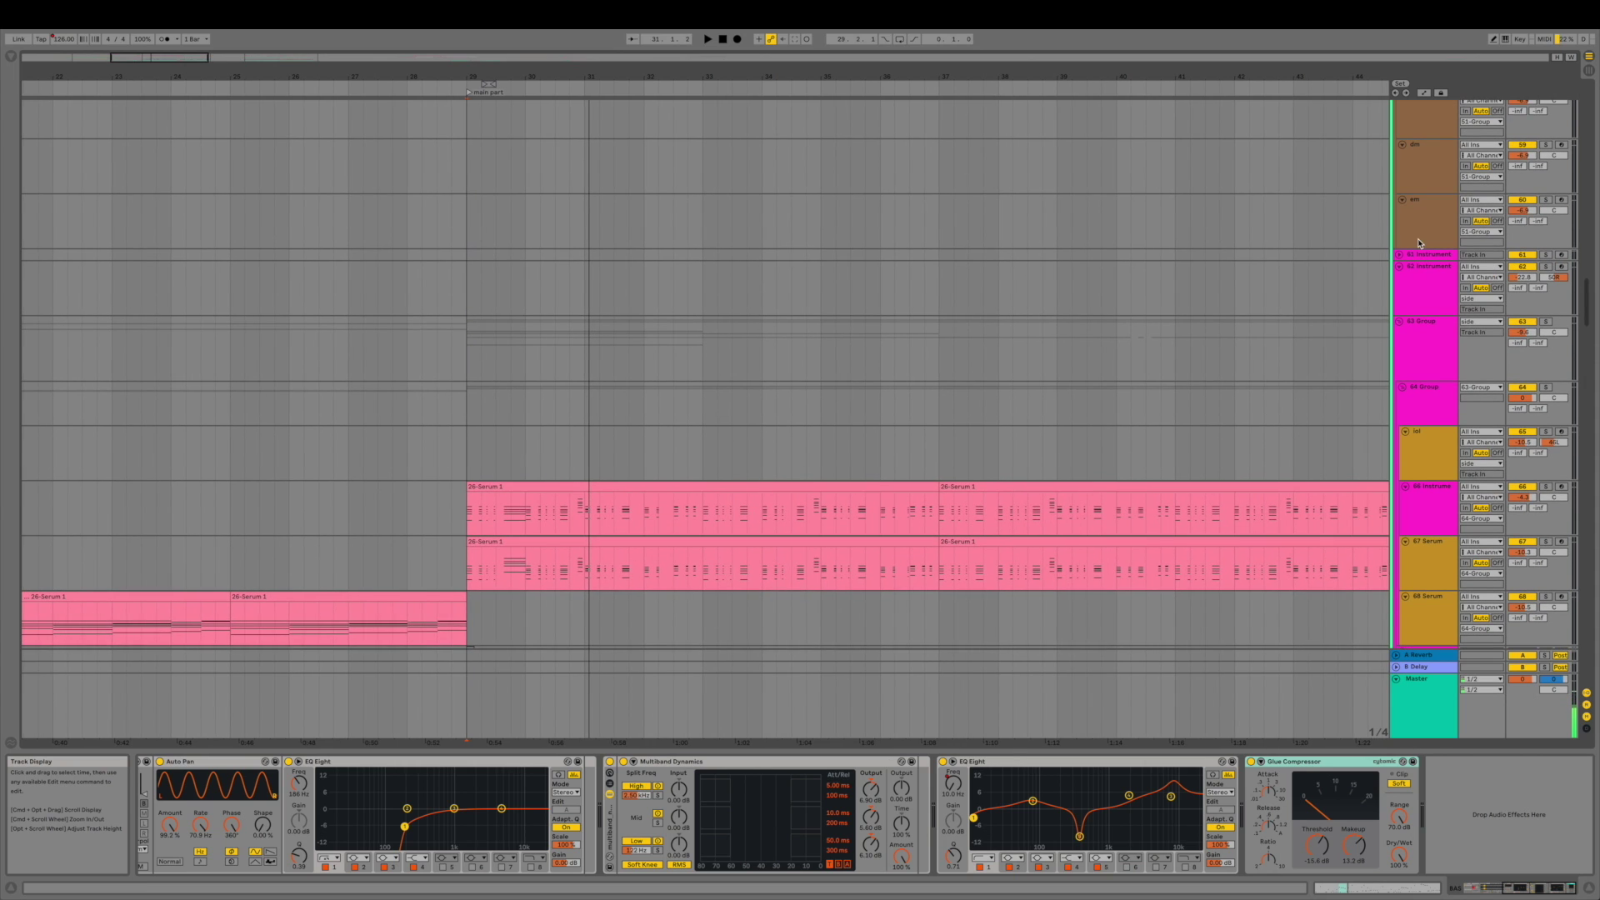
pyautogui.click(1395, 328)
pyautogui.scroll(10, 832, 348)
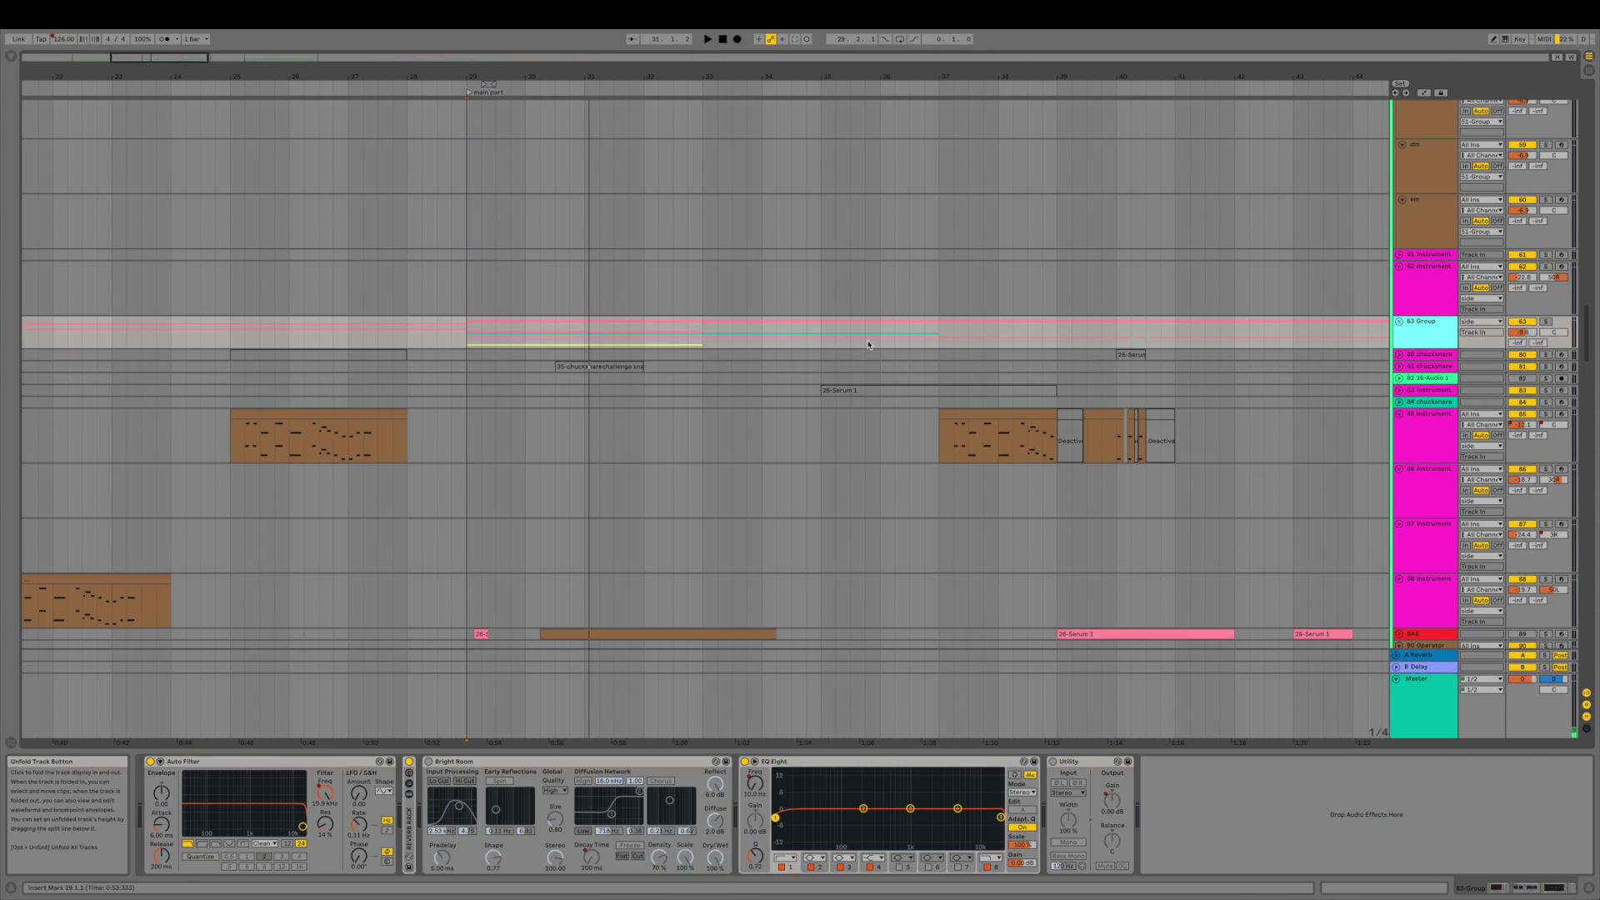
pyautogui.scroll(8, 832, 349)
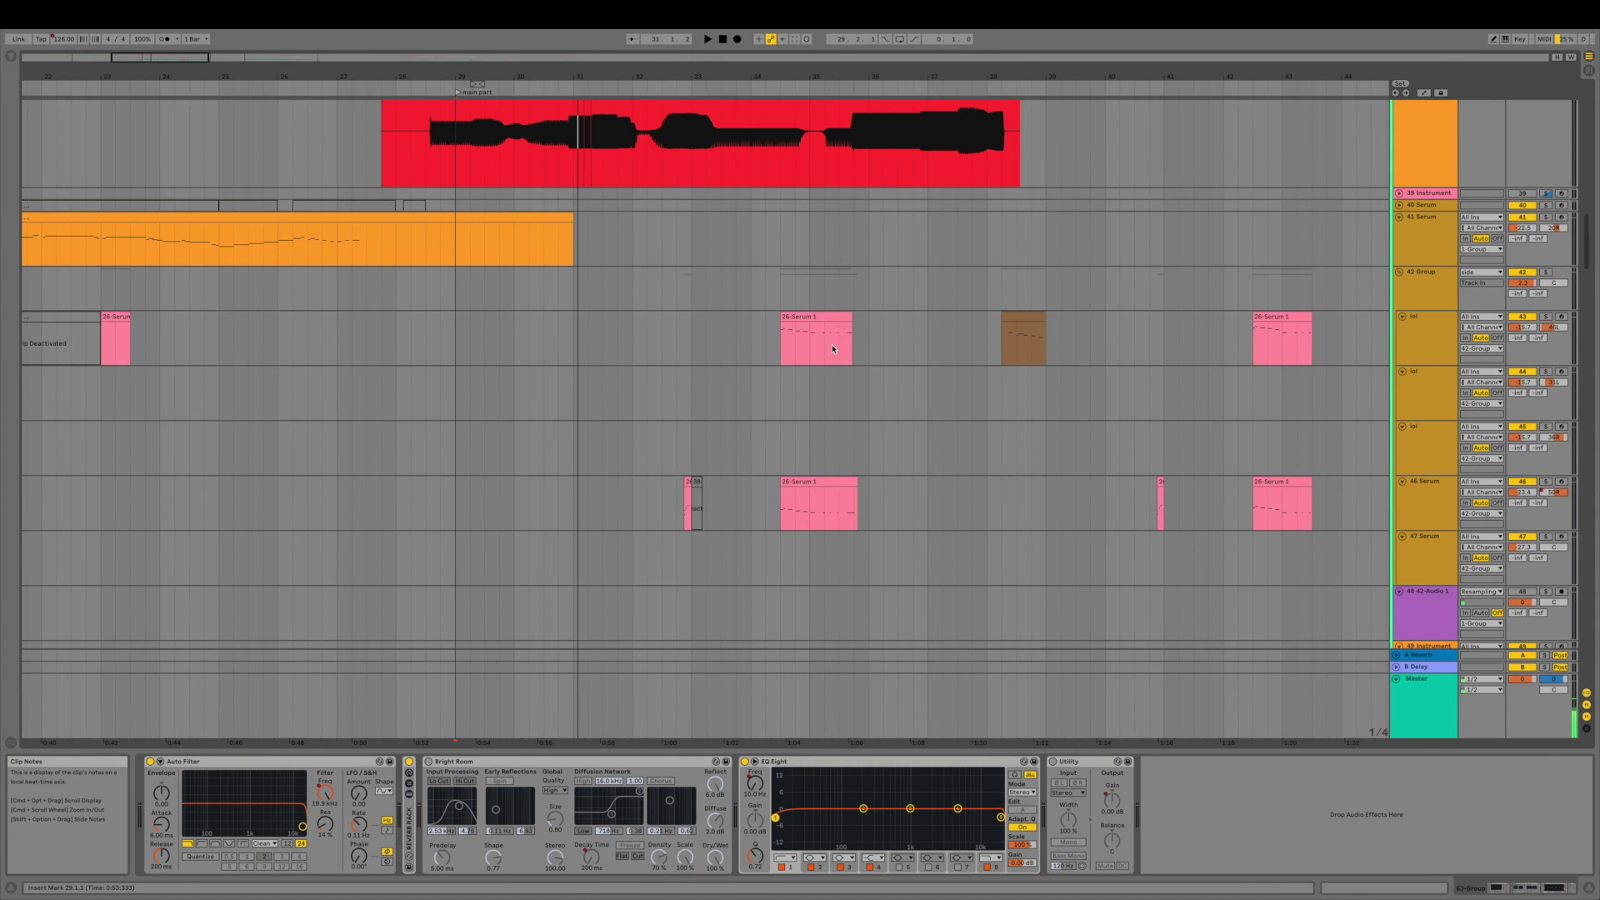
pyautogui.click(818, 323)
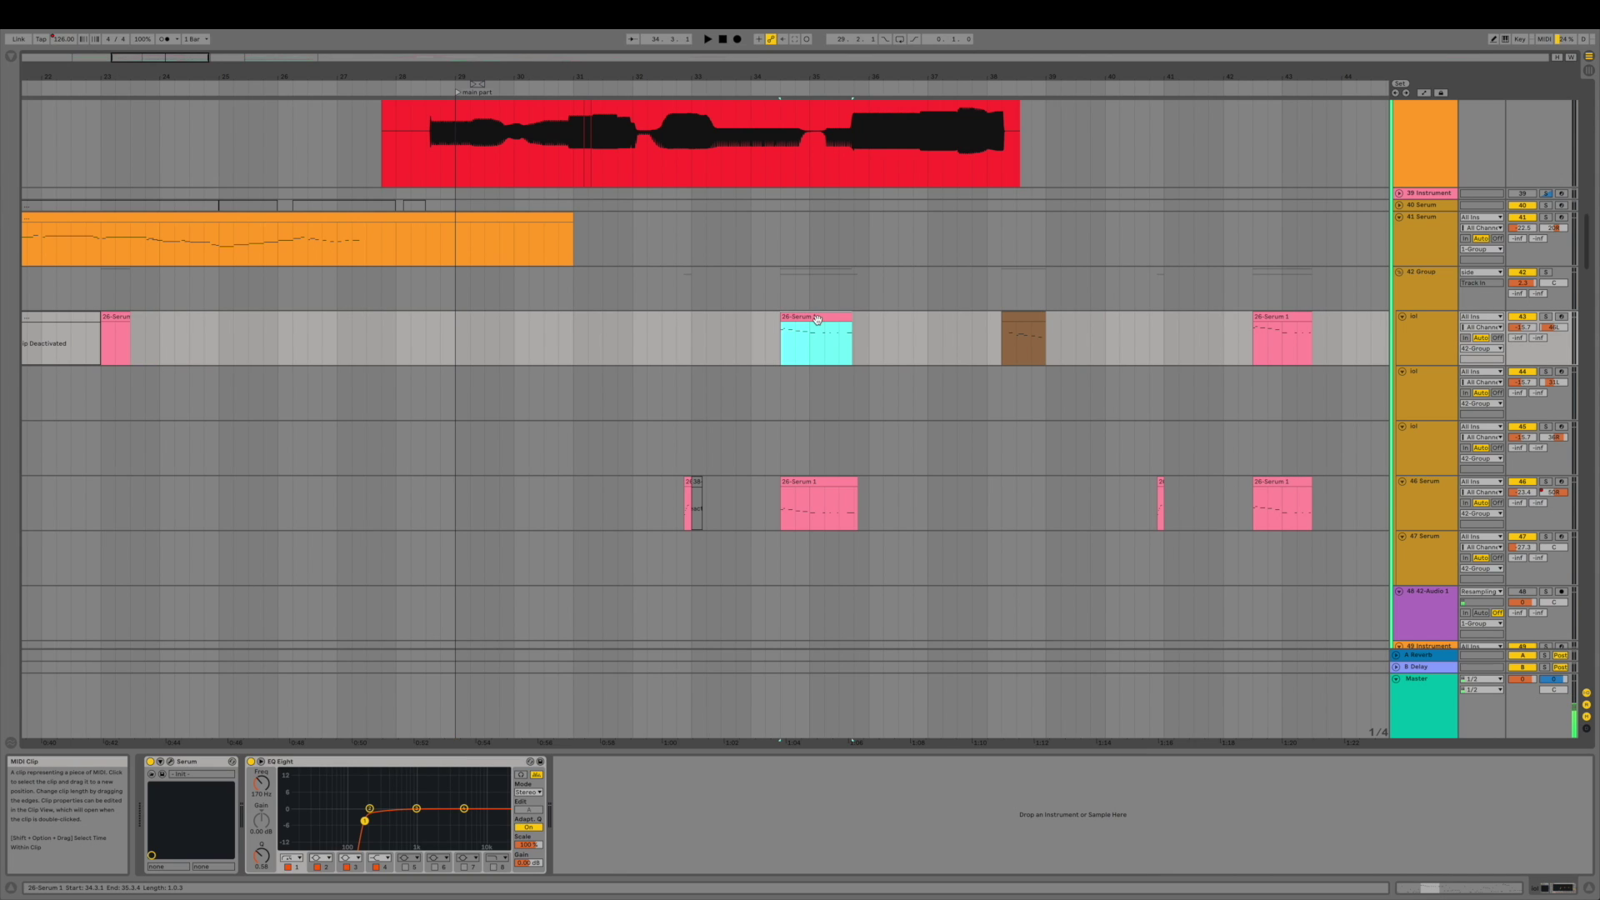
pyautogui.press('space')
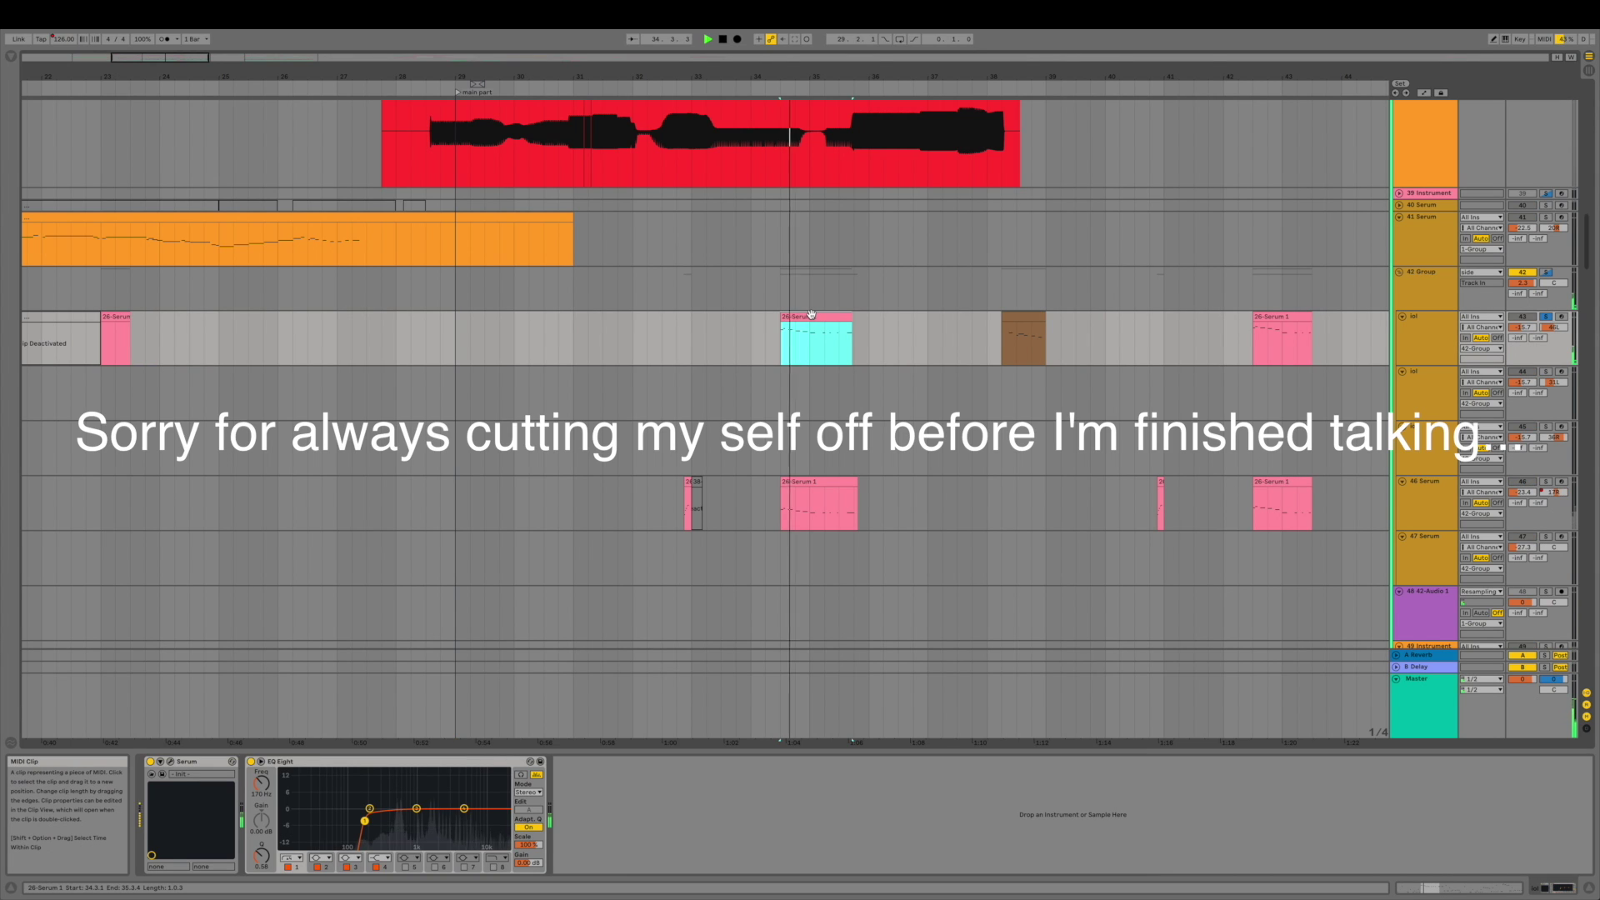
pyautogui.hscroll(-2, 842, 318)
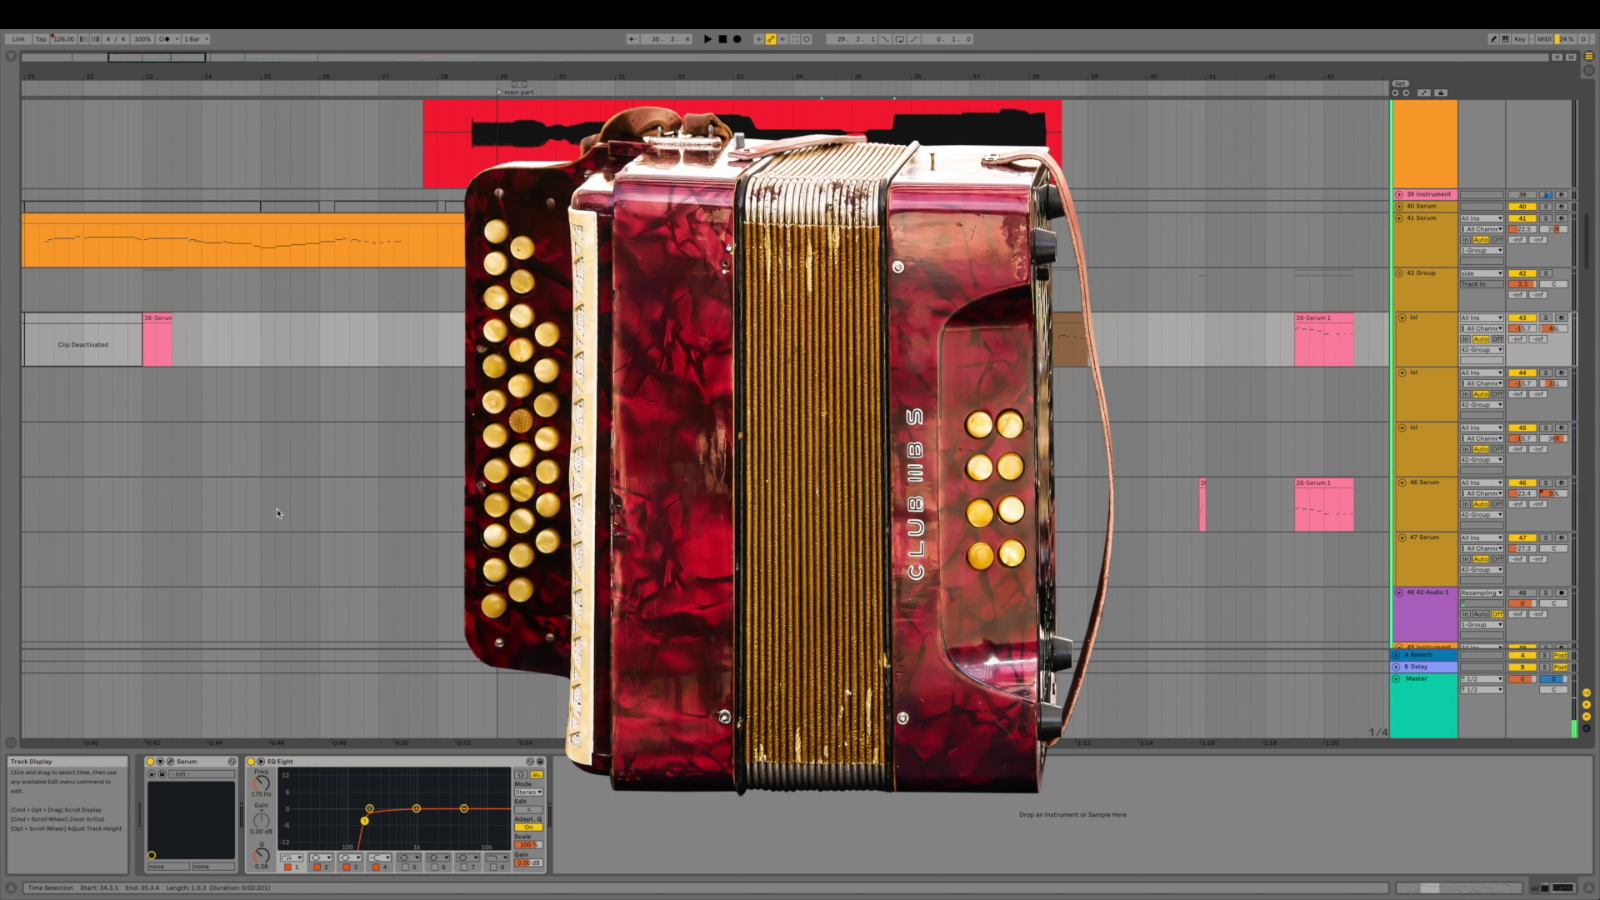
pyautogui.click(171, 762)
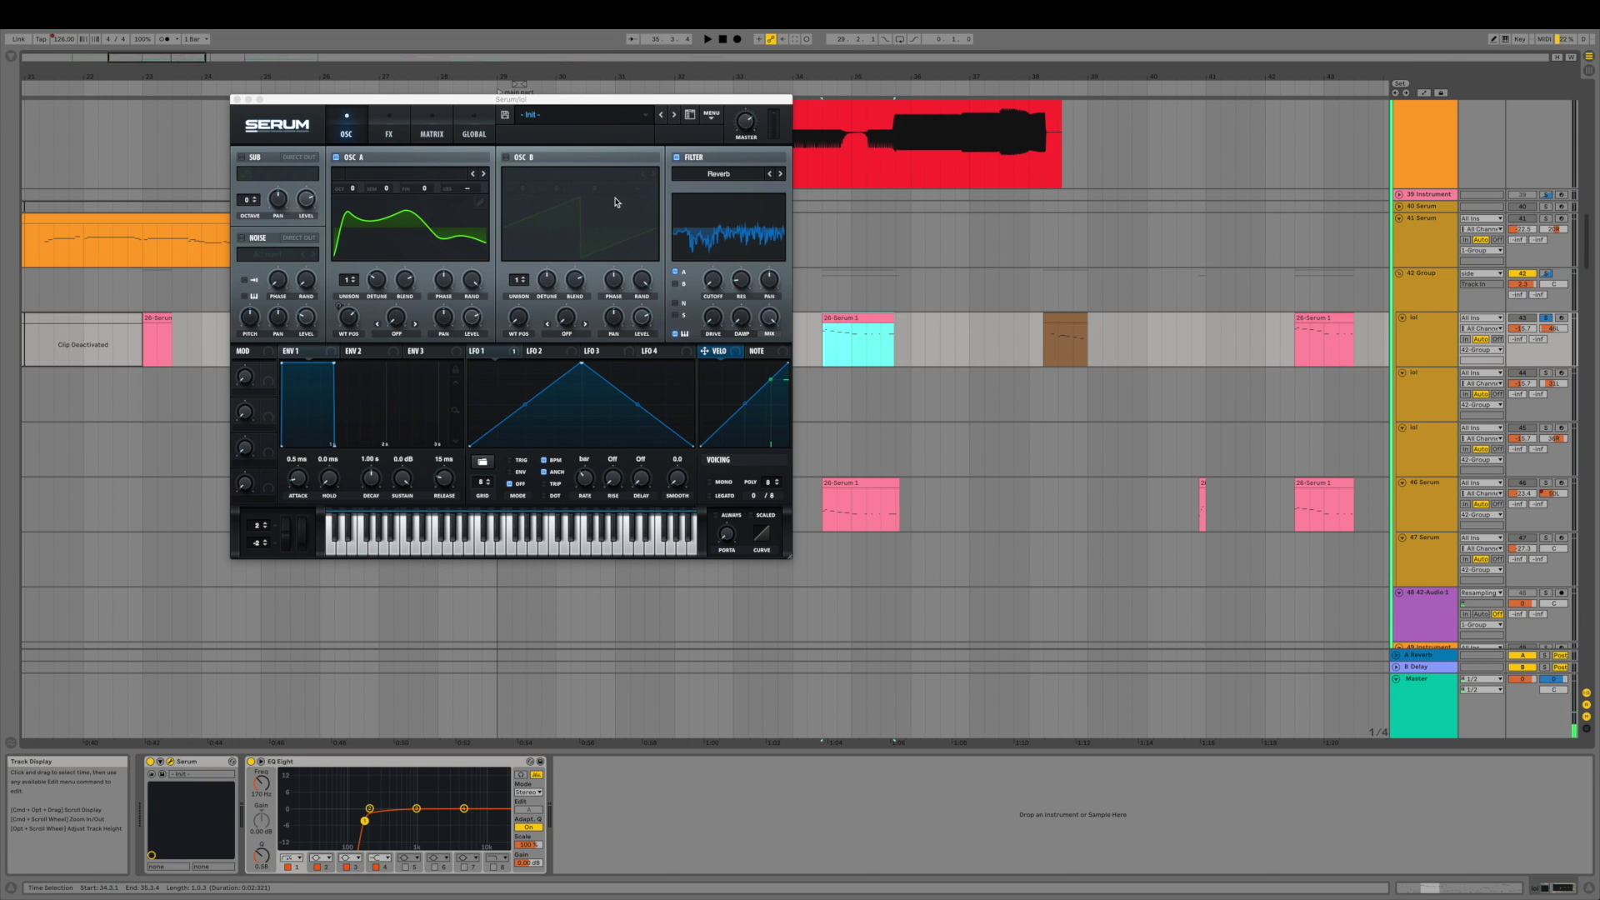
# - Replay the 26-Serum 1 hit while toggling Serum's filter on and off, ending with it off
pyautogui.press('space')
pyautogui.press('space')
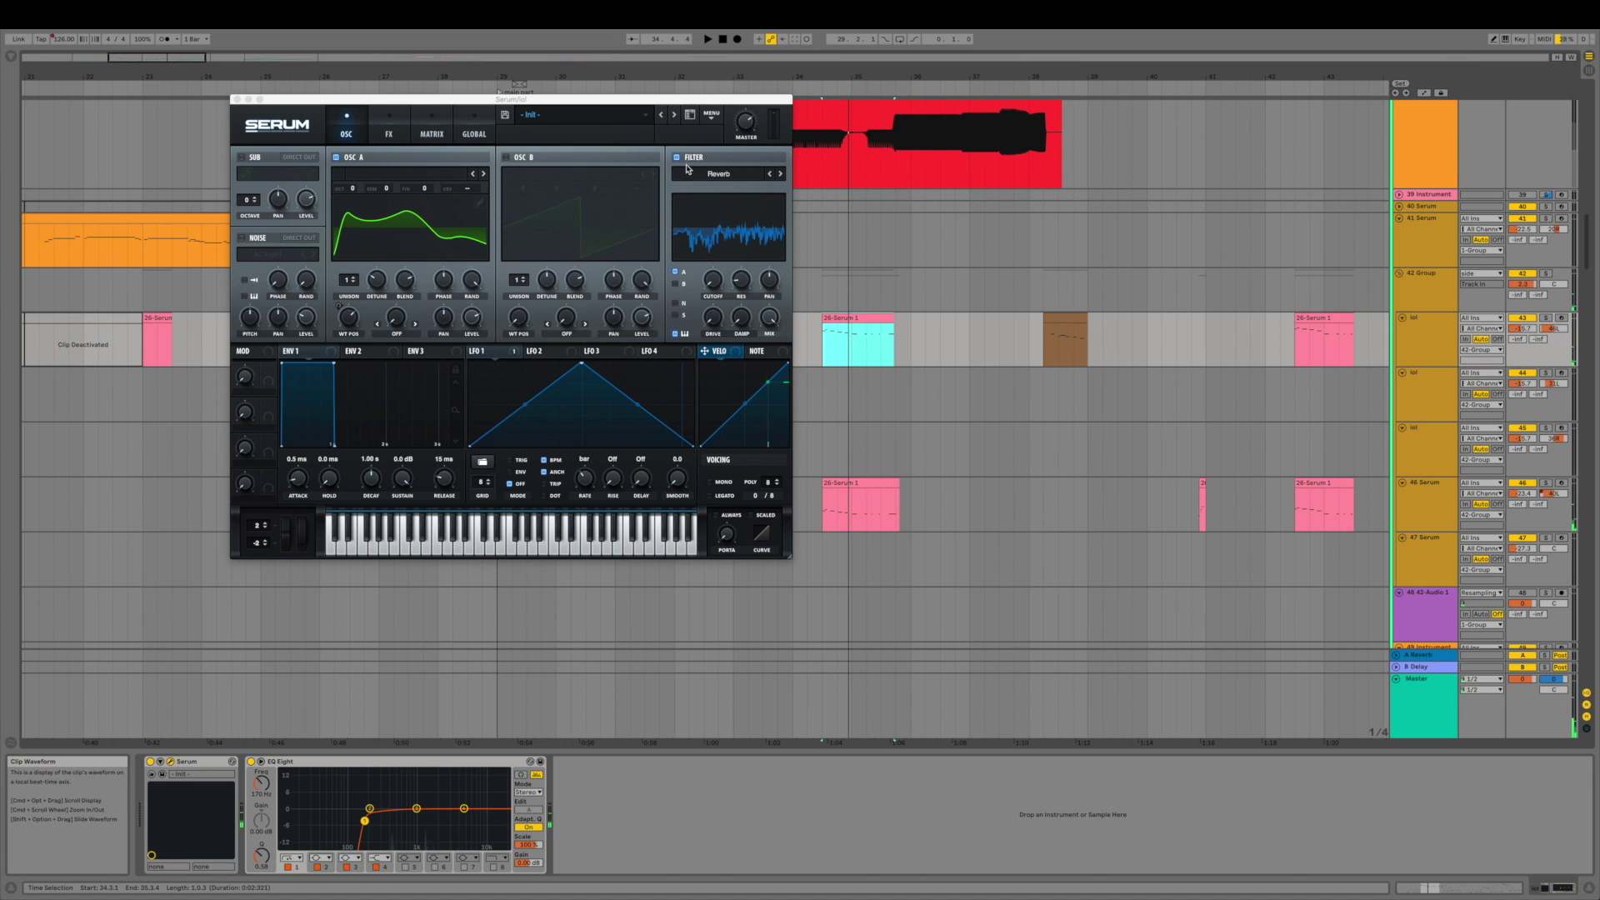
pyautogui.click(677, 158)
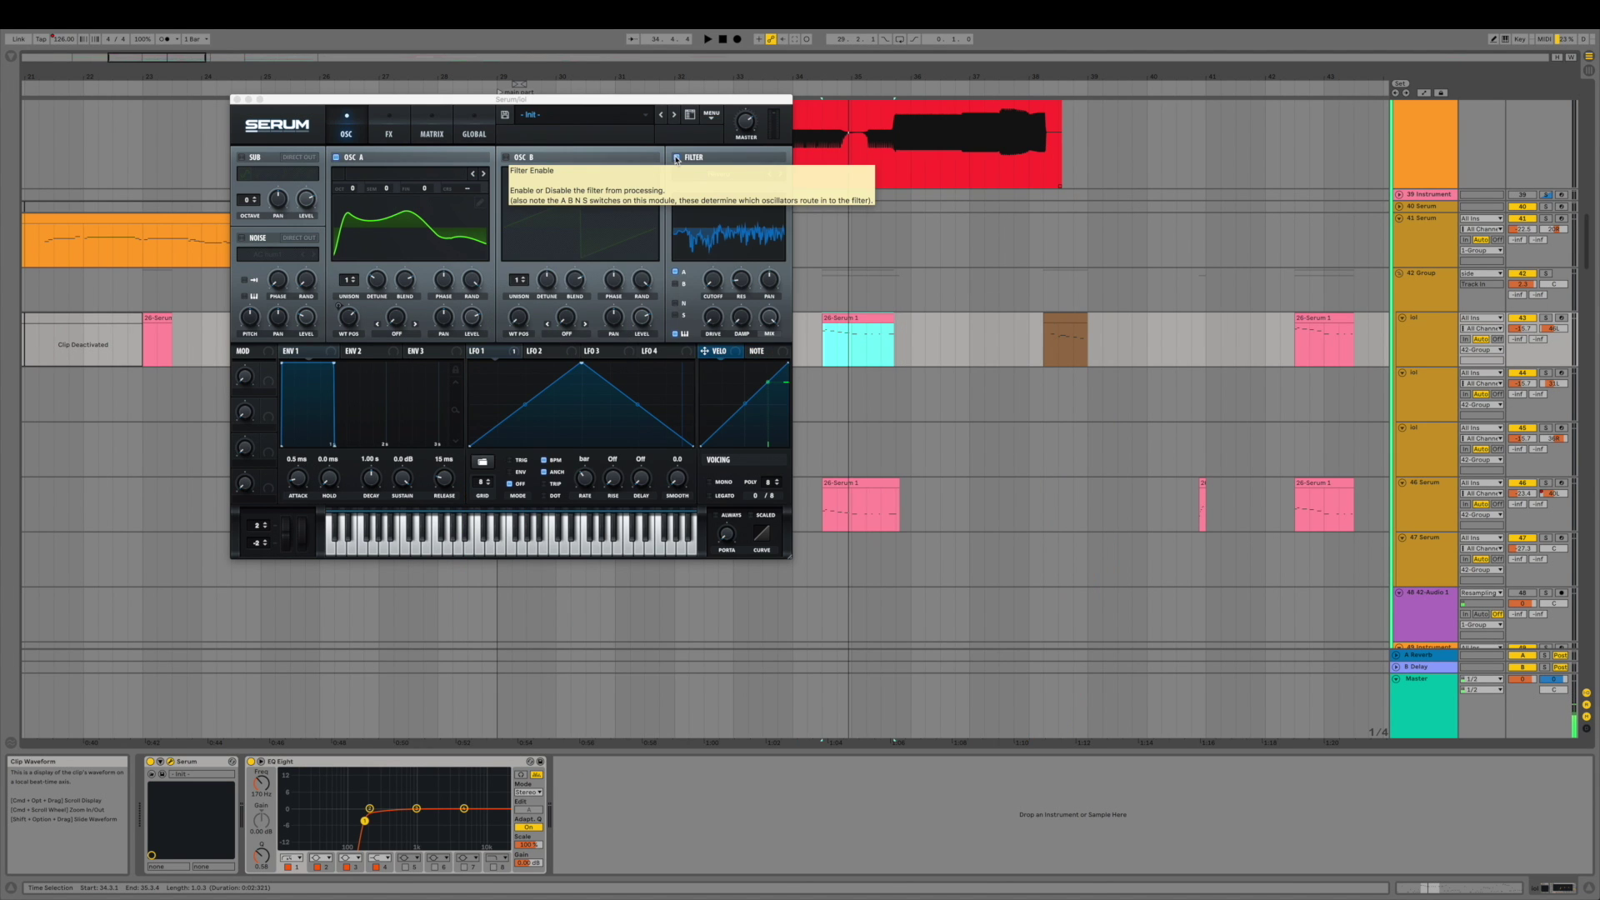
pyautogui.click(675, 157)
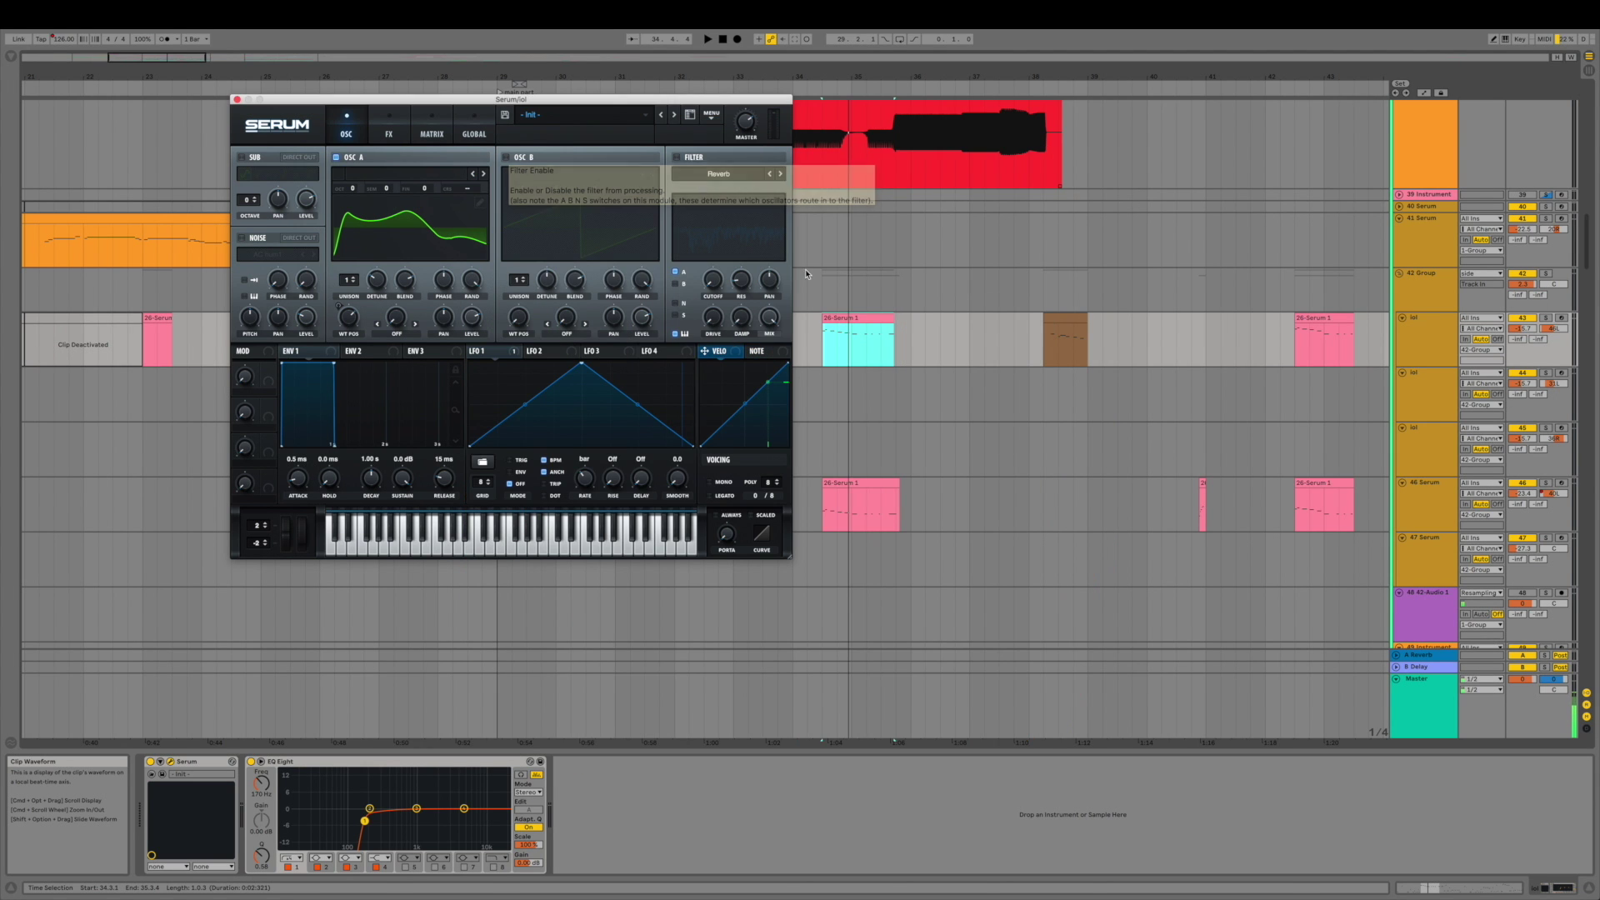
pyautogui.click(849, 319)
pyautogui.press('space')
pyautogui.press('space')
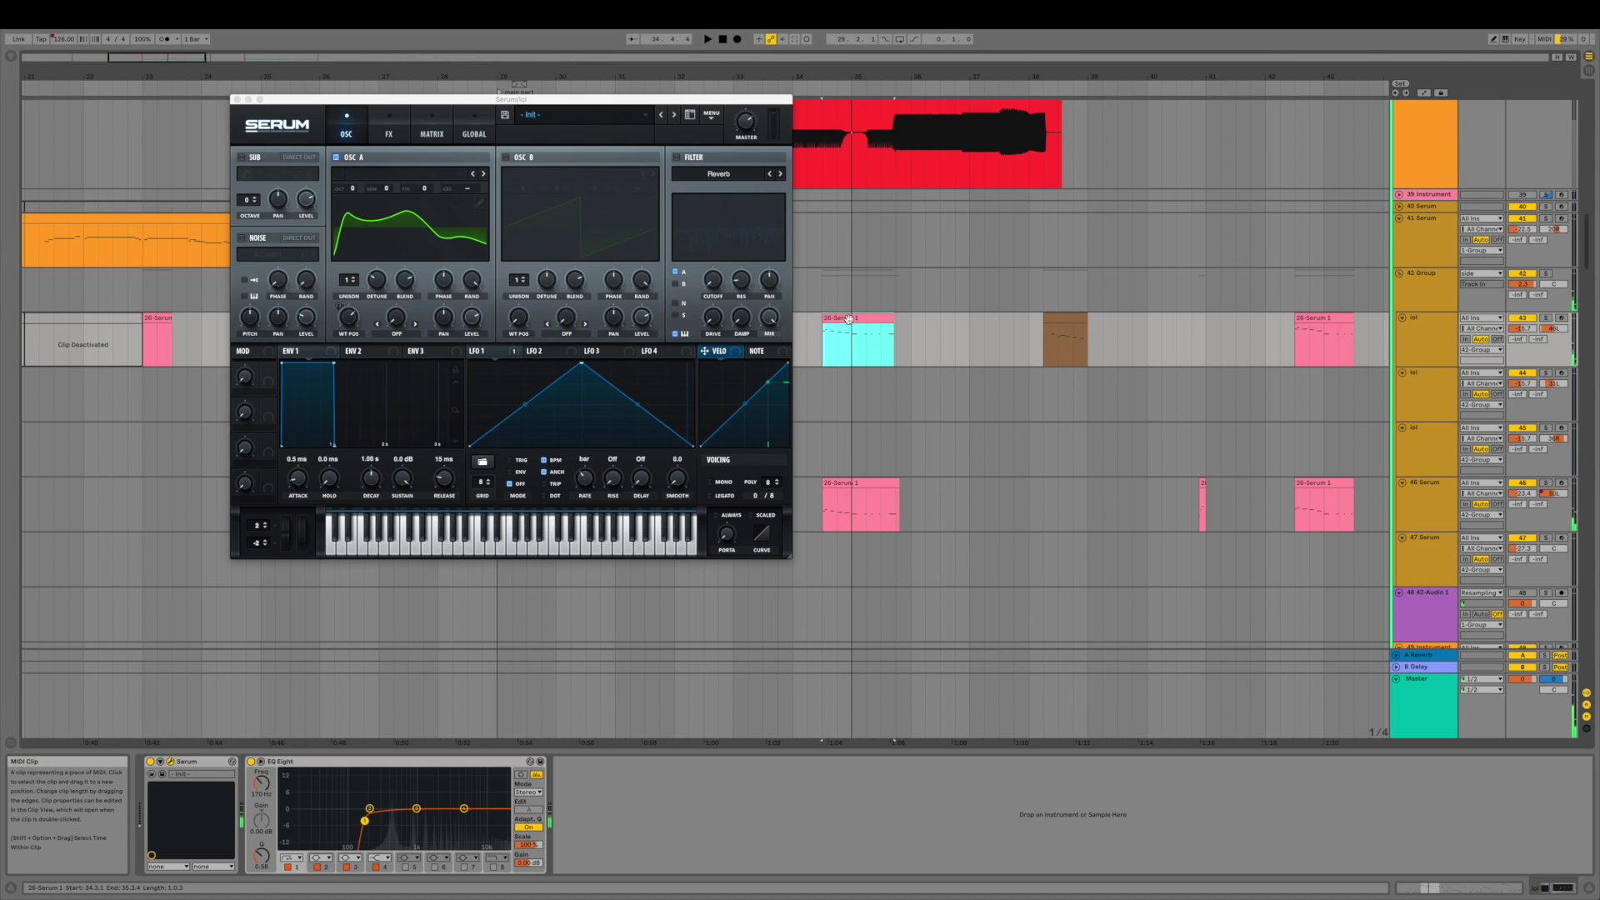
pyautogui.click(677, 158)
pyautogui.click(834, 319)
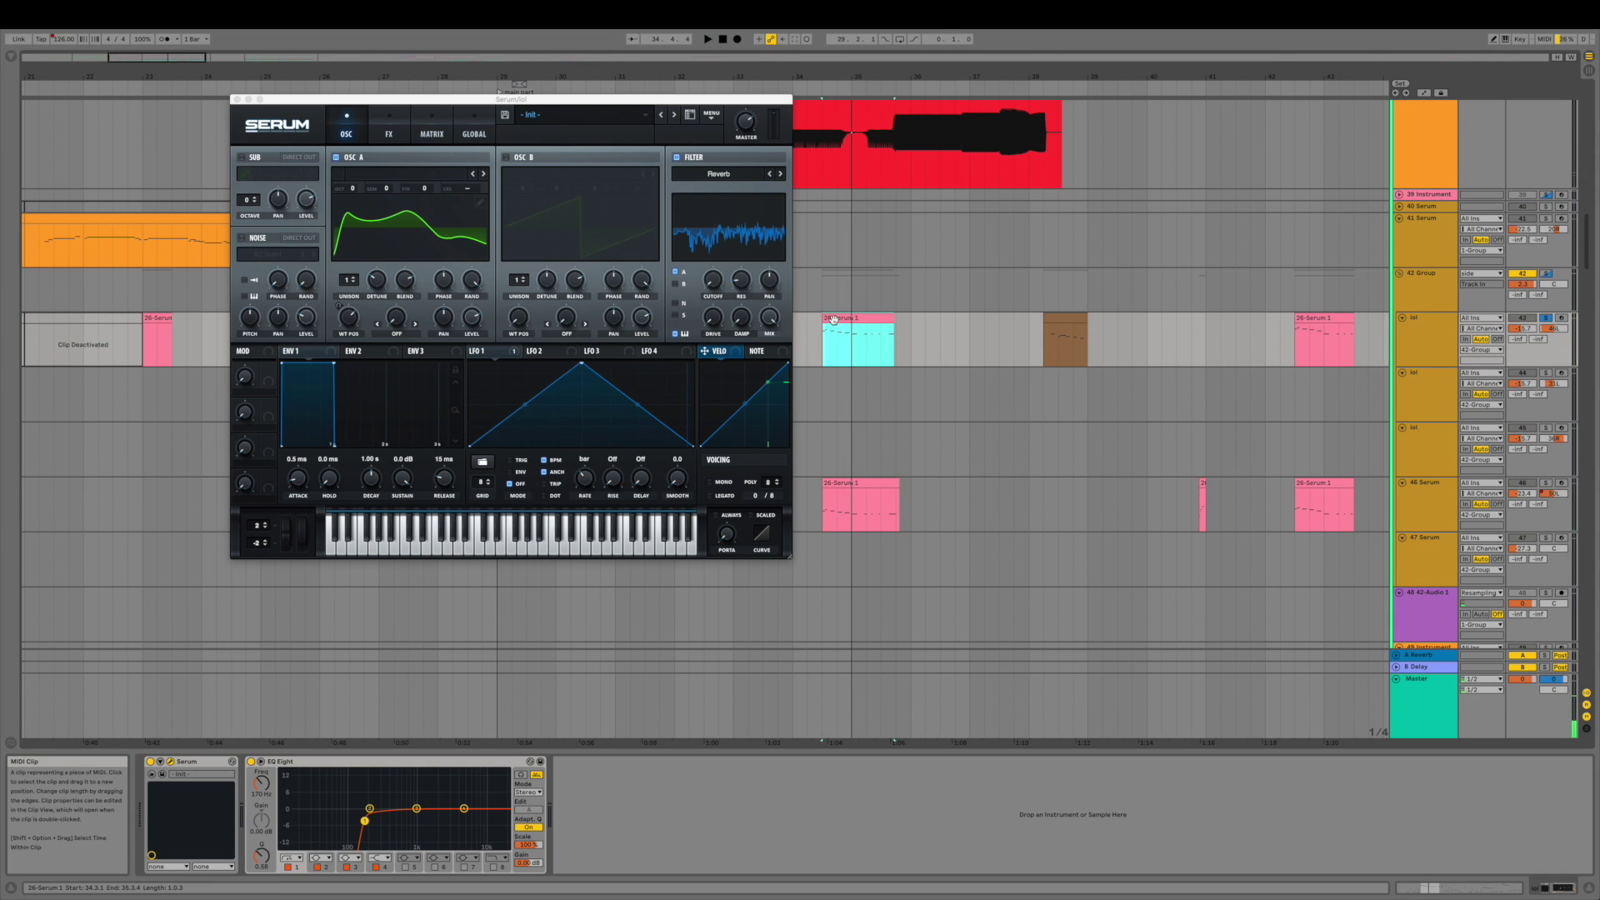
pyautogui.press('space')
pyautogui.press('space')
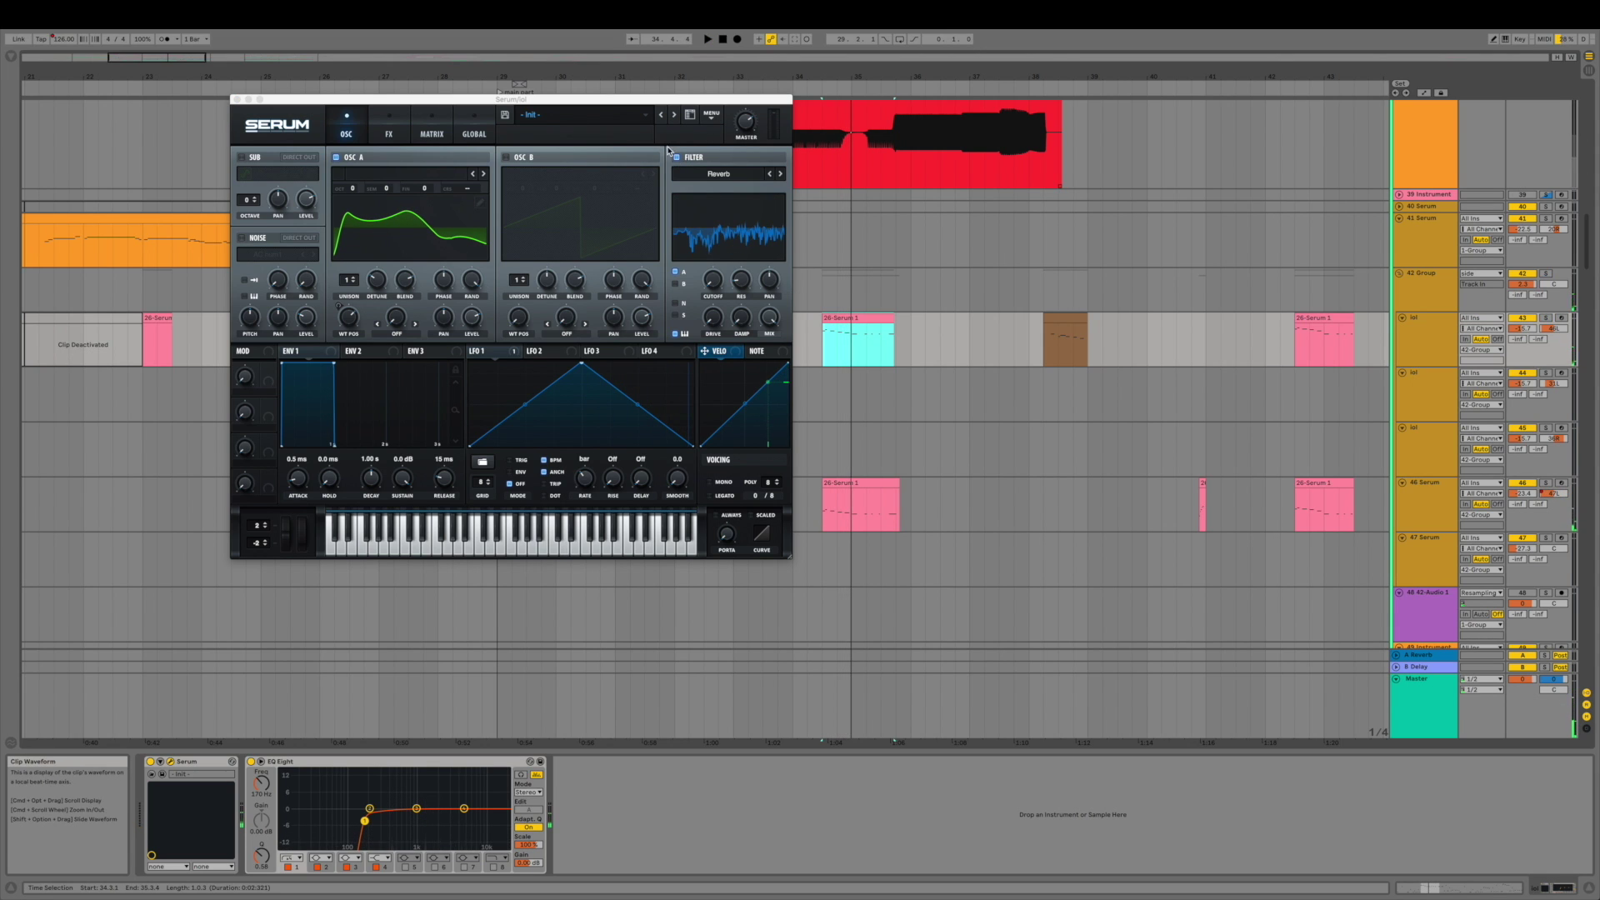
pyautogui.click(675, 158)
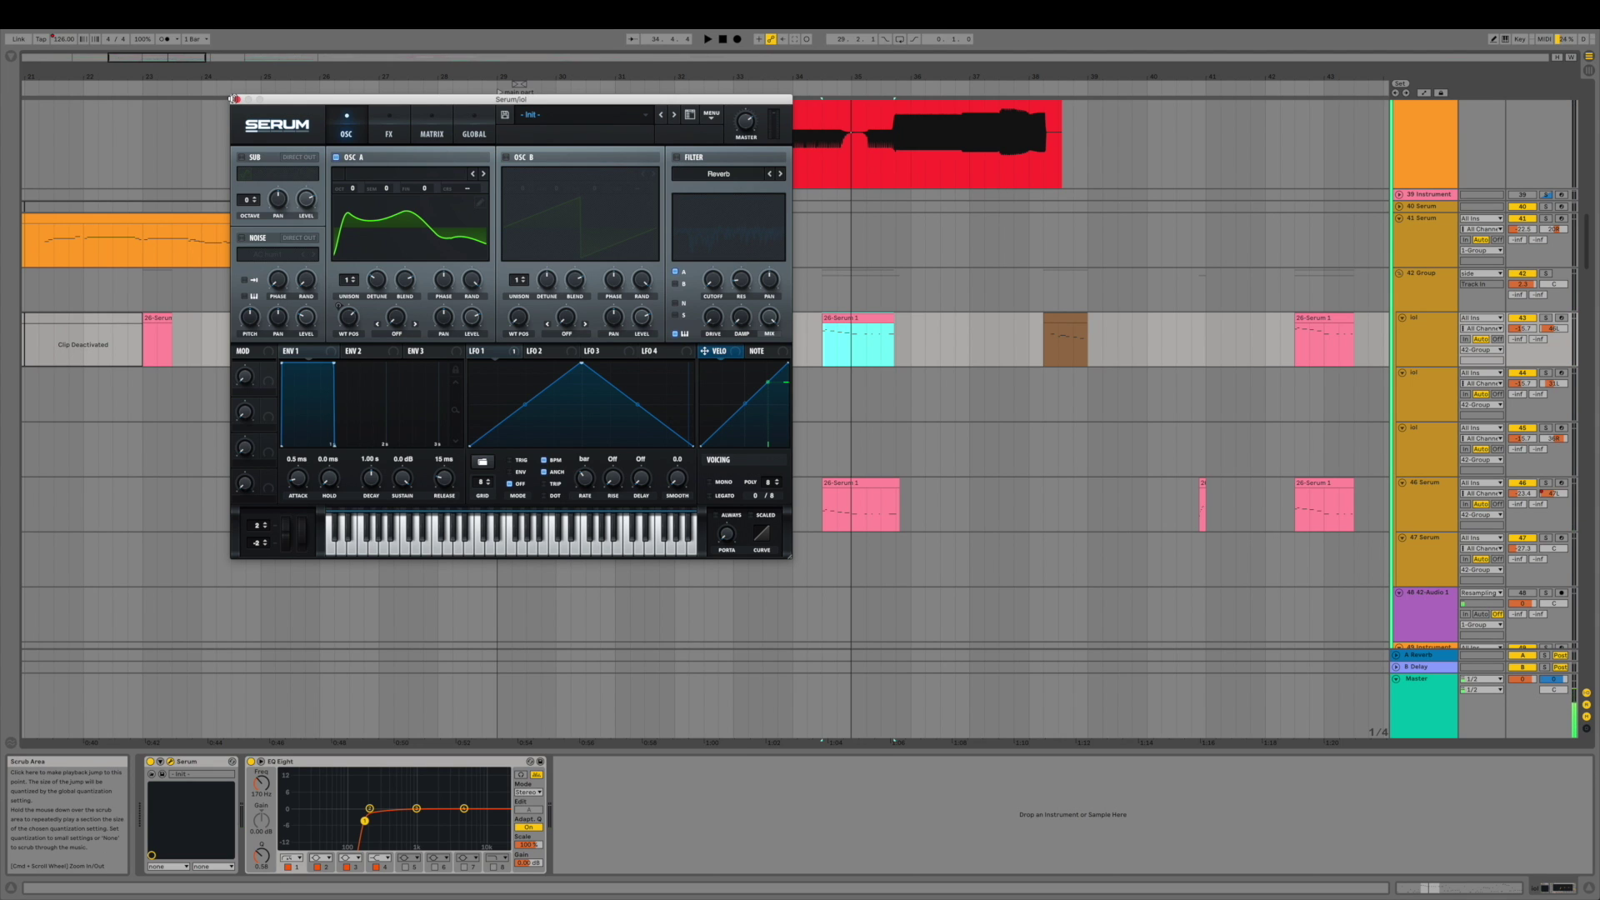
# - Re-enable Serum's filter, then play track 87's clip soloed and release the solo
pyautogui.click(675, 159)
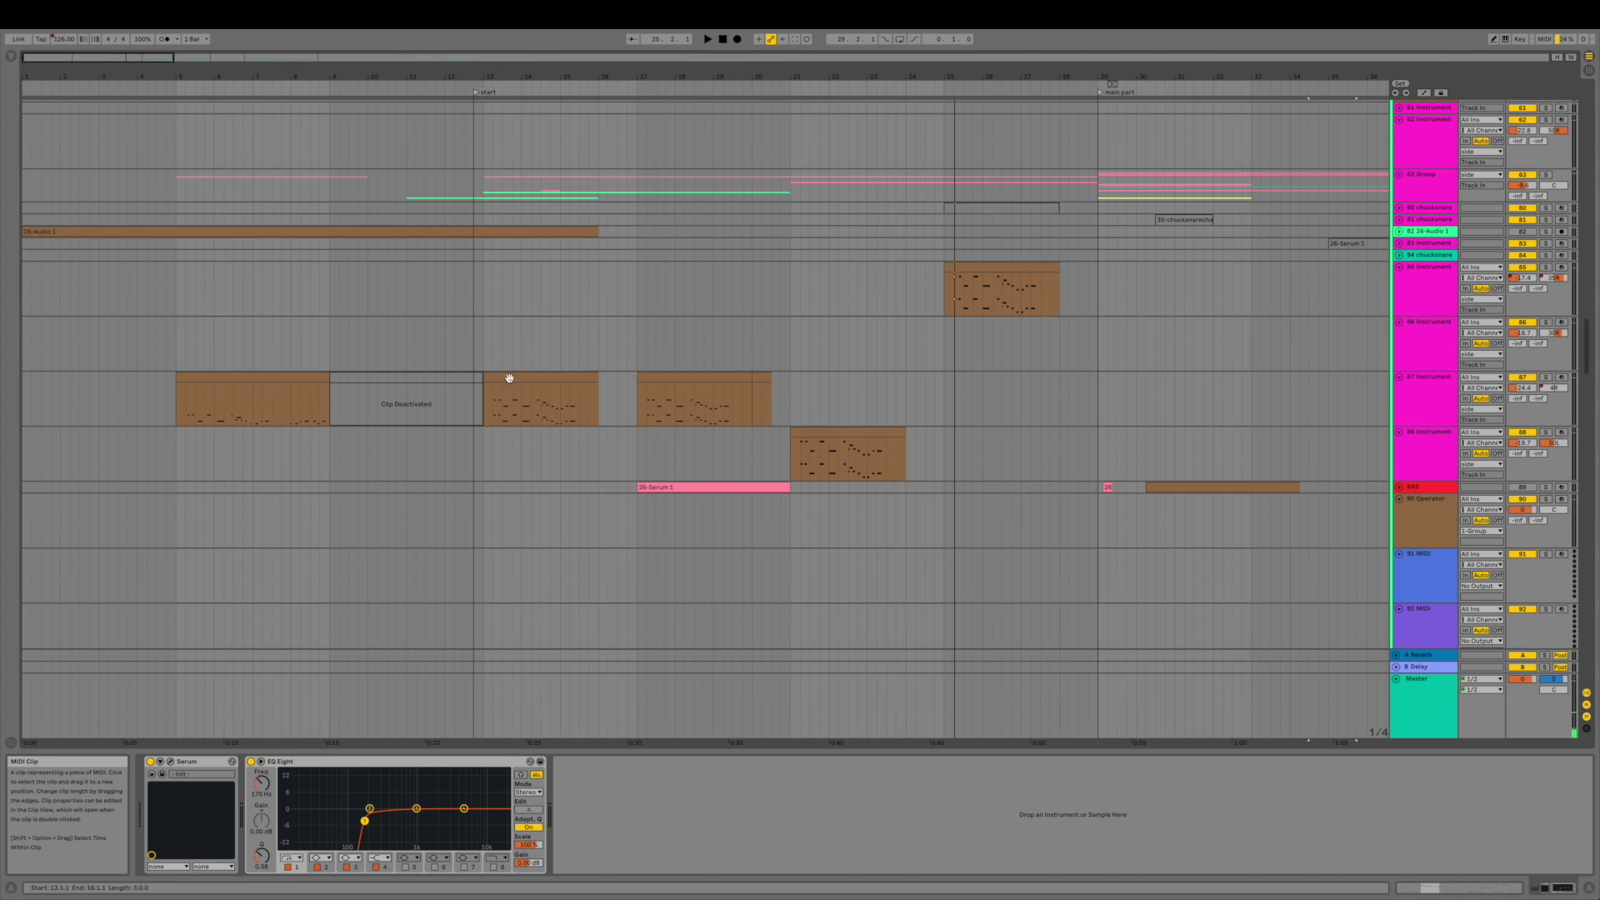
pyautogui.click(545, 380)
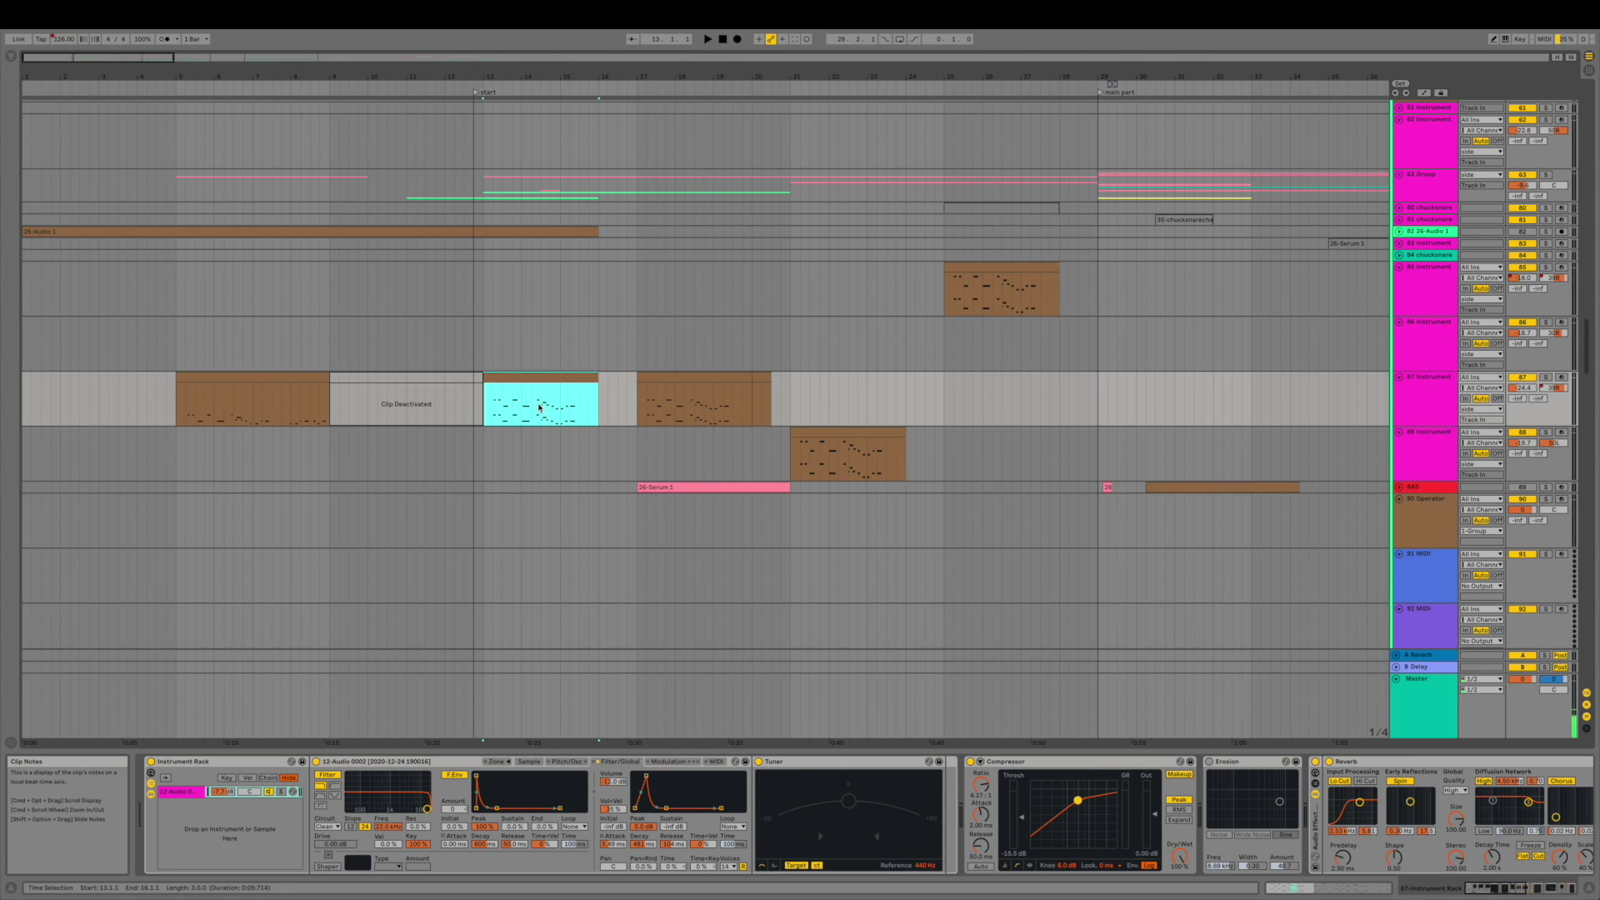
pyautogui.click(1546, 377)
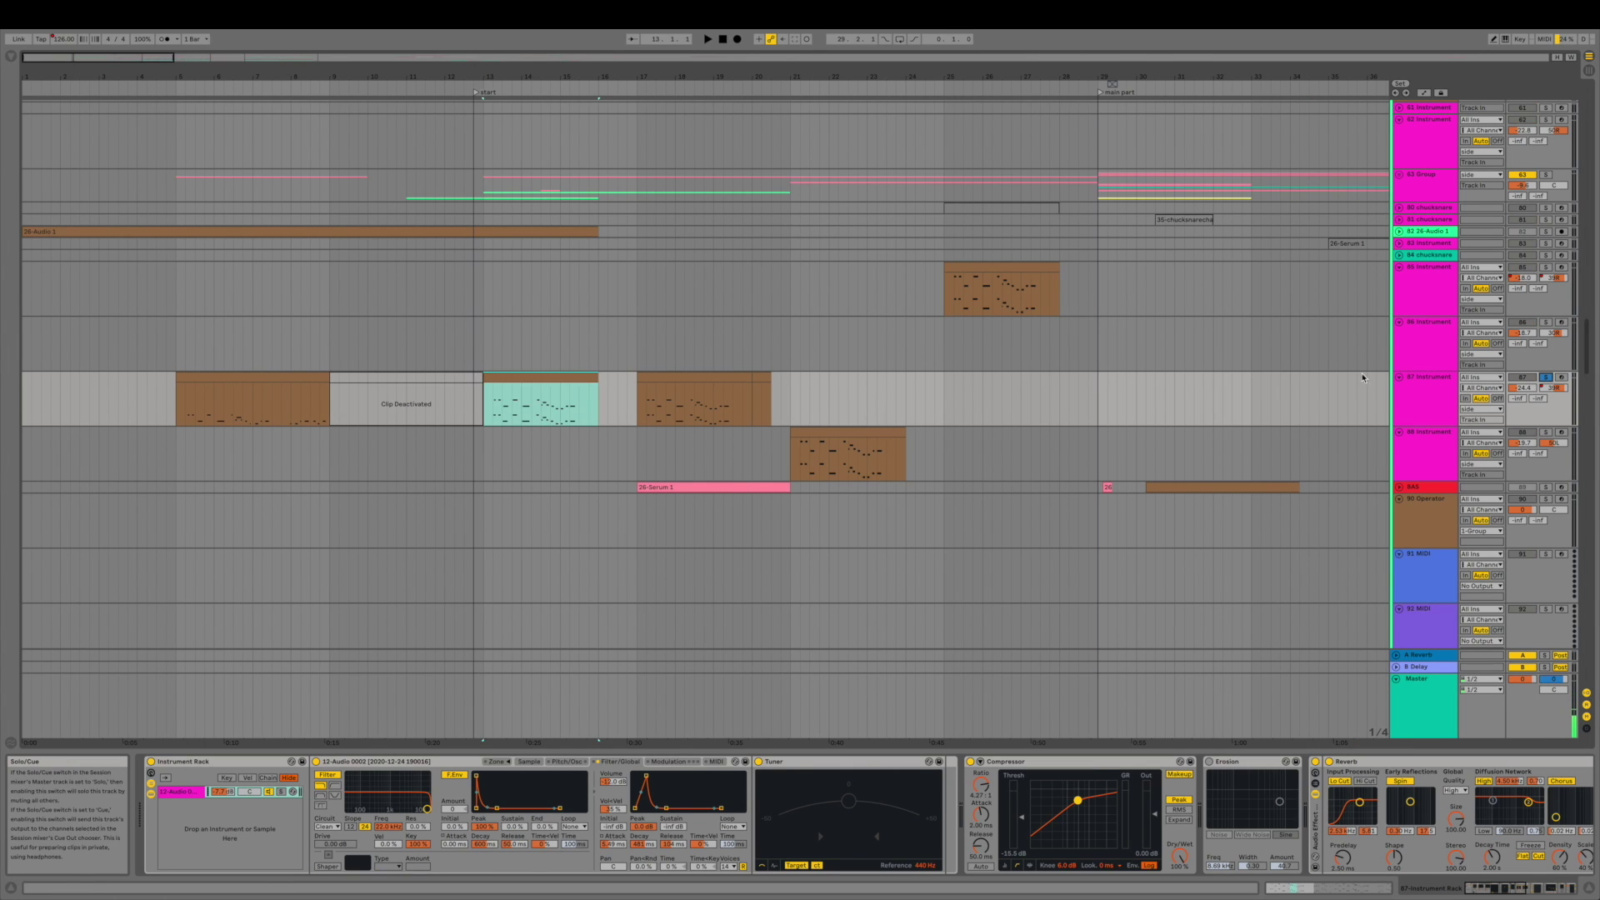
pyautogui.click(492, 412)
pyautogui.press('space')
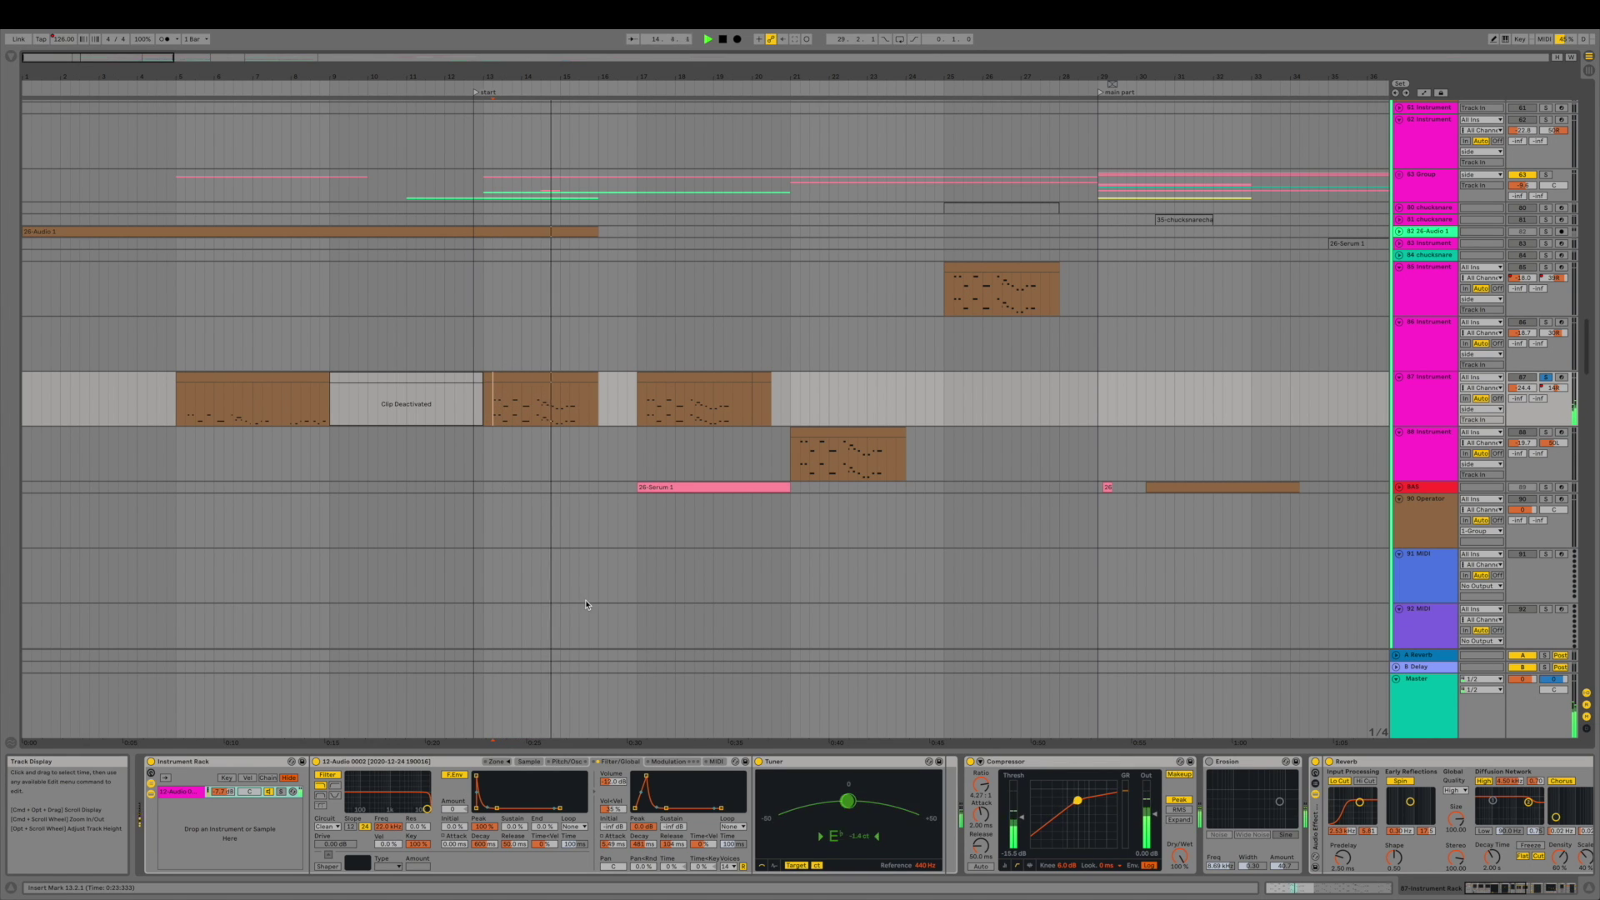
pyautogui.press('space')
pyautogui.press('s')
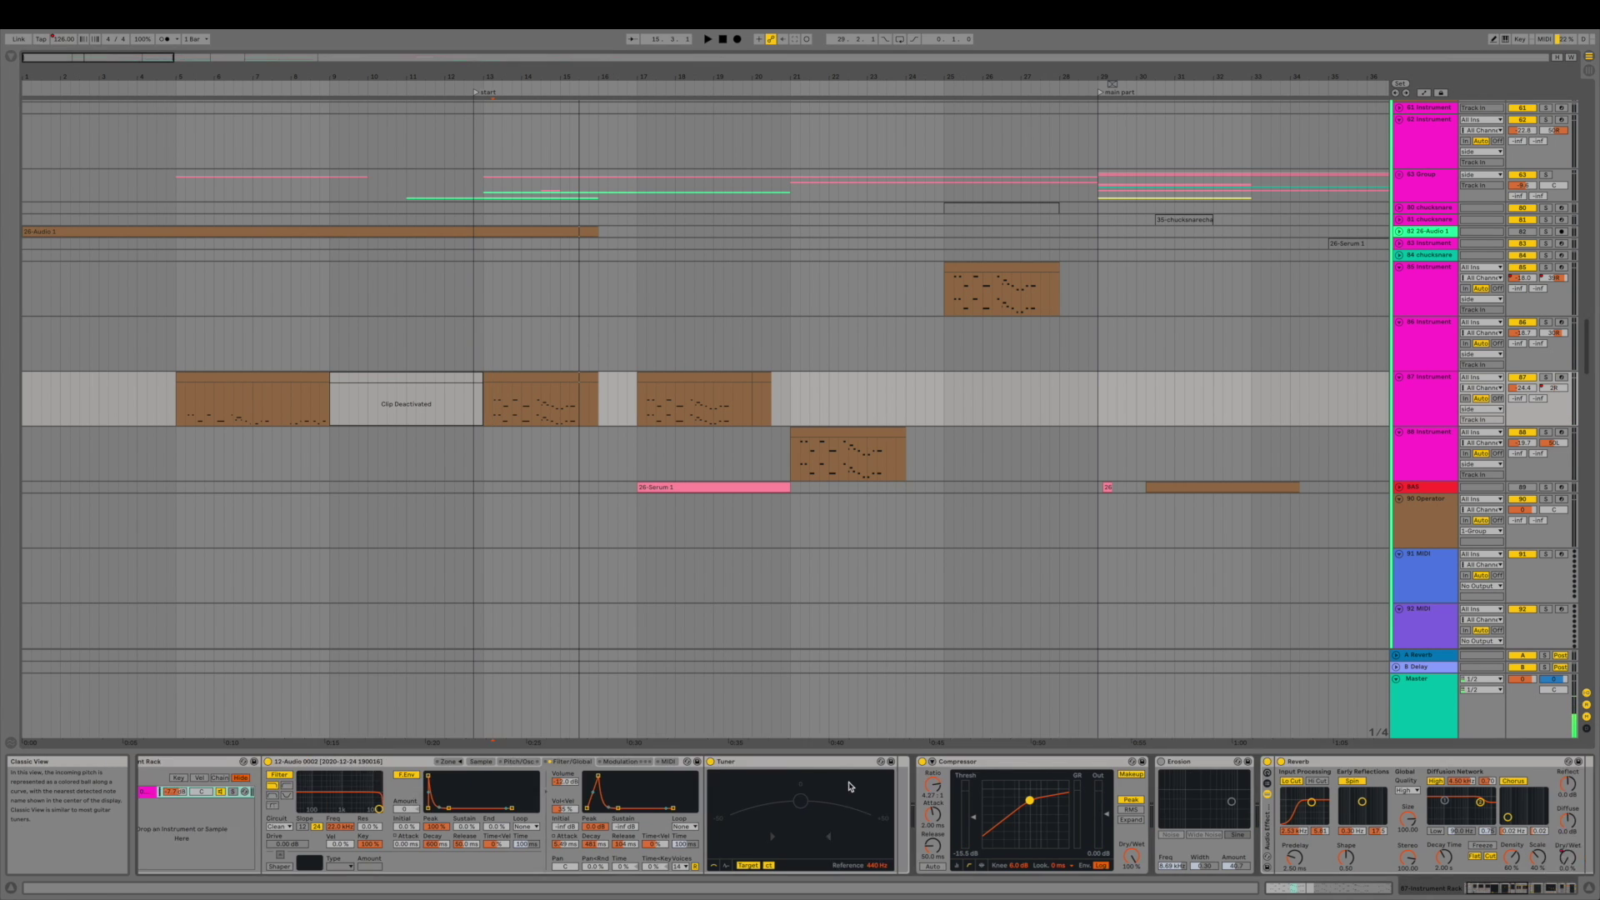
# - Scroll the arrangement to show the KICK, CLAP, CRASH and SNARE tracks
pyautogui.hscroll(5, 850, 786)
pyautogui.hscroll(6, 851, 785)
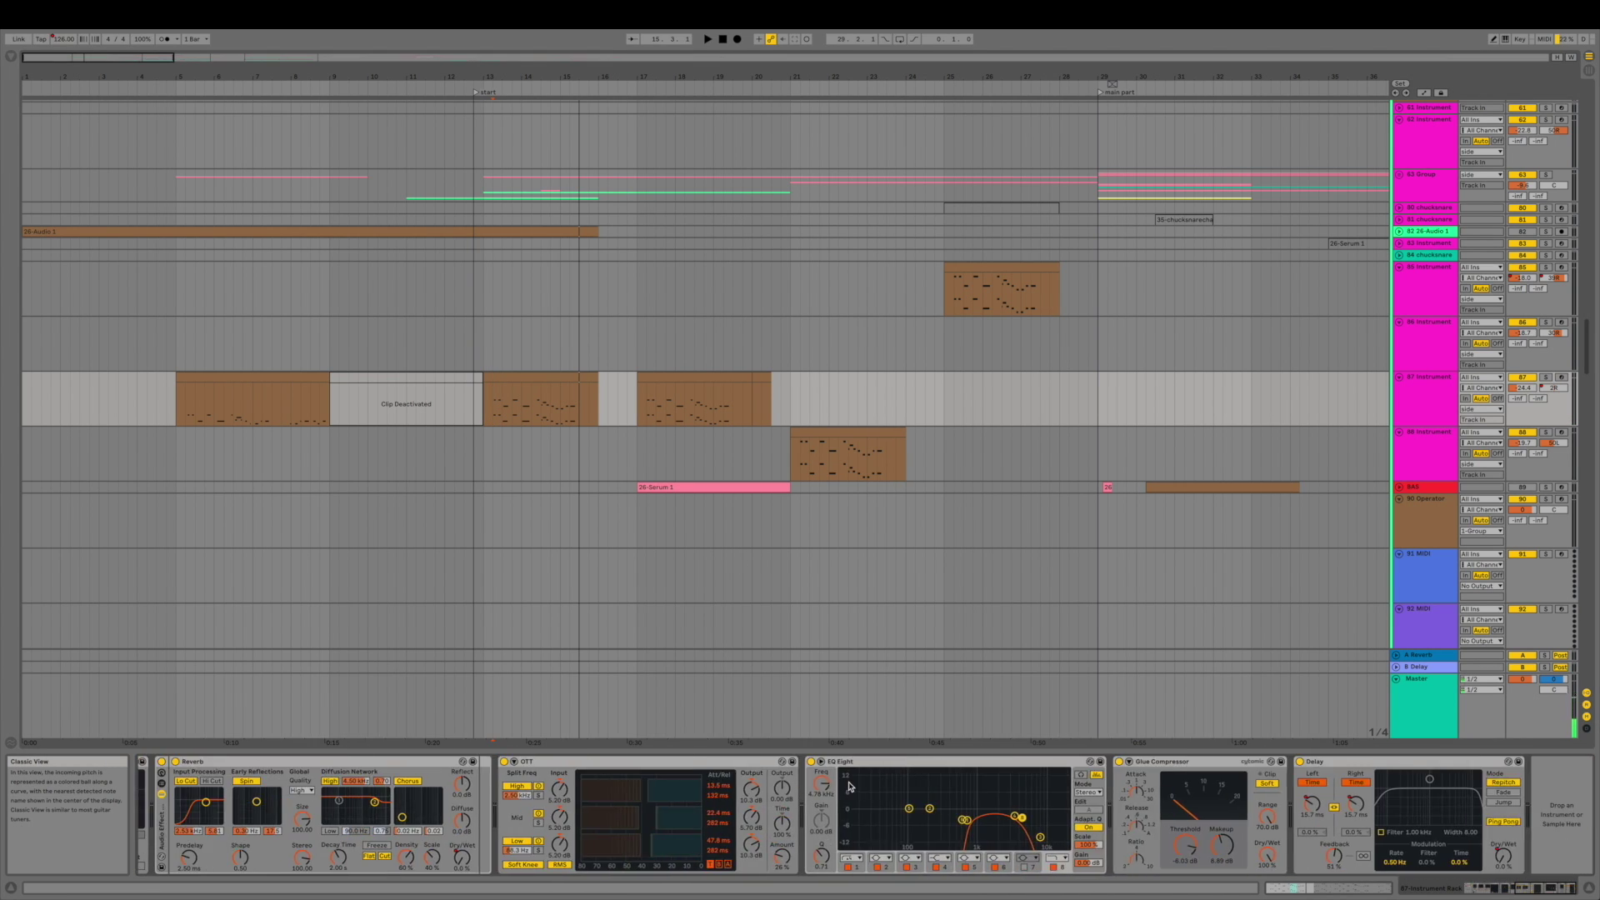
pyautogui.scroll(-5, 1055, 324)
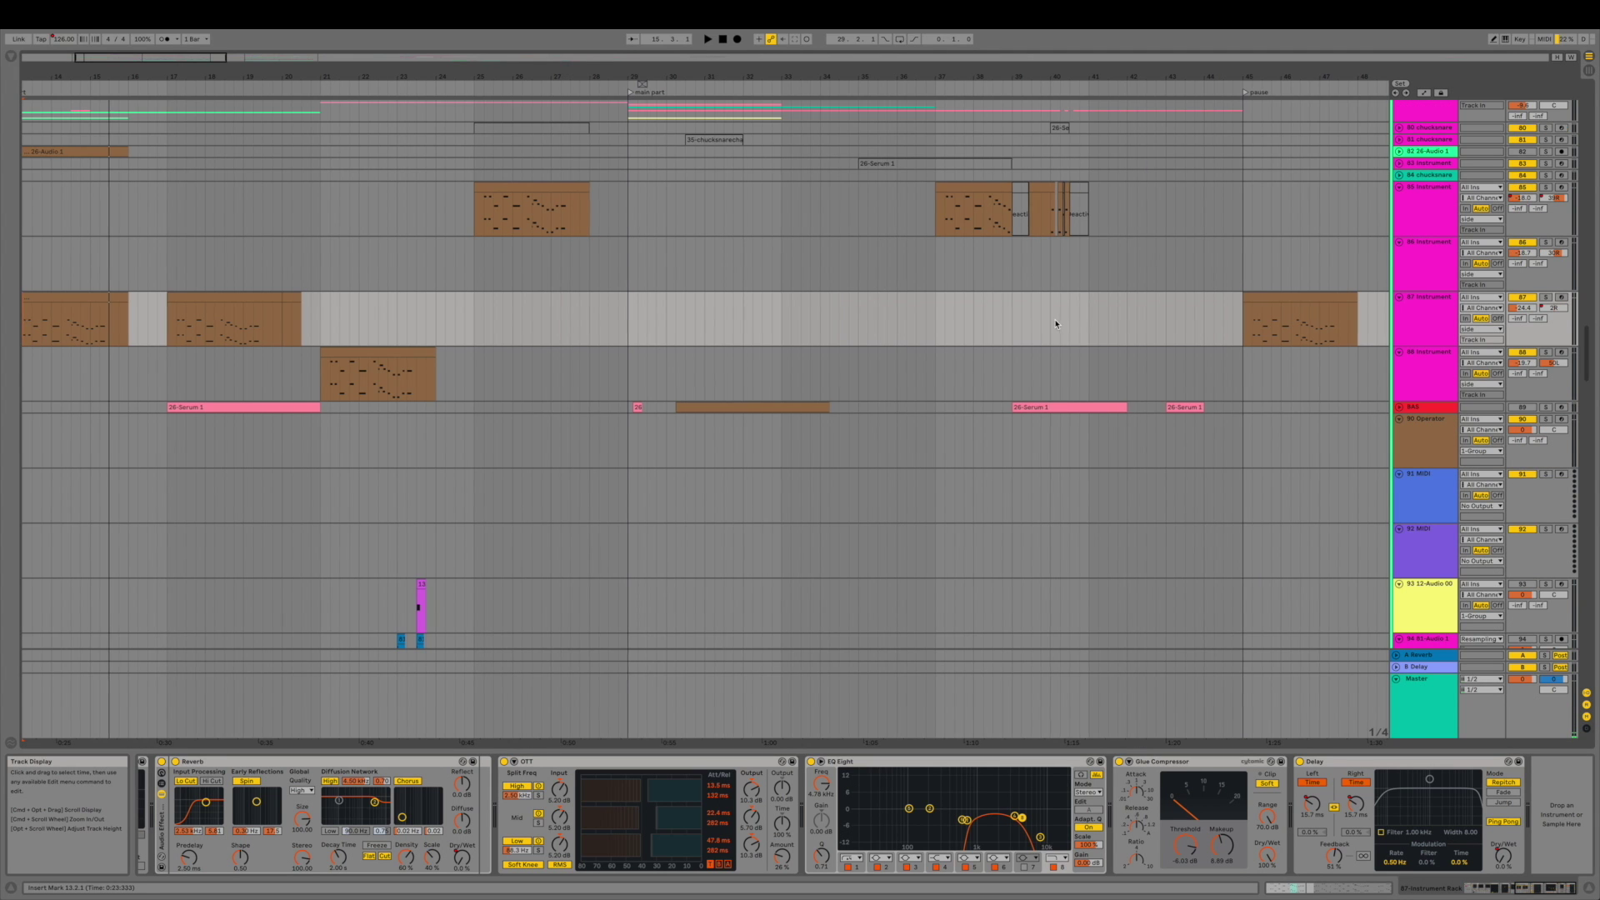
pyautogui.scroll(-10, 1055, 324)
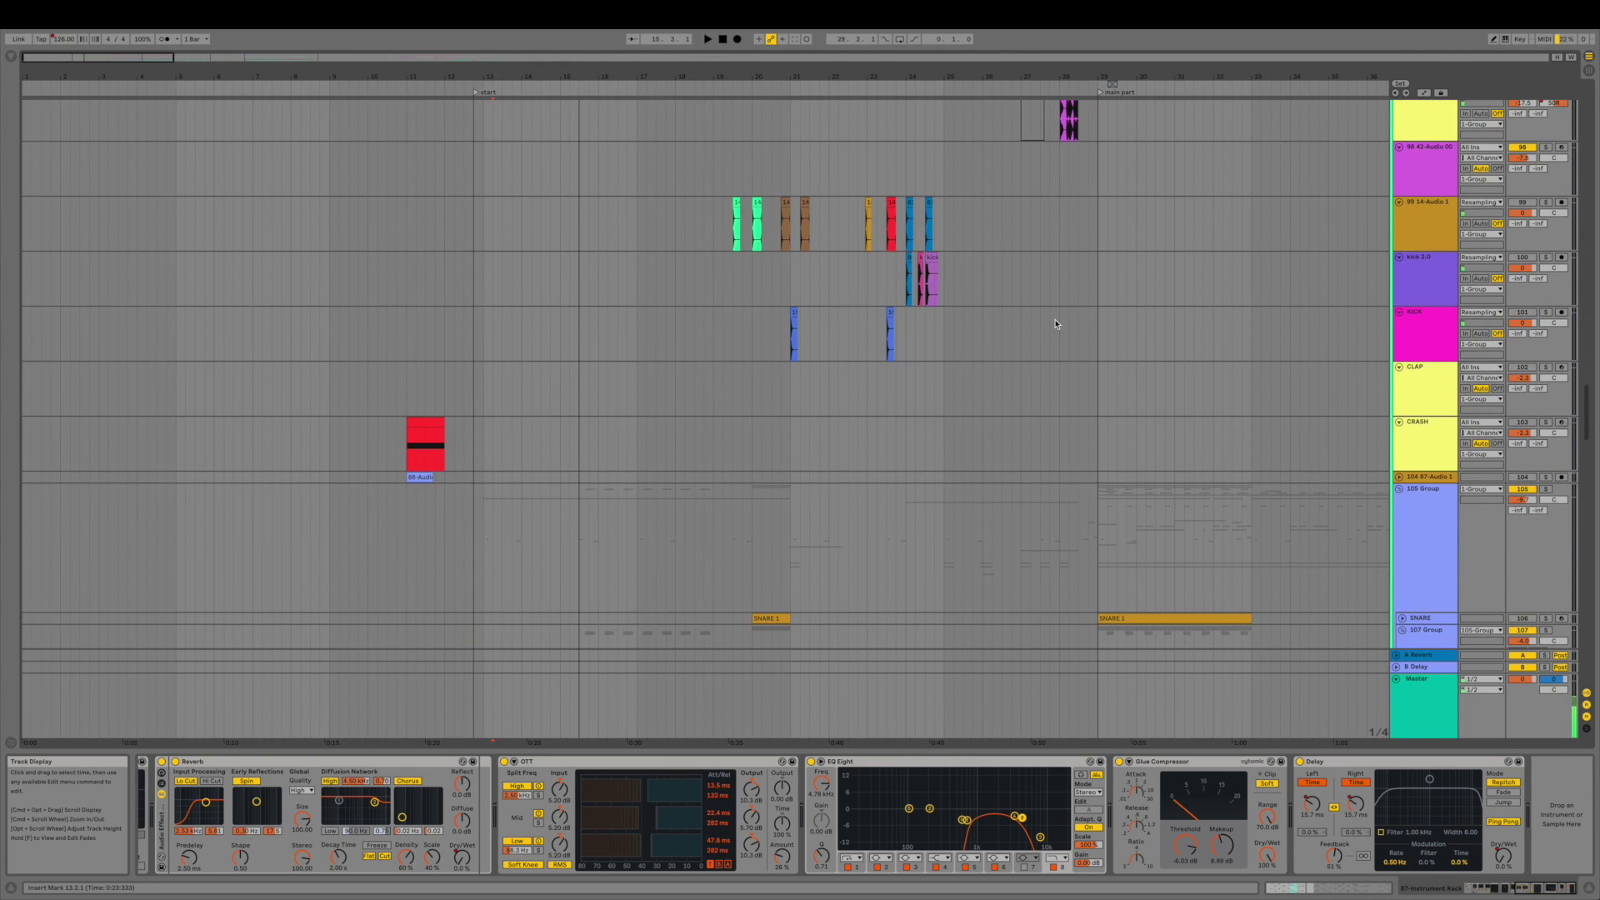
# - Play the first 34-15 clip on the 808 track
pyautogui.scroll(15, 1055, 325)
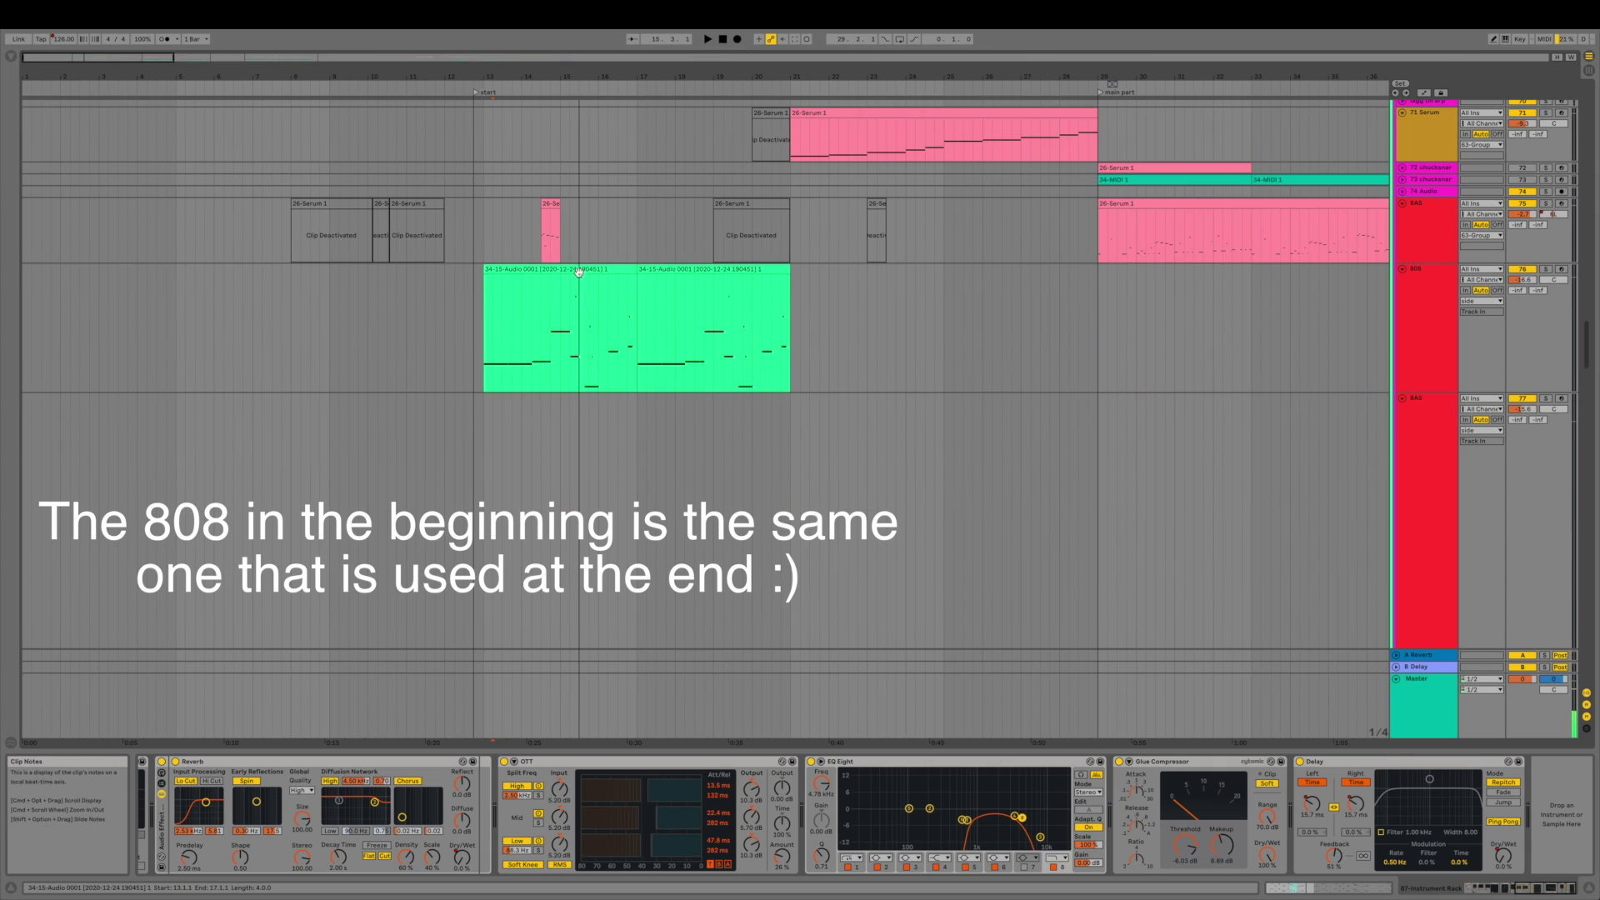
pyautogui.click(558, 334)
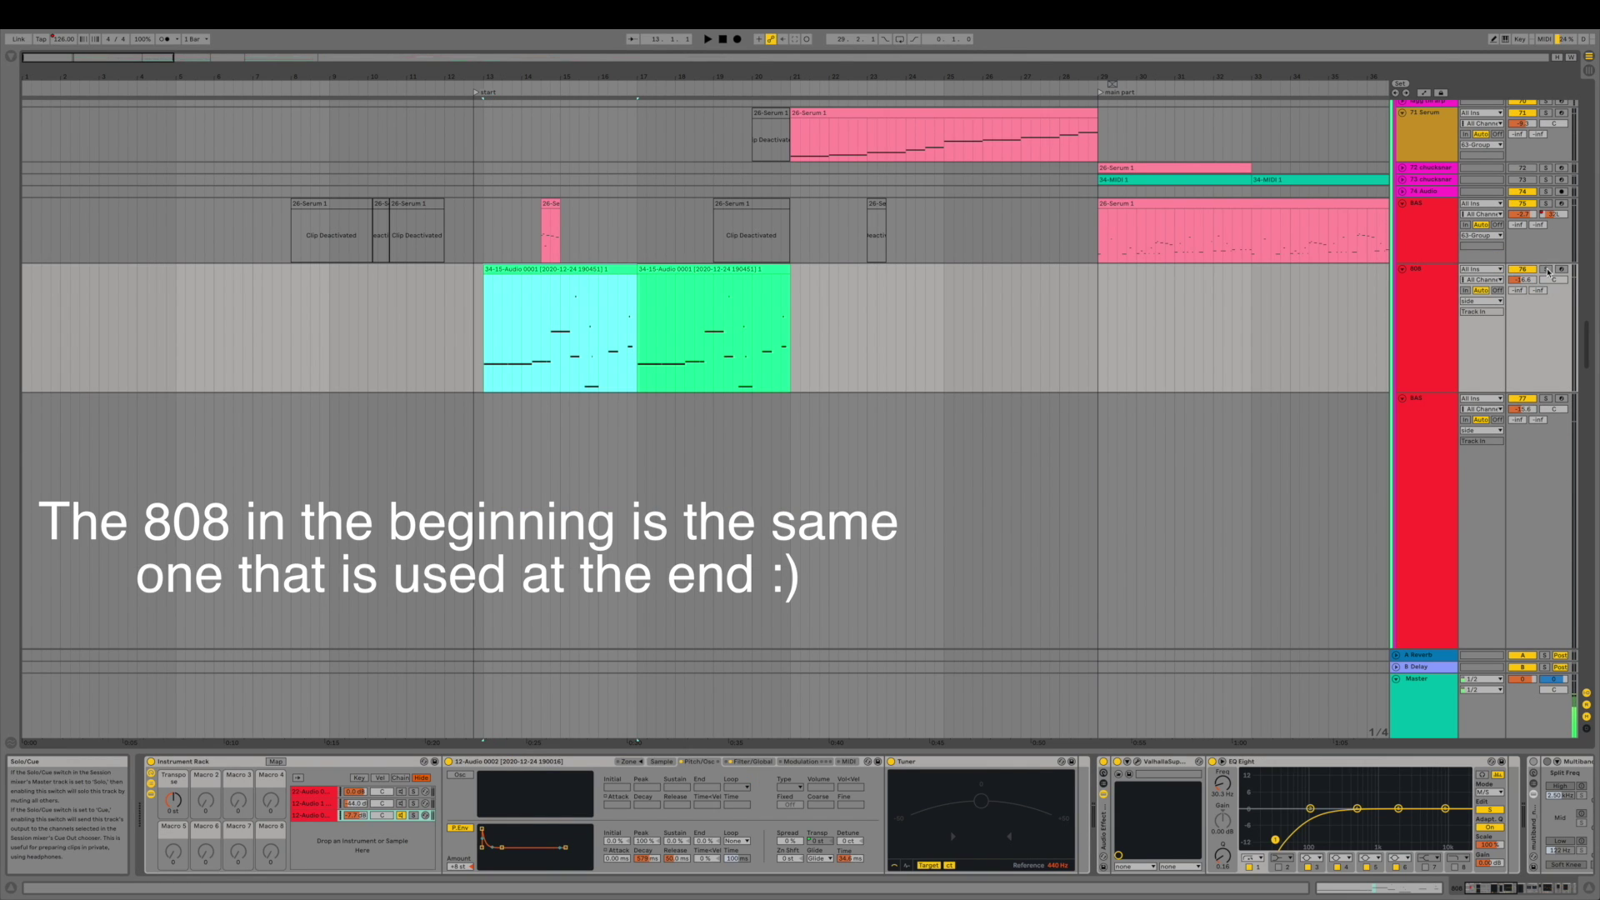
pyautogui.press('space')
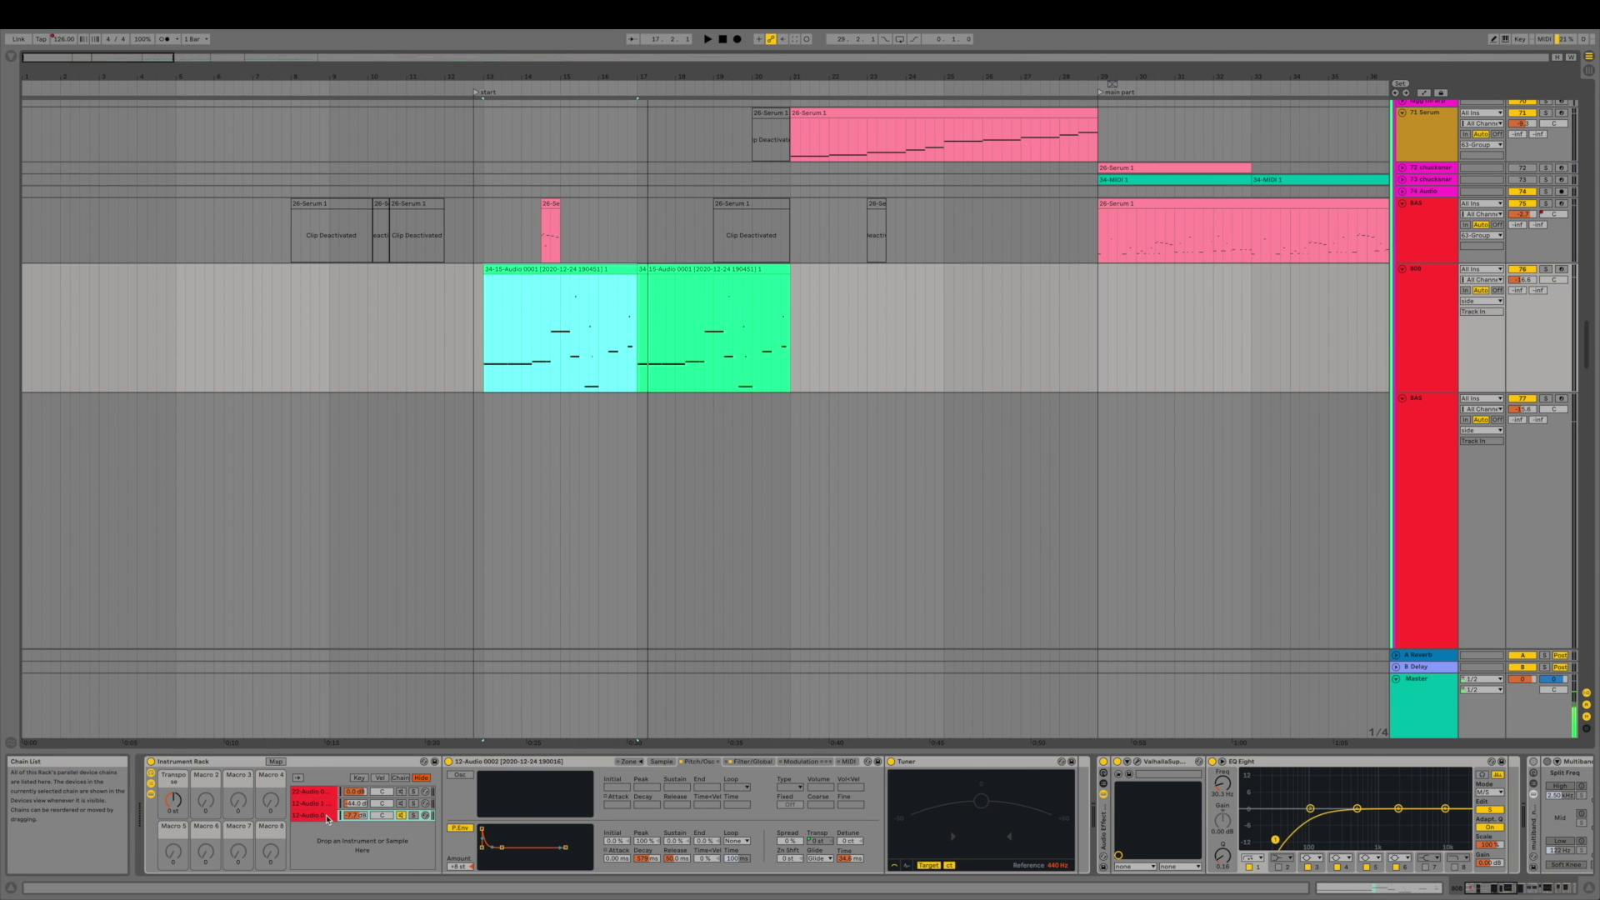
# - Zoom into the 12-Audio chain sampler's waveform, then show its Pitch/Osc settings
pyautogui.click(326, 816)
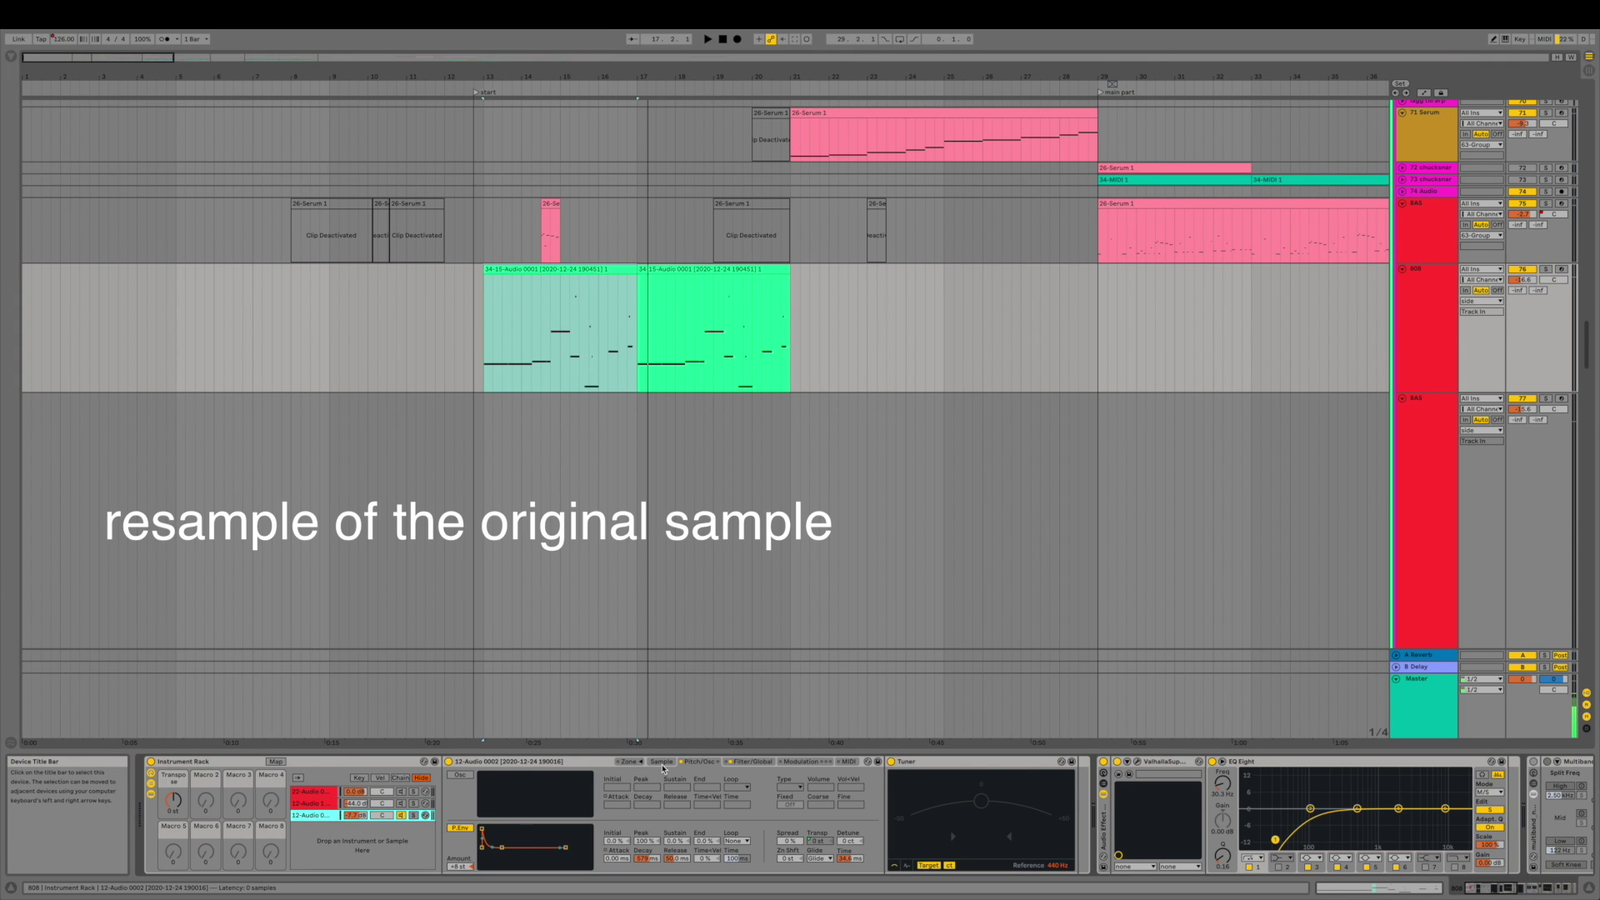
pyautogui.click(662, 769)
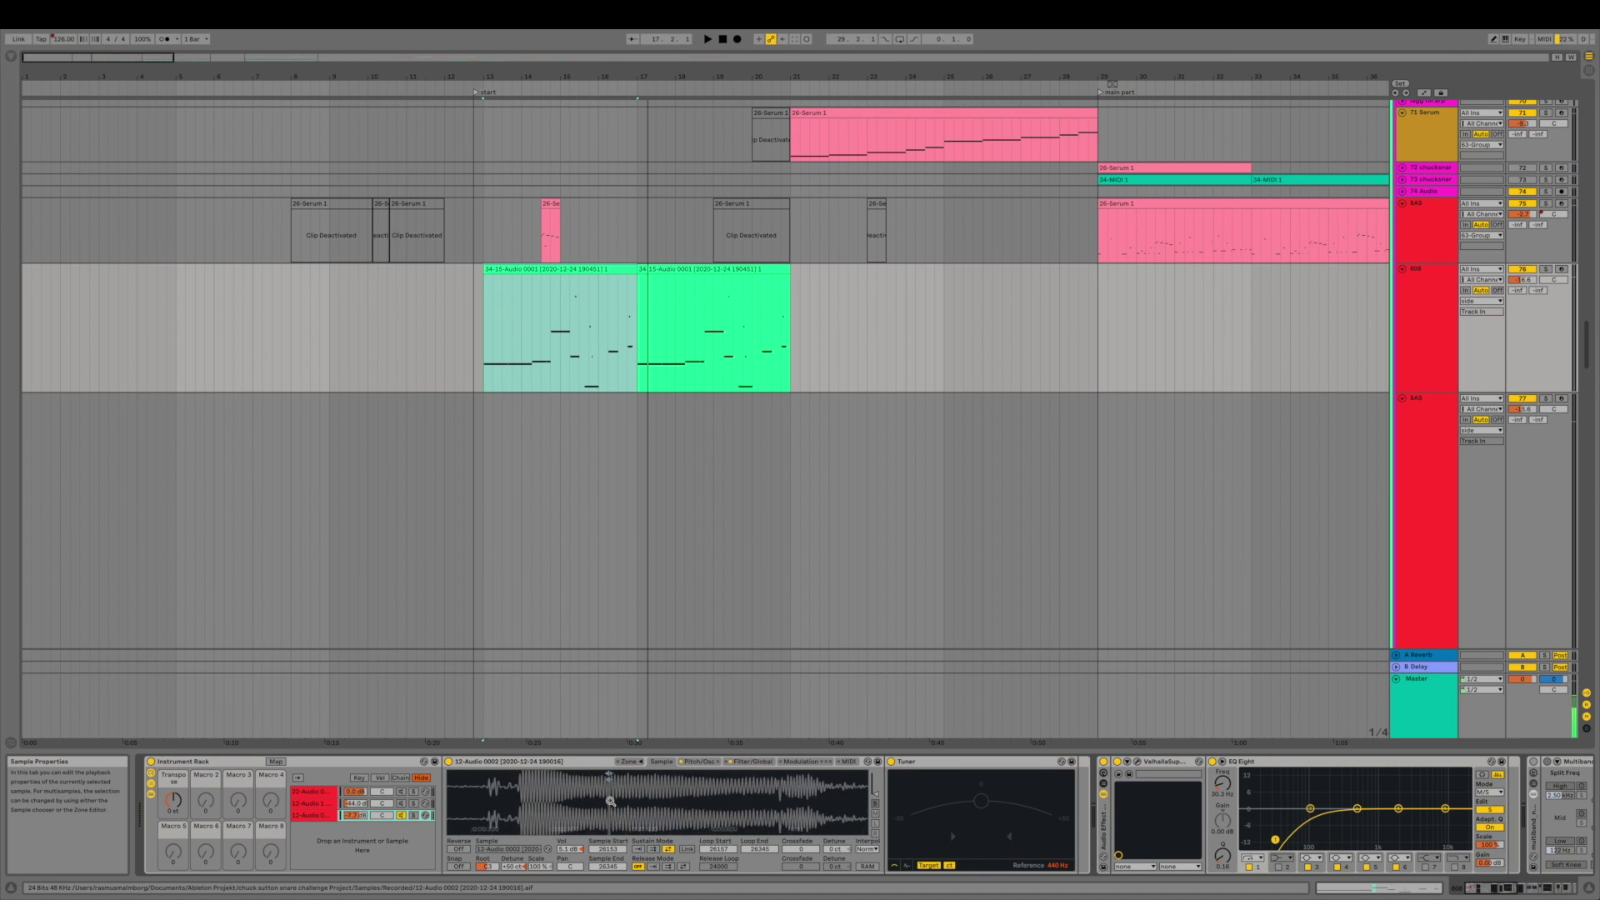
pyautogui.scroll(10, 610, 801)
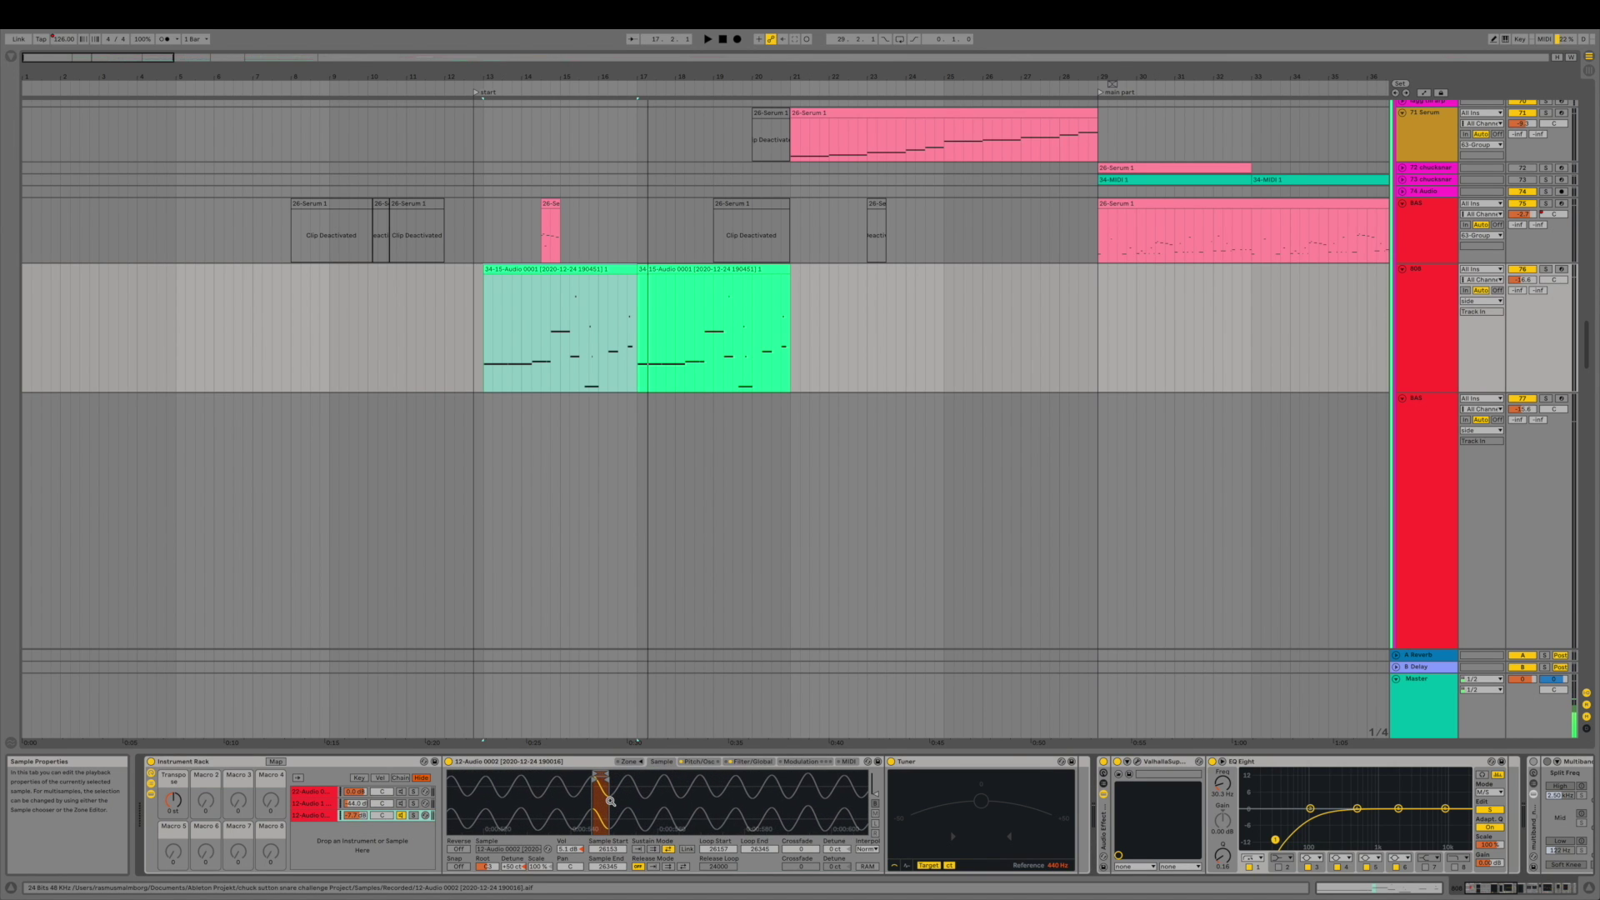
pyautogui.hscroll(10, 1126, 796)
pyautogui.hscroll(-10, 1126, 796)
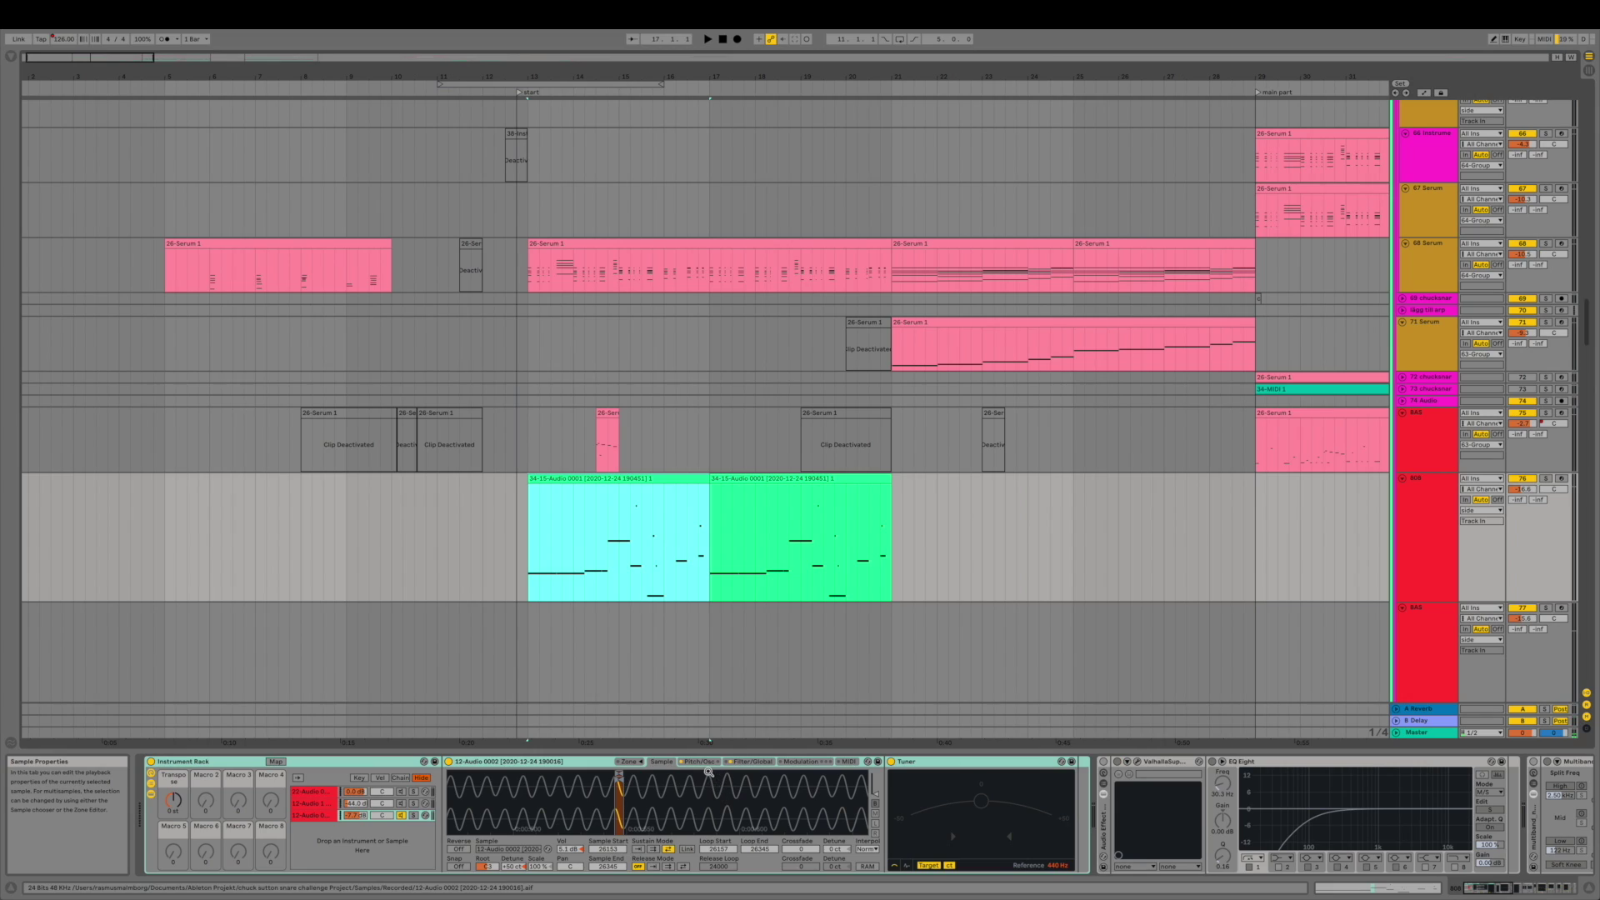
pyautogui.click(702, 762)
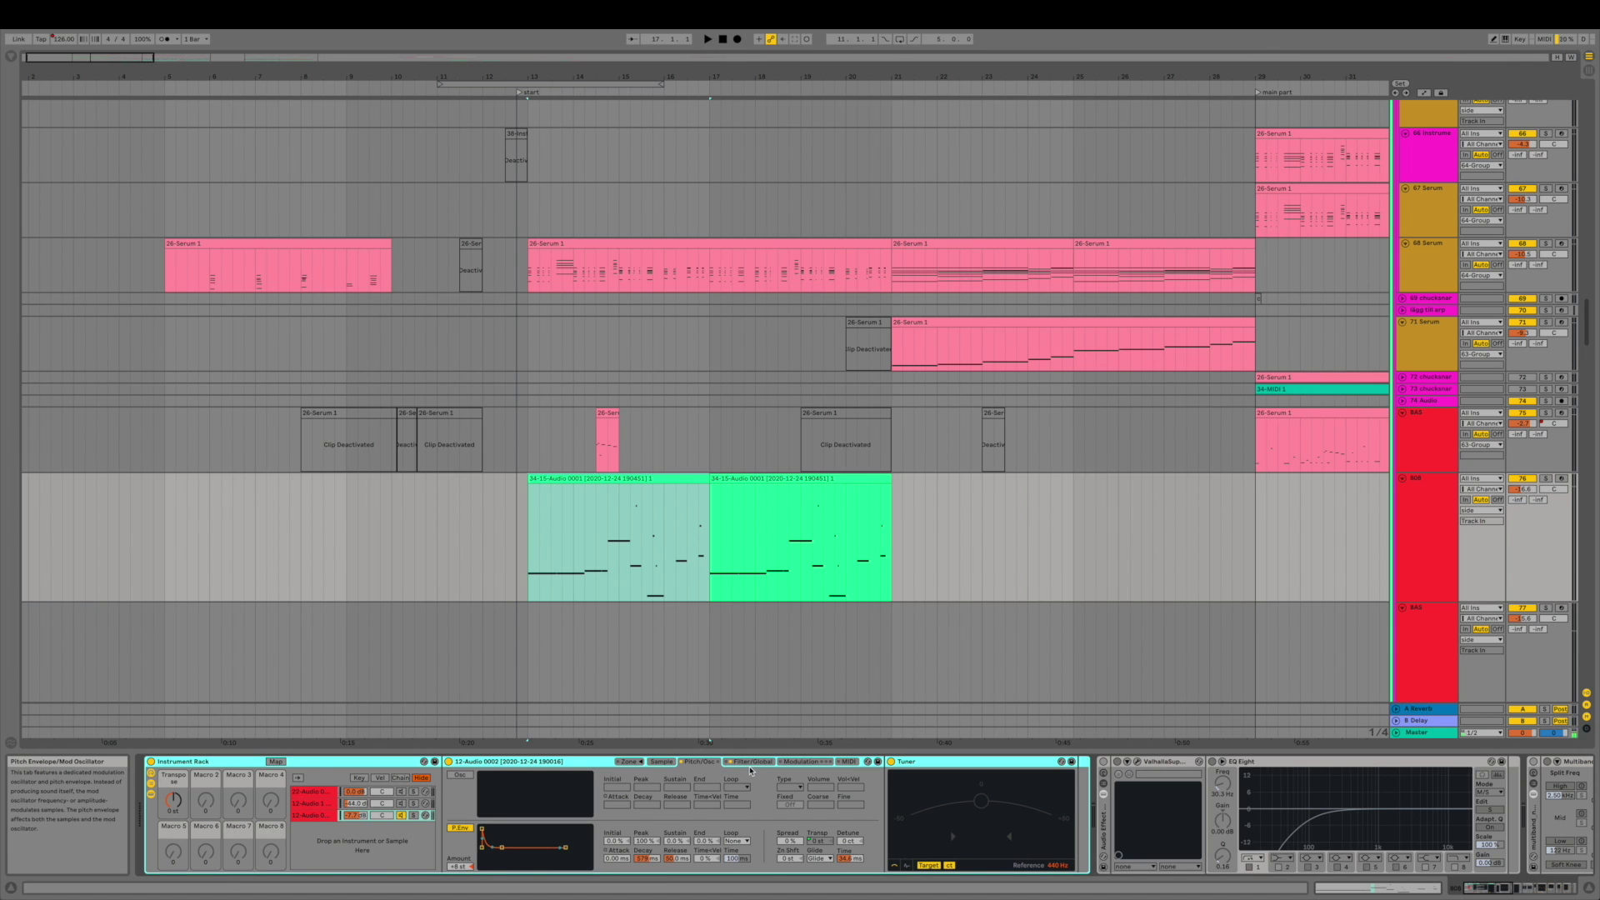
# - Open the 808 clip's Valhalla Supermassive window, then close it and move to track 93's Simpler
pyautogui.click(646, 533)
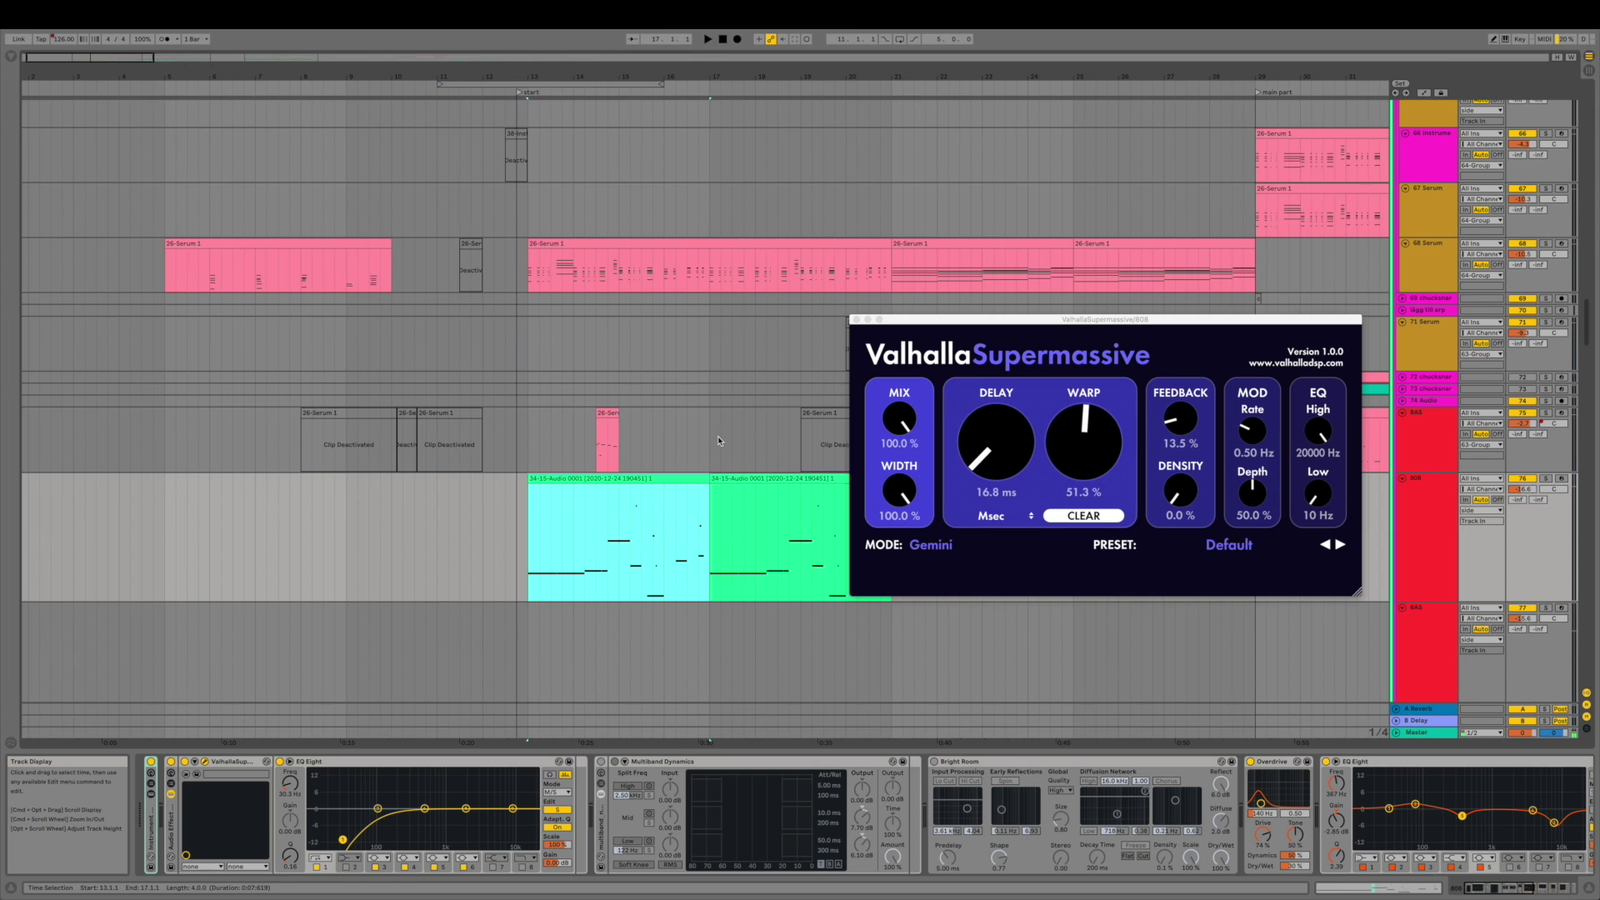
pyautogui.click(622, 480)
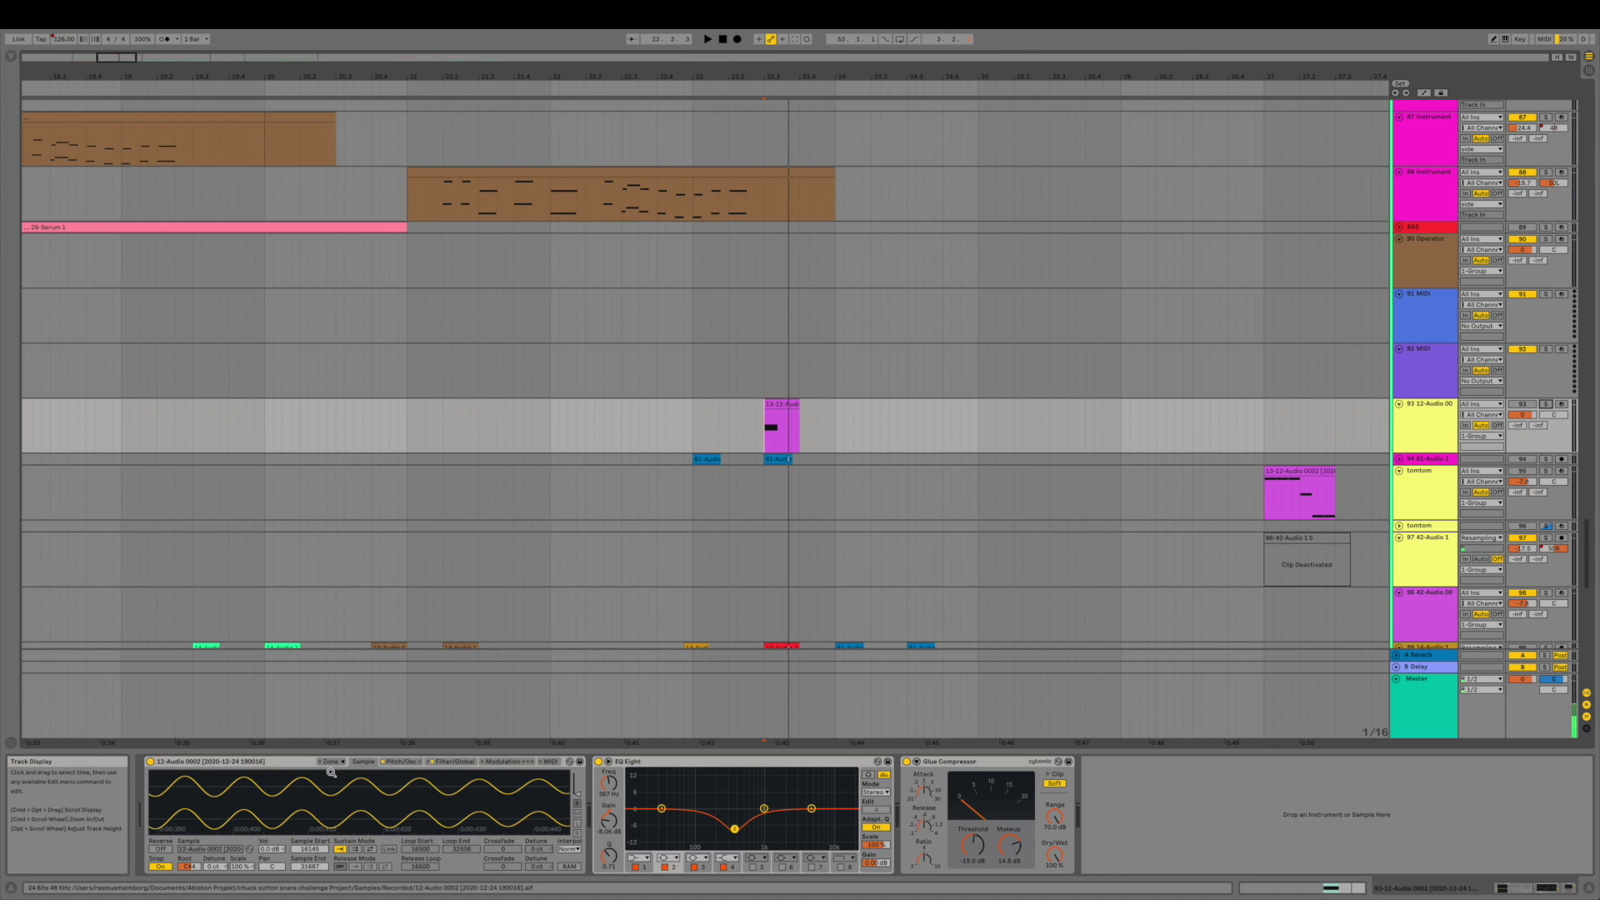
# - Zoom and scroll track 93's sine waveform, then set the play position in the 13-12-Audio clip
pyautogui.scroll(-5, 314, 792)
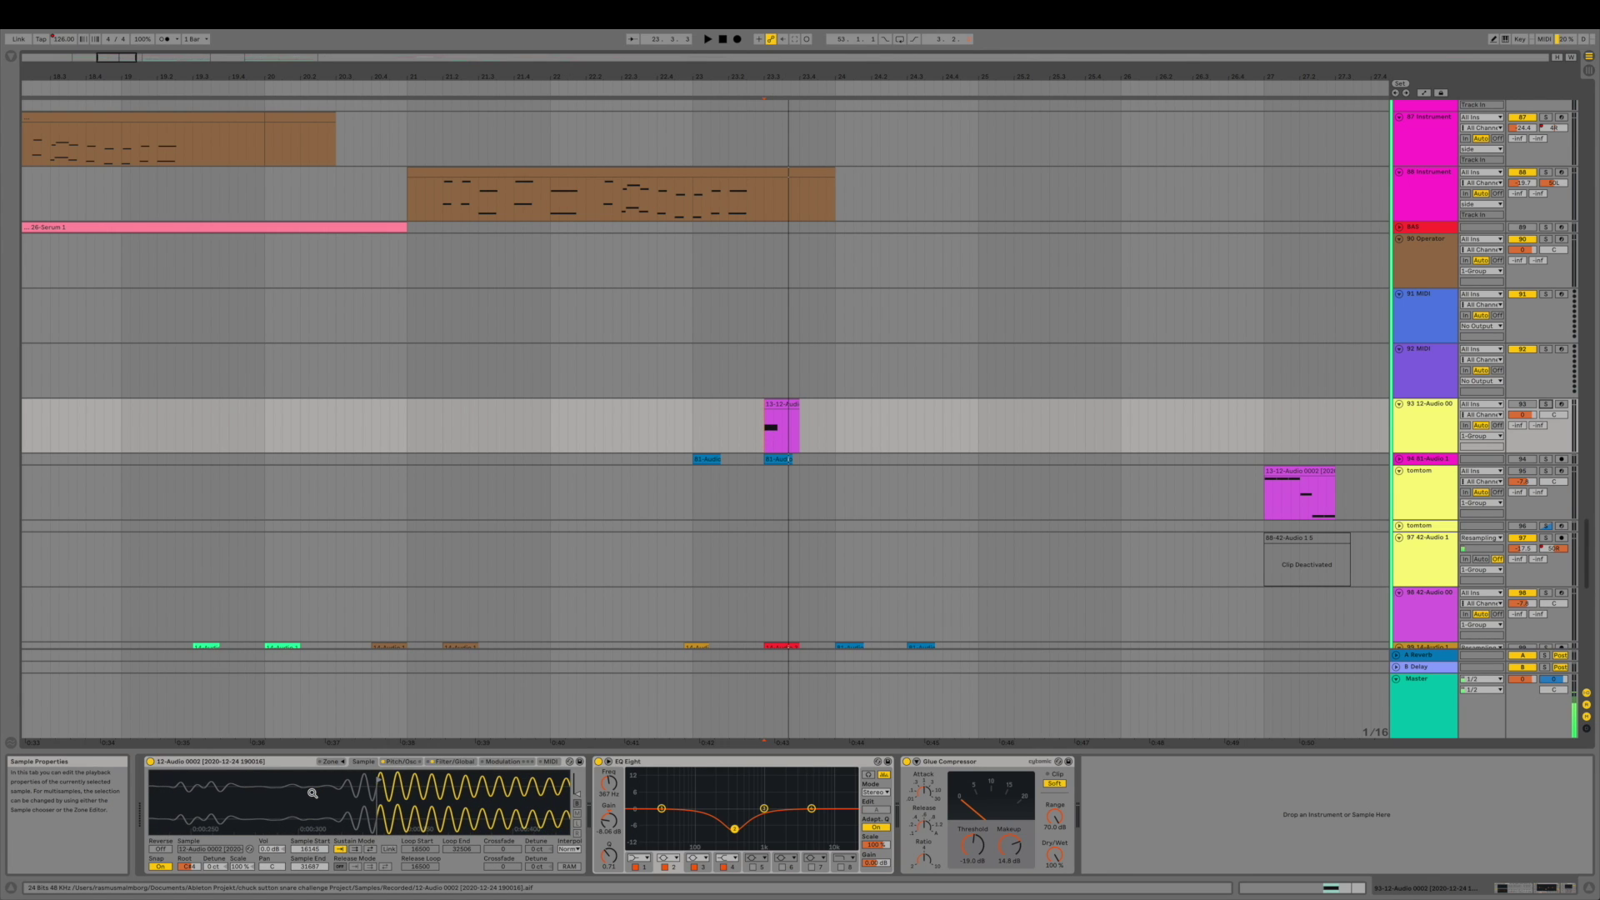
pyautogui.hscroll(5, 312, 792)
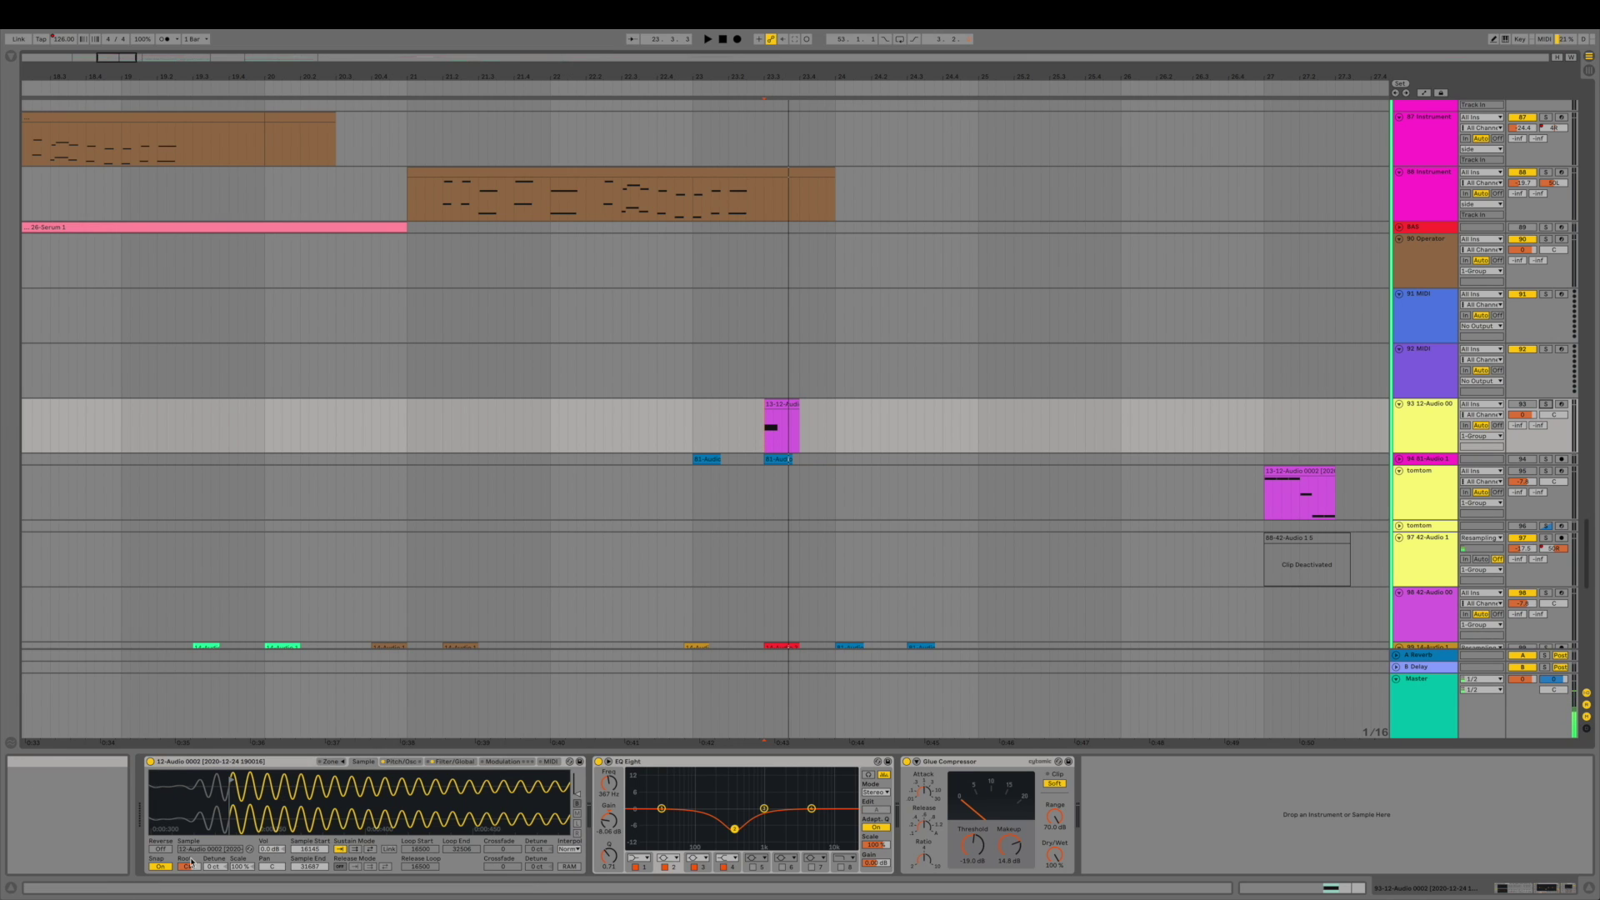
pyautogui.click(779, 406)
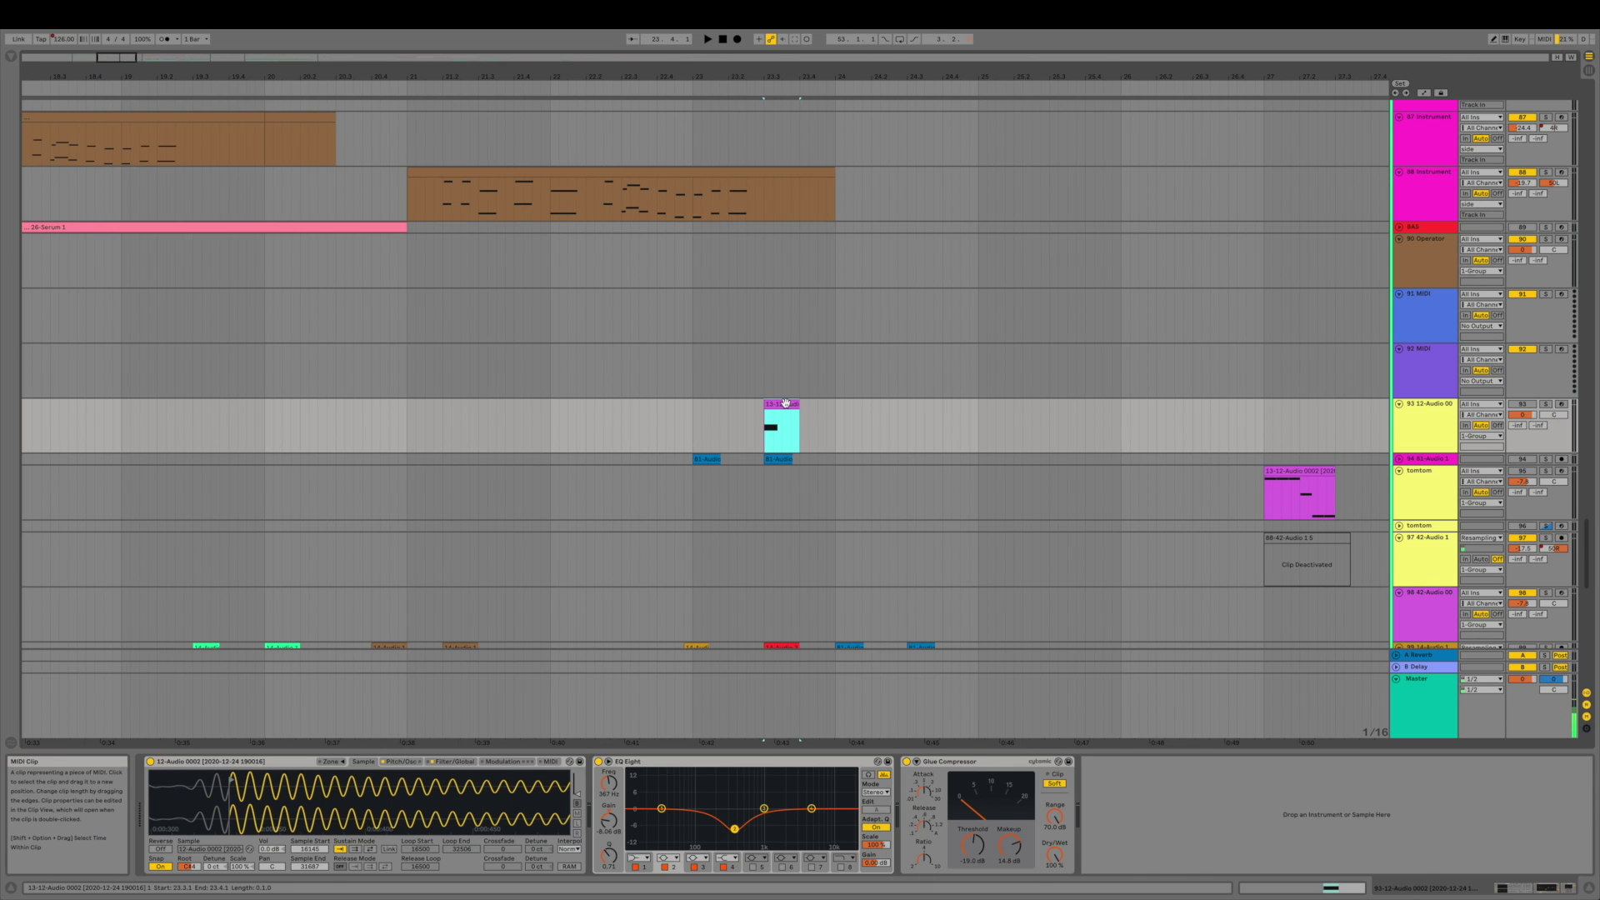
pyautogui.click(830, 413)
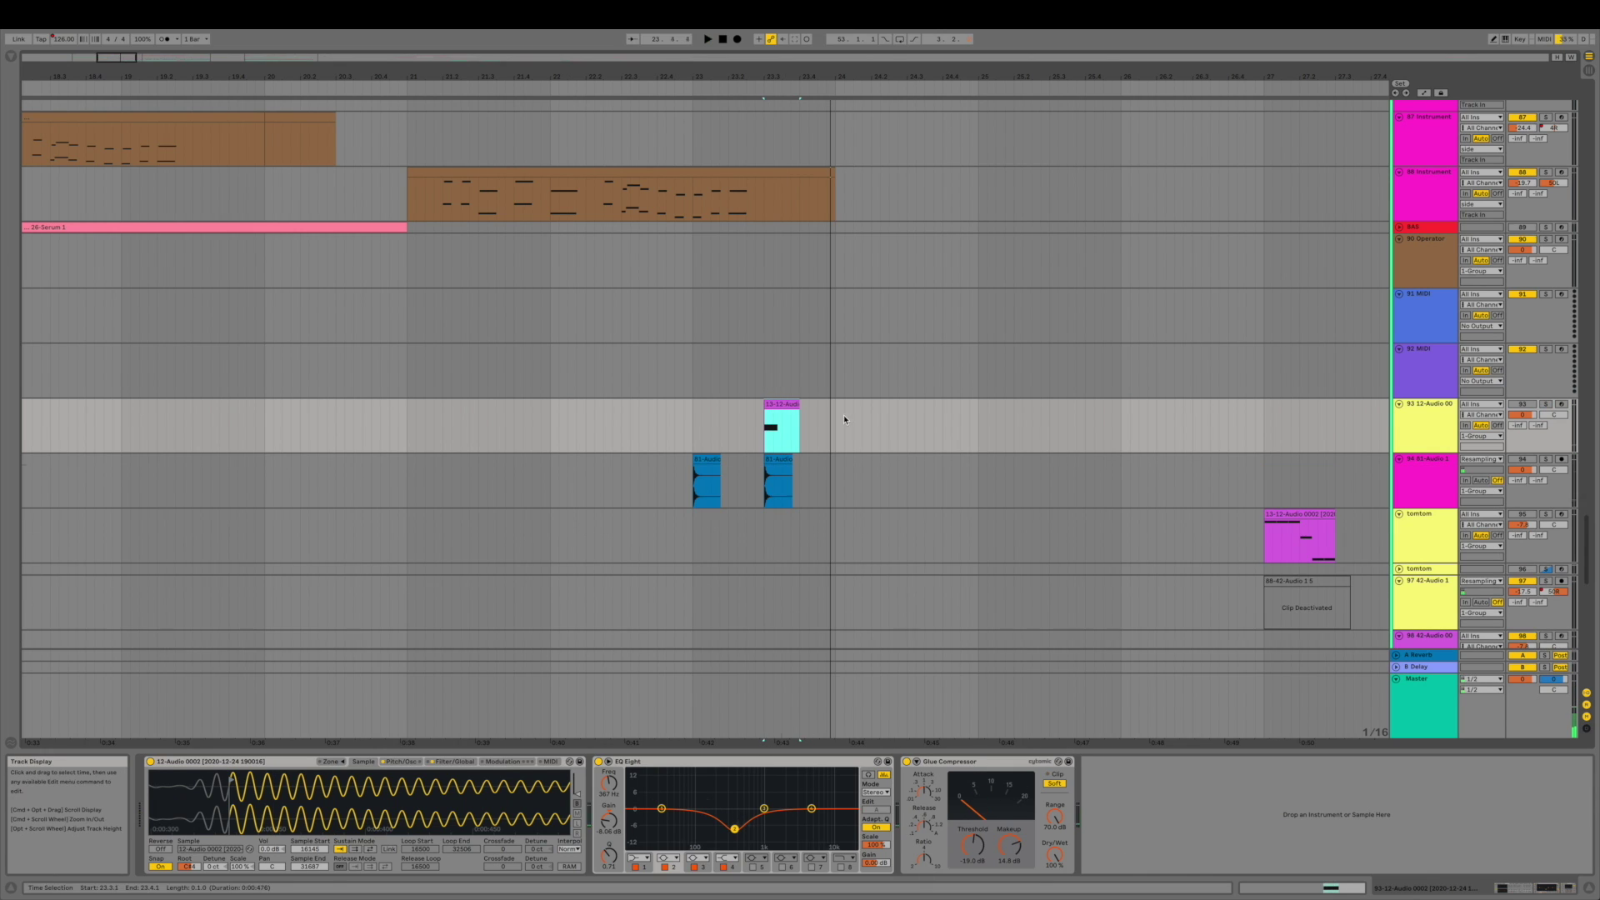
# - Solo track 94, then play track 150's first 34-15-Audio clip and view Simpler's Pitch/Osc settings
pyautogui.click(1546, 461)
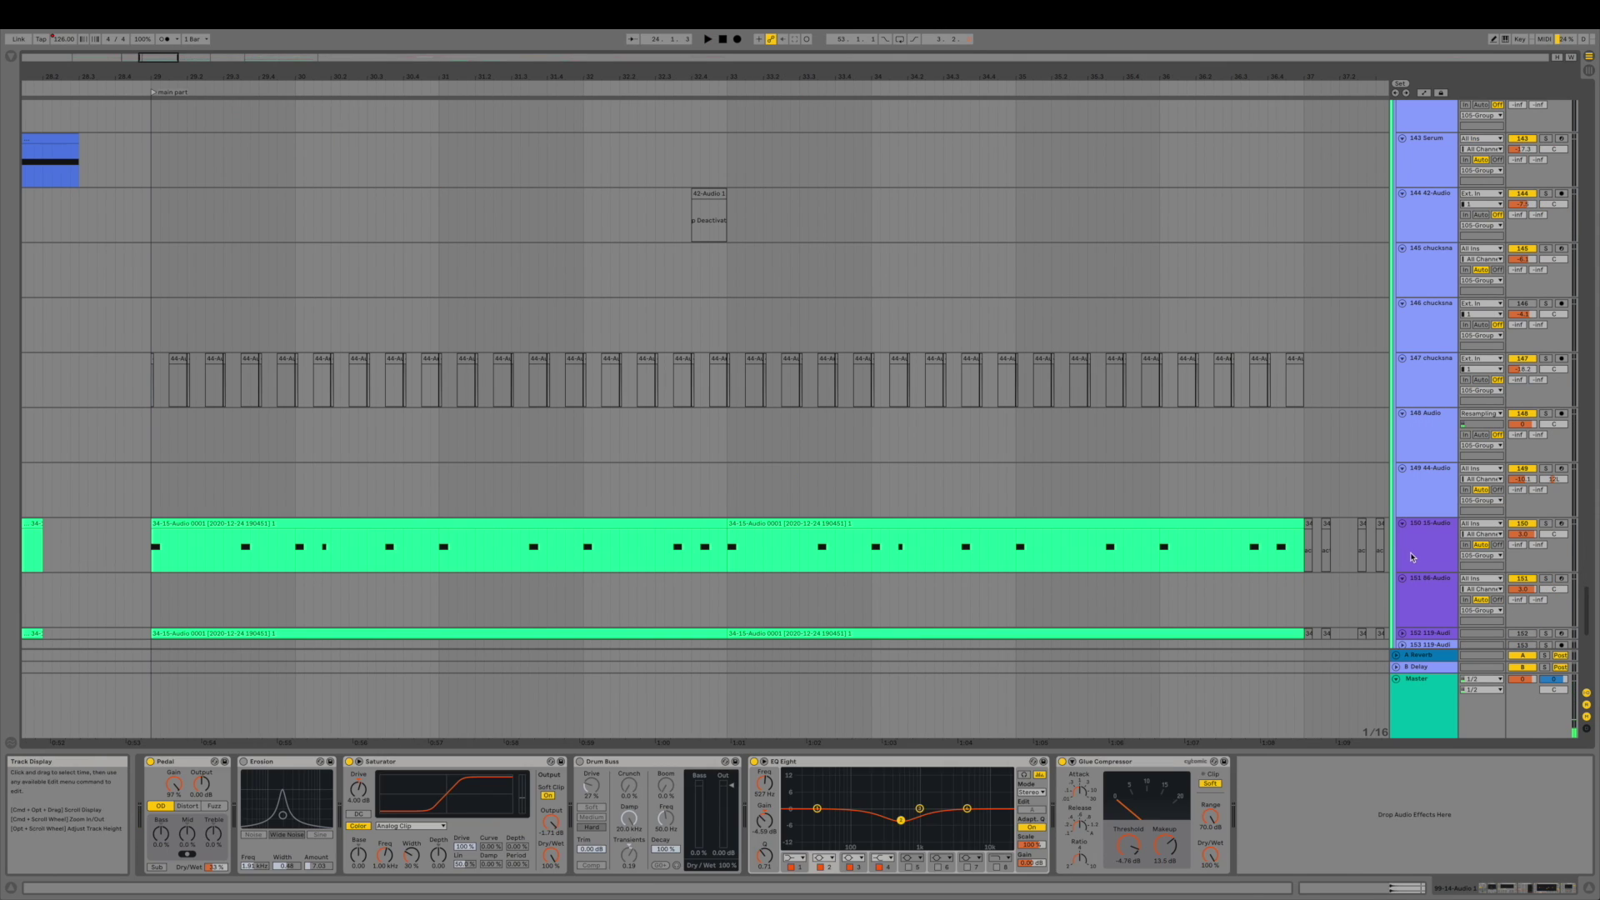
pyautogui.click(1413, 557)
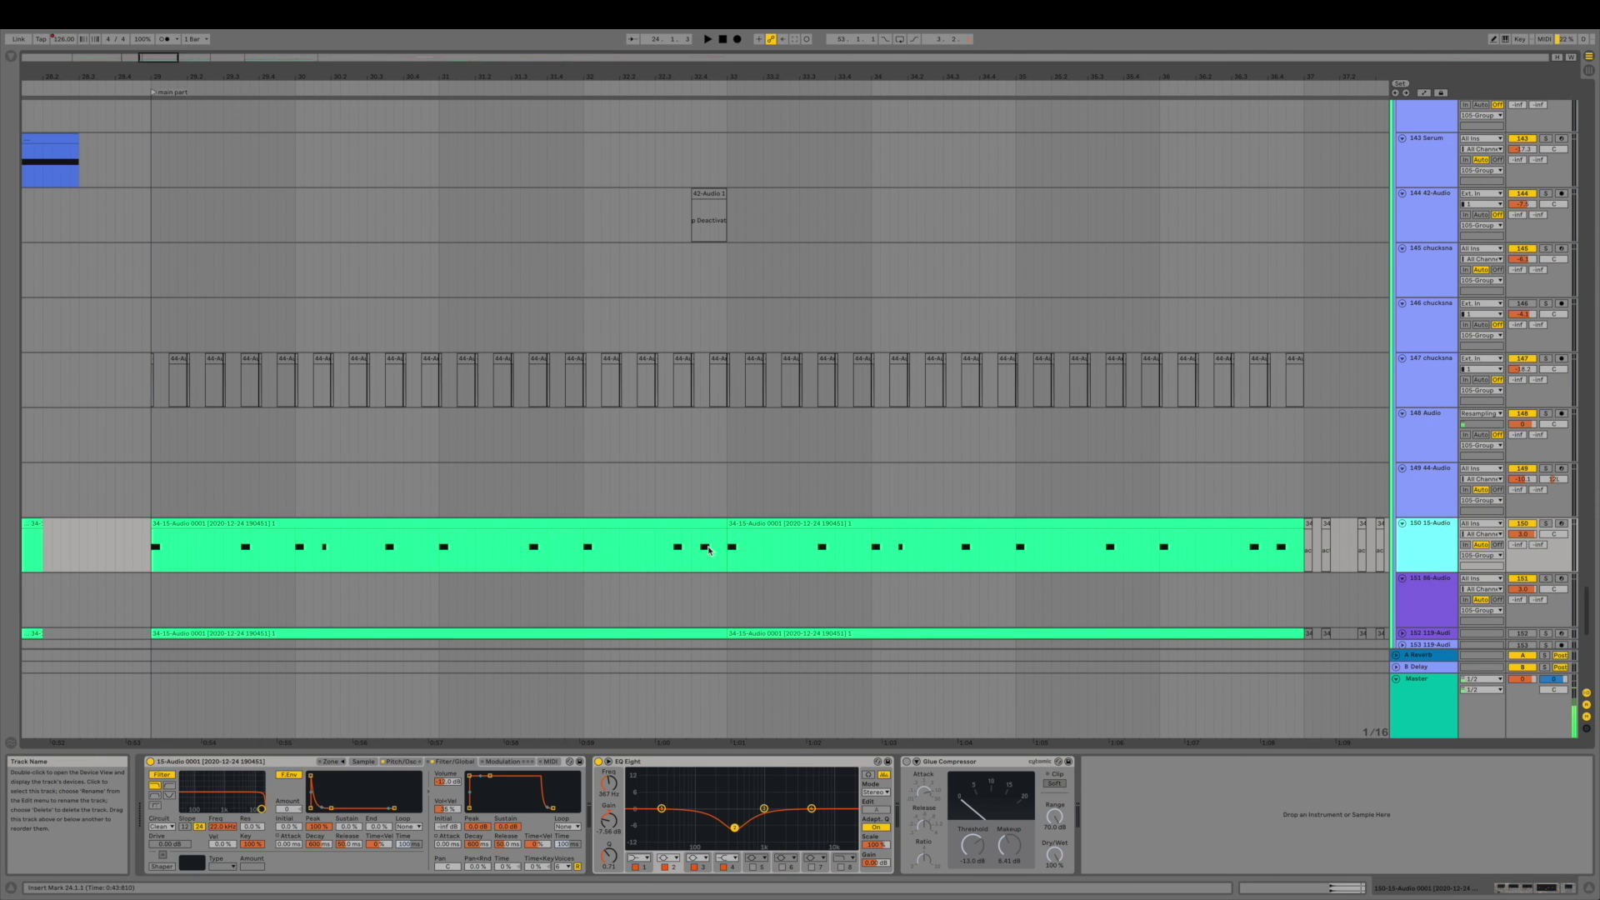
pyautogui.click(315, 525)
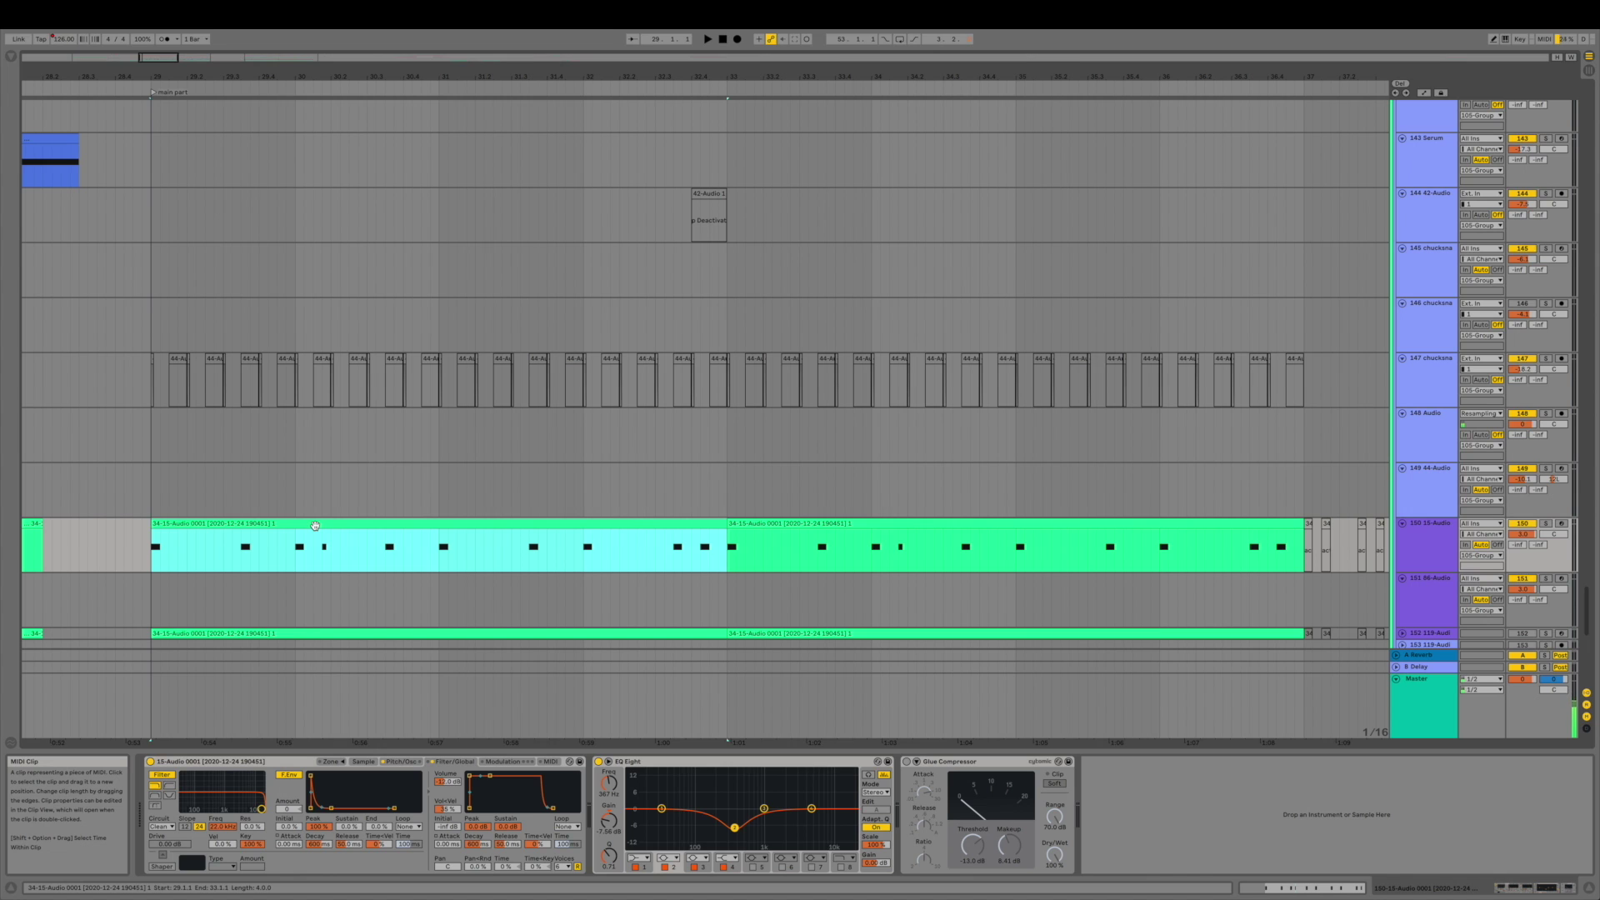
pyautogui.press('space')
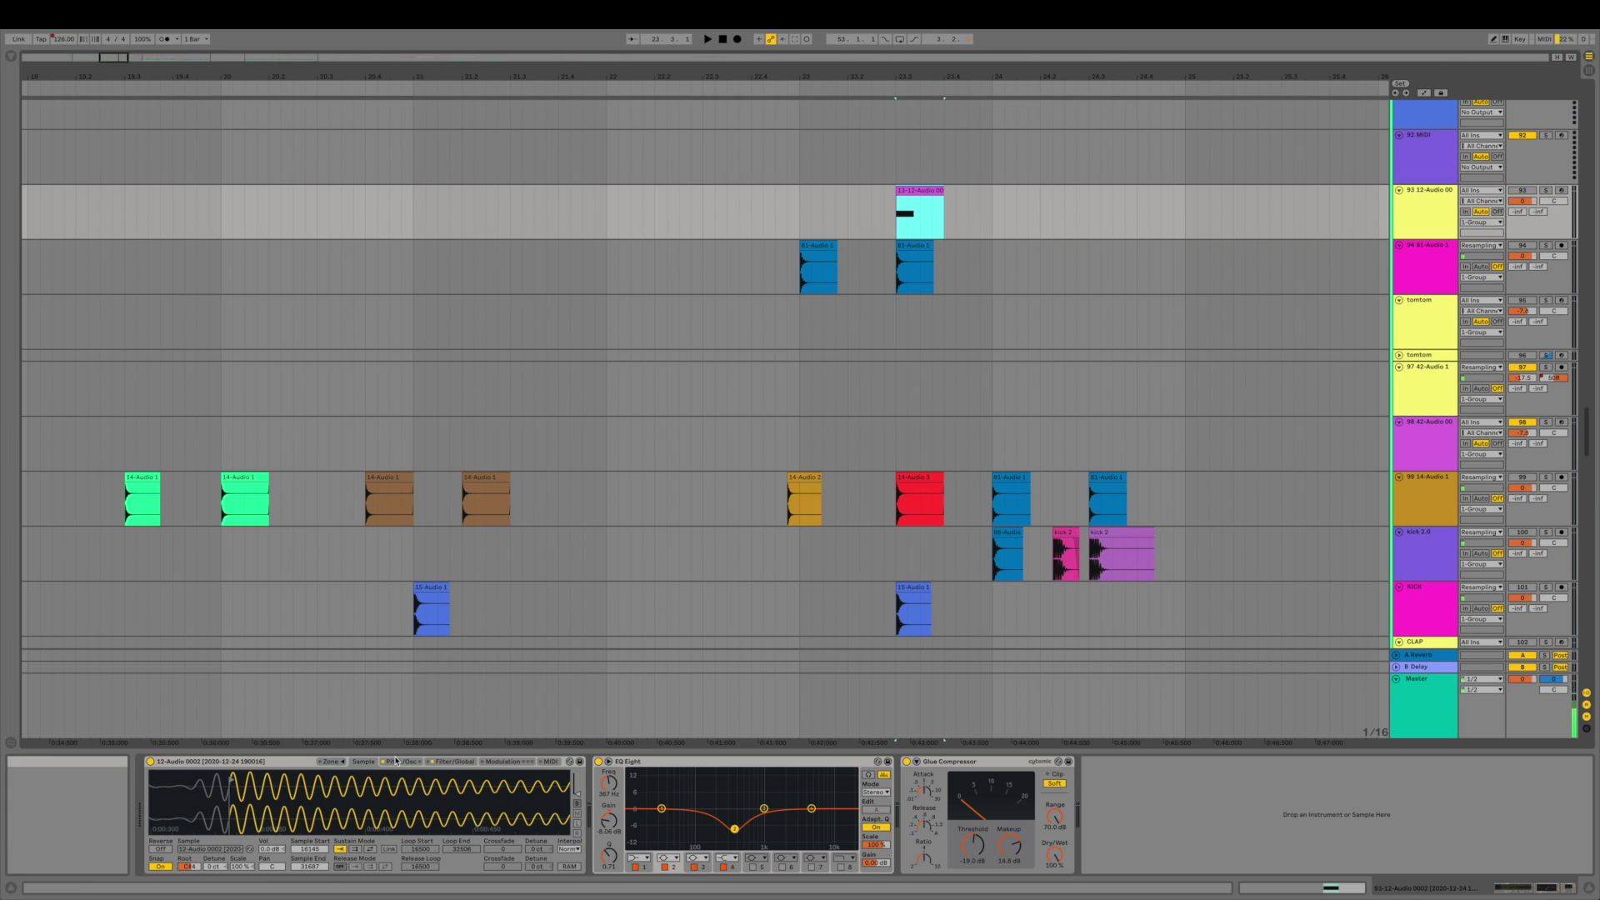
pyautogui.click(397, 763)
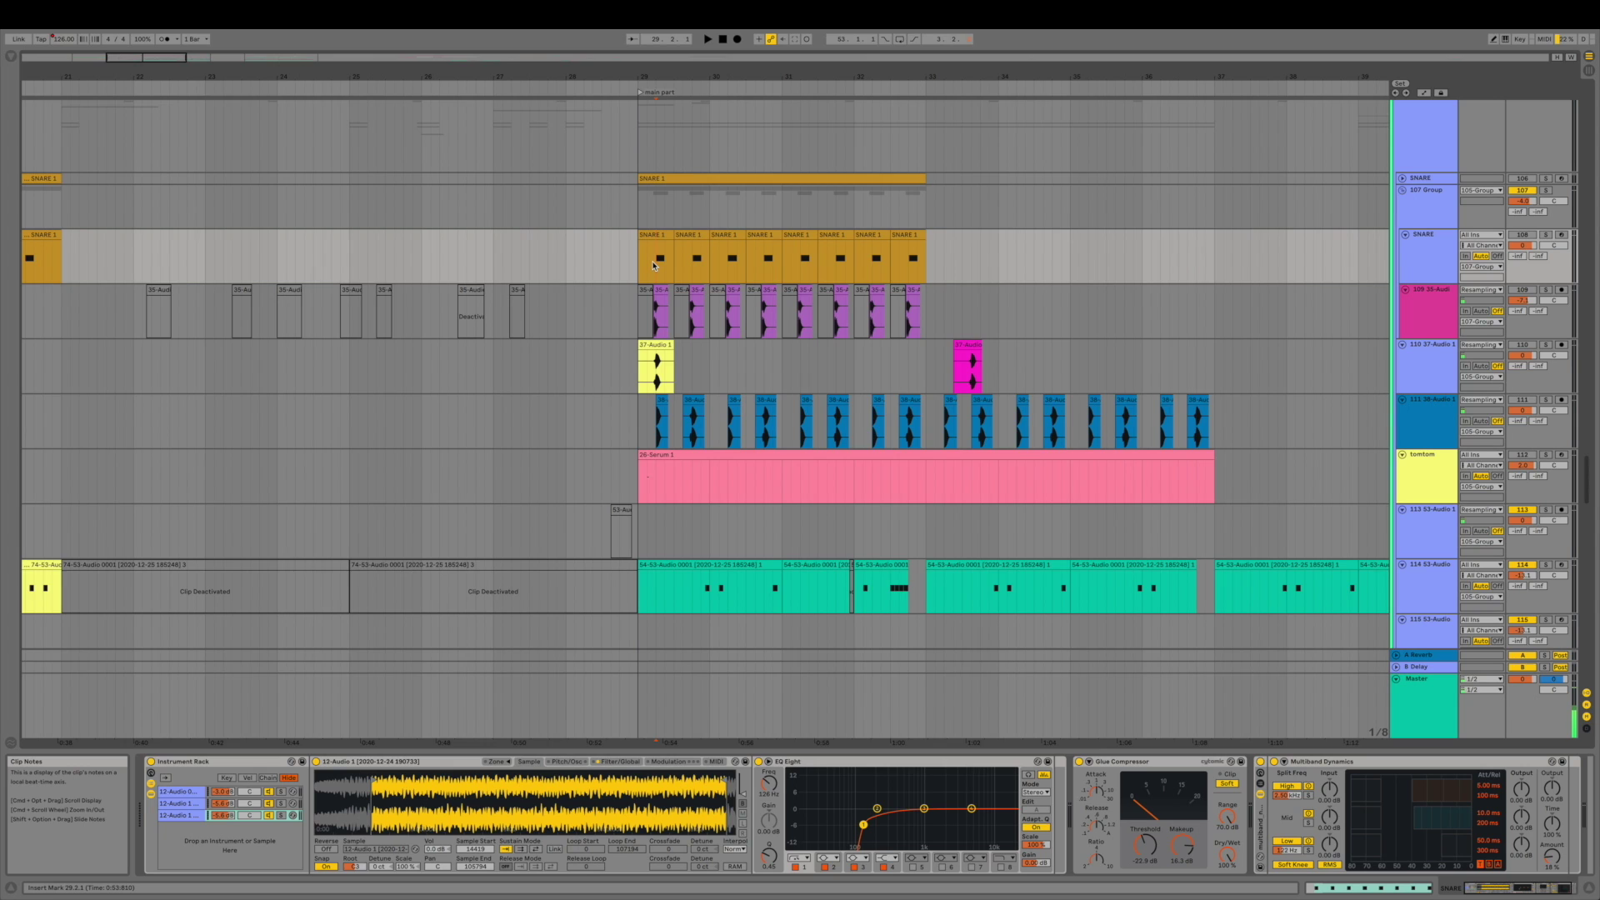
# - Loop the SNARE beat from 29.2.1 to 29.3.1
pyautogui.scroll(3, 654, 265)
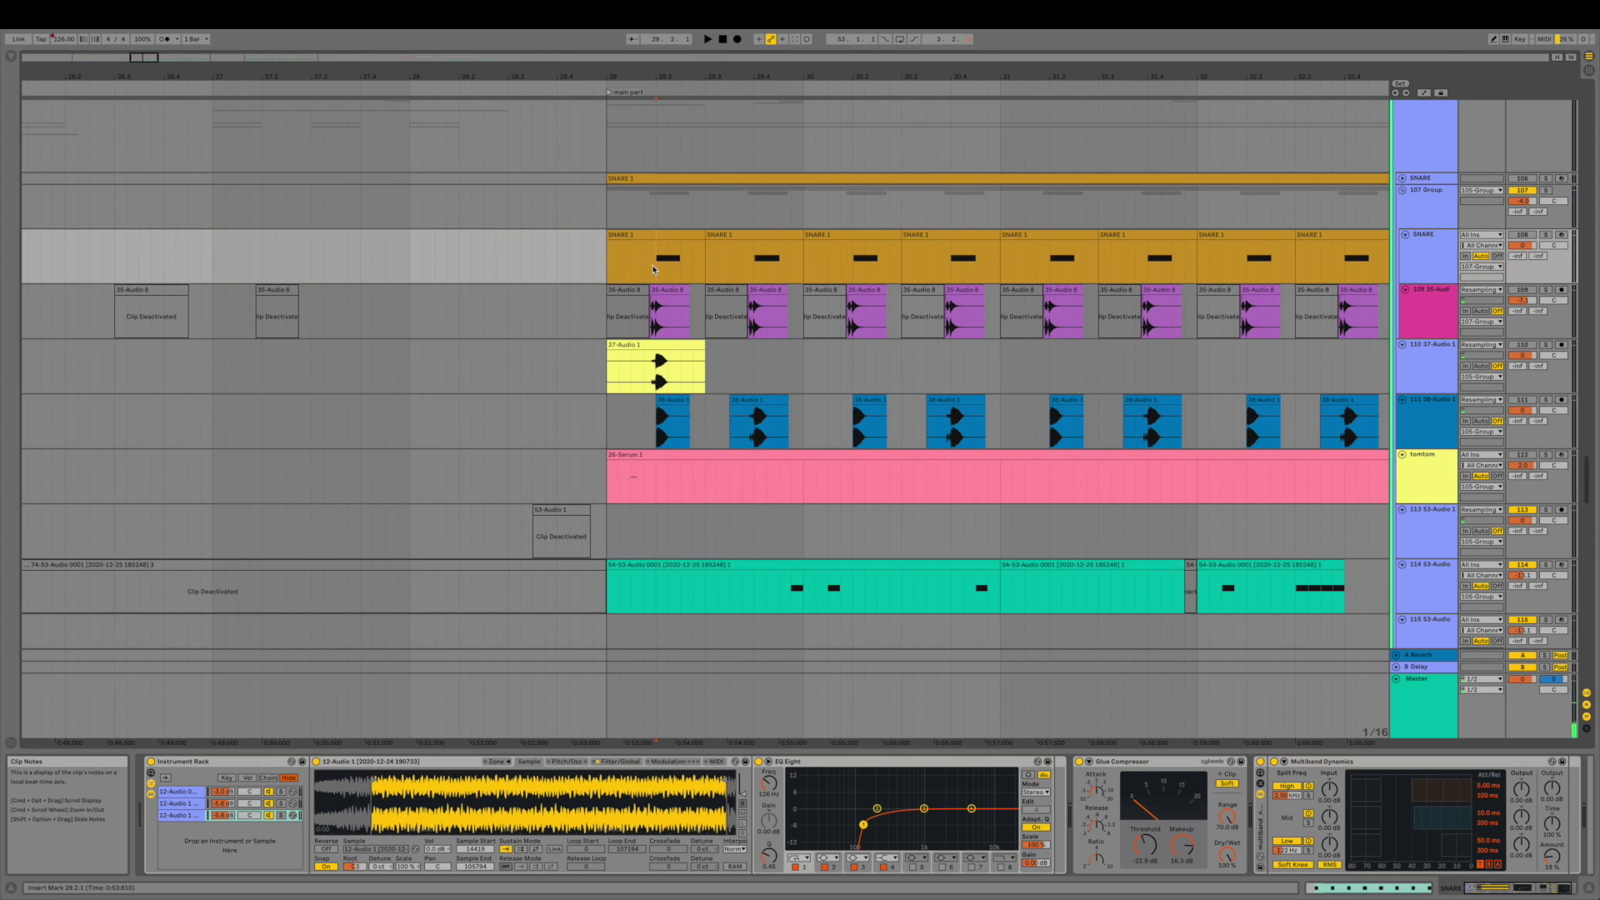
pyautogui.moveTo(654, 269); pyautogui.dragTo(702, 269)
pyautogui.press('super+l')
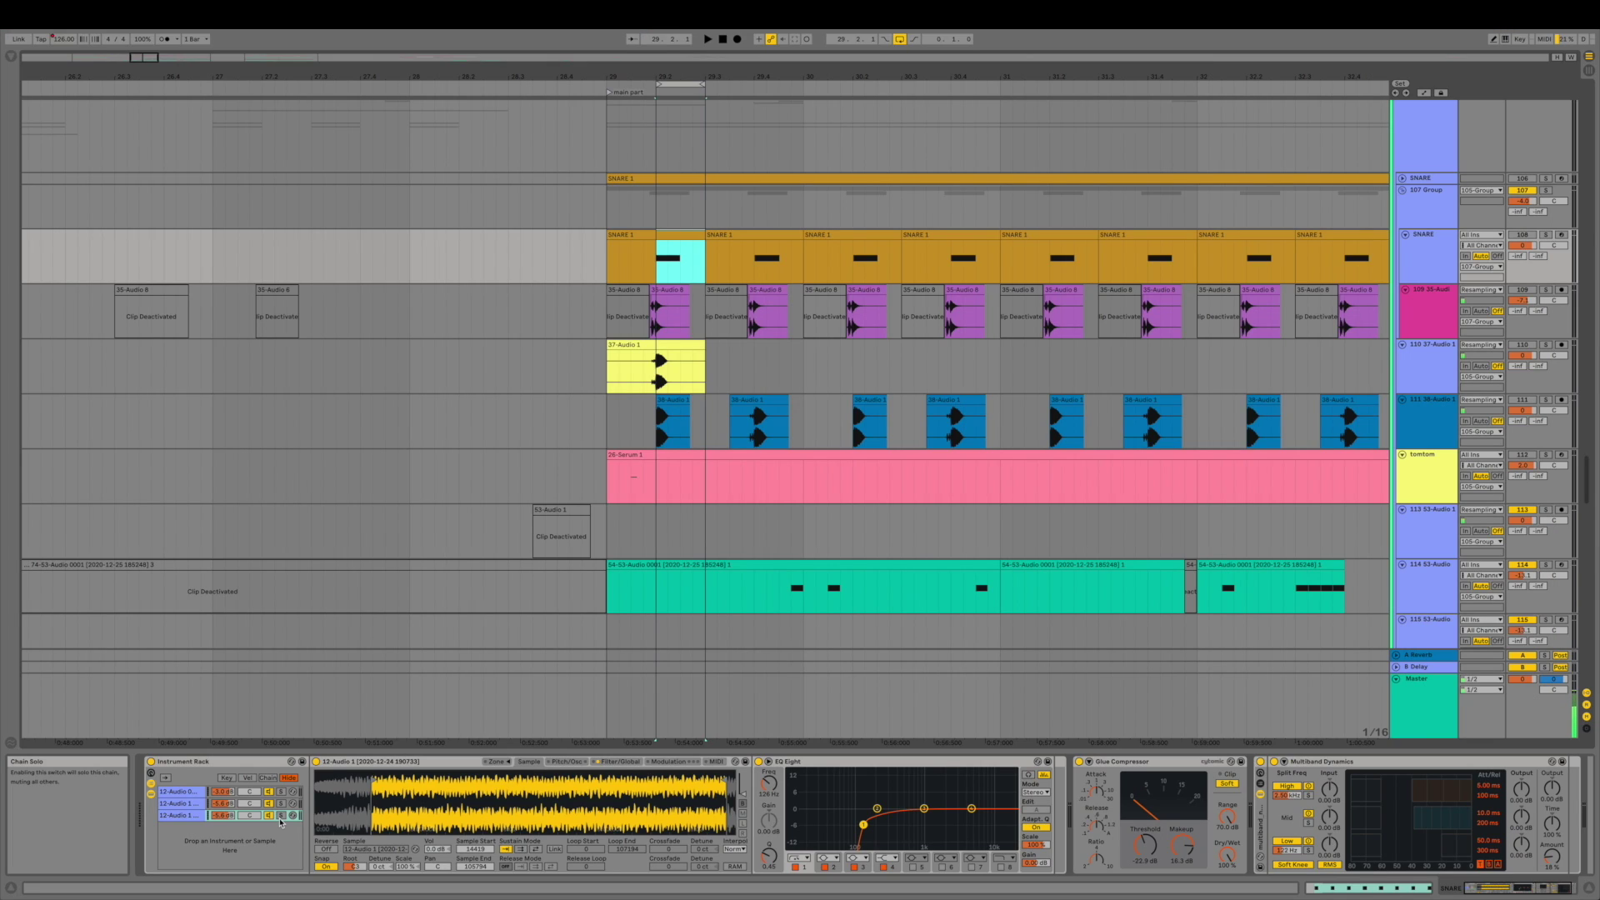
# - Solo and audition the snare rack's layers, including 12-Audio 1, then fold and unfold the rack
pyautogui.click(280, 817)
pyautogui.click(188, 804)
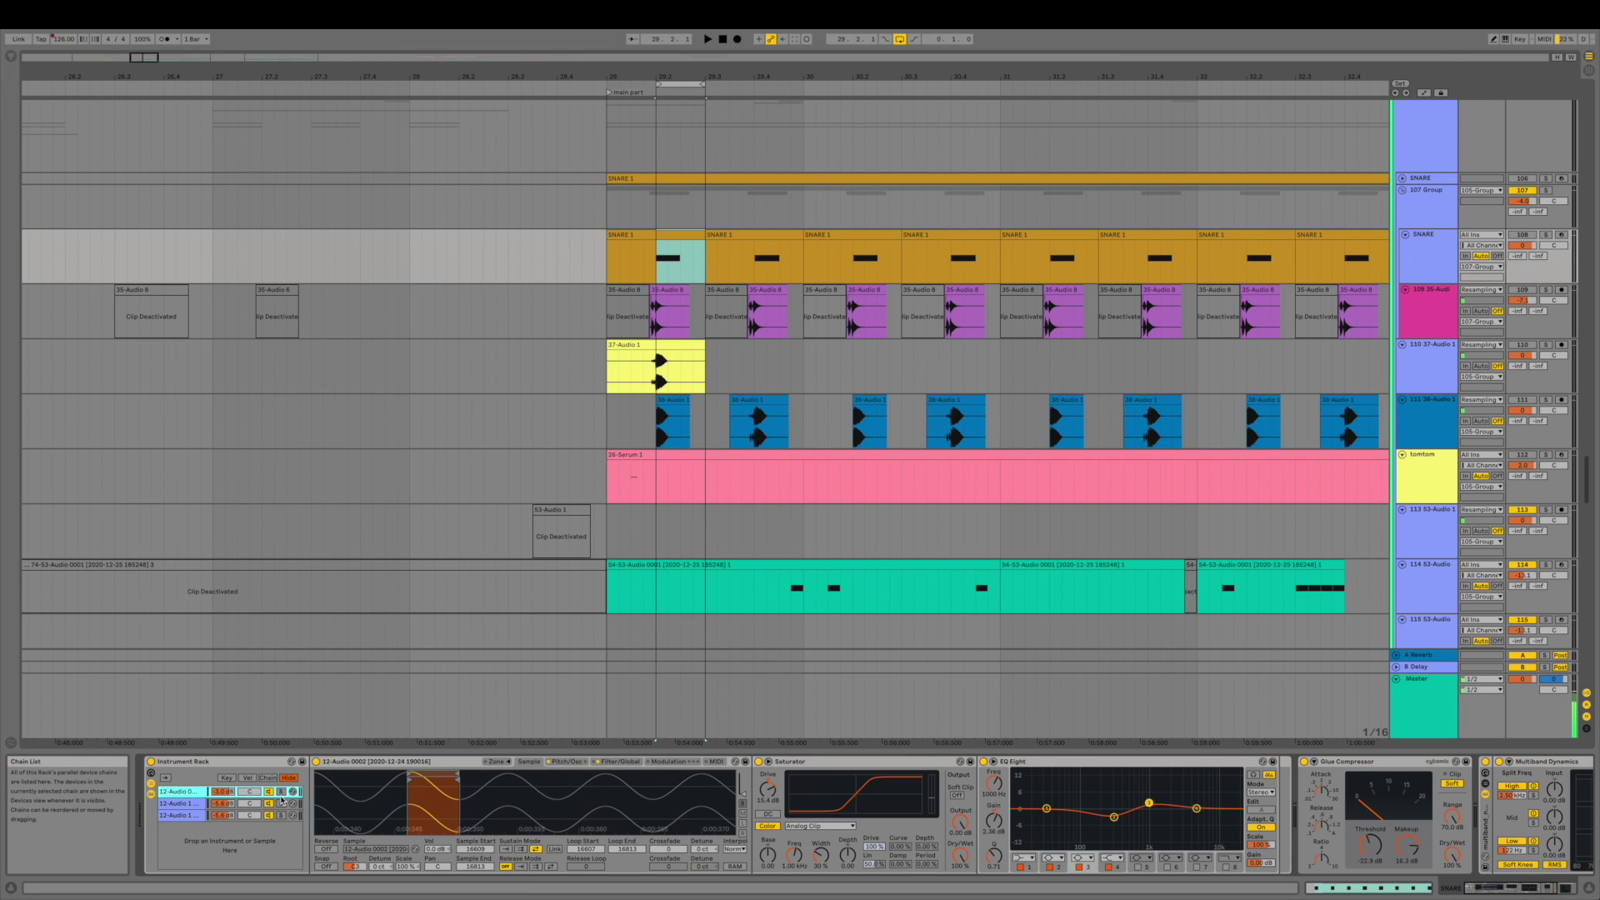
pyautogui.press('space')
pyautogui.click(282, 802)
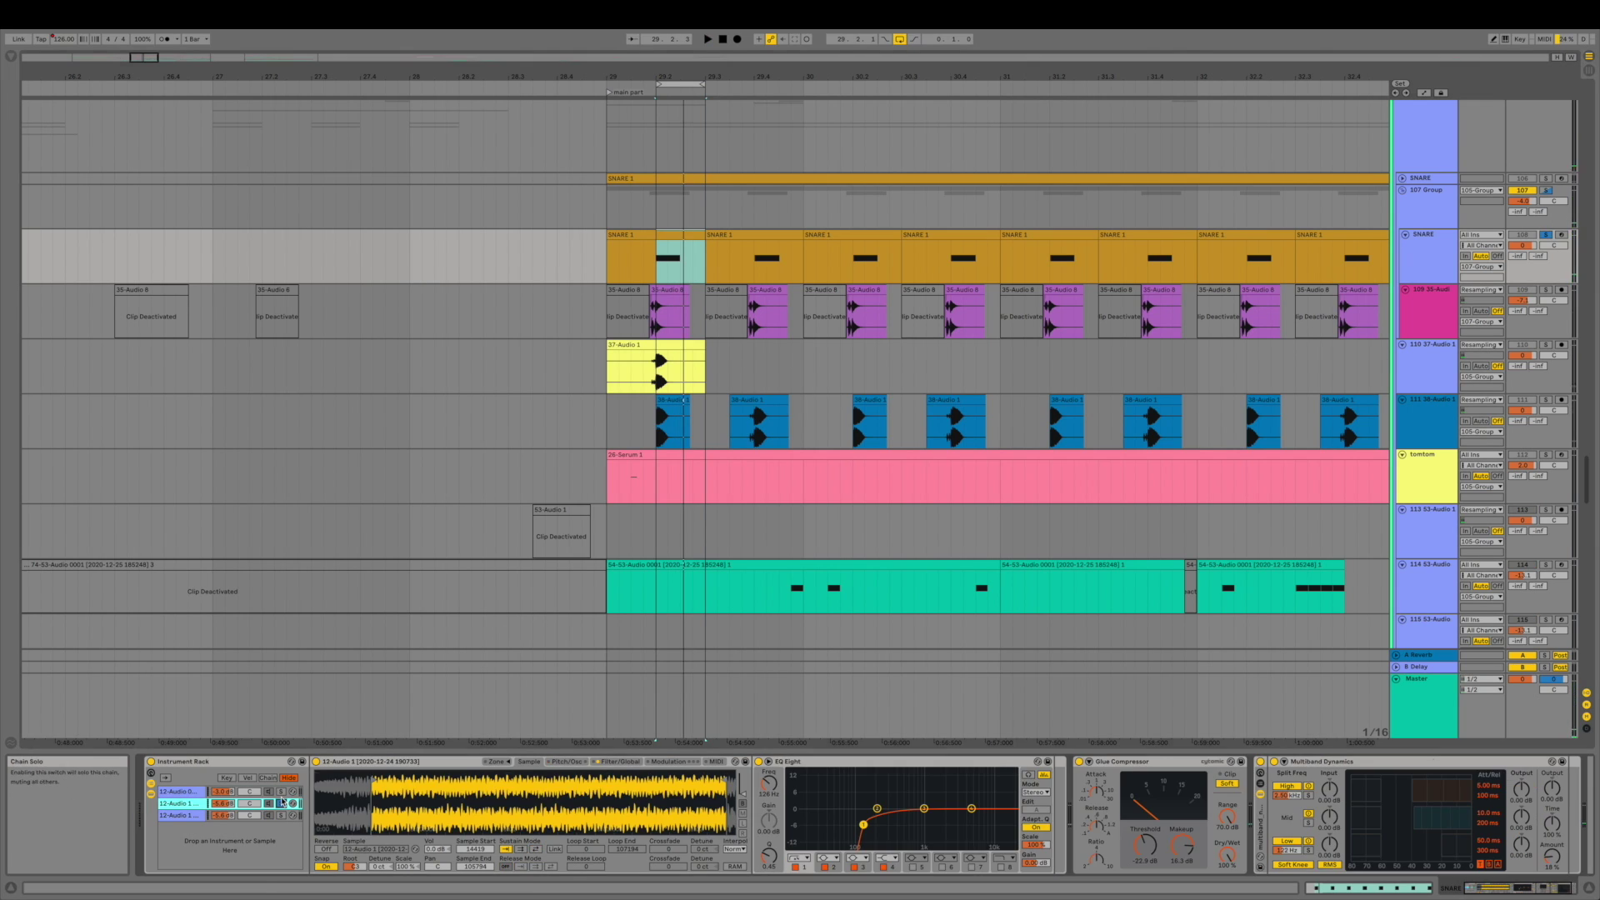
pyautogui.press('space')
pyautogui.click(281, 815)
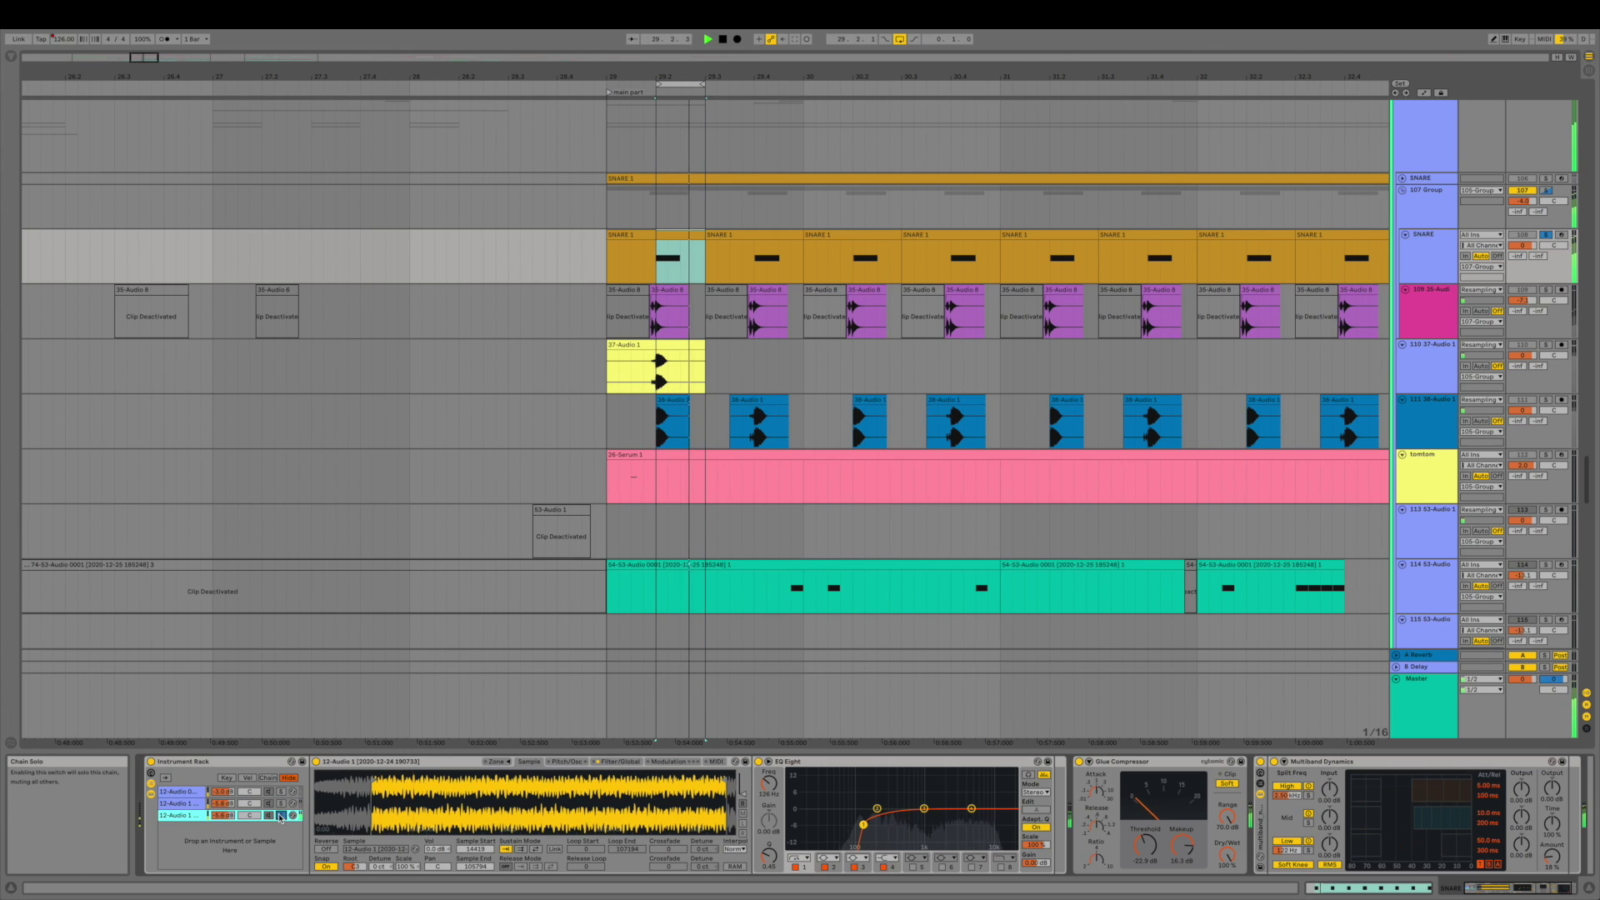
pyautogui.doubleClick(200, 761)
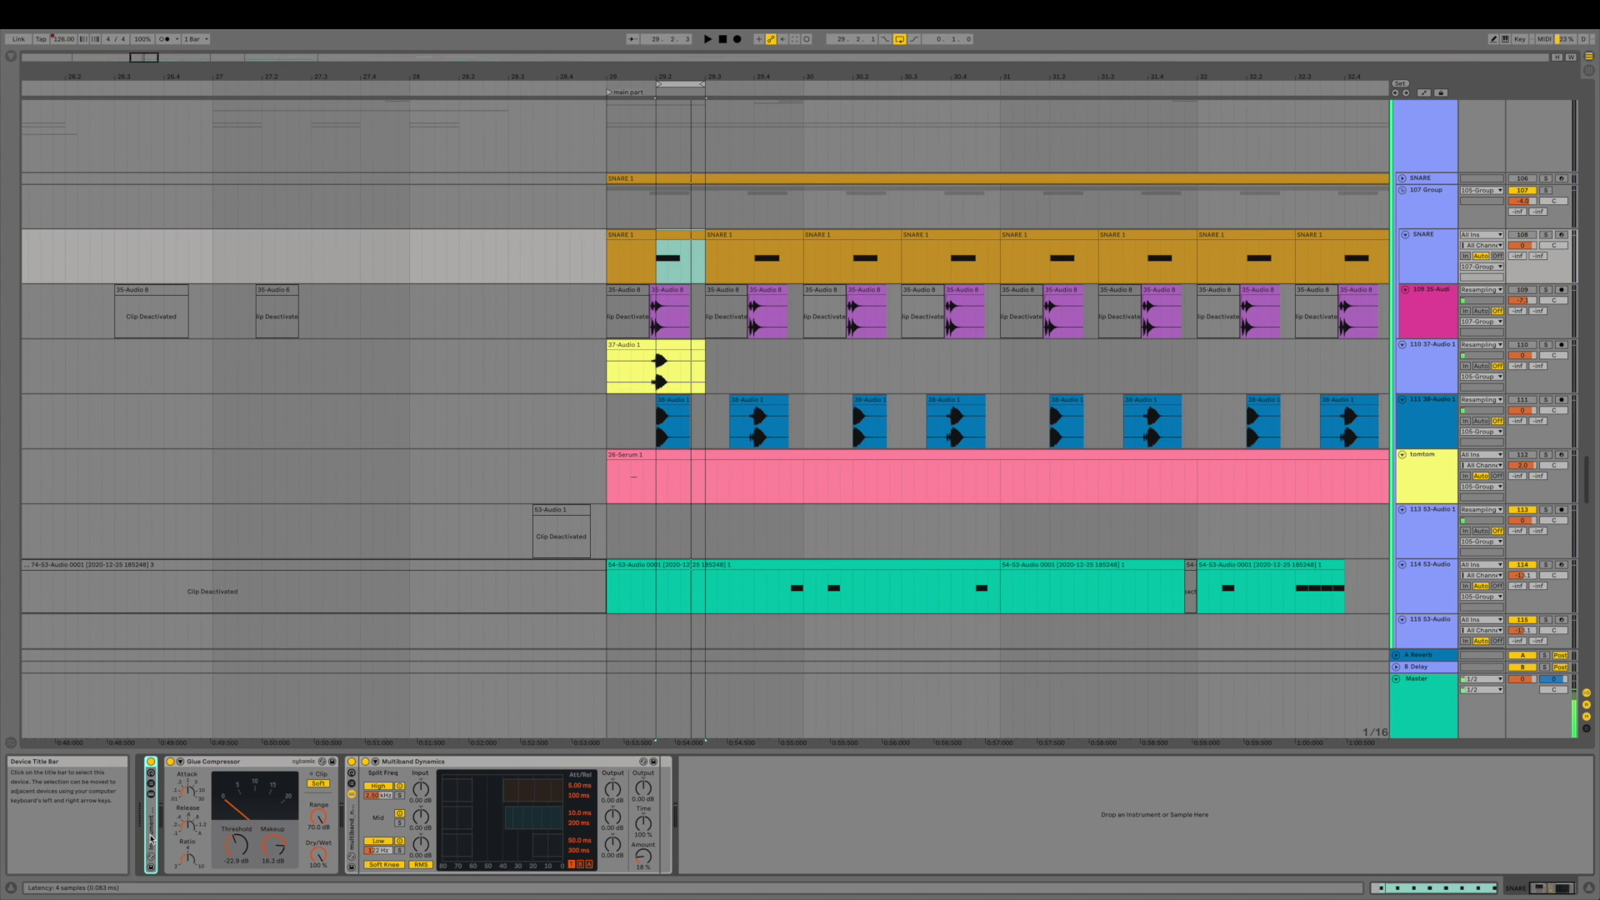
pyautogui.doubleClick(151, 840)
pyautogui.scroll(-3, 591, 859)
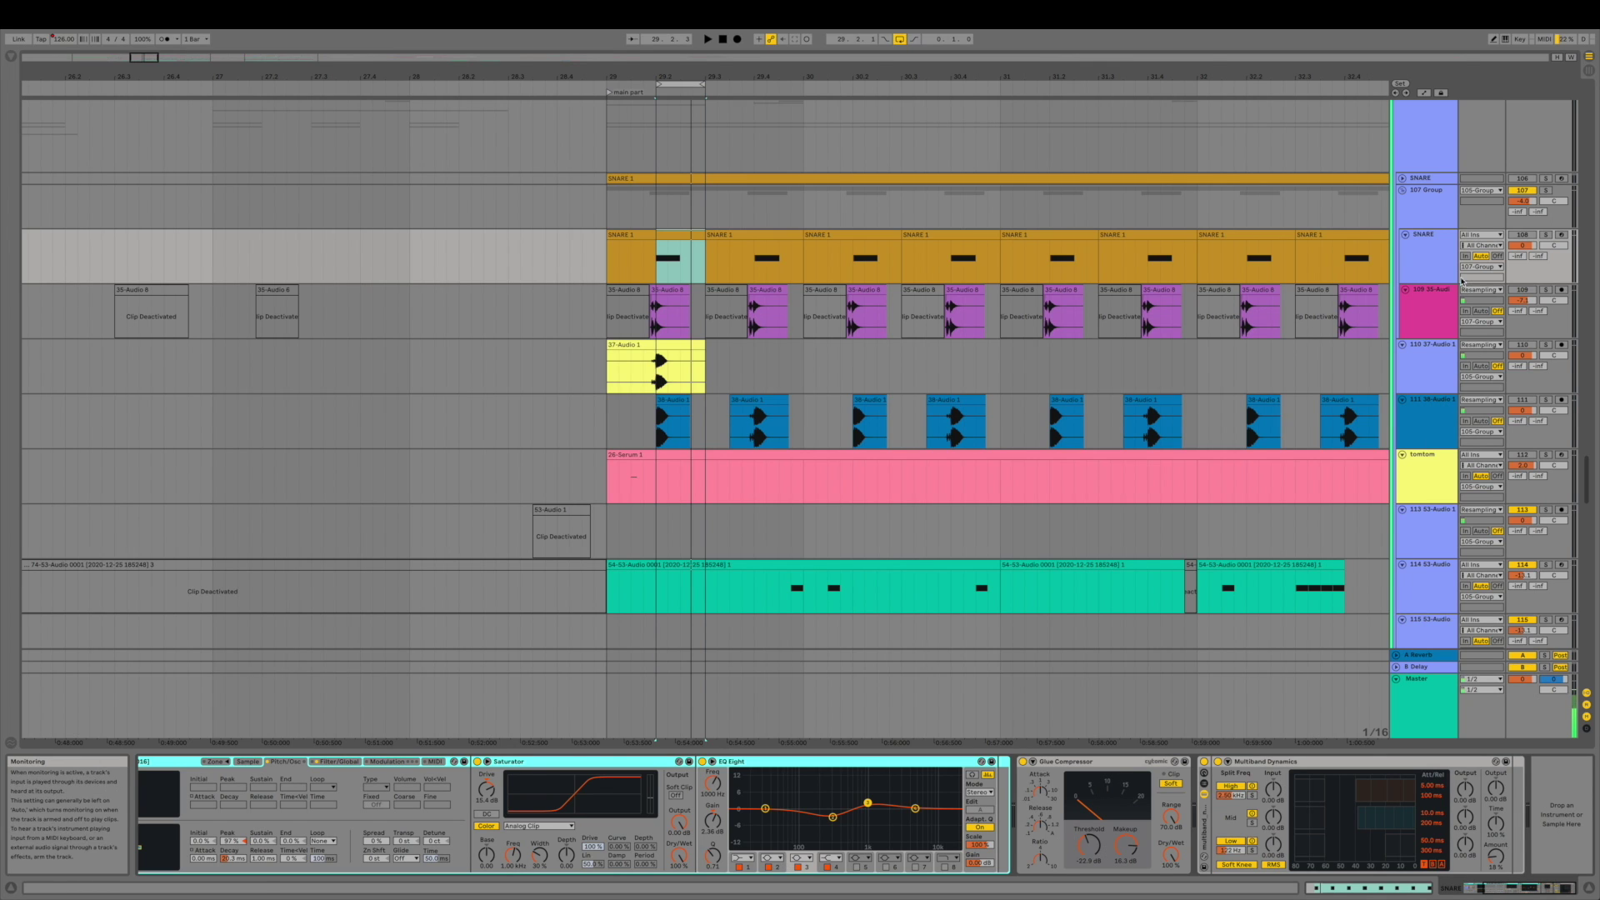
# - Show the 38-Audio track's reverb and OTT effects and solo it, then solo and play track 131
pyautogui.click(642, 421)
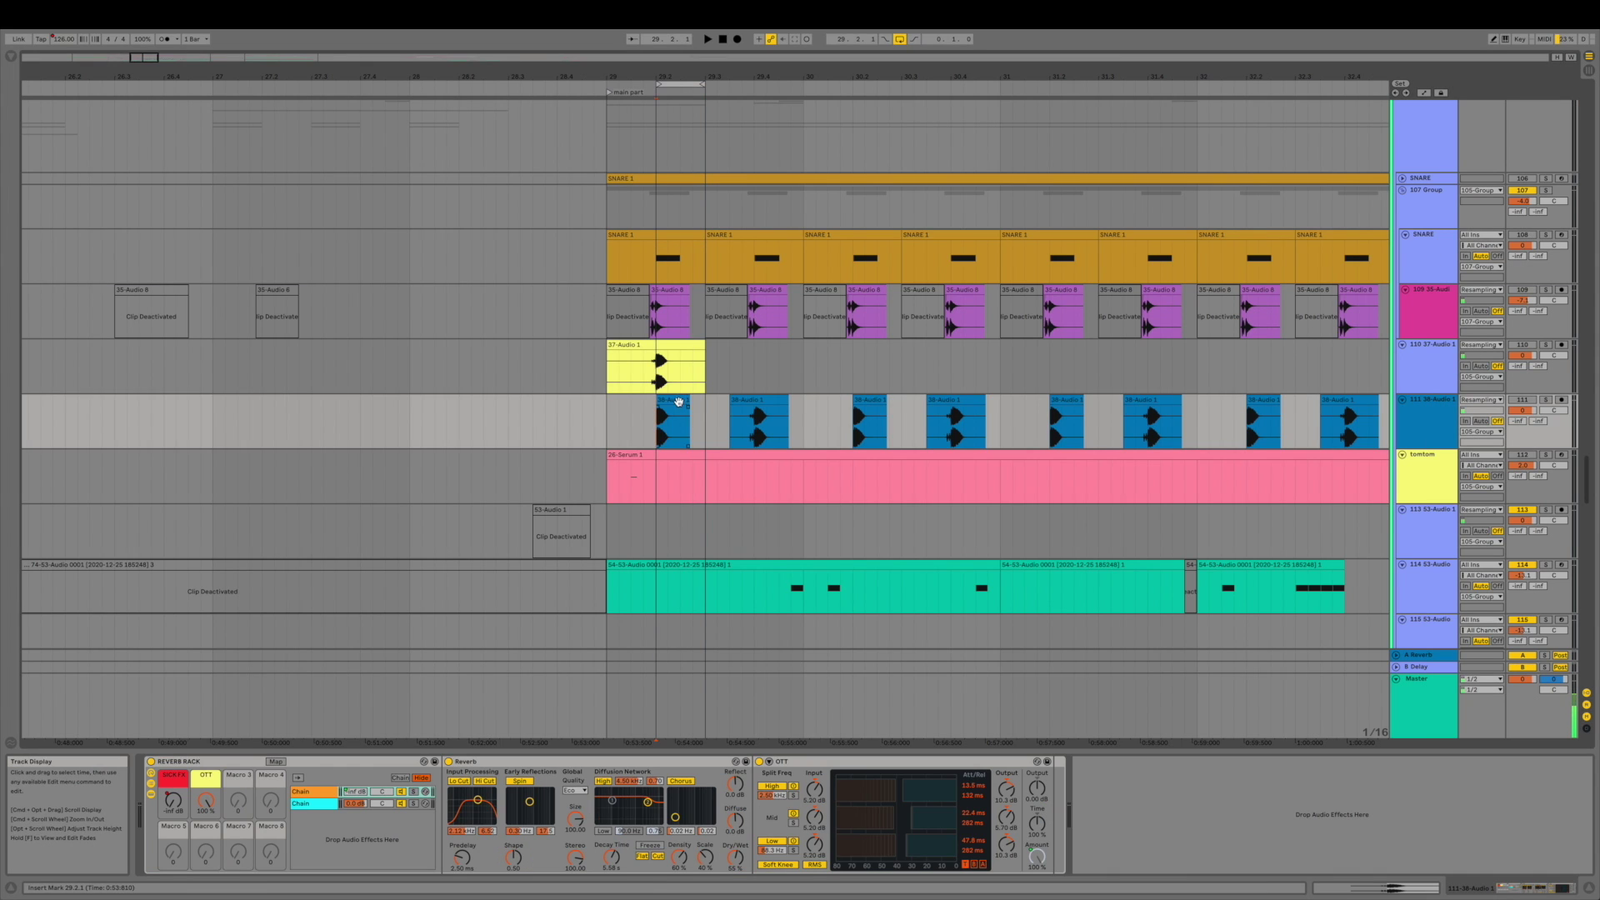
pyautogui.click(676, 402)
pyautogui.press('s')
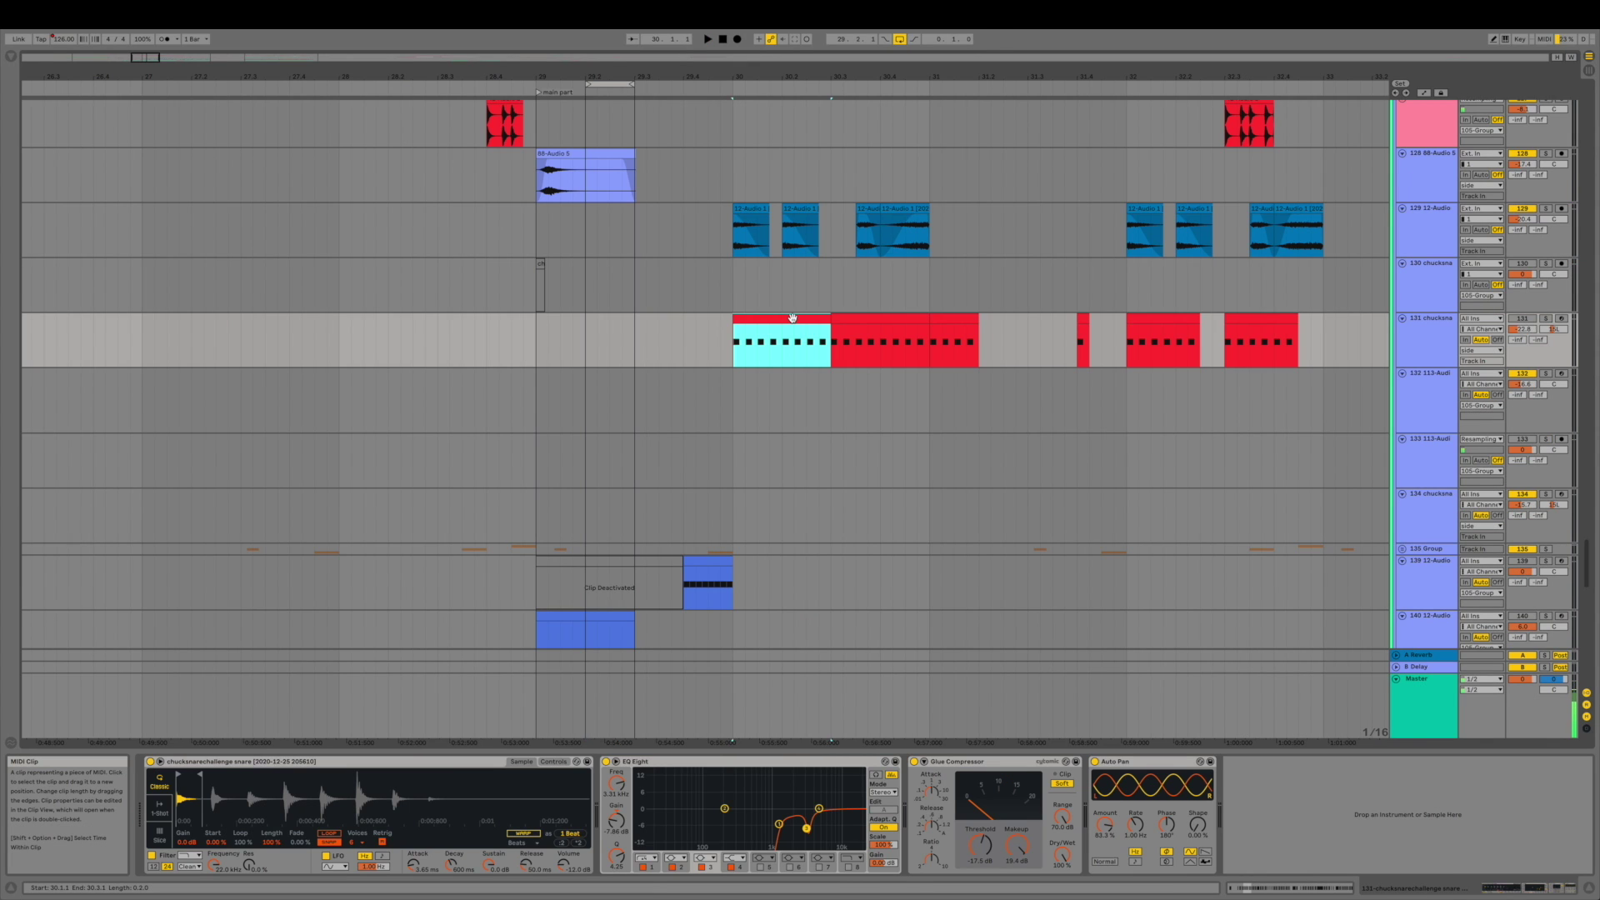
pyautogui.press('s')
pyautogui.press('space')
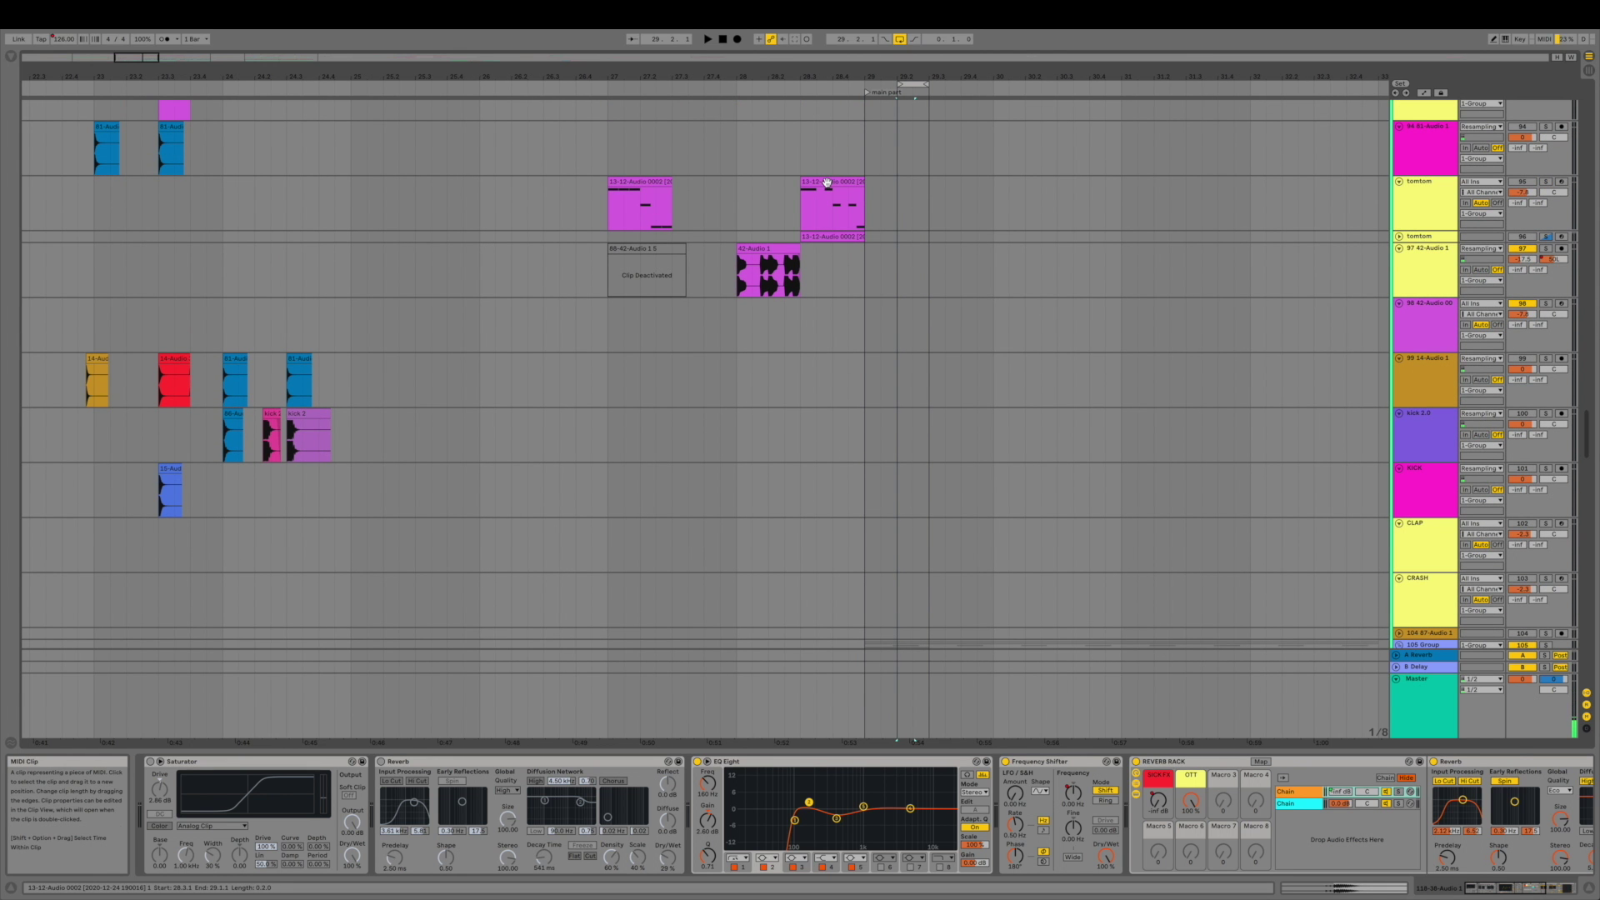
# - Show the tomtom sampler's +30 st pitch envelope and its expanded EQ Eight
pyautogui.click(827, 183)
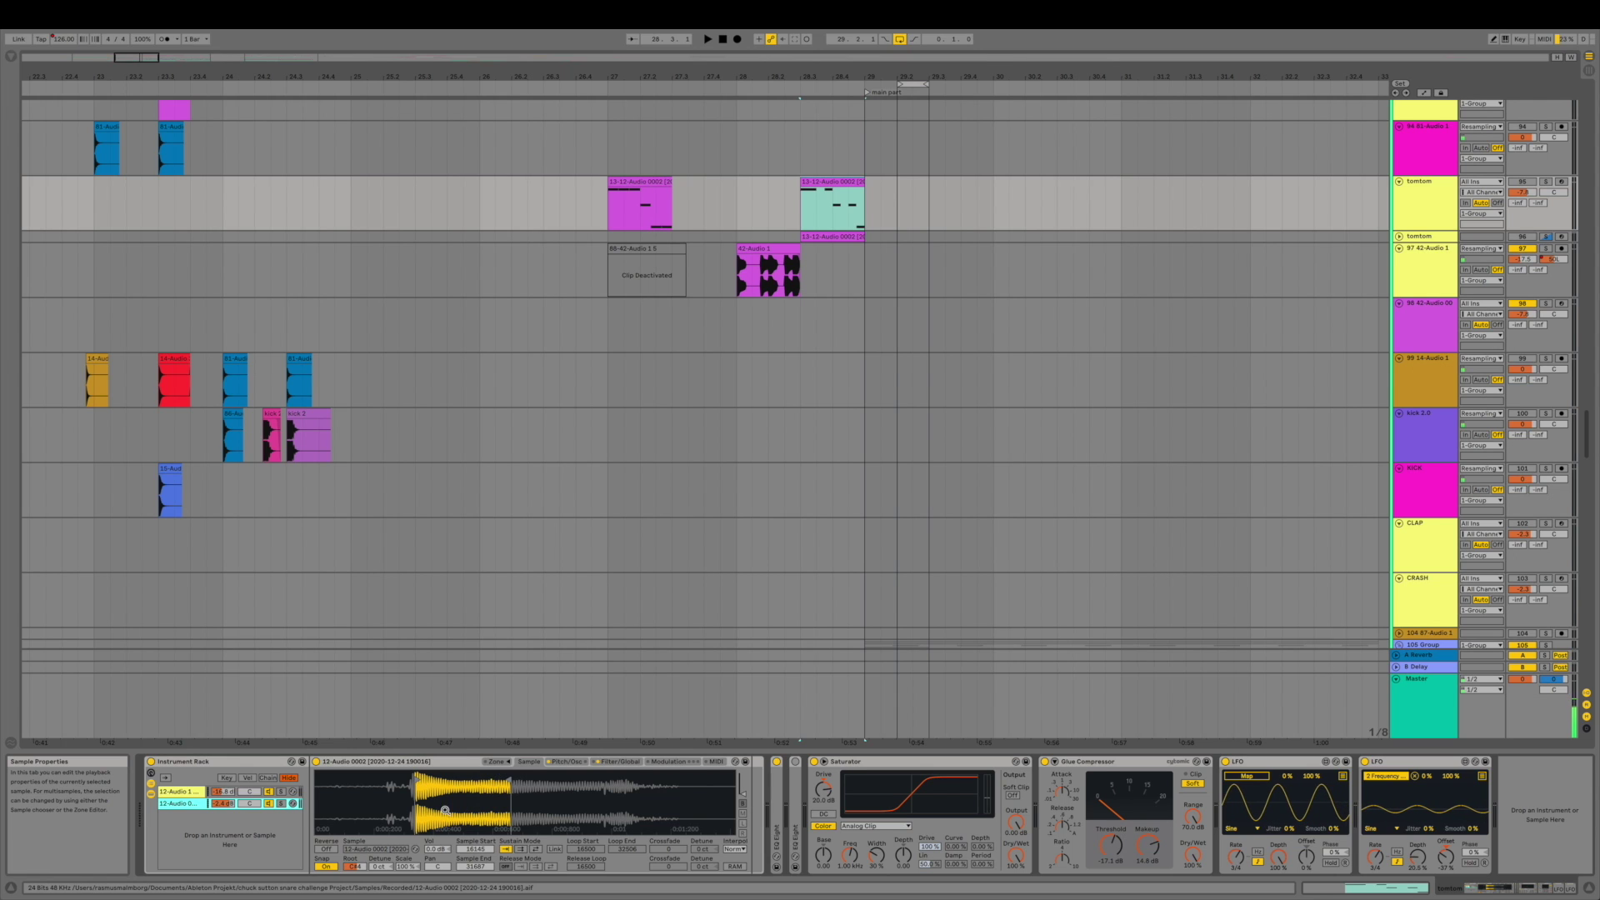
pyautogui.click(825, 180)
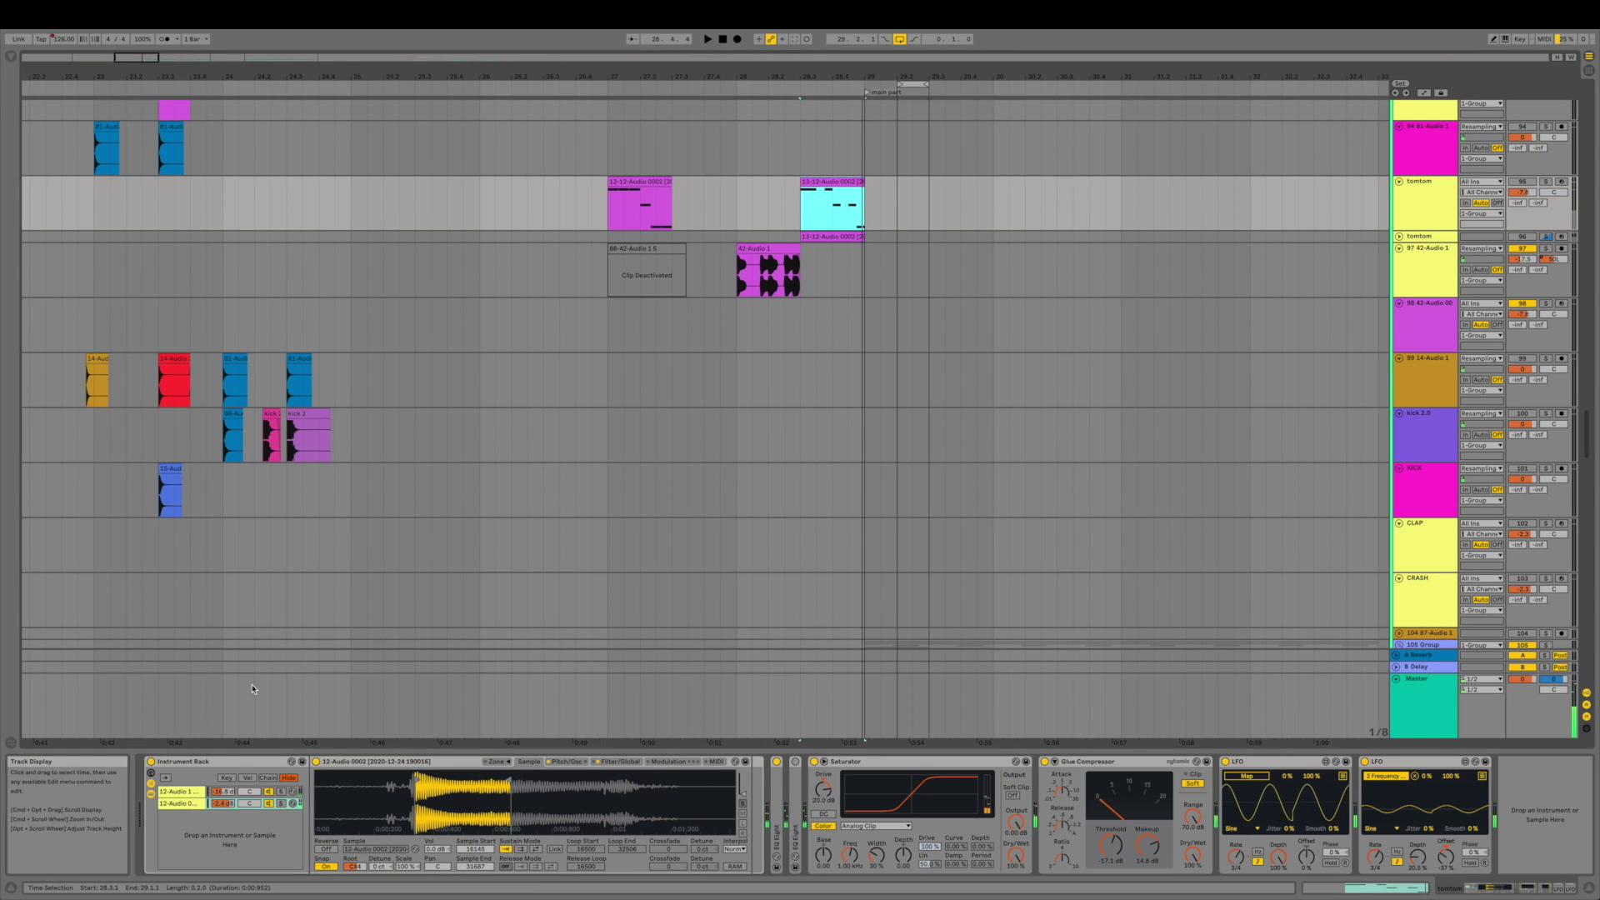
pyautogui.doubleClick(770, 827)
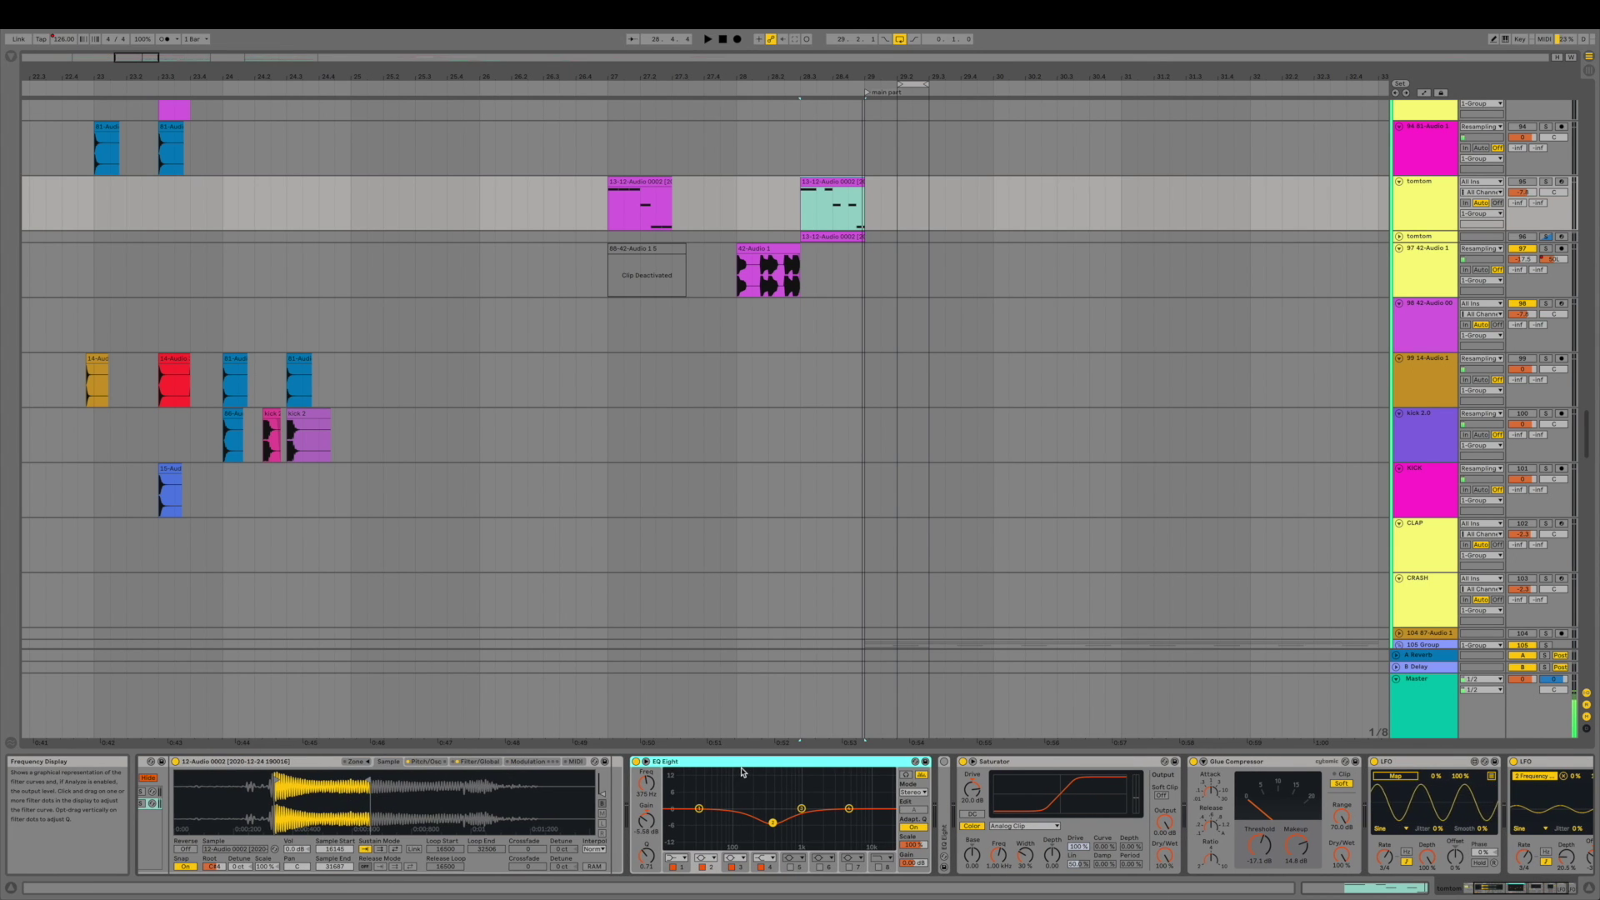
pyautogui.click(425, 761)
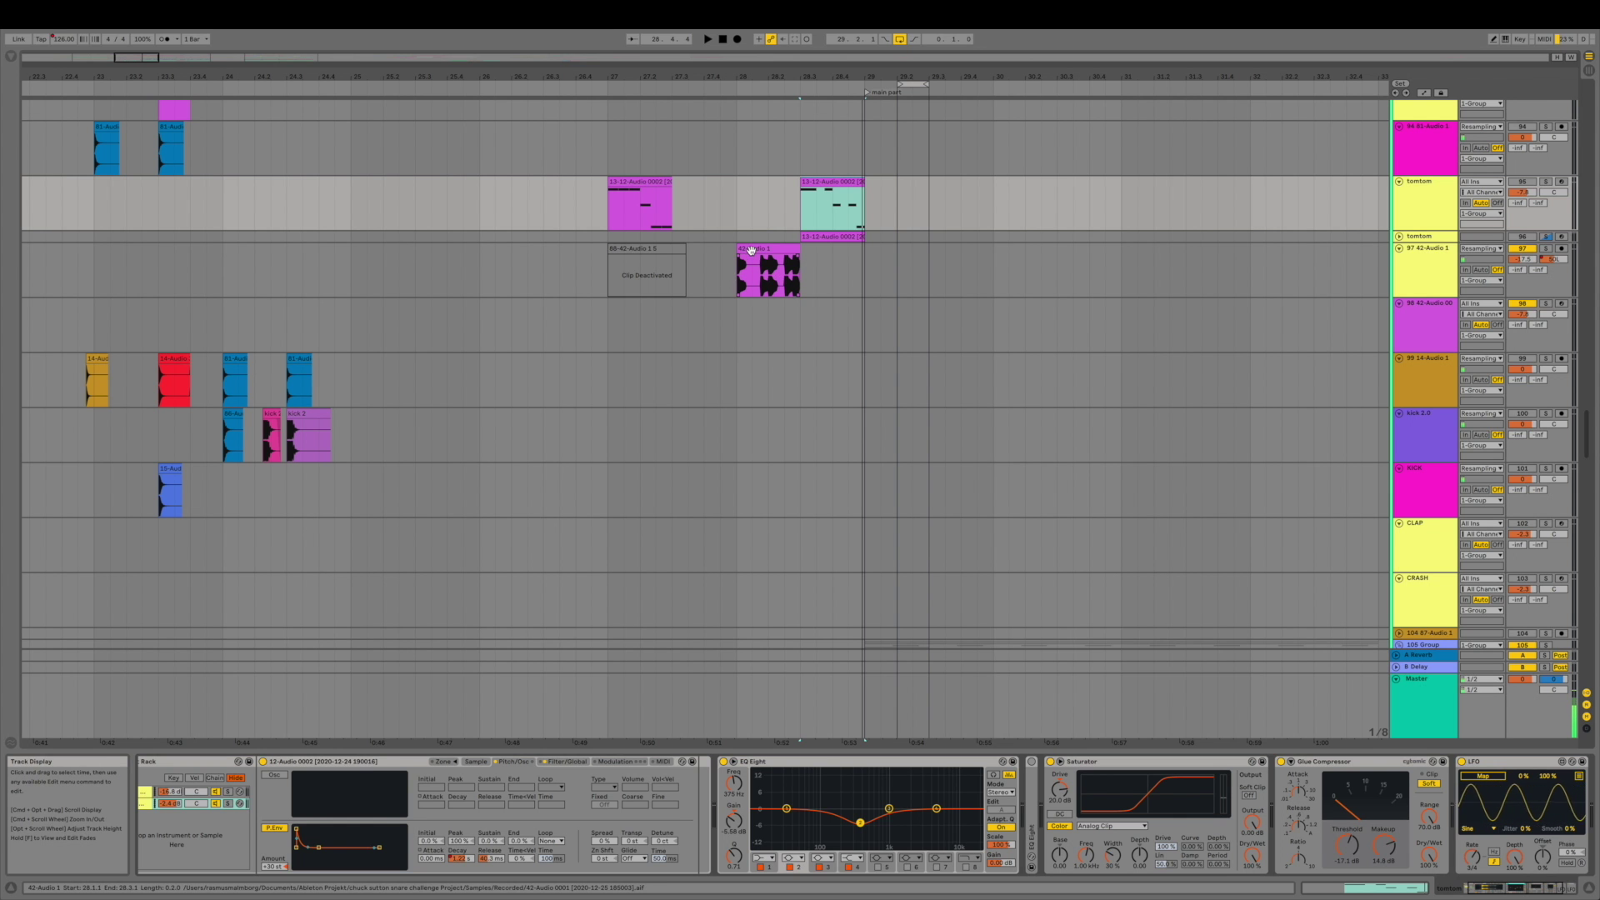
# - Play and stop the 42-Audio 1 clip, then zoom out toward the CLAP track
pyautogui.click(751, 250)
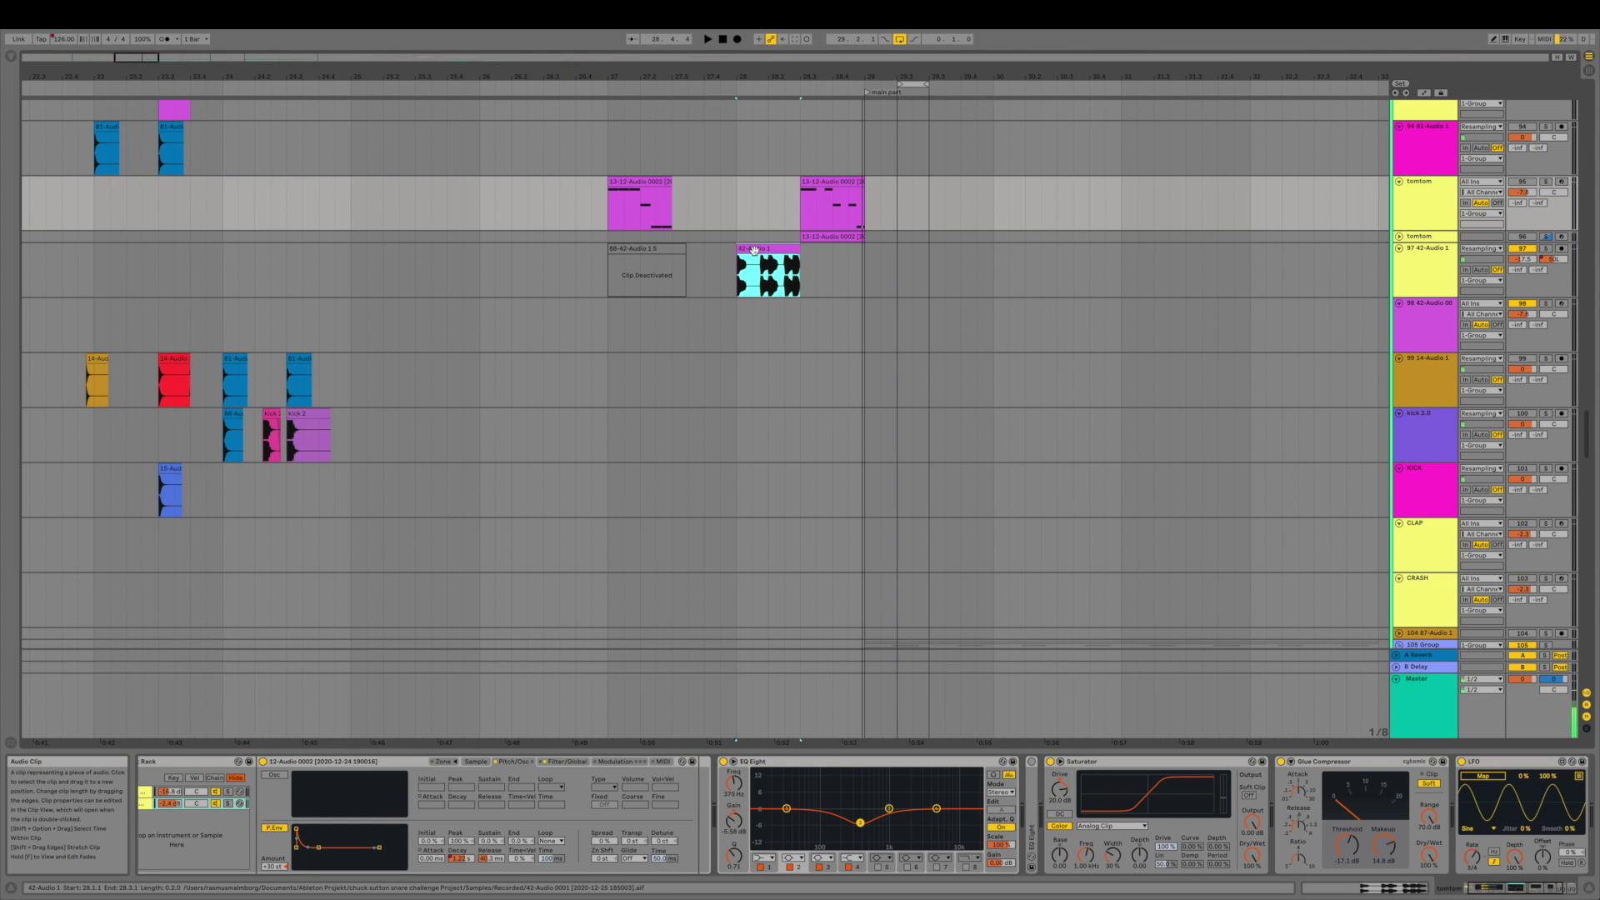
pyautogui.press('space')
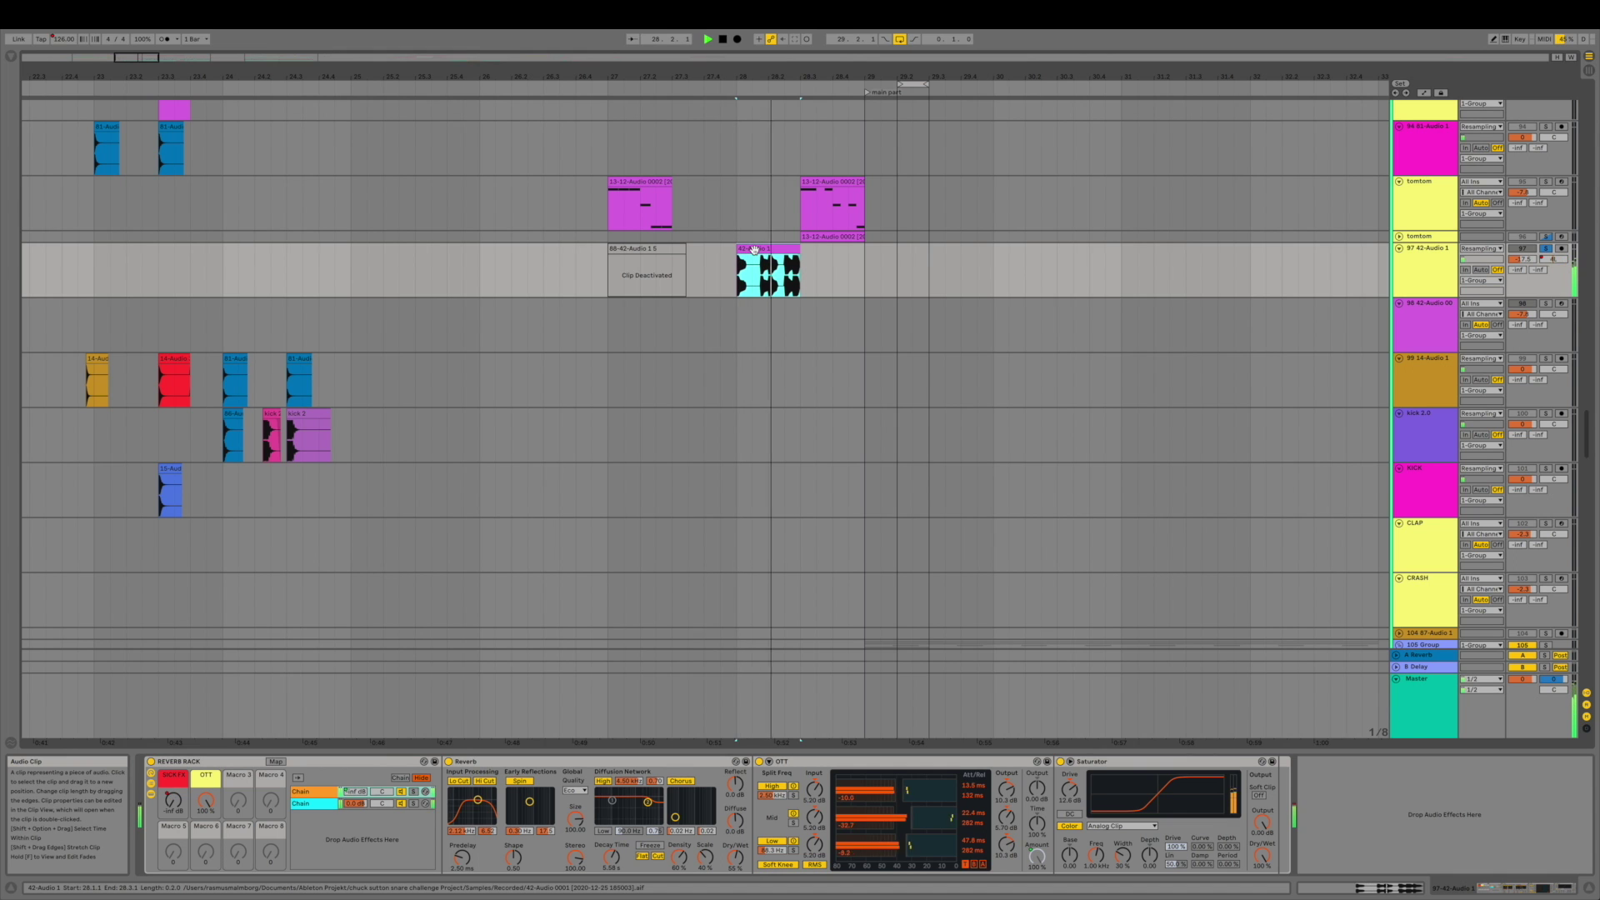
pyautogui.press('space')
pyautogui.scroll(-5, 964, 279)
pyautogui.press('-')
pyautogui.scroll(-6, 964, 279)
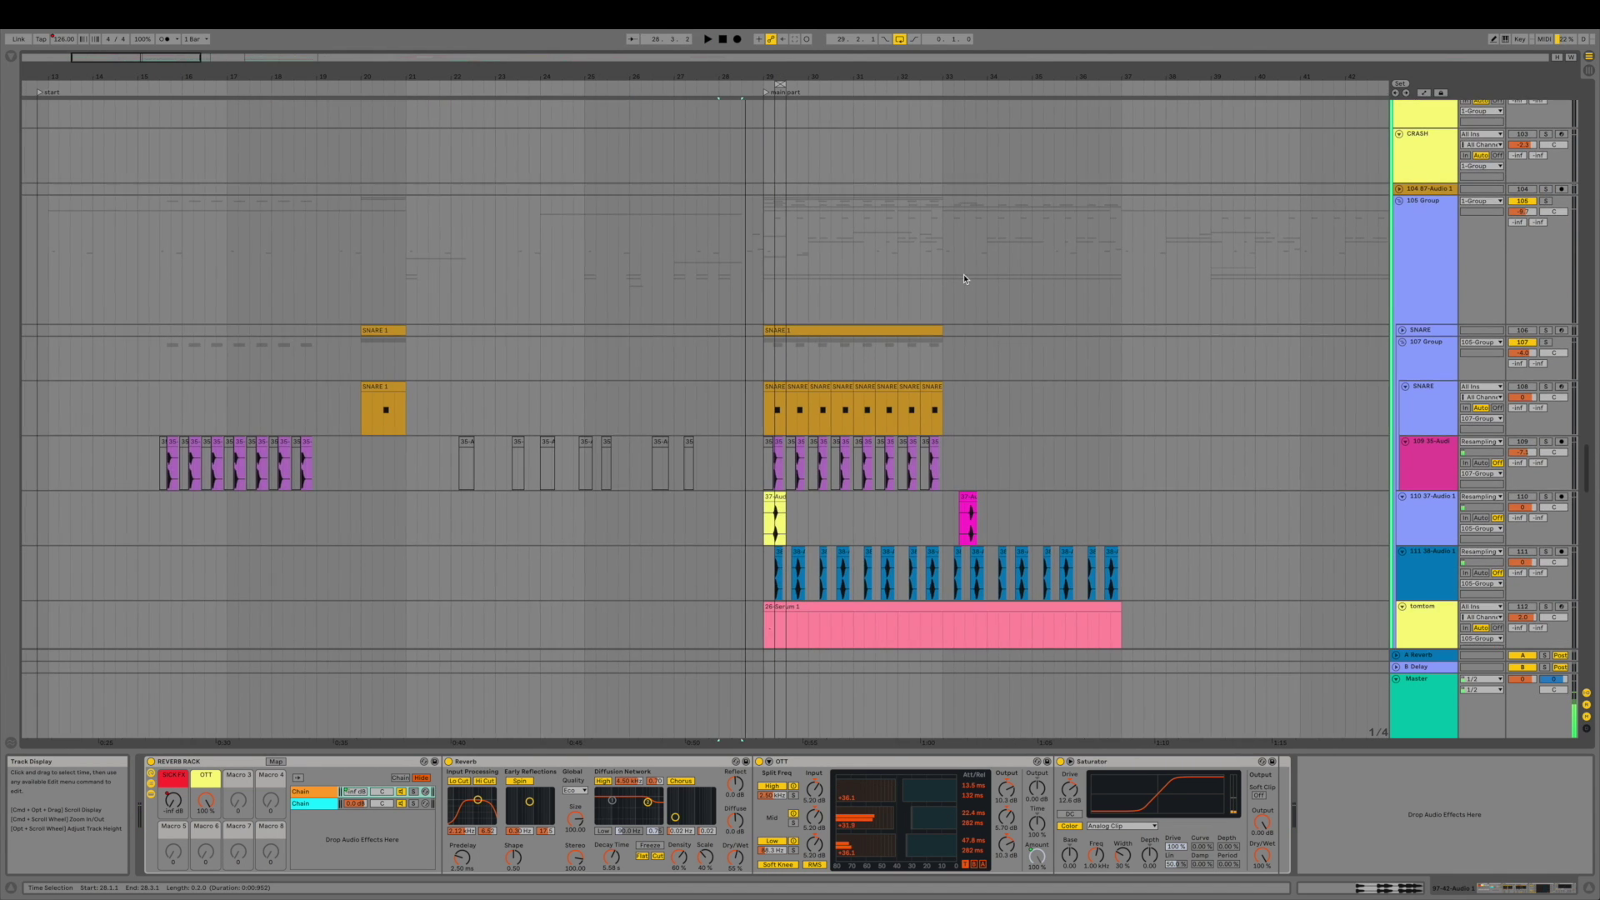
pyautogui.scroll(8, 1067, 247)
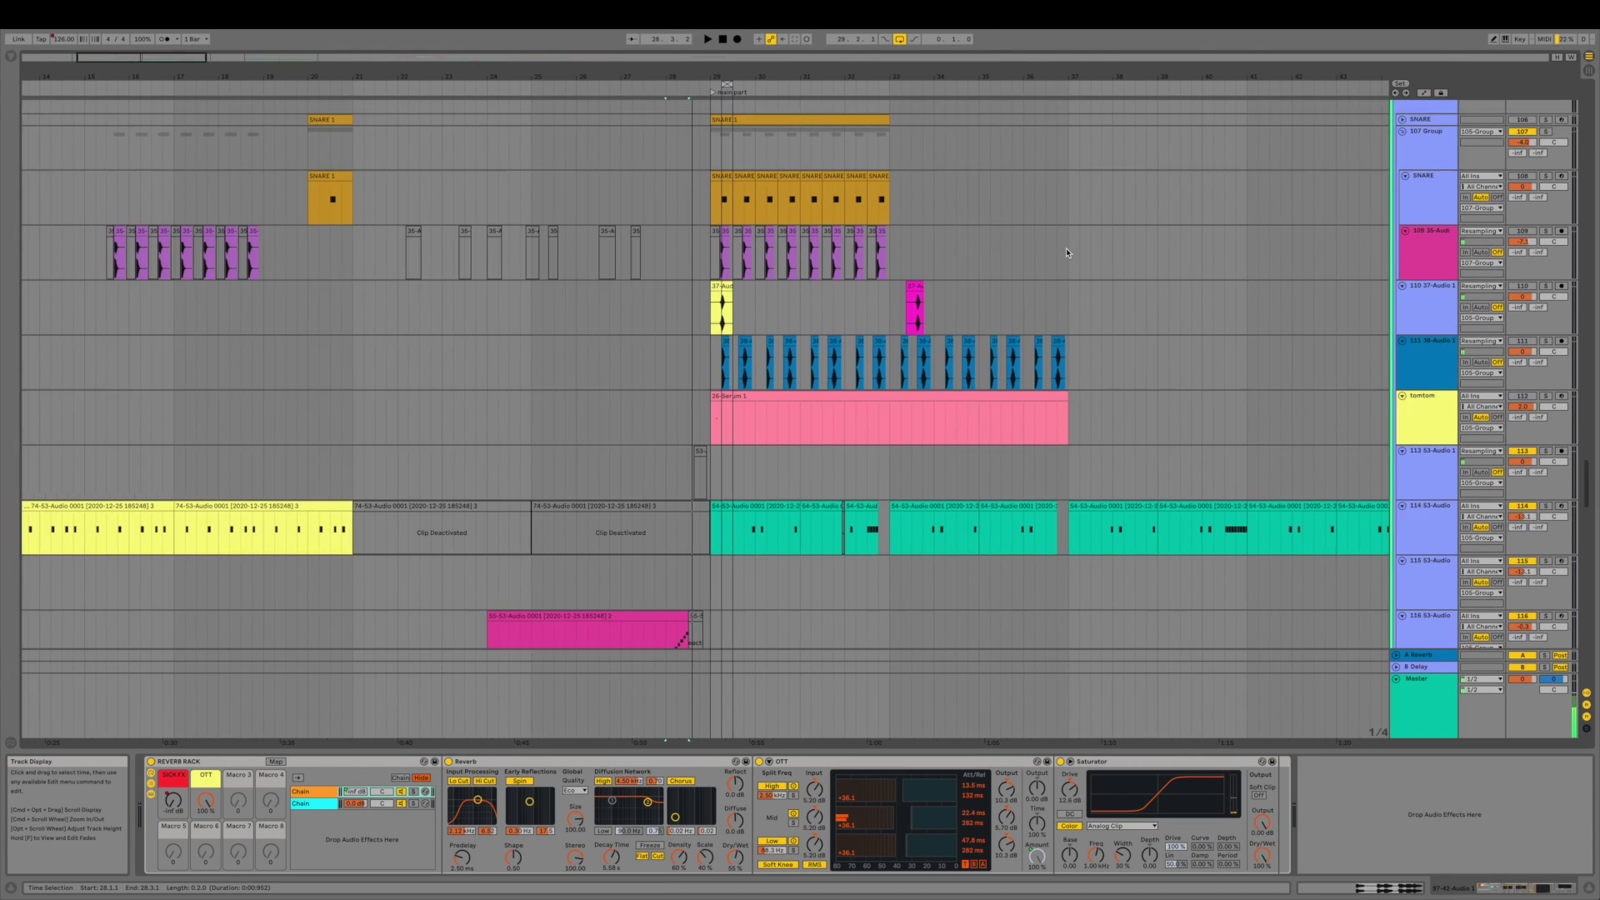
# - Select the CLAP clip near bar 91, zoom in on it, and open its Serum window
pyautogui.press('-')
pyautogui.press('-')
pyautogui.press('-')
pyautogui.click(1030, 251)
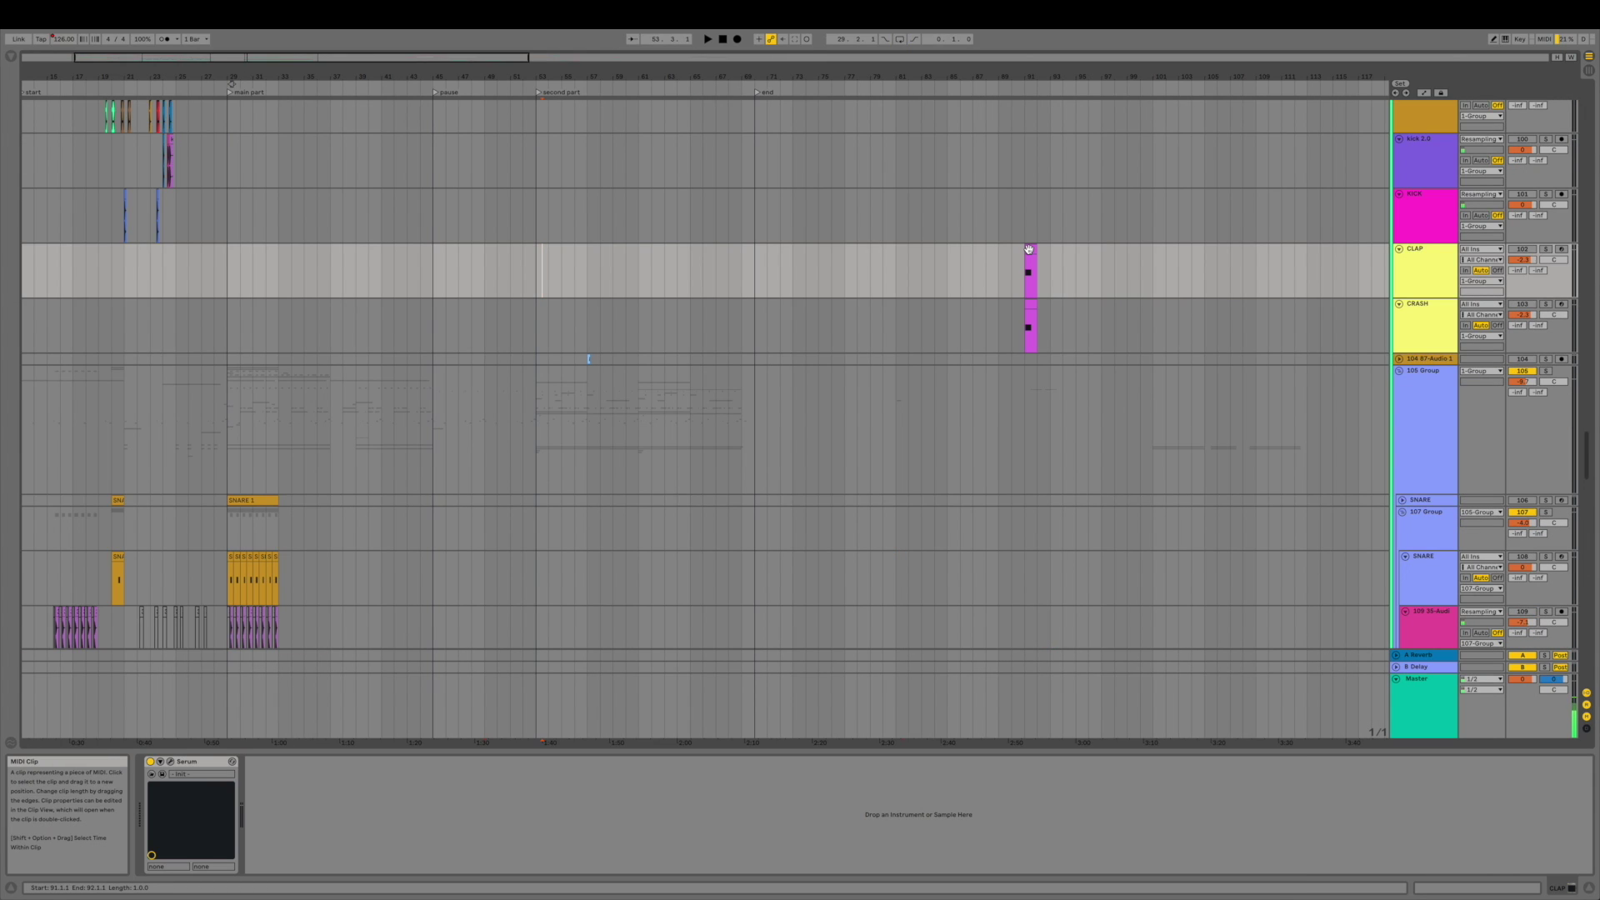
pyautogui.press('+')
pyautogui.press('+')
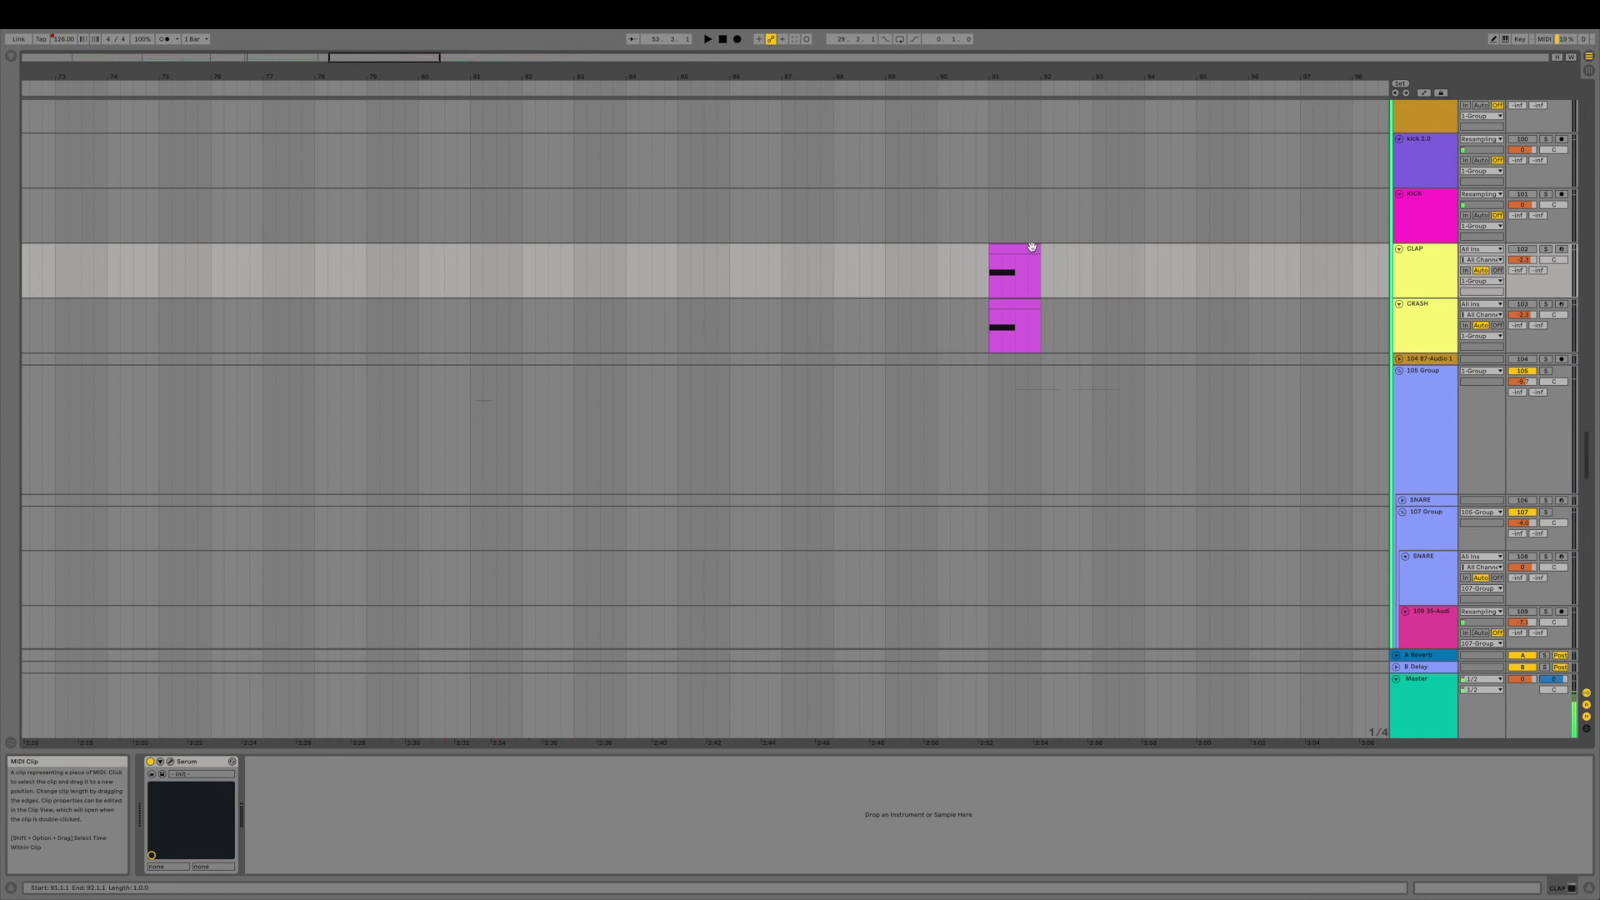
pyautogui.click(1028, 250)
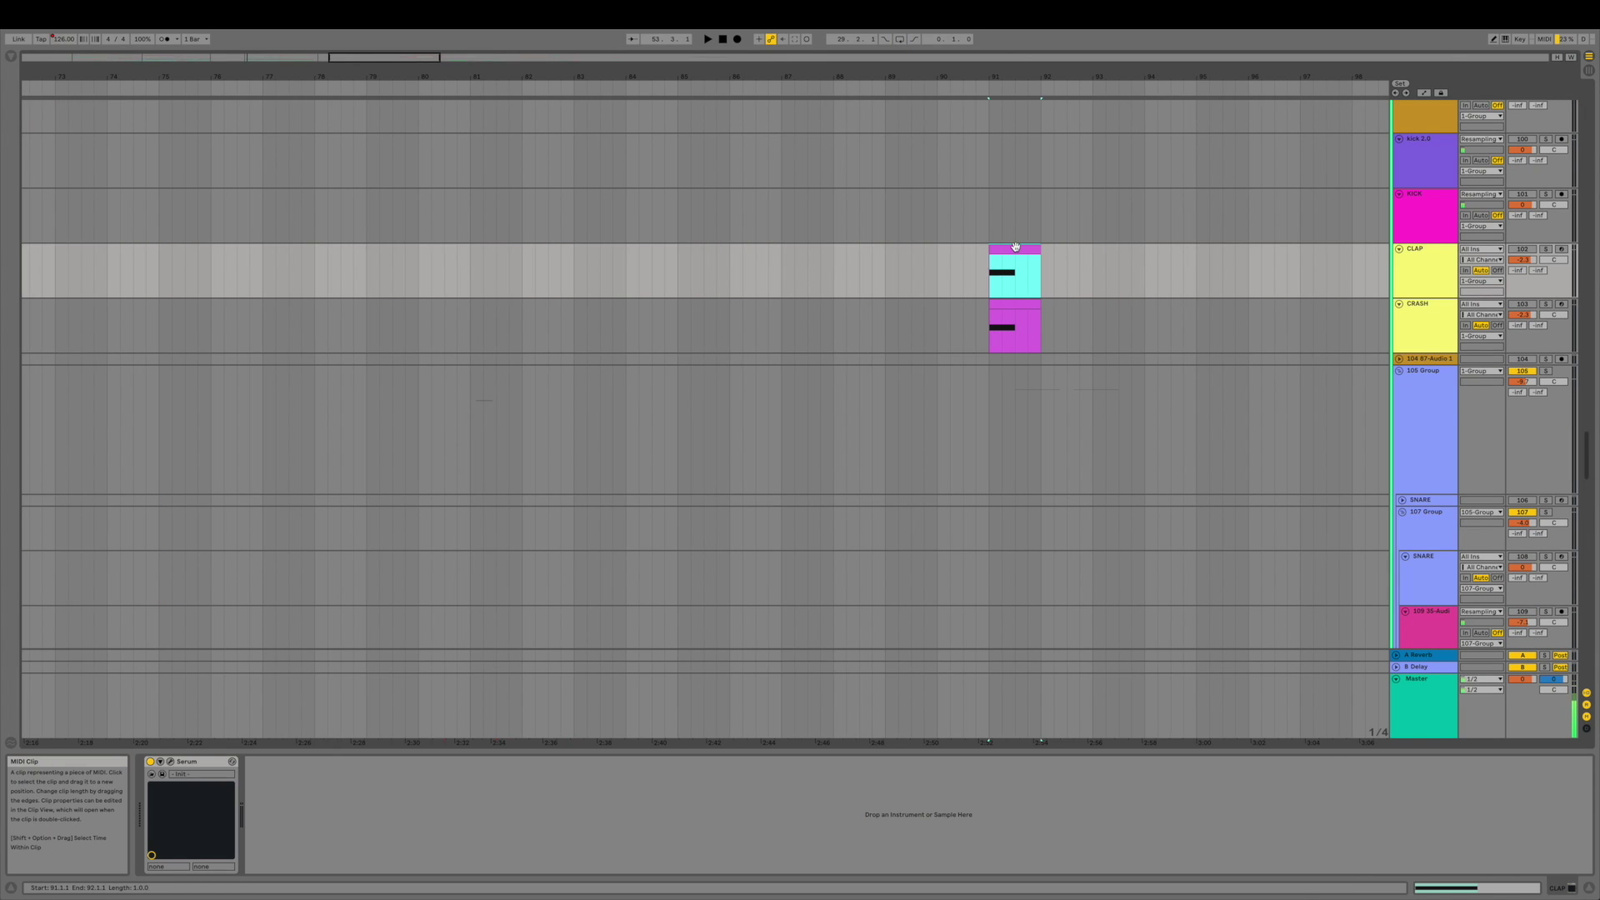
pyautogui.click(170, 761)
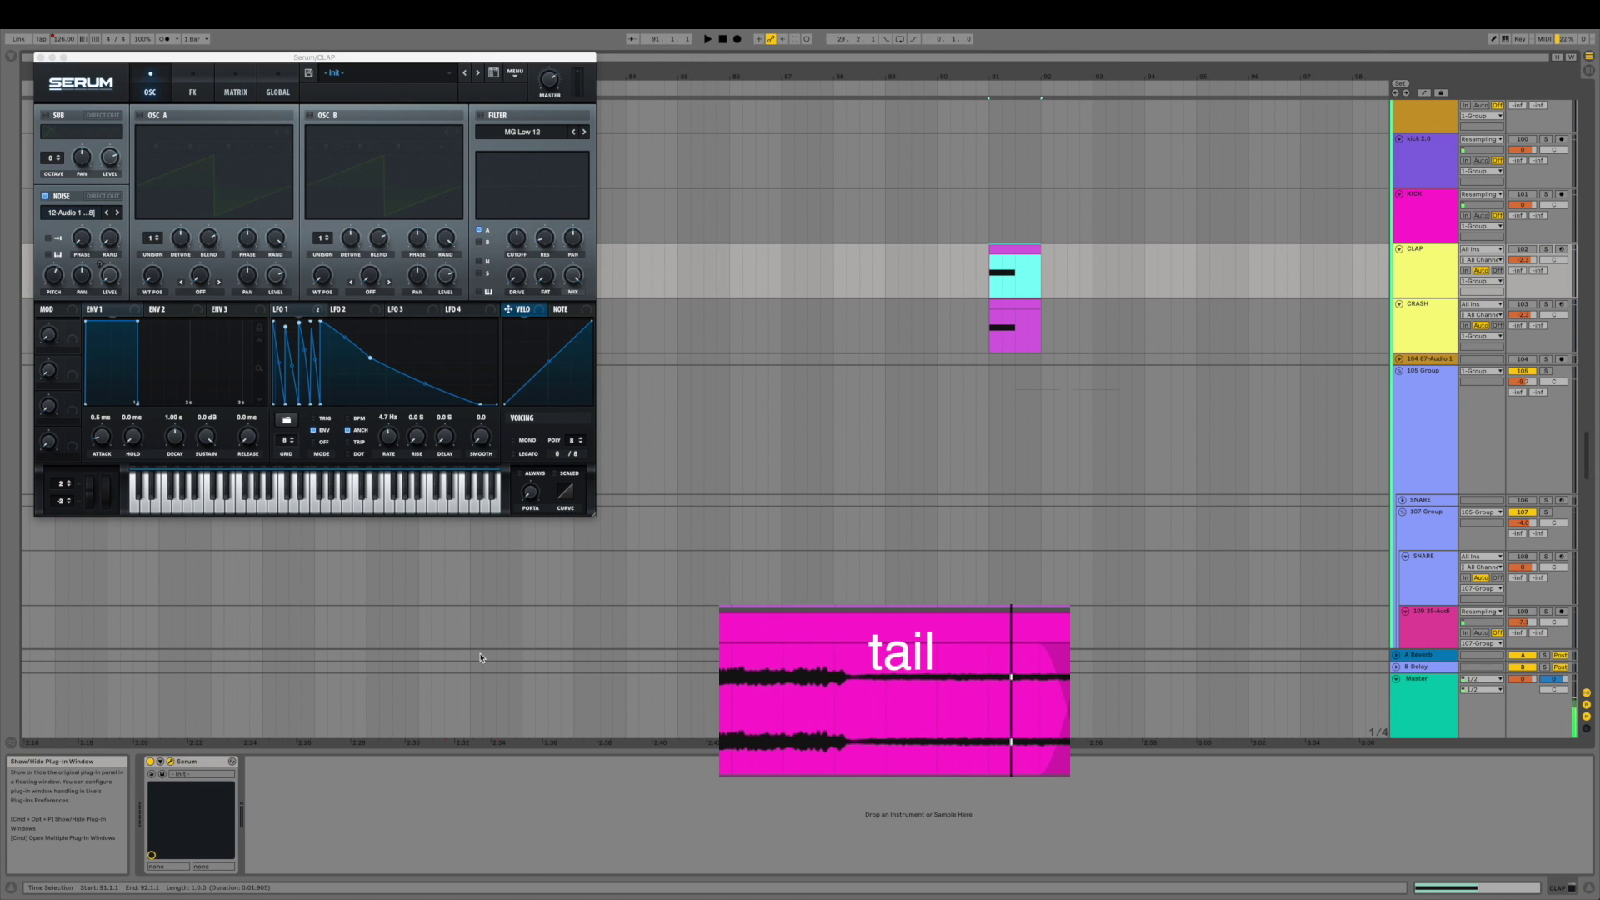
# - Route LFO 1 to the CLAP patch's Noise level and display its EQ and MG Low 6 filter effects
pyautogui.press('+')
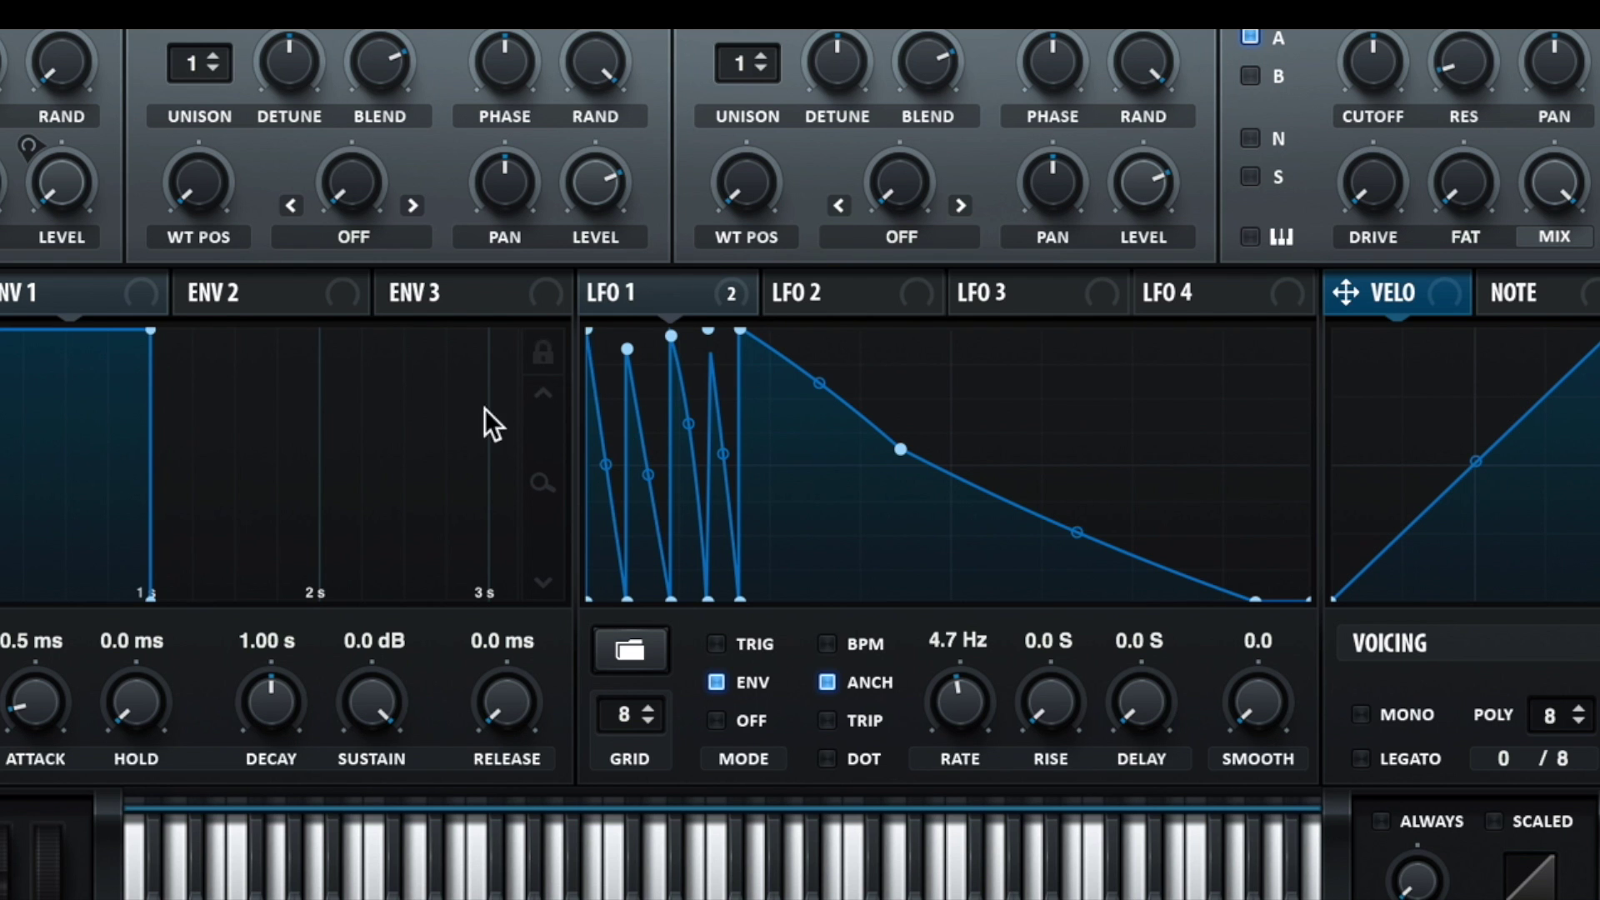
pyautogui.moveTo(660, 294); pyautogui.dragTo(60, 182)
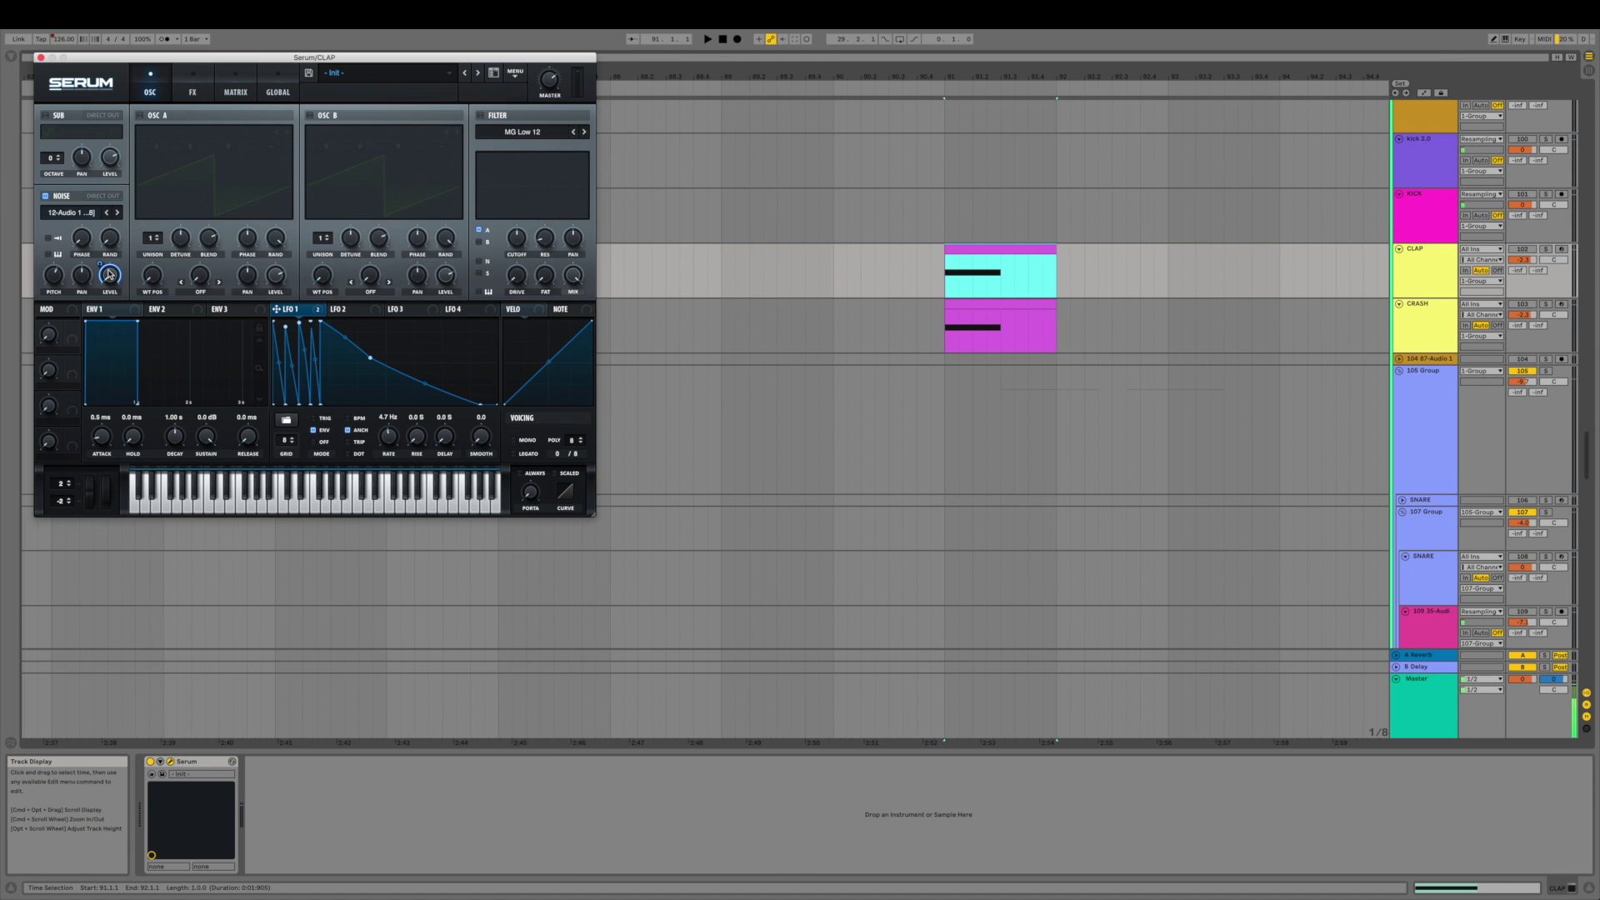
pyautogui.moveTo(109, 274); pyautogui.dragTo(110, 275)
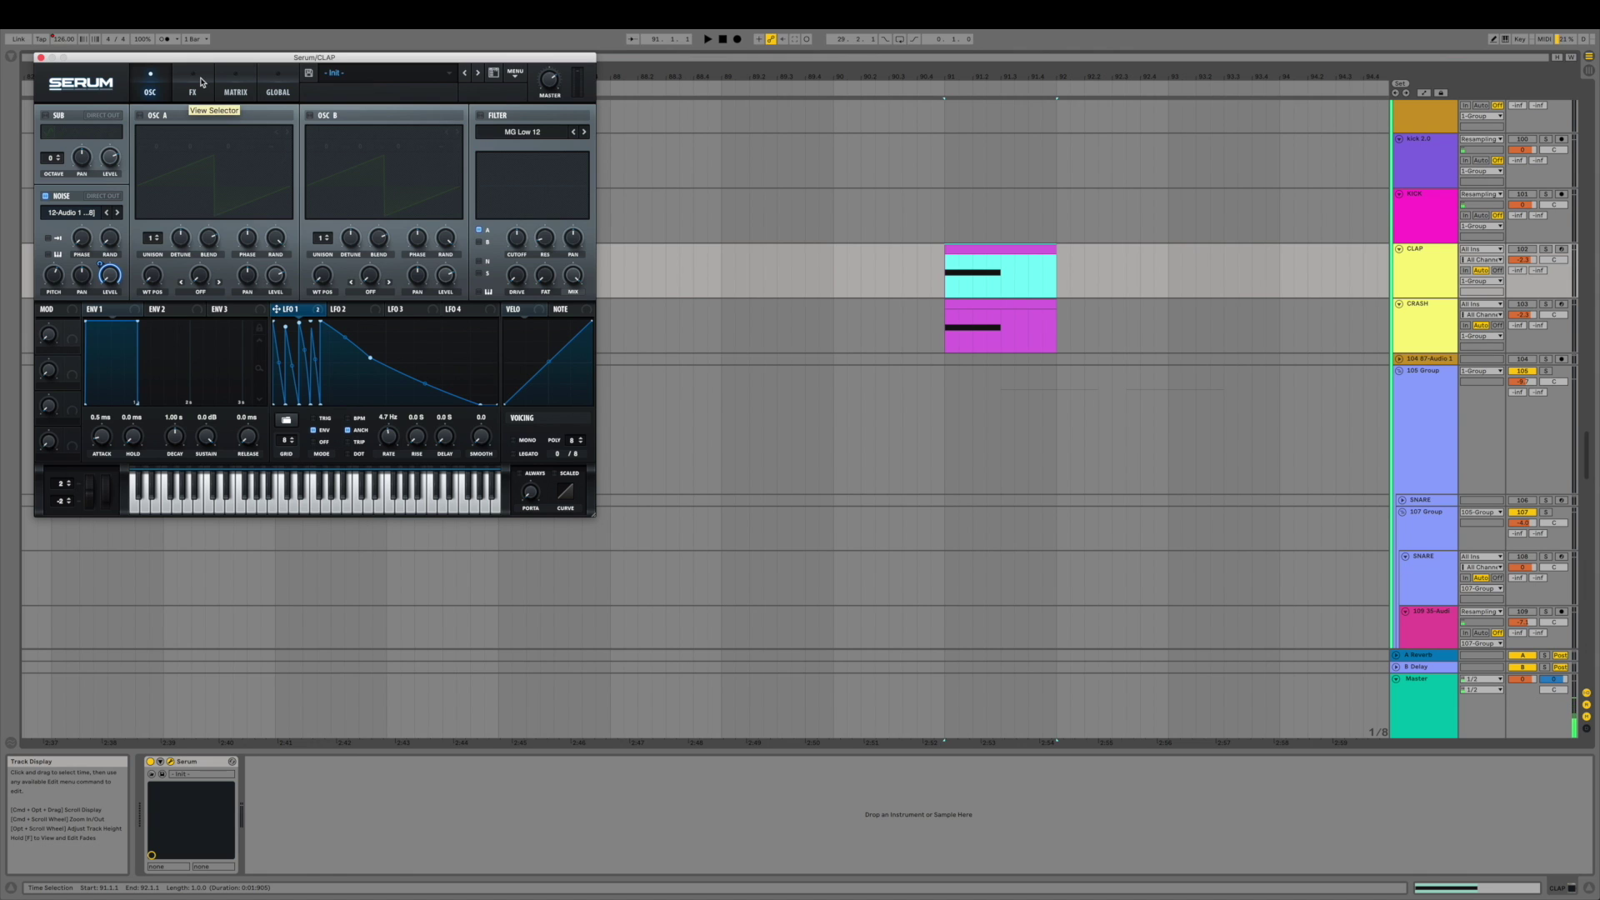
pyautogui.click(193, 86)
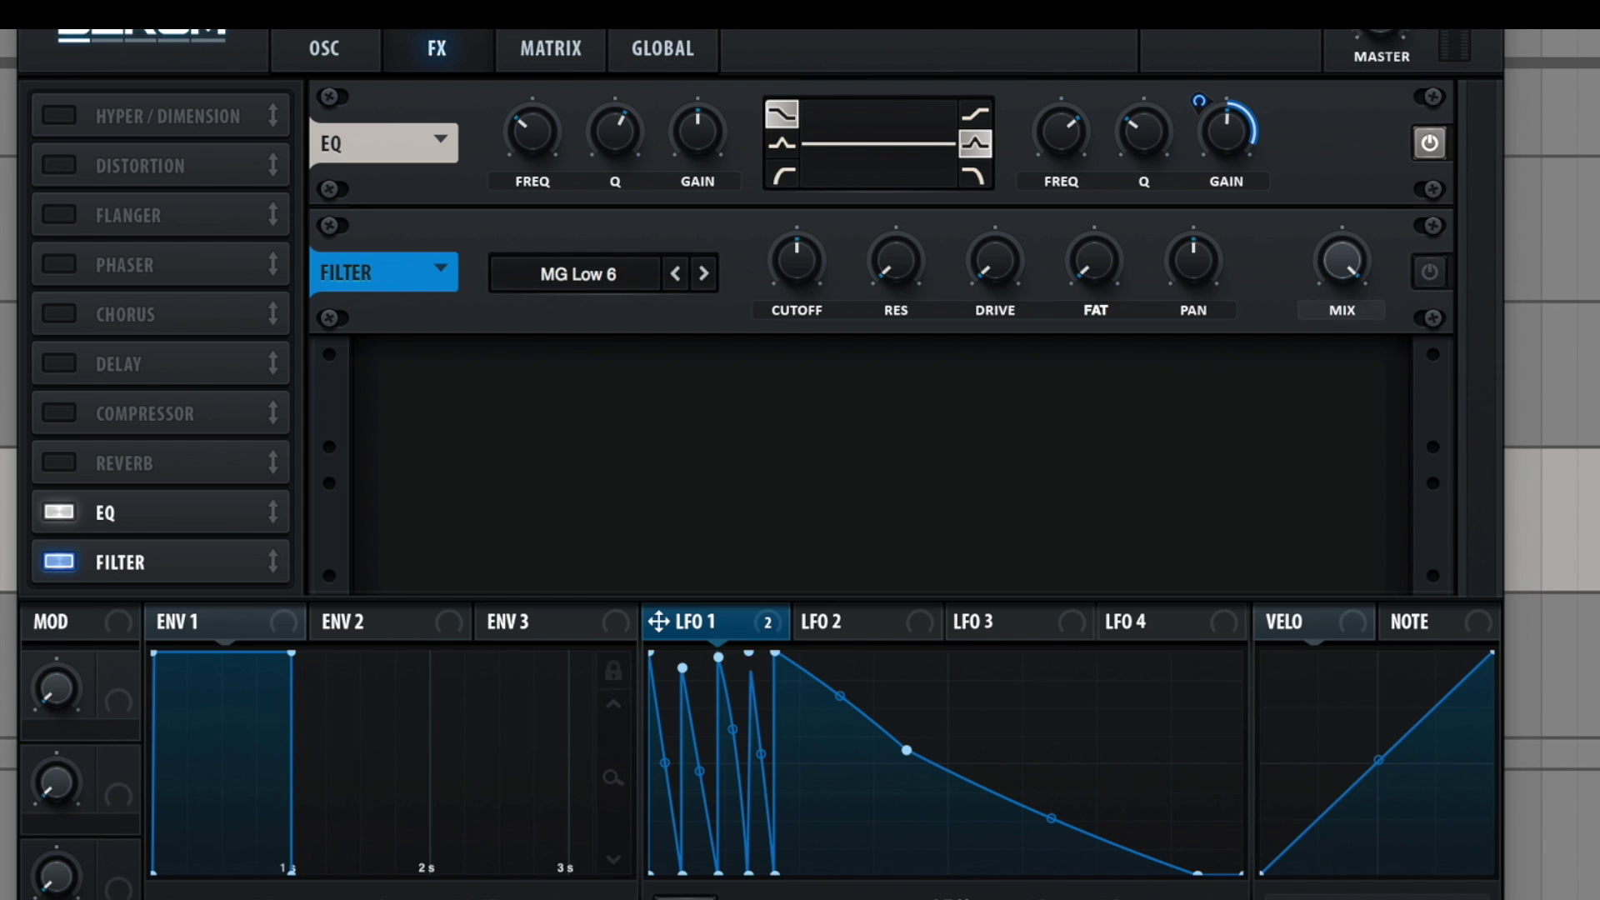
# - Close the Serum plug-in window and scroll up to snare-hit track 120
pyautogui.scroll(-5, 810, 322)
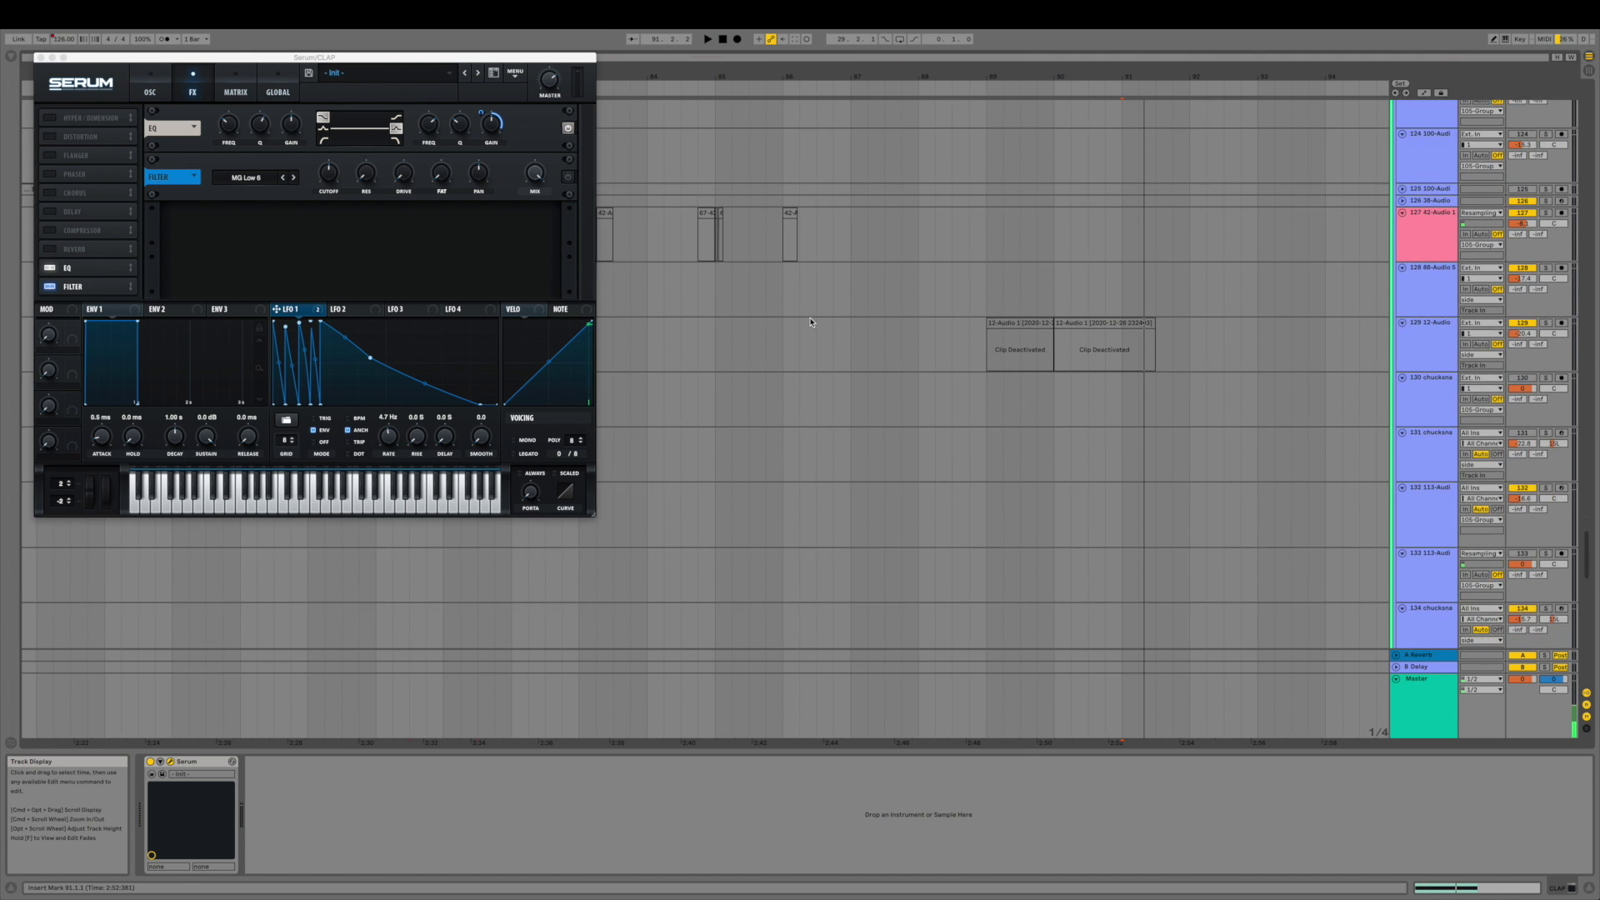
pyautogui.scroll(-10, 810, 321)
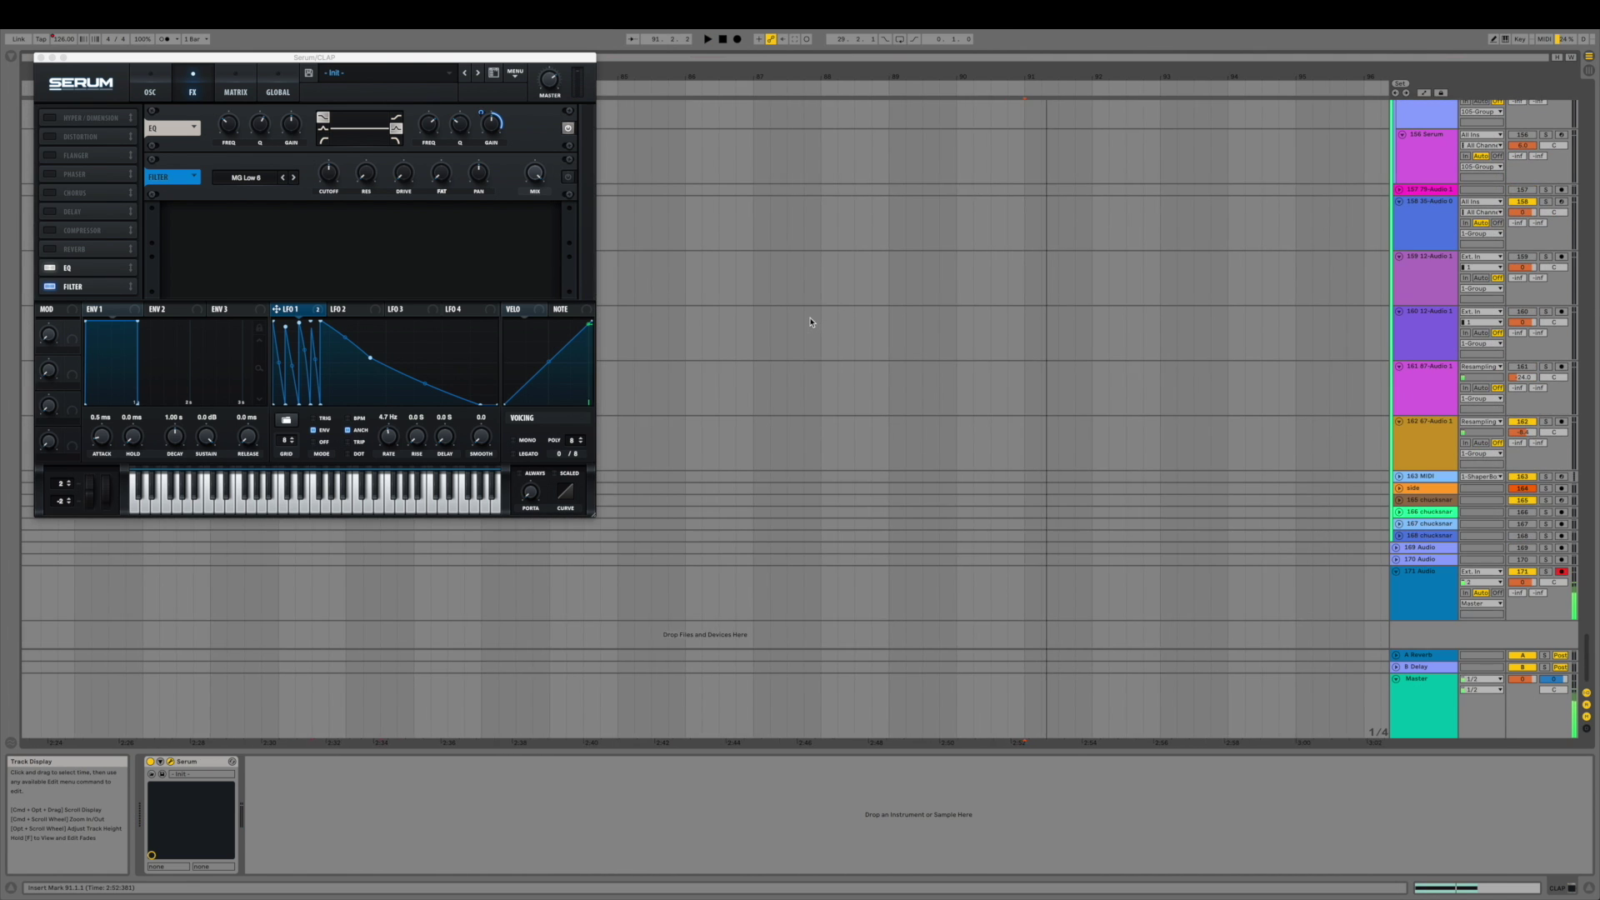
pyautogui.scroll(5, 810, 321)
pyautogui.hscroll(-10, 810, 322)
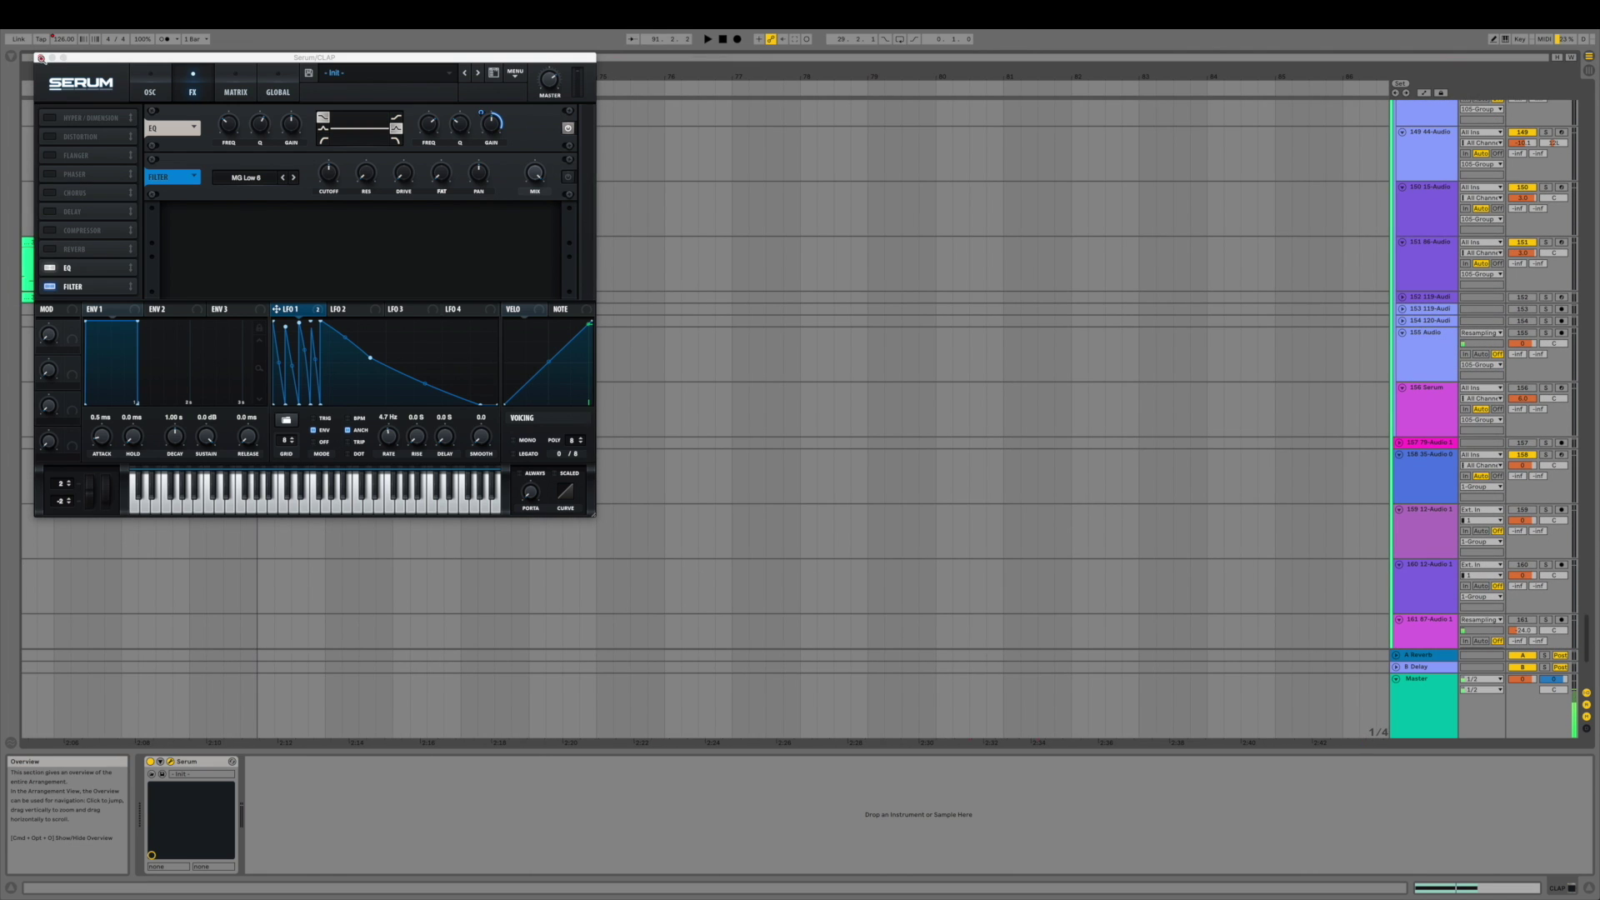
pyautogui.click(38, 57)
pyautogui.scroll(10, 575, 397)
pyautogui.hscroll(-5, 575, 397)
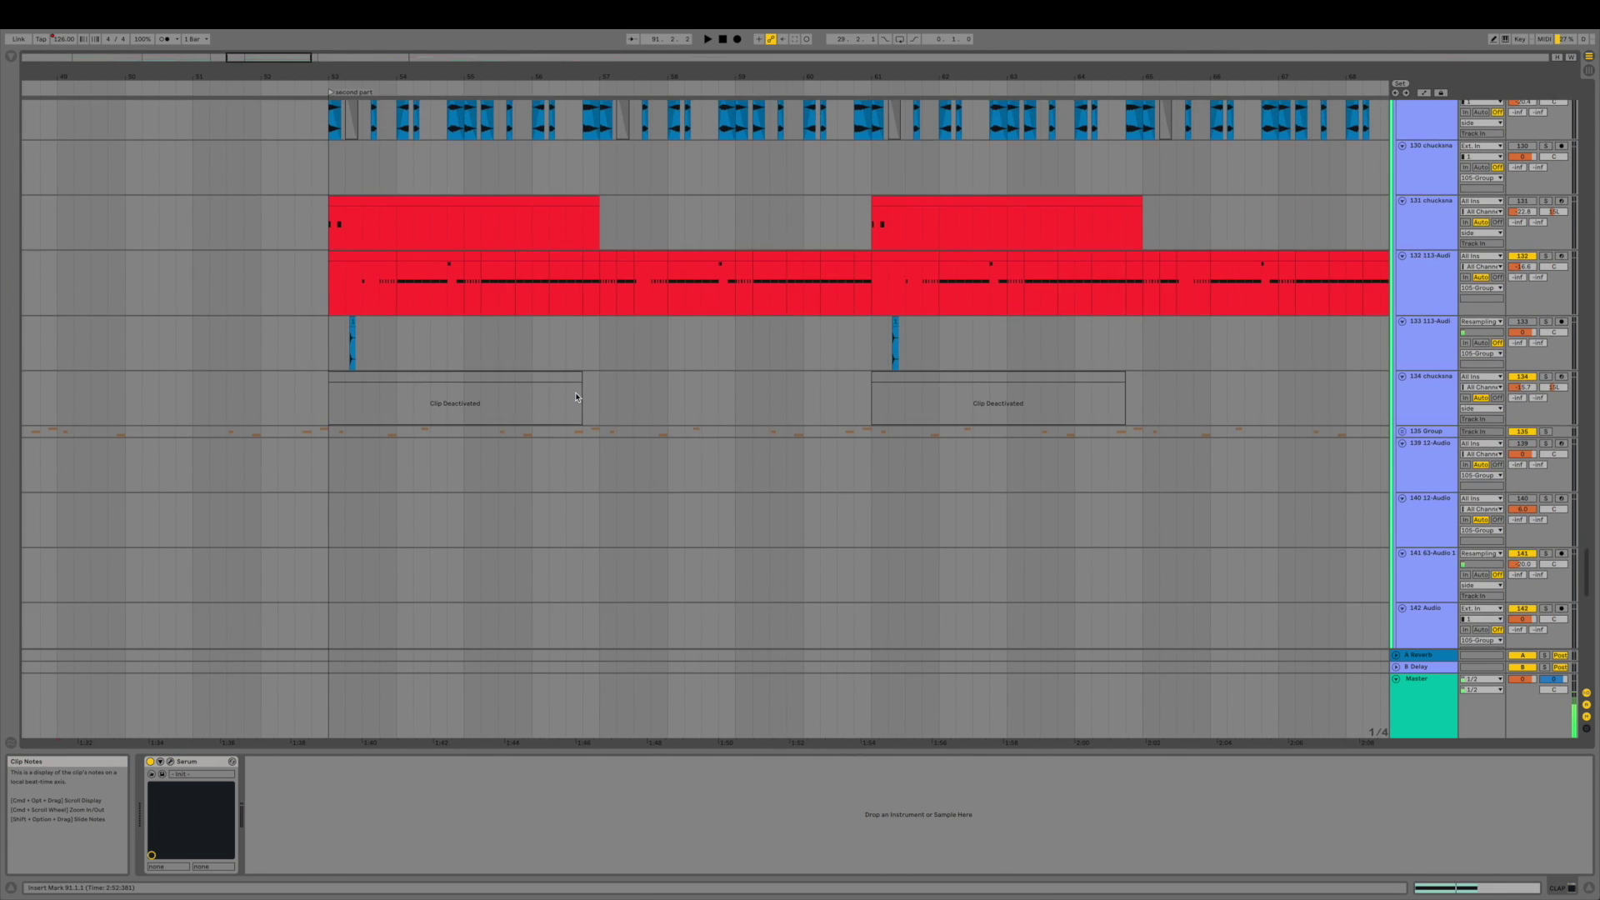
pyautogui.scroll(5, 575, 397)
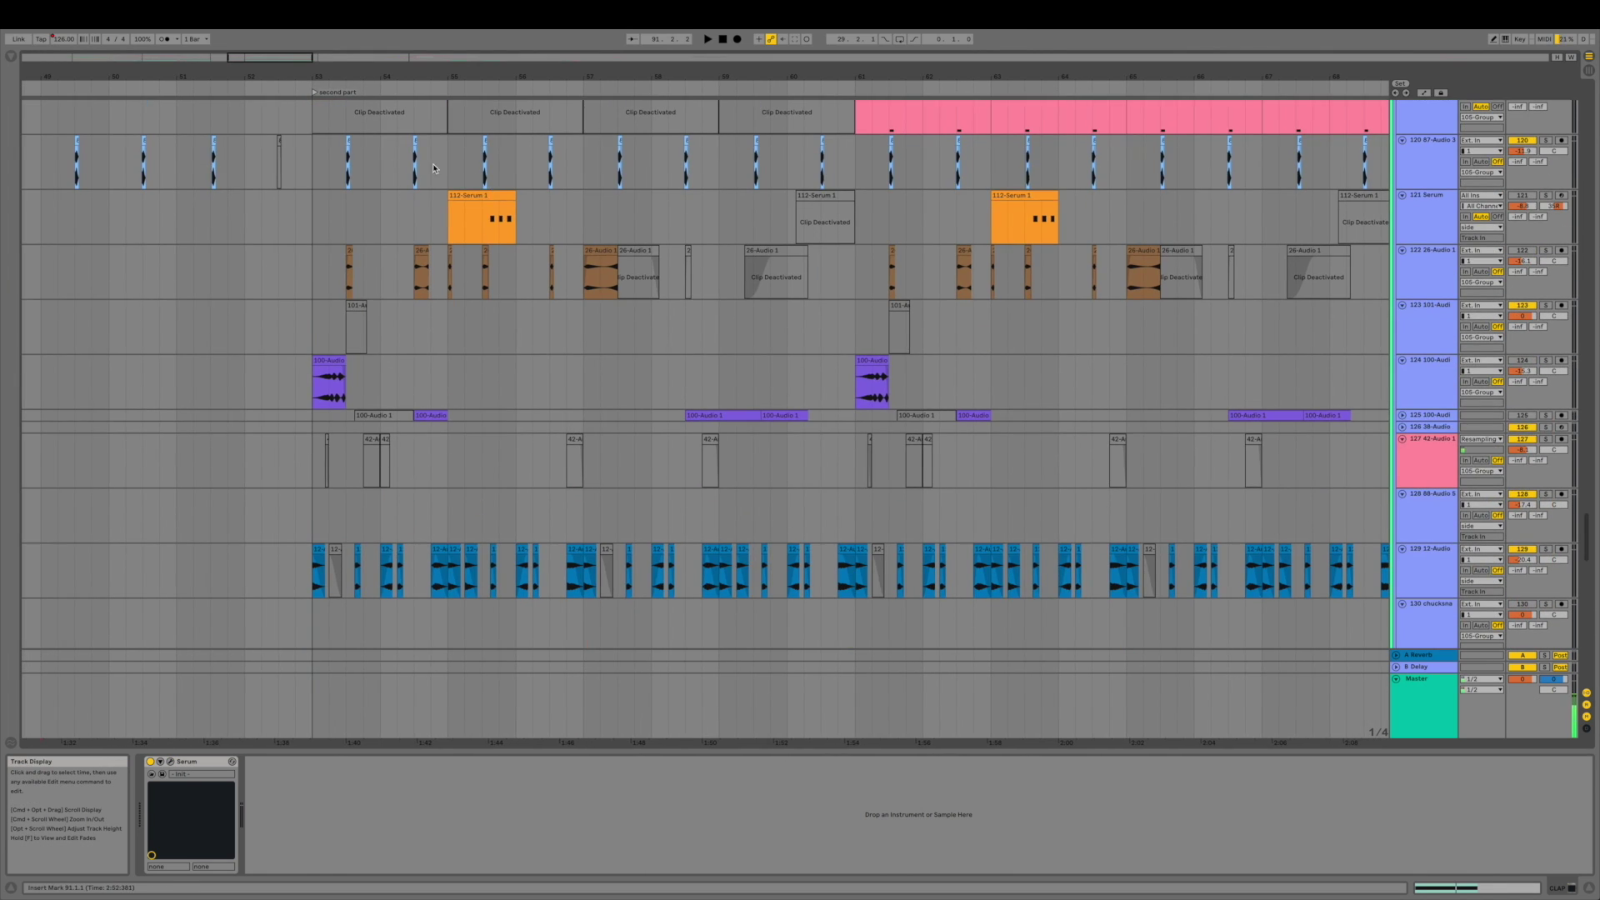
pyautogui.scroll(3, 336, 165)
# - Solo track 120 and audition it from around bar 53
pyautogui.click(372, 162)
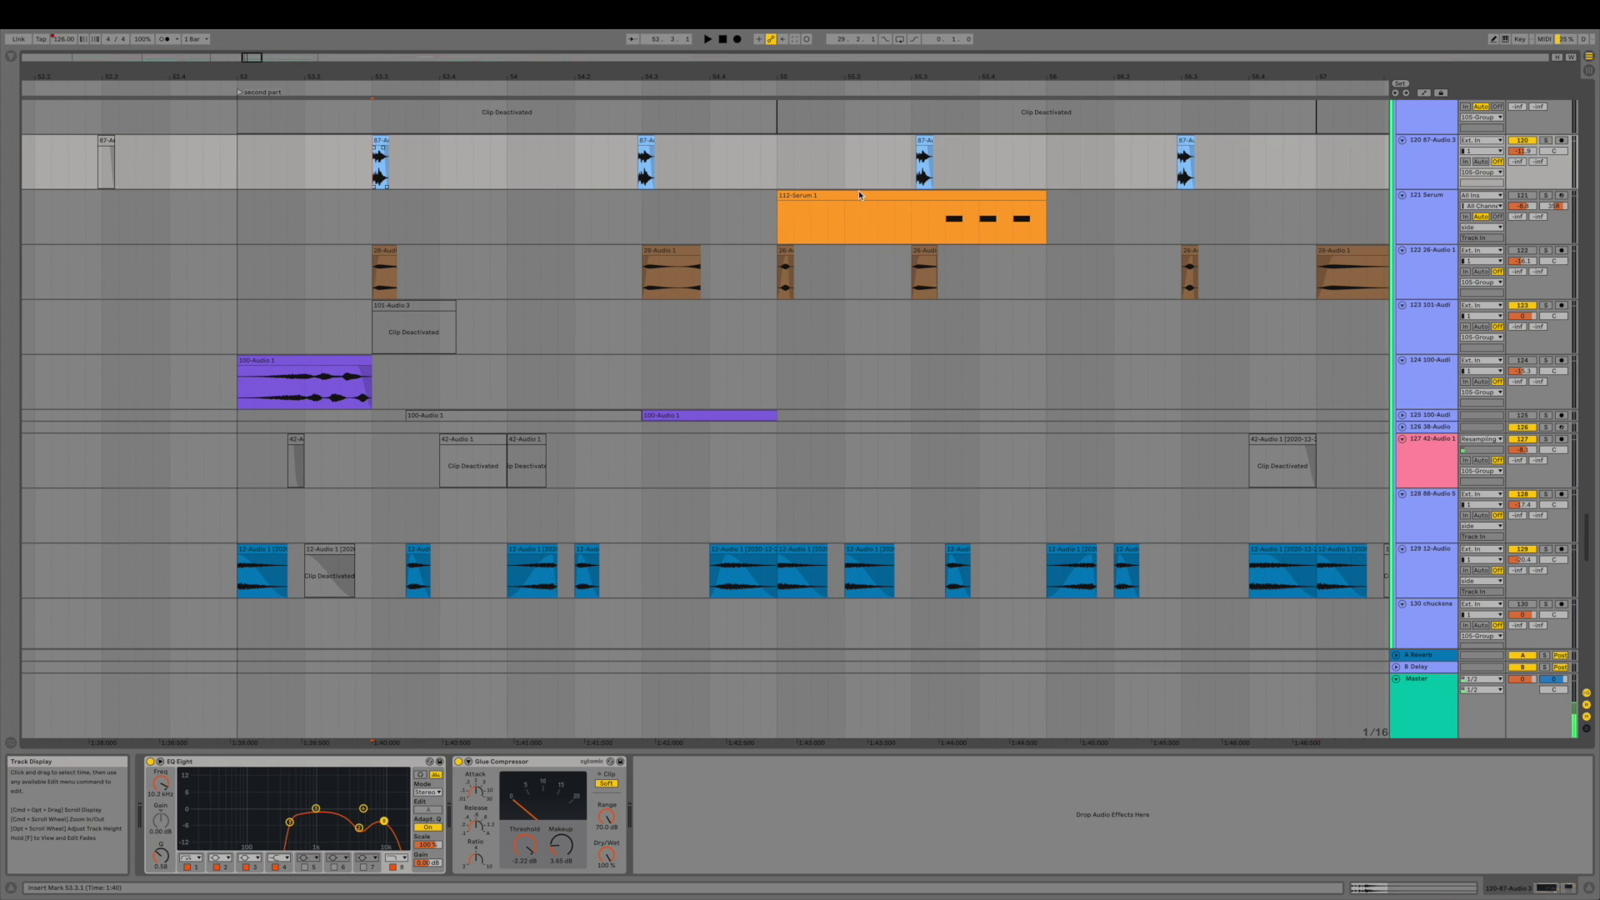
pyautogui.click(1422, 168)
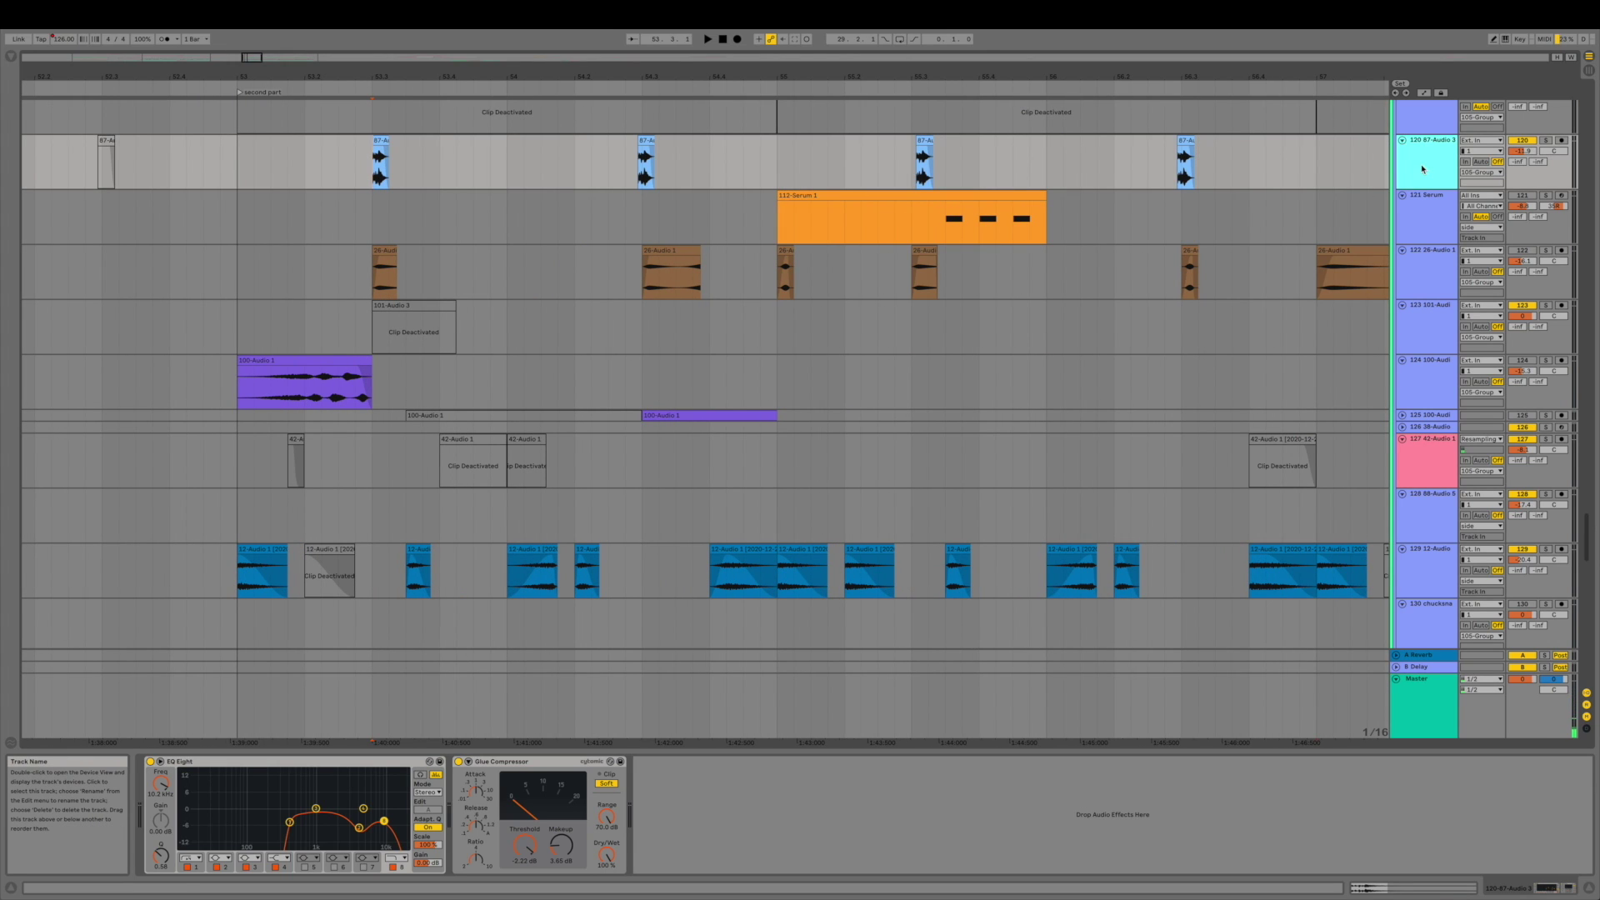
pyautogui.click(1548, 141)
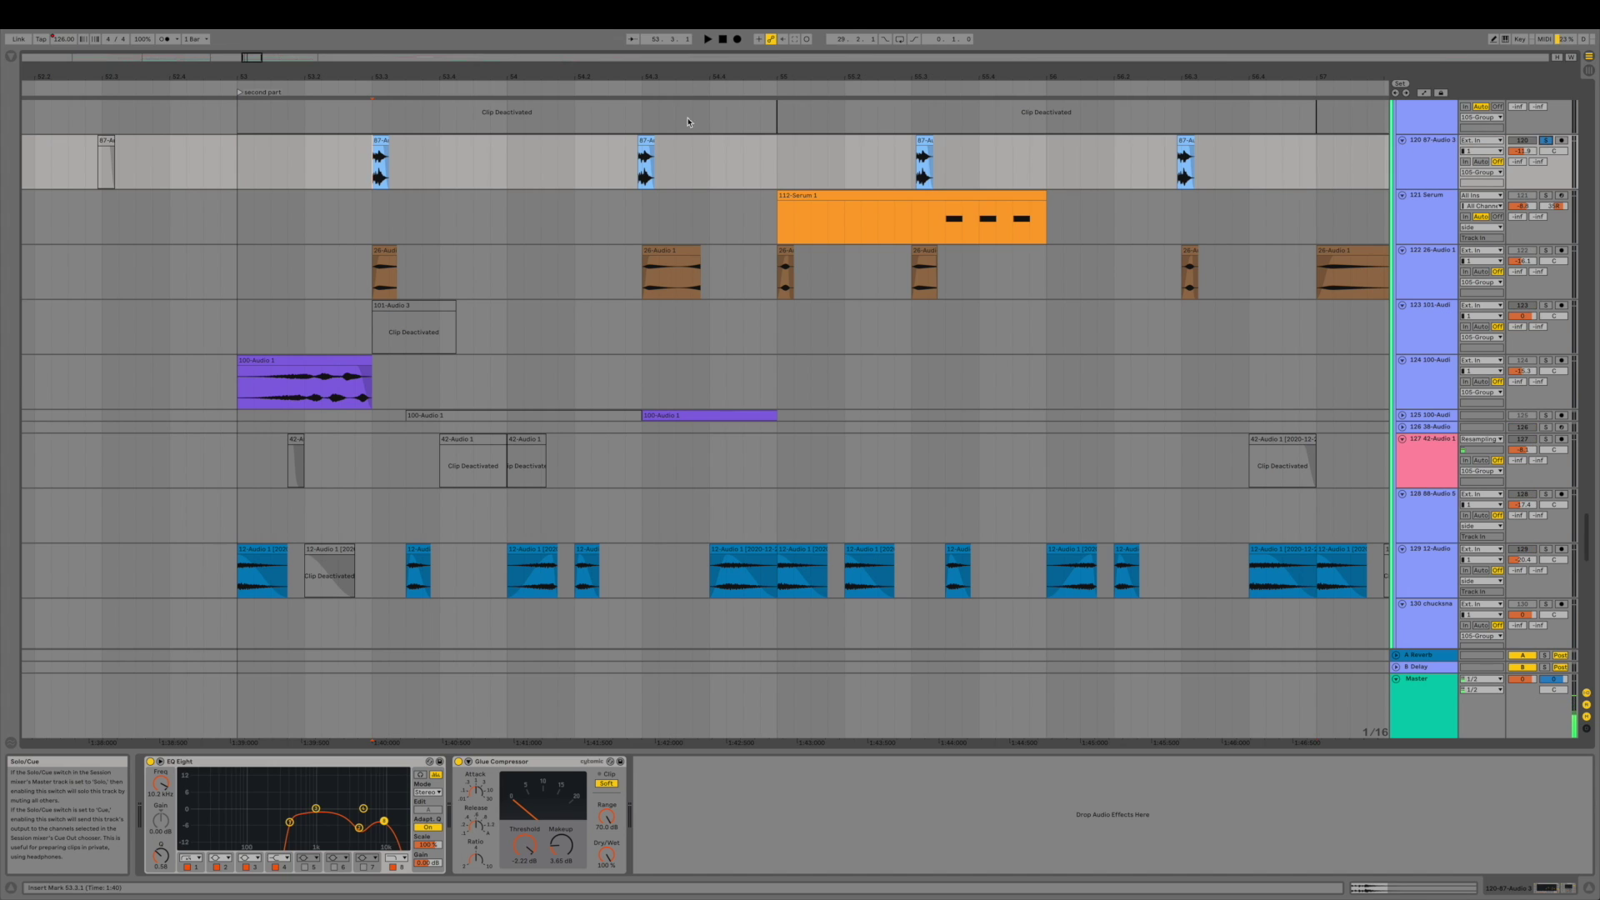
pyautogui.click(353, 164)
pyautogui.press('space')
pyautogui.scroll(3, 354, 164)
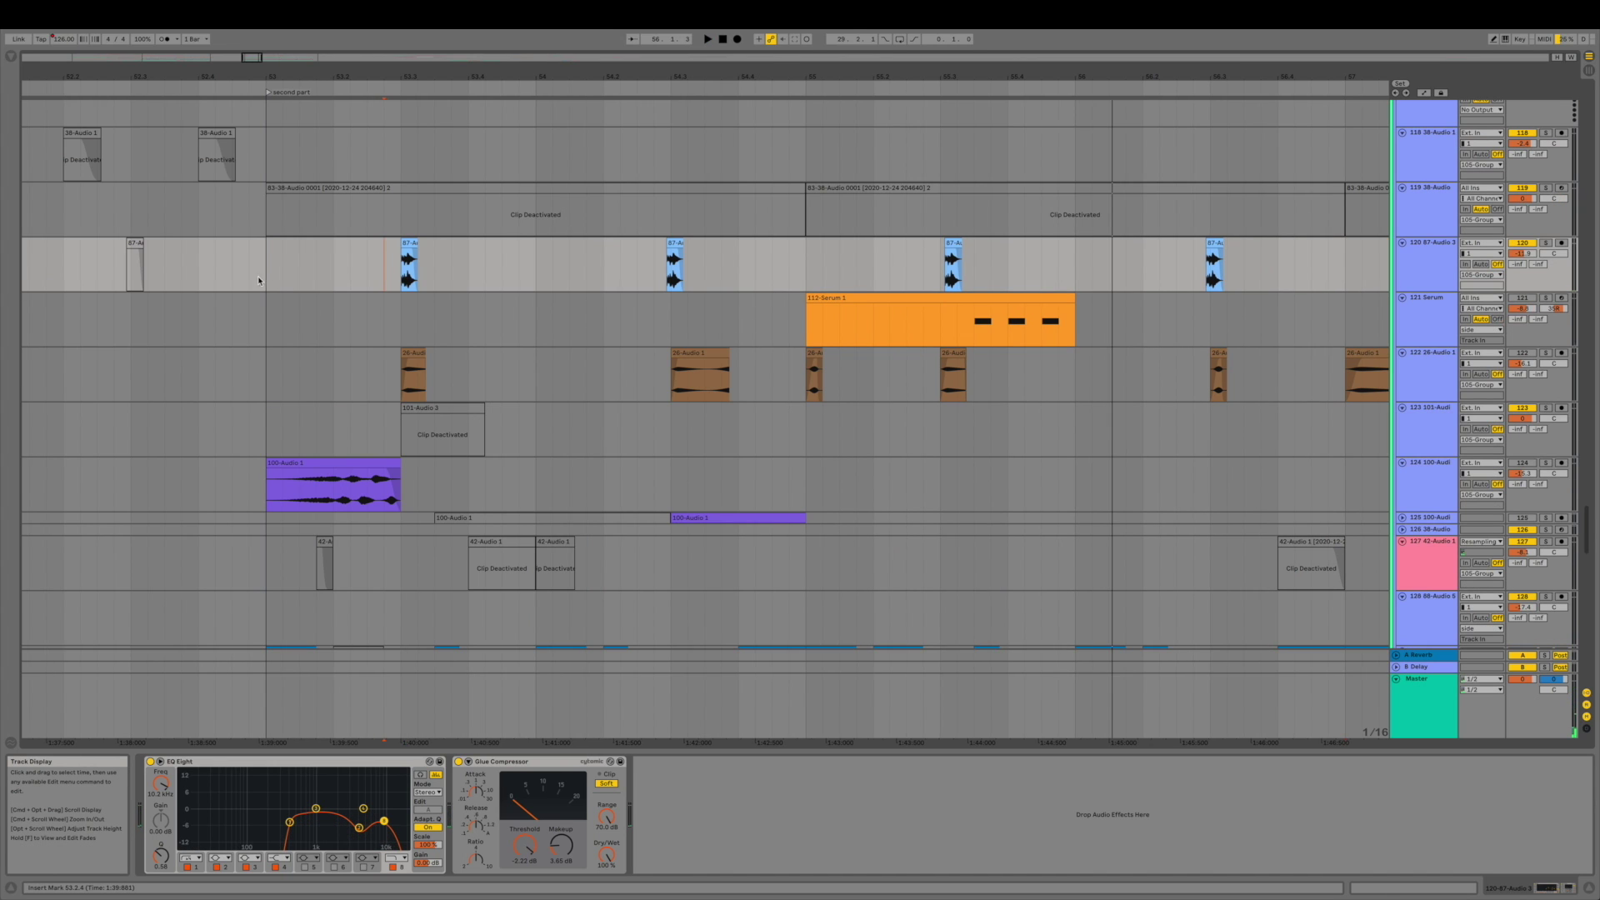
pyautogui.click(267, 281)
pyautogui.press('space')
pyautogui.press('space')
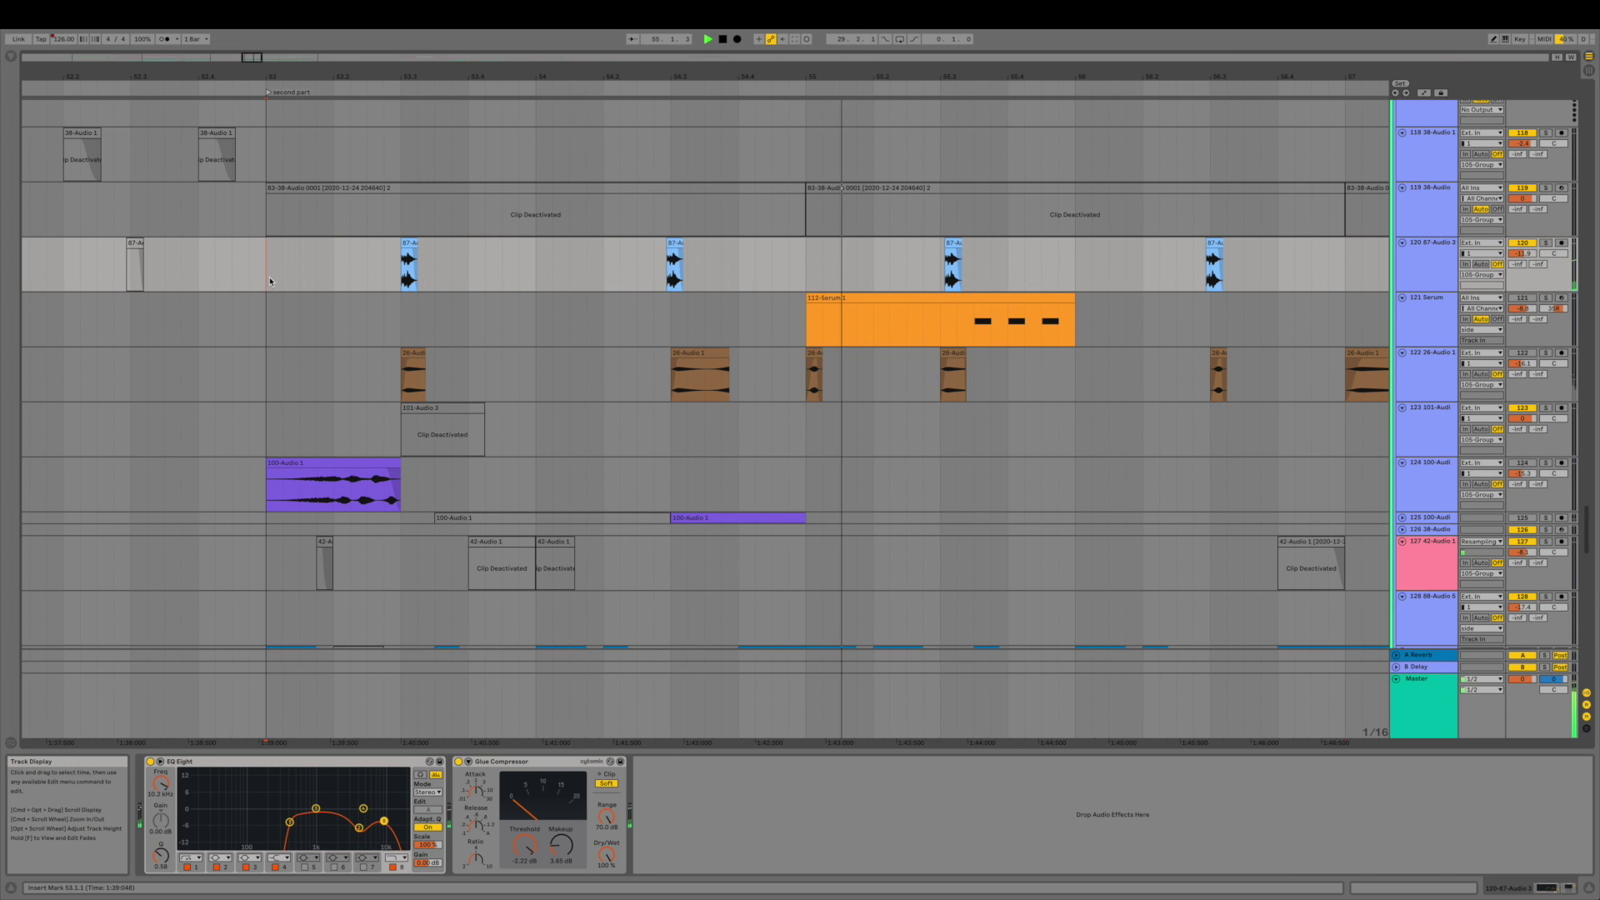
pyautogui.press('space')
# - Select track 118 to show its Saturator, Reverb, EQ Eight and Frequency Shifter chain
pyautogui.scroll(2, 723, 271)
pyautogui.hscroll(10, 724, 272)
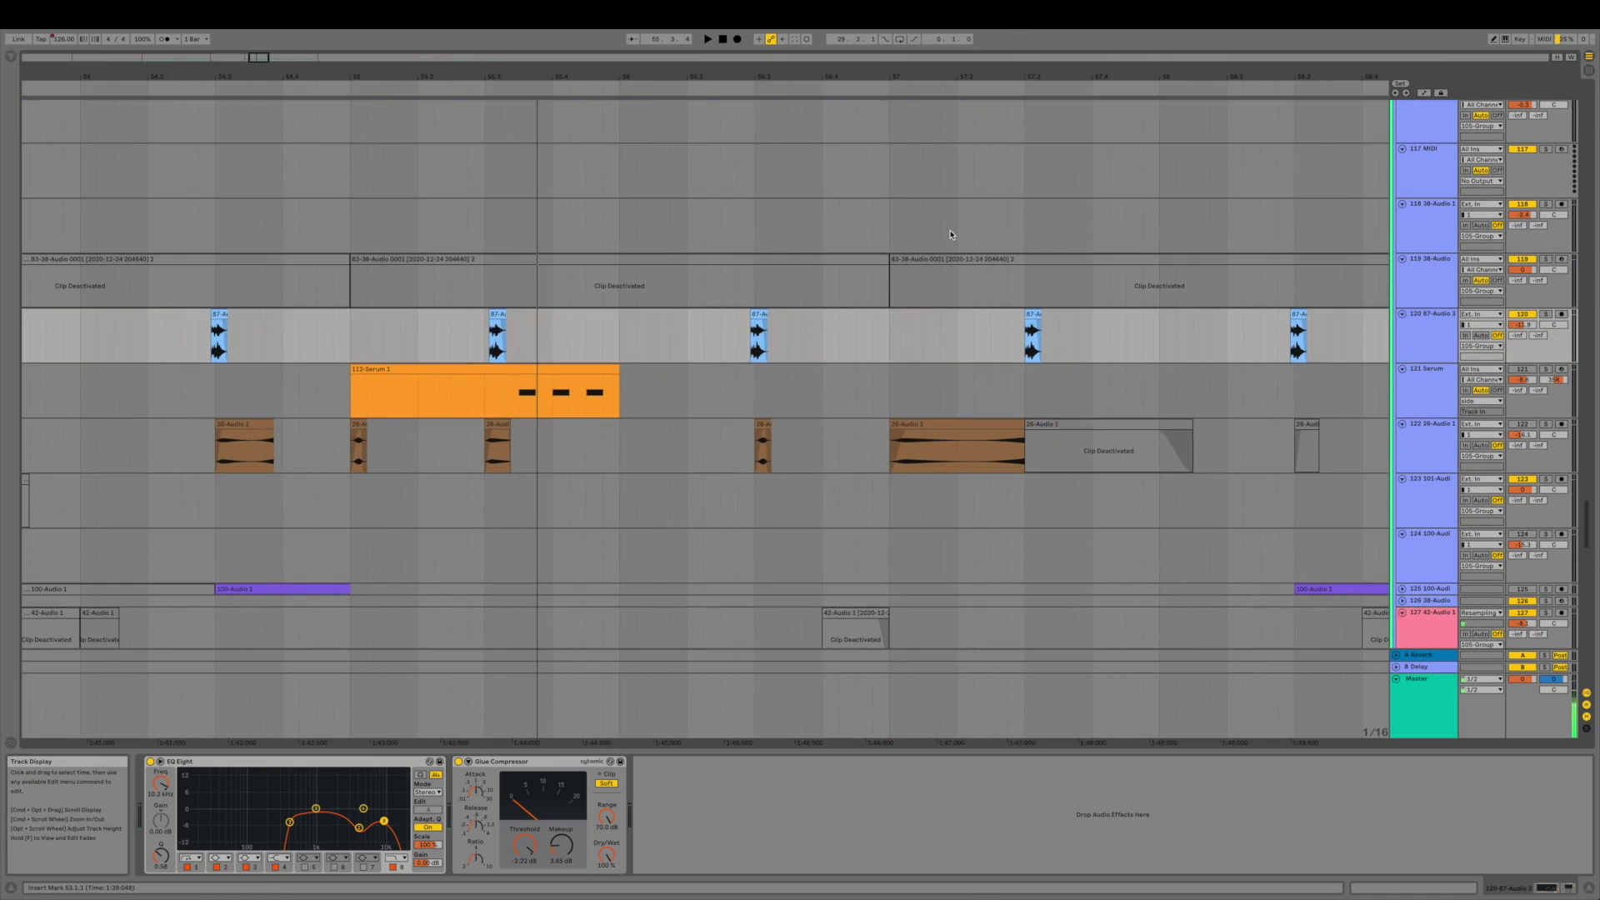
pyautogui.click(898, 235)
pyautogui.scroll(-6, 897, 236)
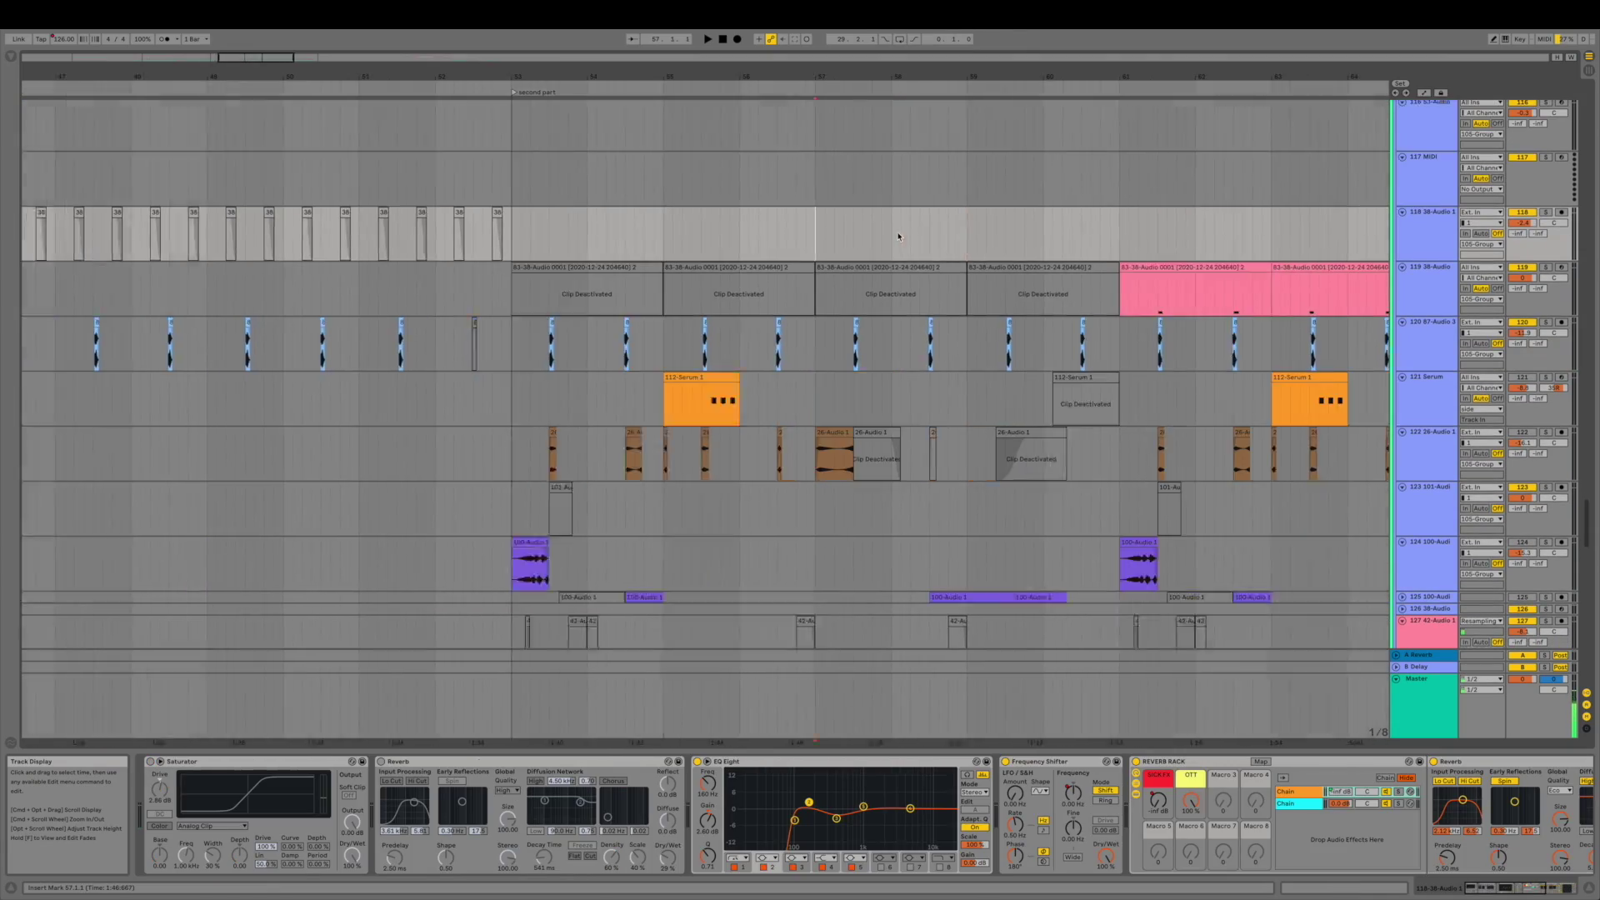
# - Select the FX snare clip on track 119 and play it from bar 61
pyautogui.hscroll(3, 958, 248)
pyautogui.click(956, 266)
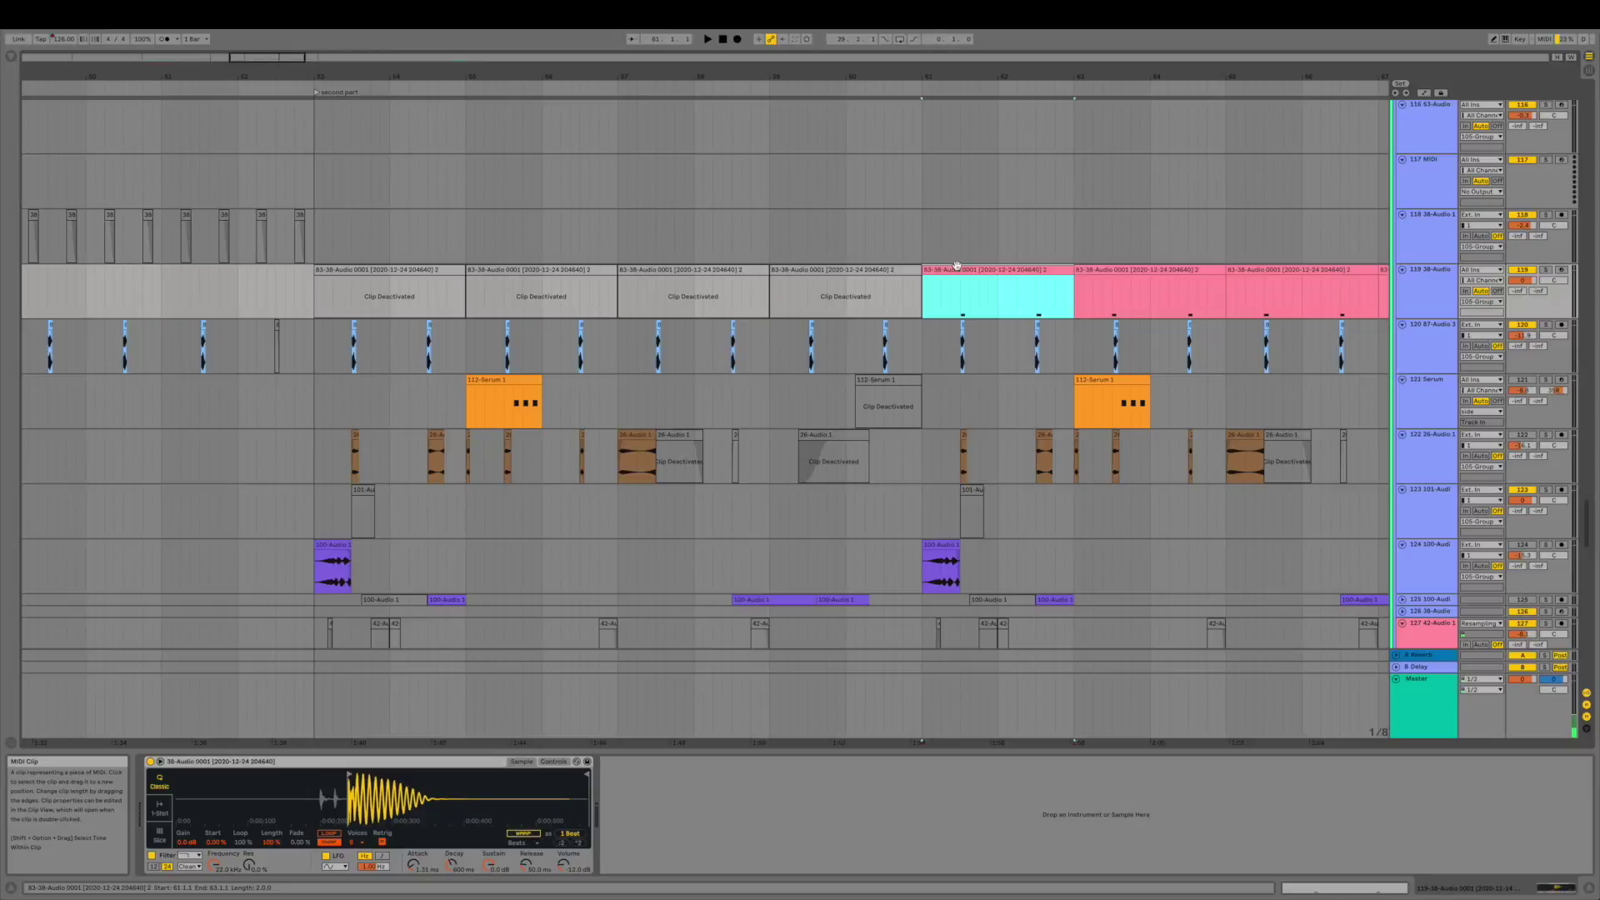
pyautogui.scroll(5, 957, 265)
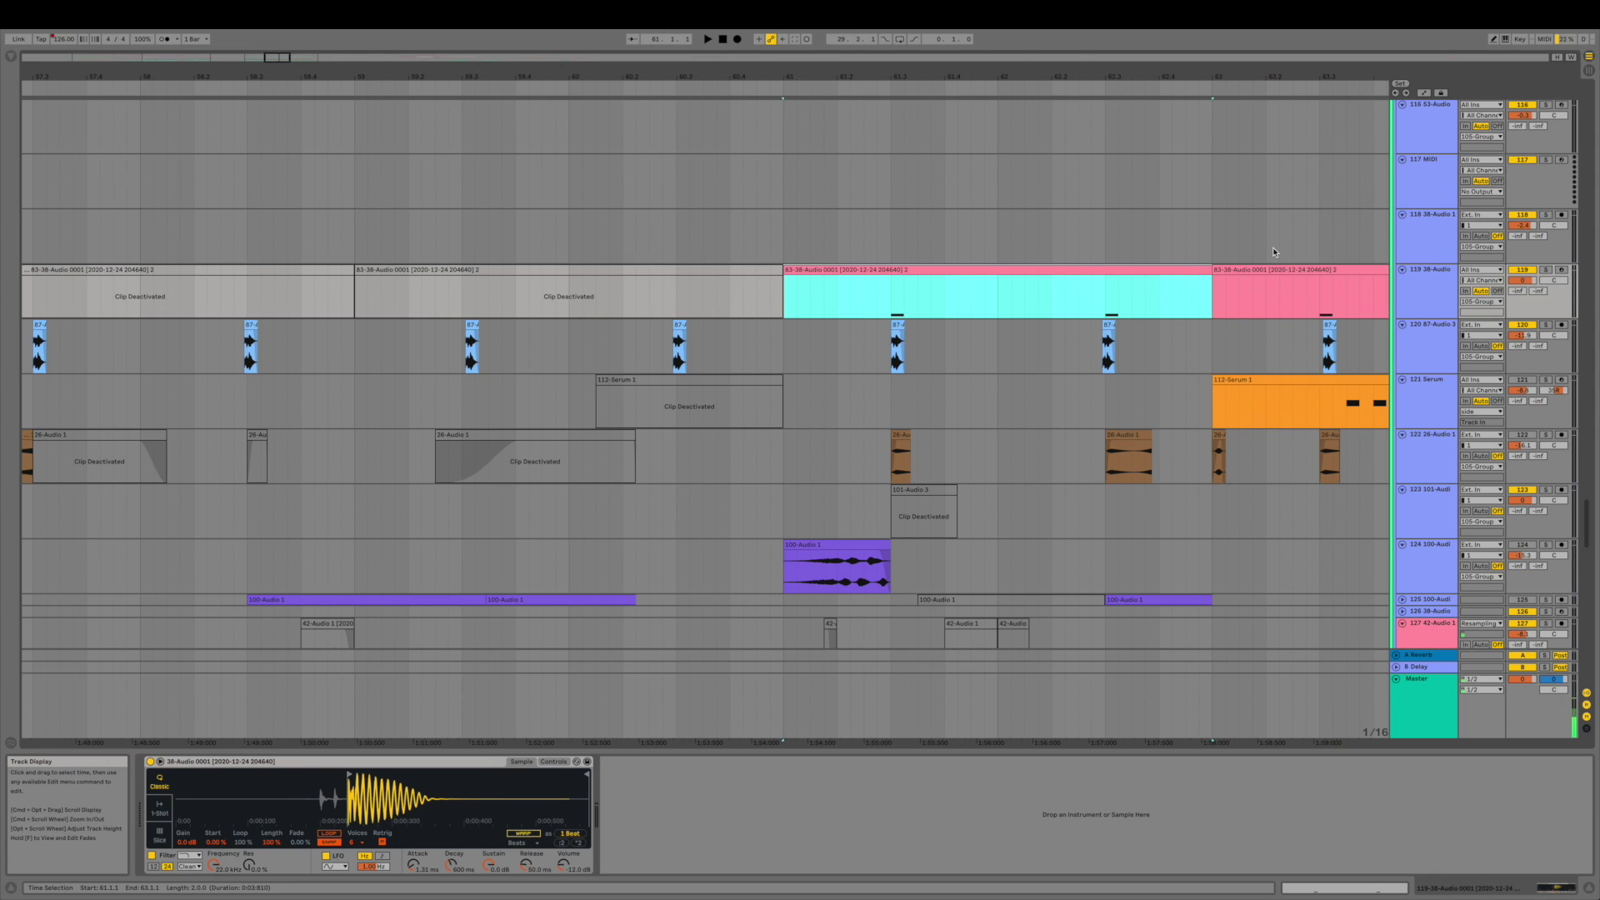
pyautogui.click(784, 253)
pyautogui.press('space')
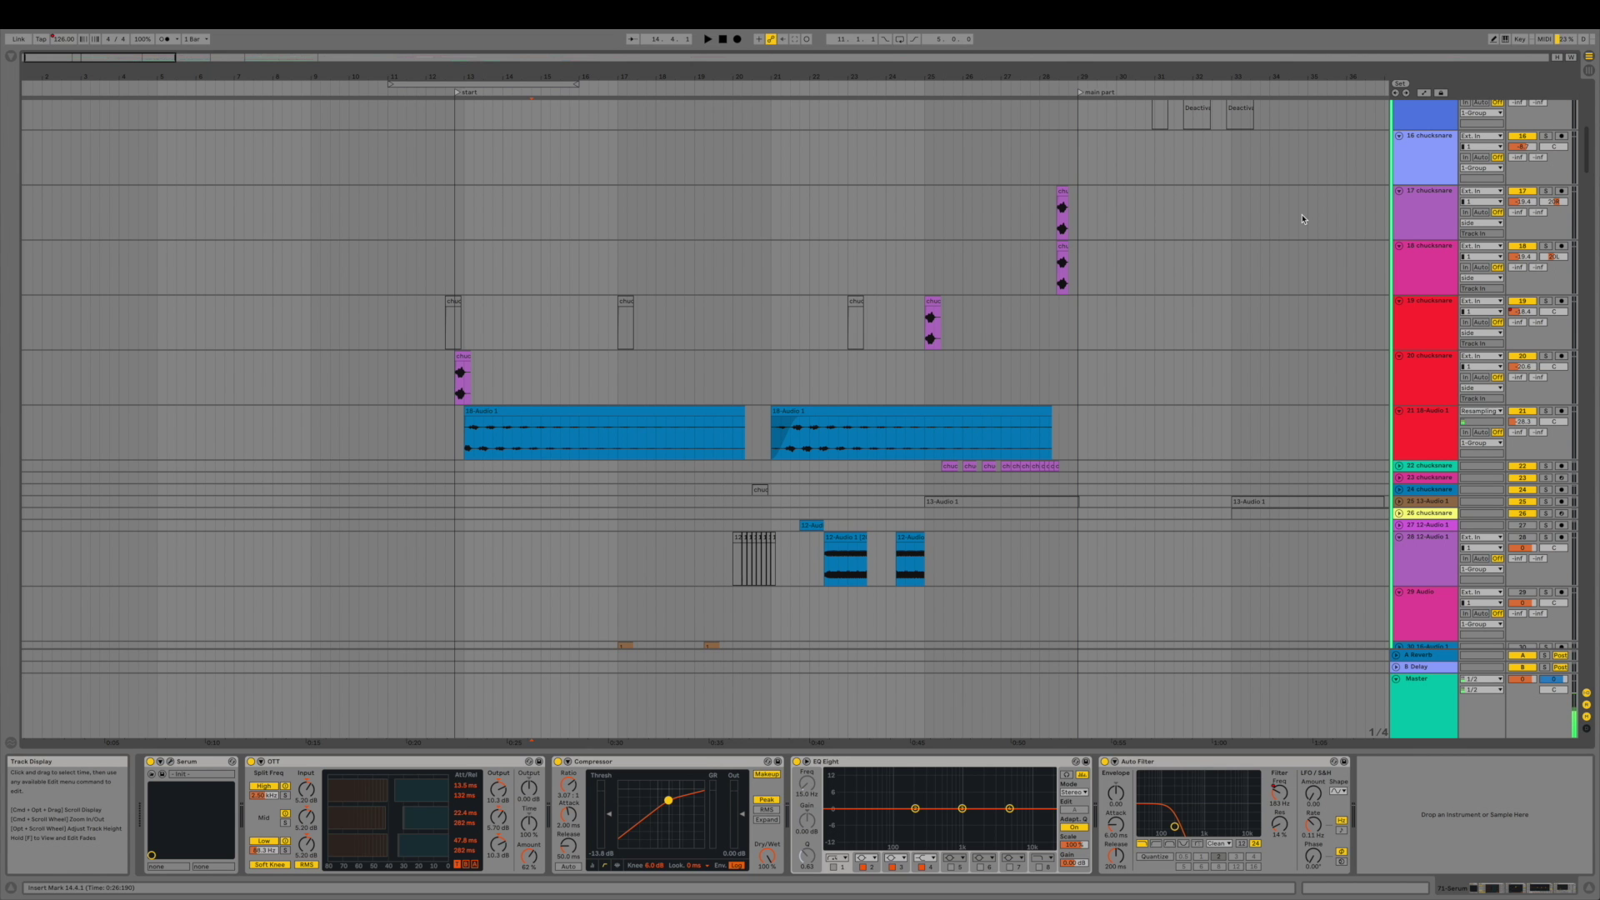
# - Play the 18-Audio 1 snare clip from bar 13 and inspect the neighbouring clips
pyautogui.click(478, 410)
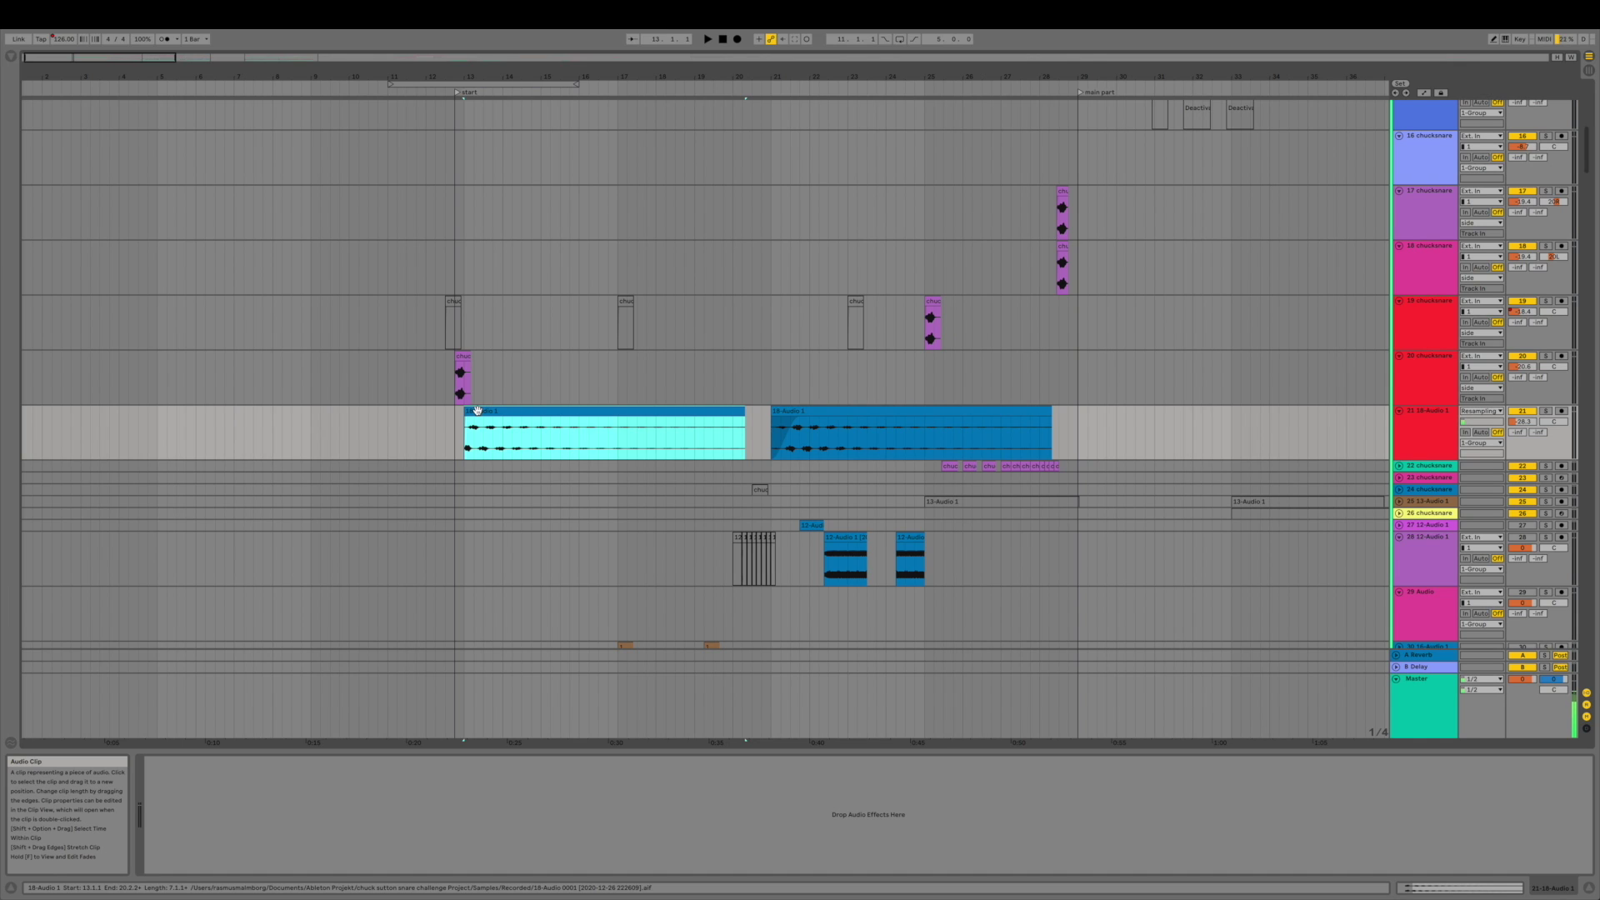
pyautogui.press('space')
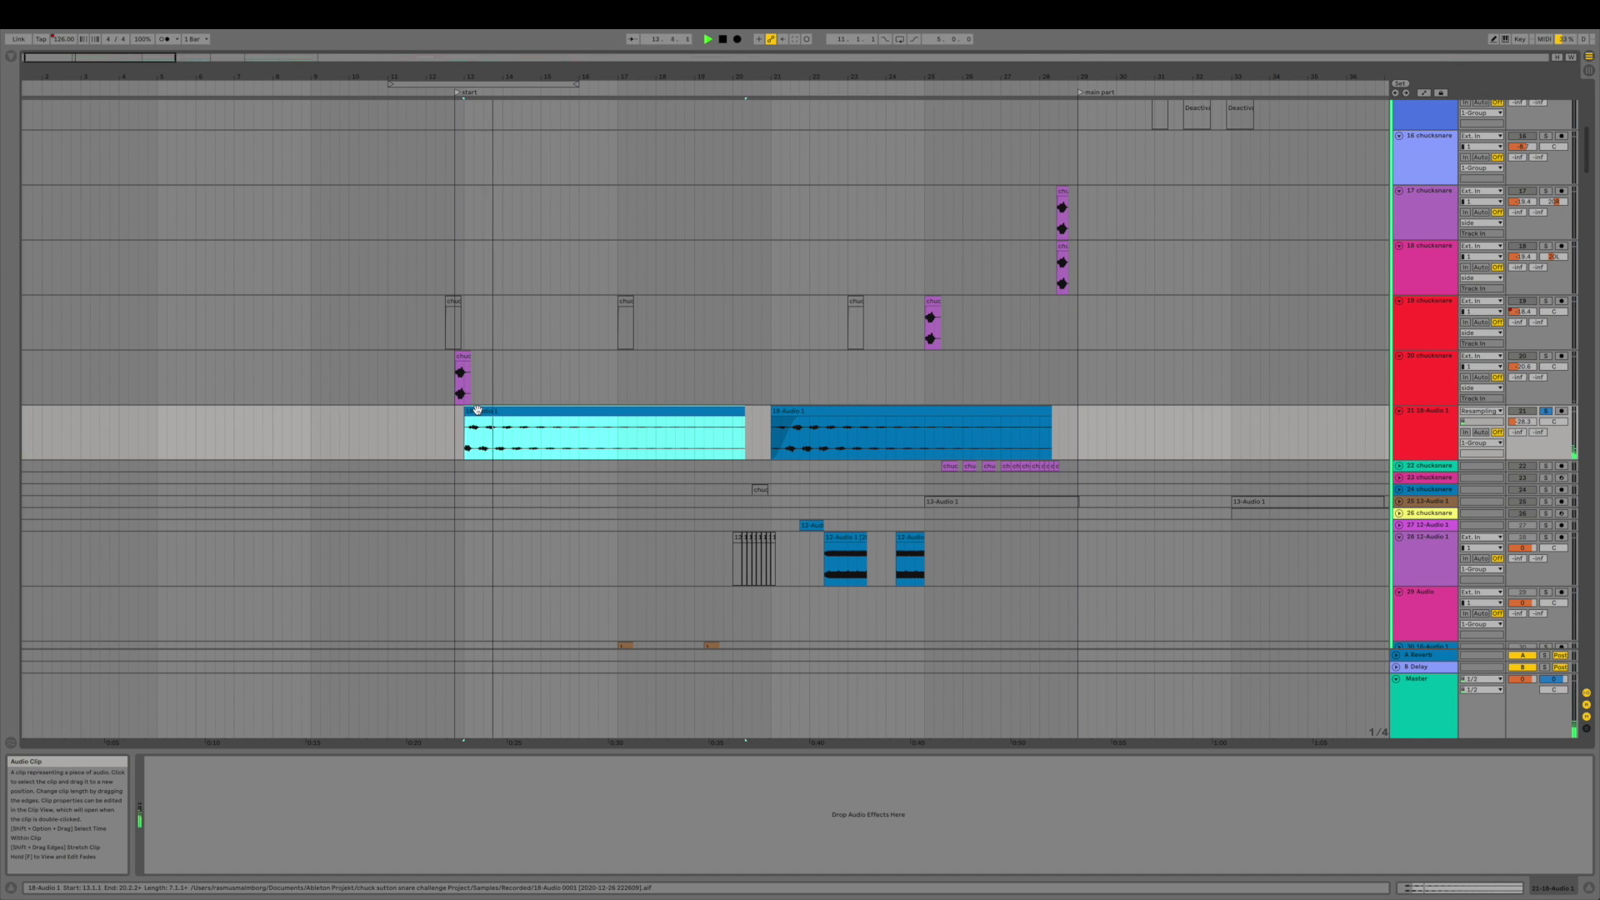
pyautogui.press('space')
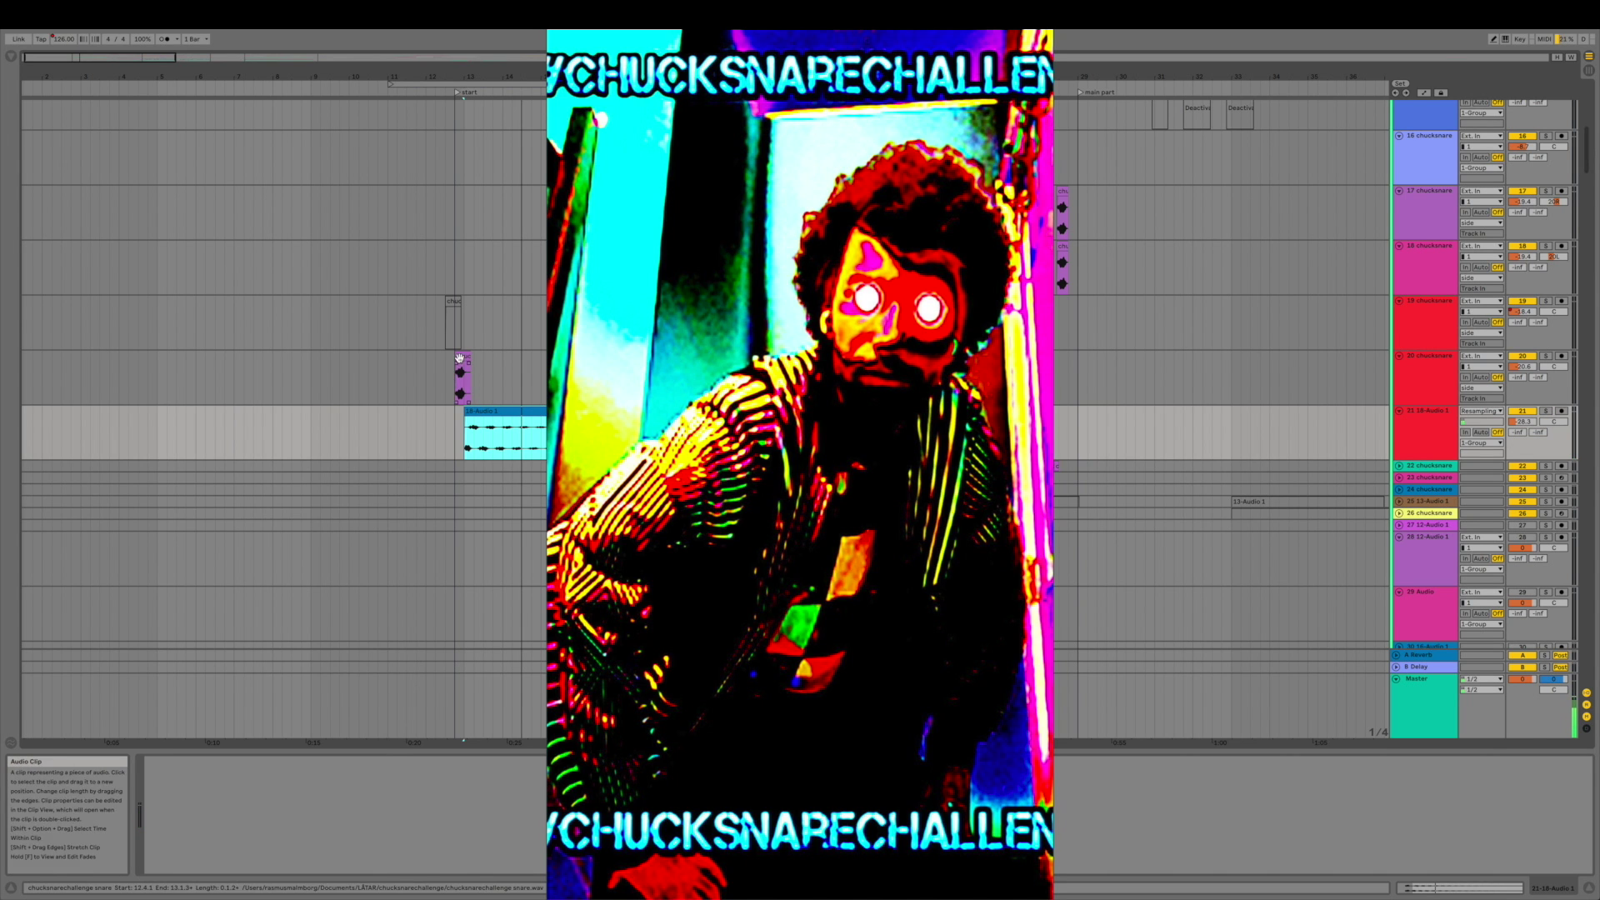
pyautogui.click(459, 358)
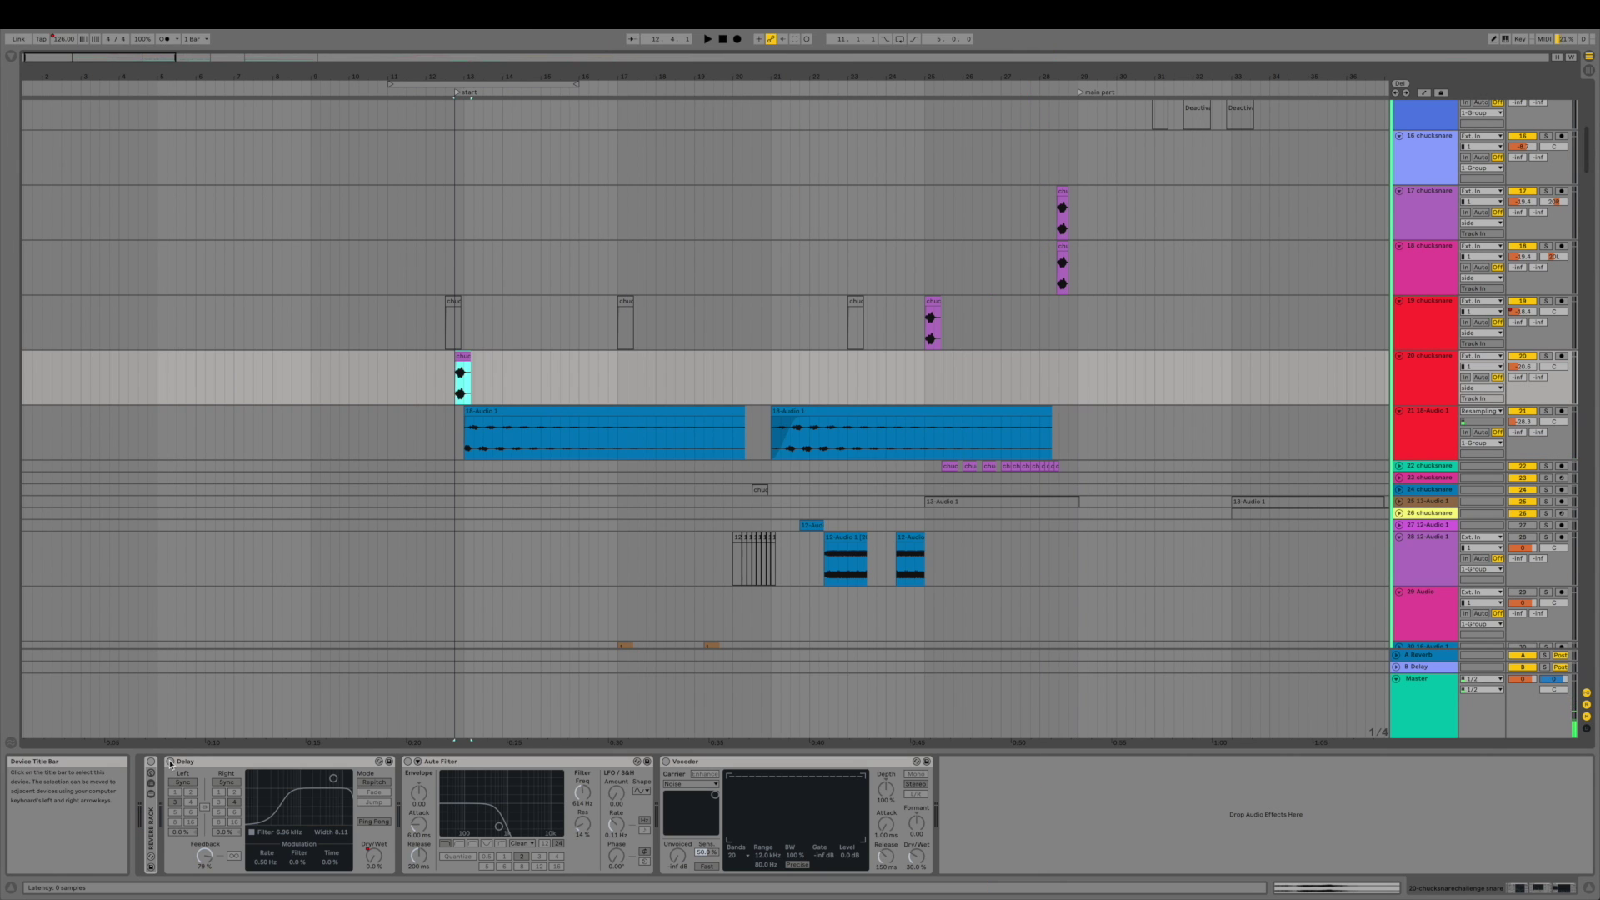
pyautogui.click(671, 412)
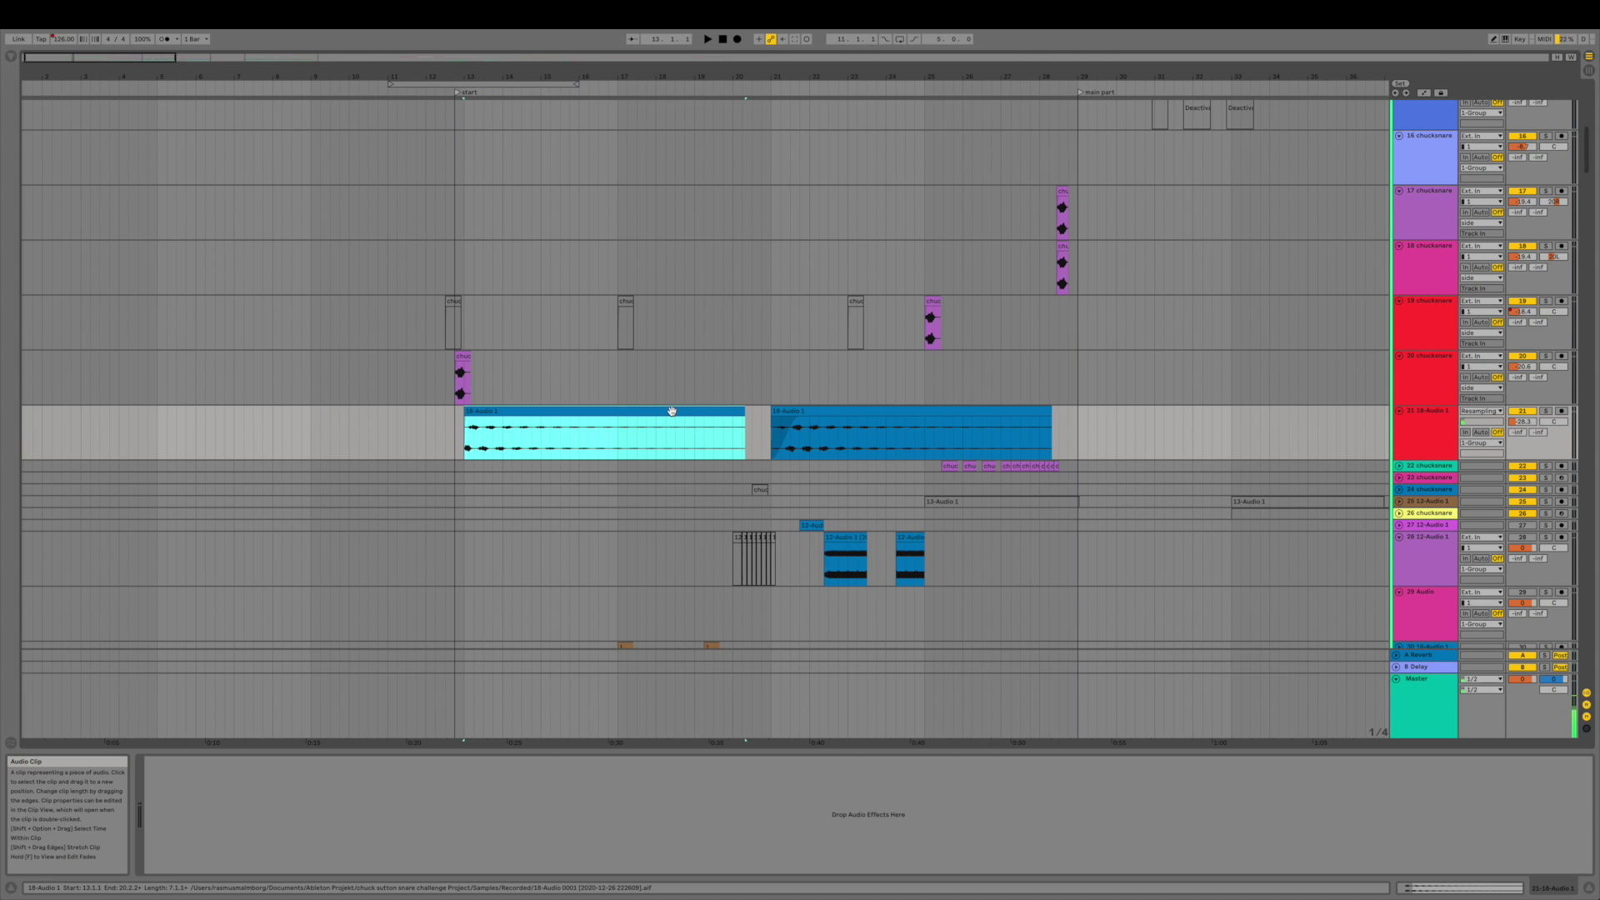
# - Solo the 19 chucksnare track and audition it from bar 25, then stop
pyautogui.hscroll(3, 672, 412)
pyautogui.click(1416, 340)
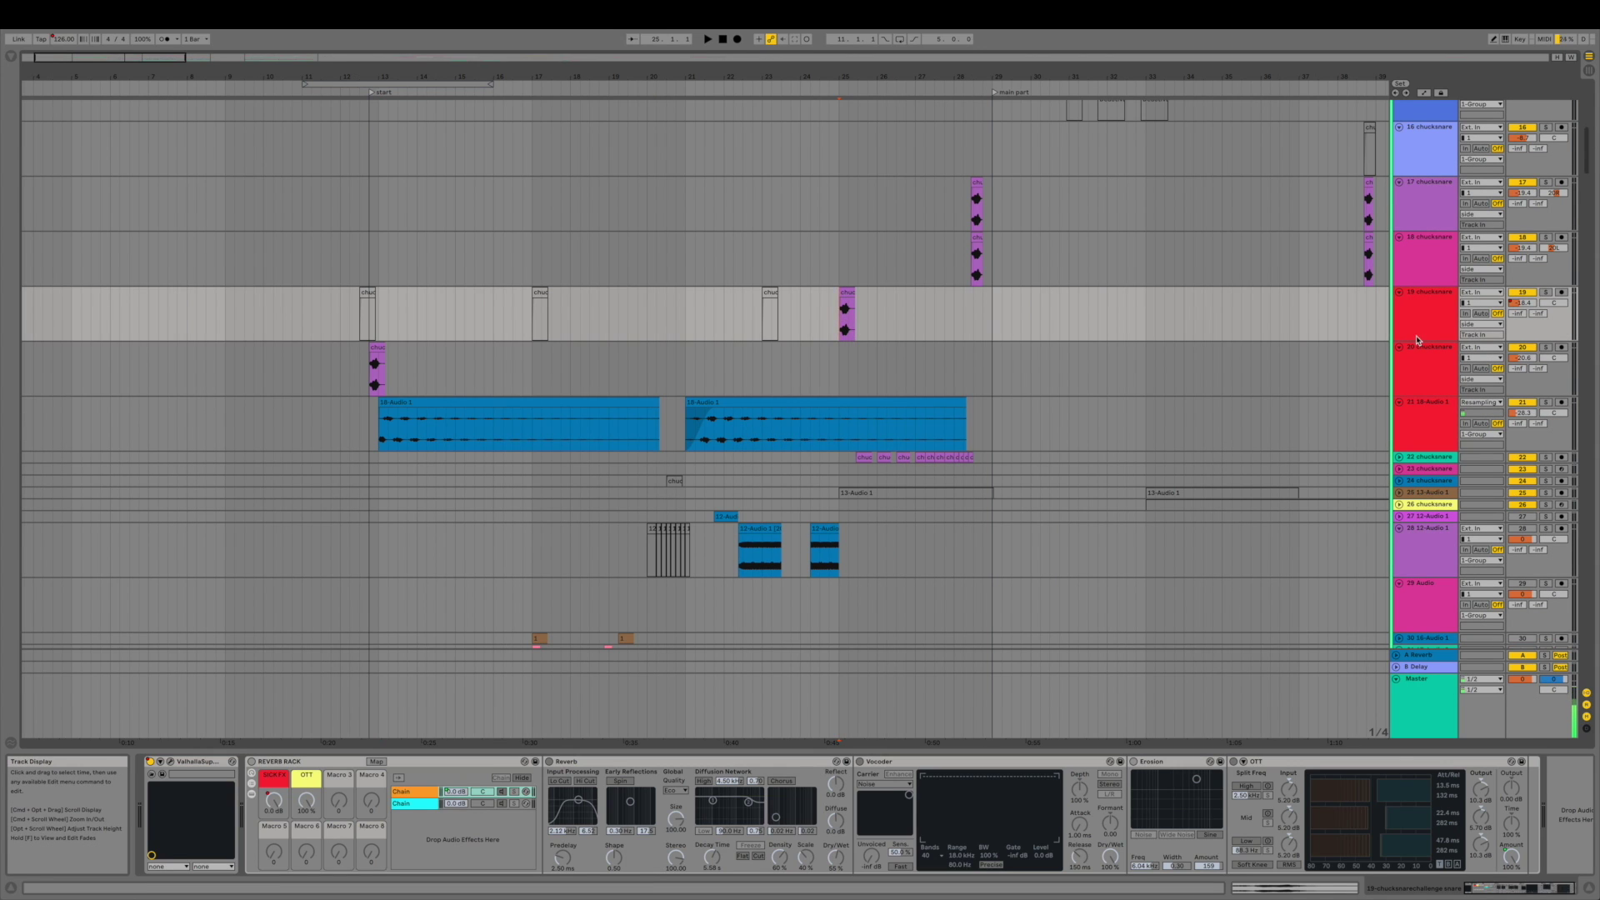
pyautogui.click(1446, 308)
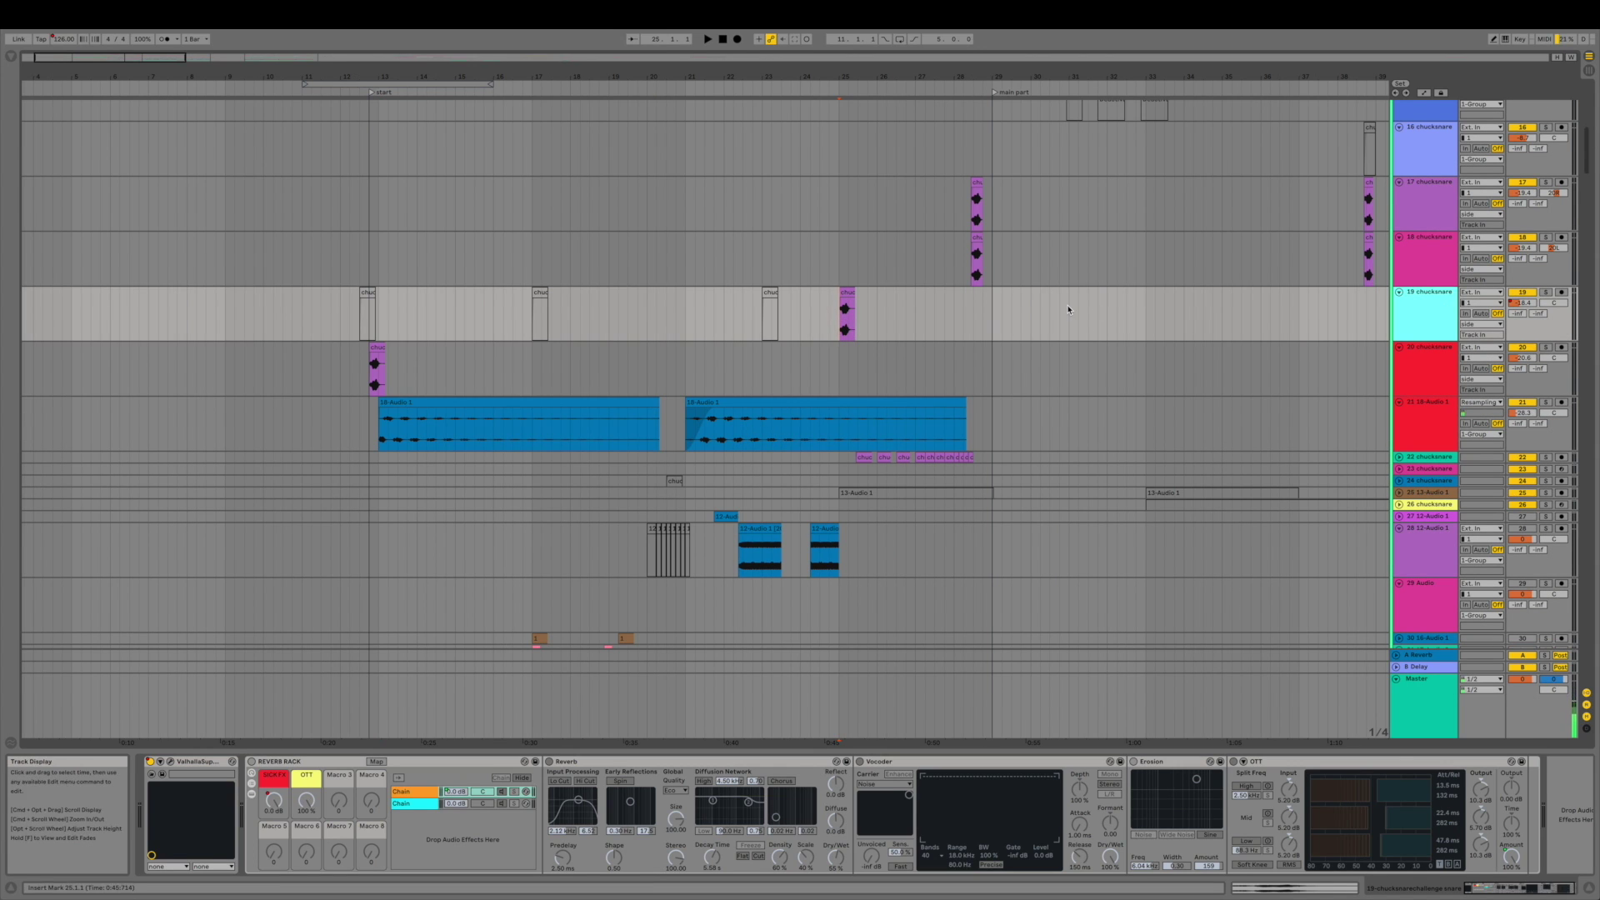
pyautogui.press('space')
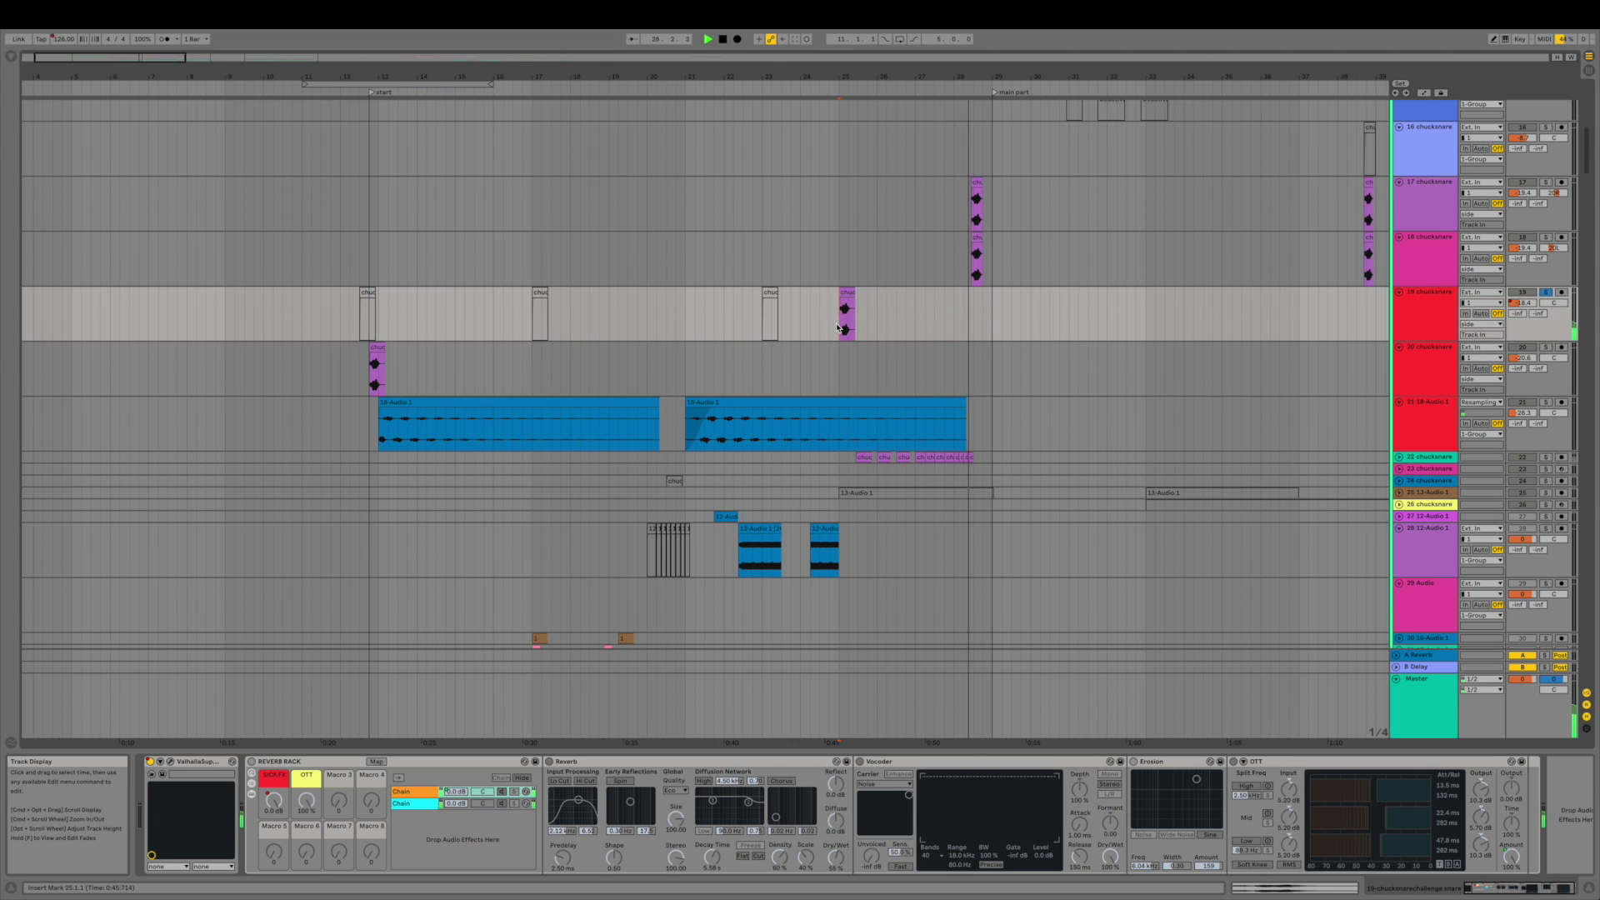
pyautogui.press('space')
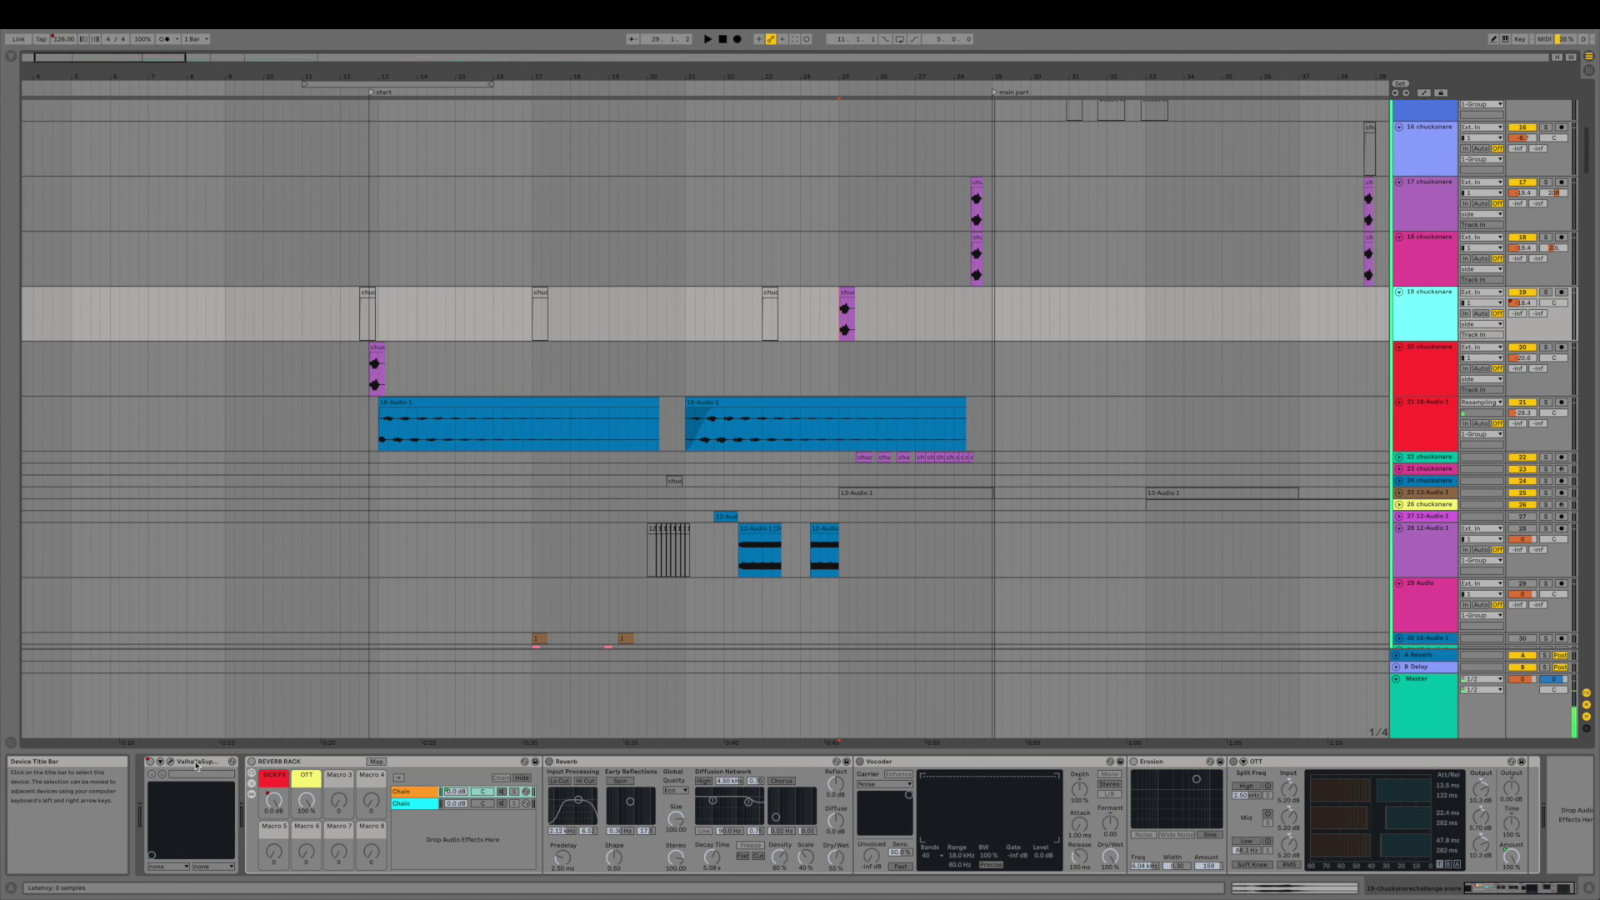
# - Open track 19's Valhalla Supermassive window (Gemini, 81% mix, 96.4% feedback) and switch to automation mode
pyautogui.doubleClick(196, 761)
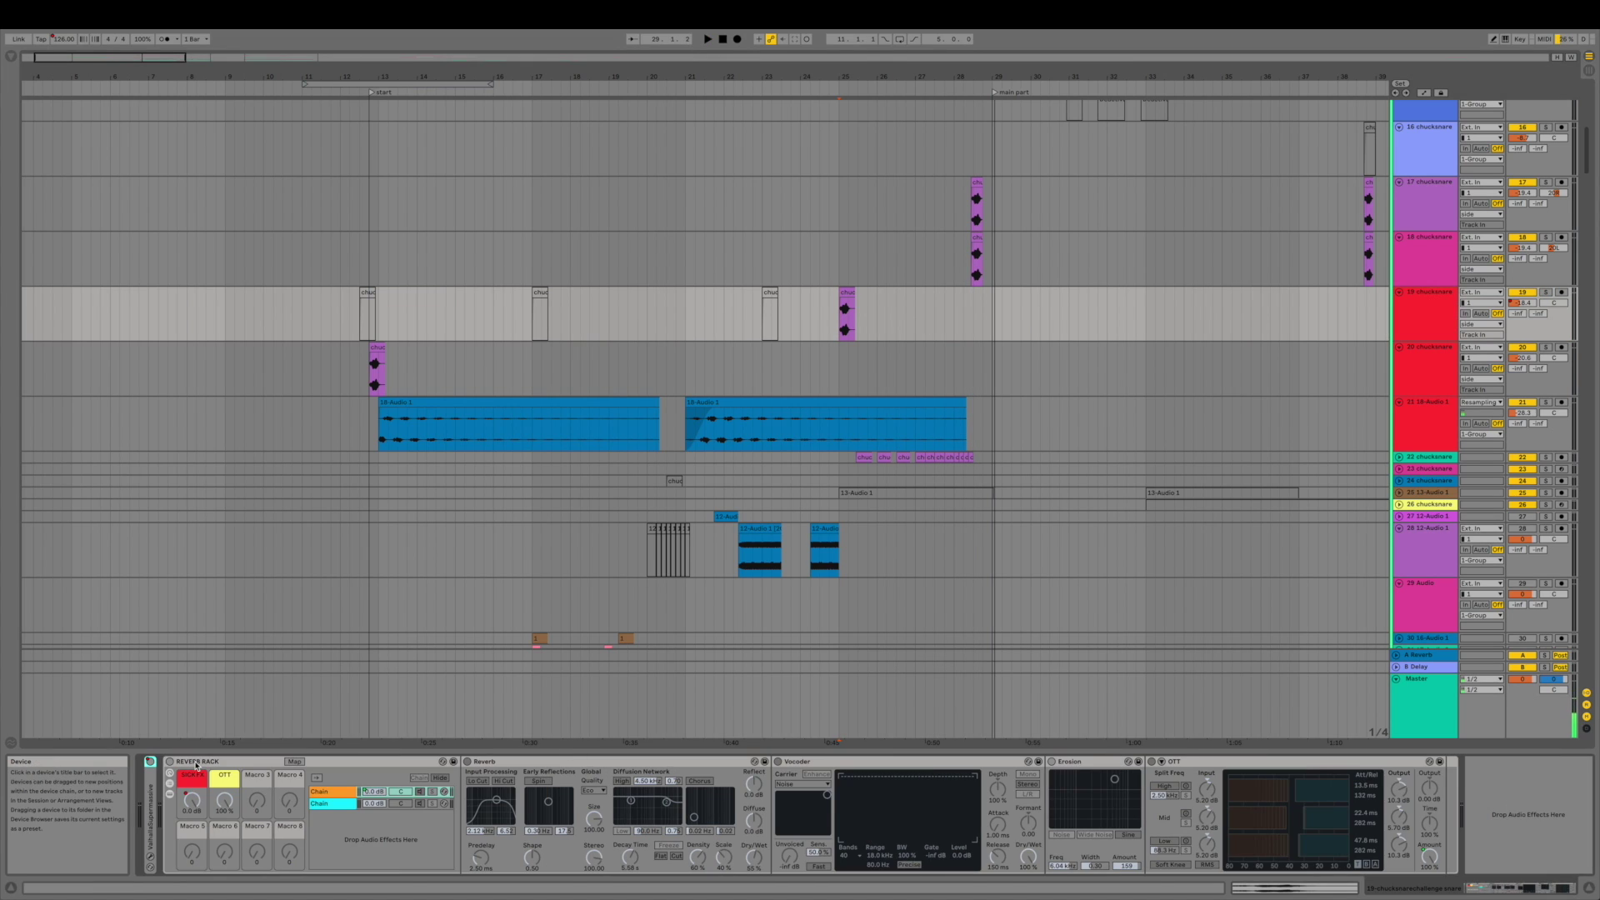
pyautogui.doubleClick(153, 814)
pyautogui.click(170, 762)
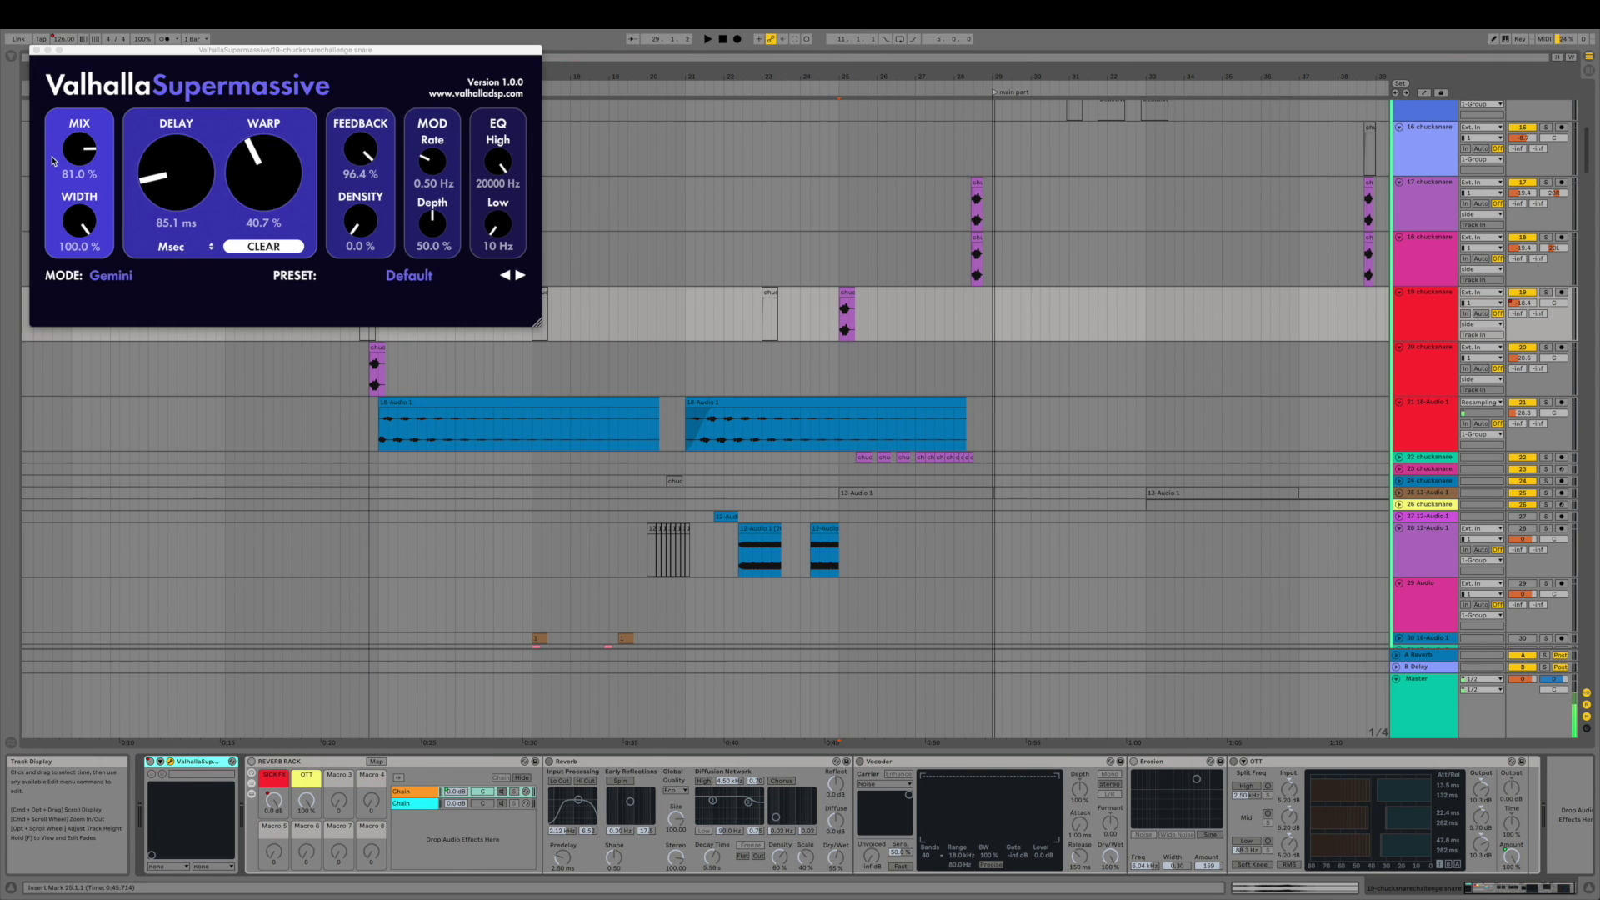
pyautogui.press('a')
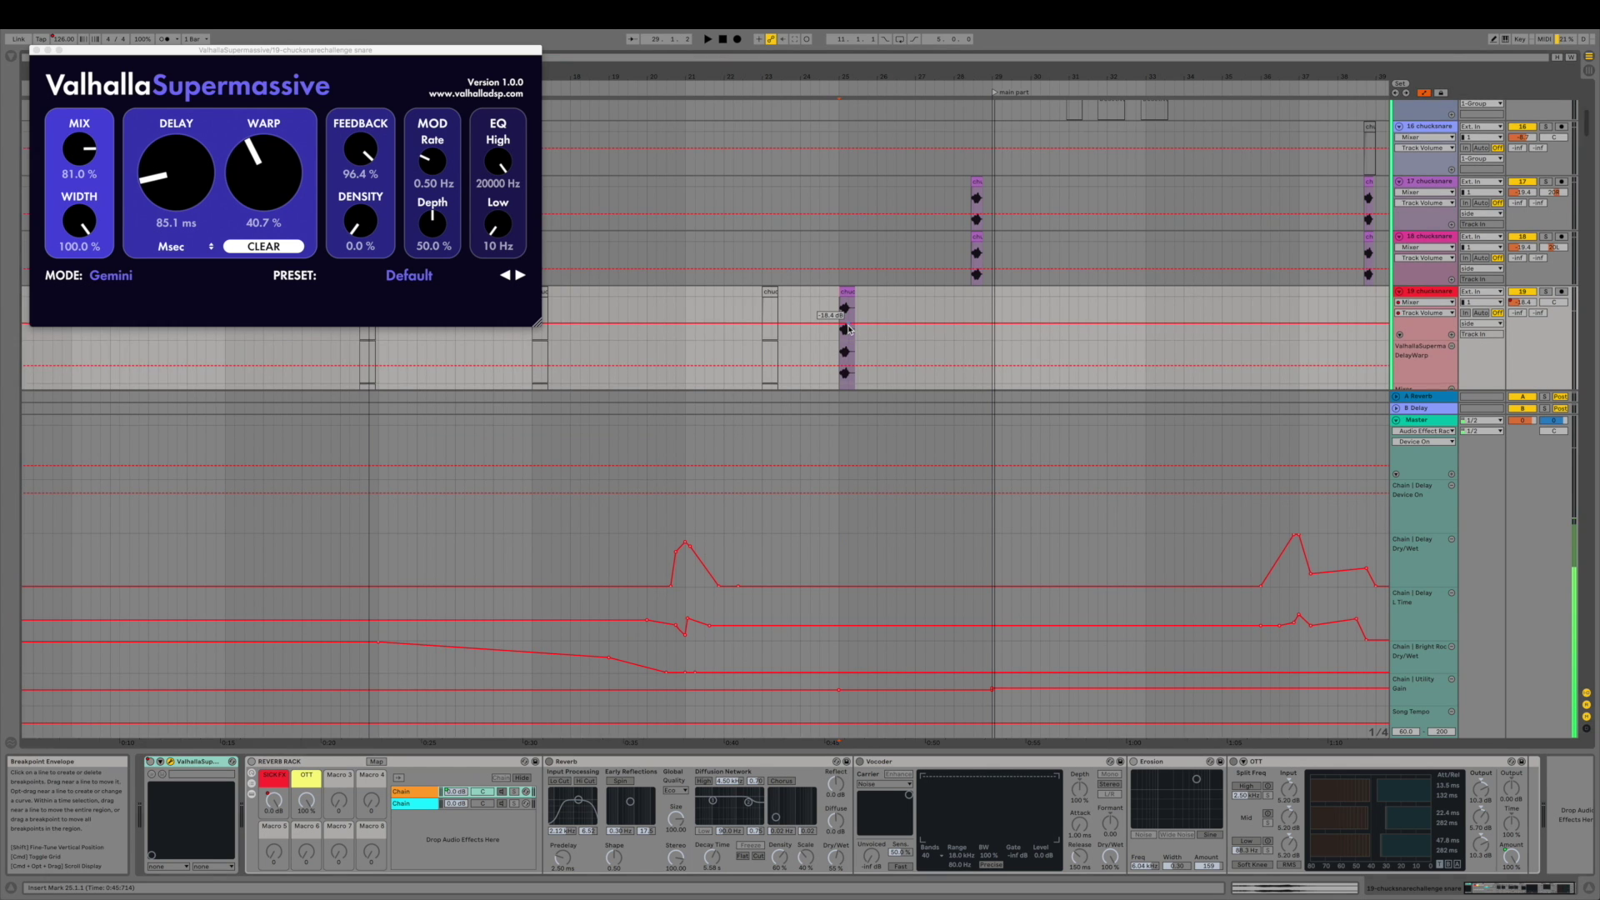